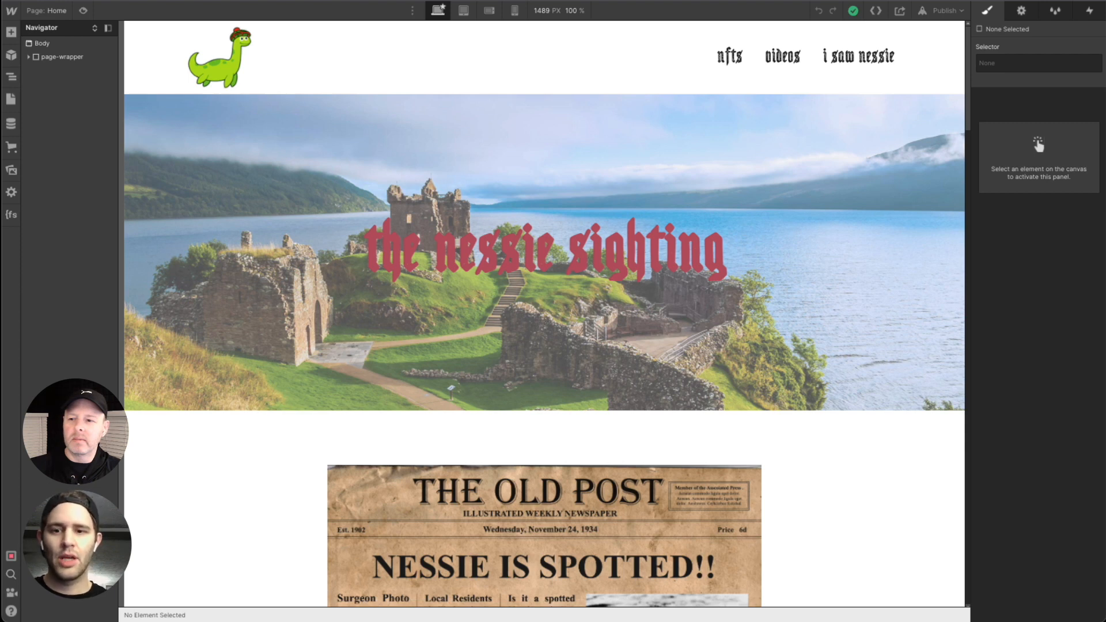
Step: Add a Scroll into view interaction to the newspaper image and set its scrolled-into-view action to Start an animation
click(1089, 11)
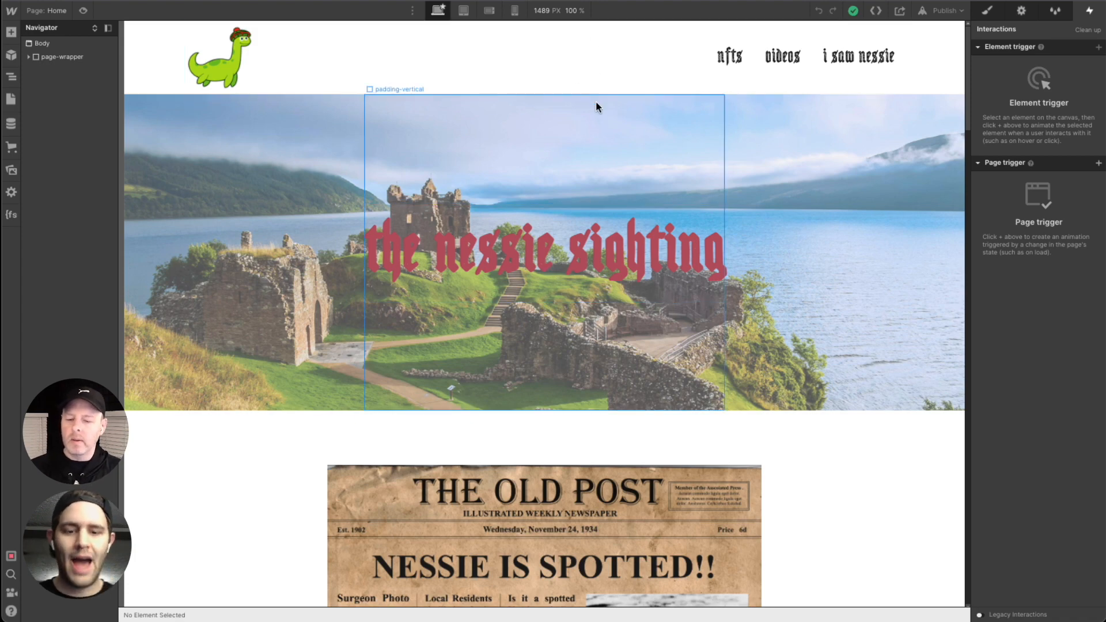
scroll(731, 299, down, 1)
scroll(731, 294, down, 6)
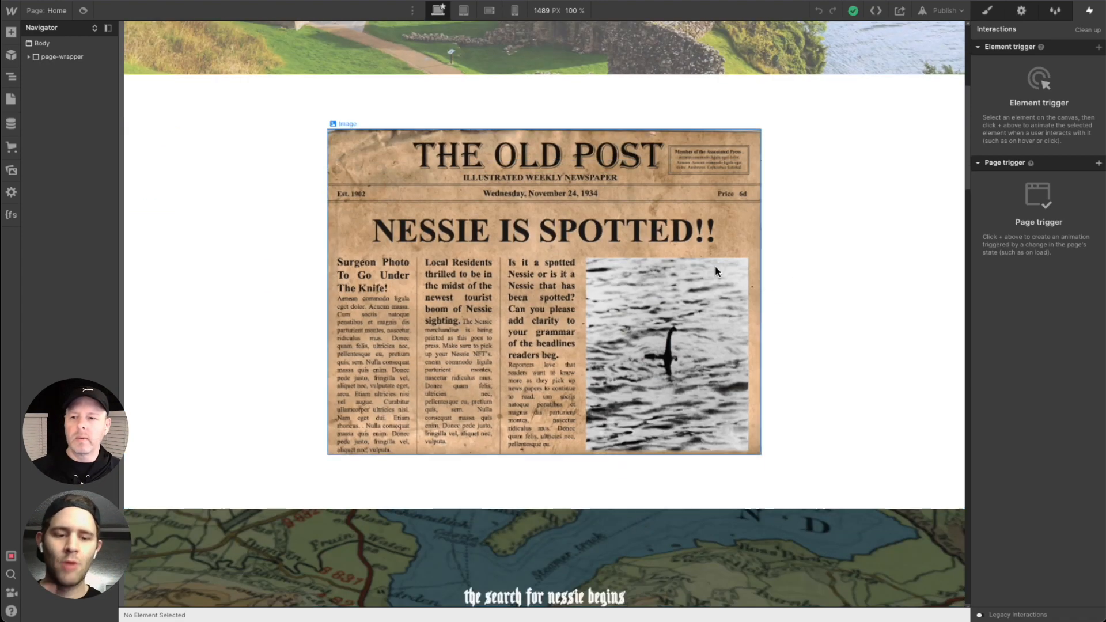
click(704, 203)
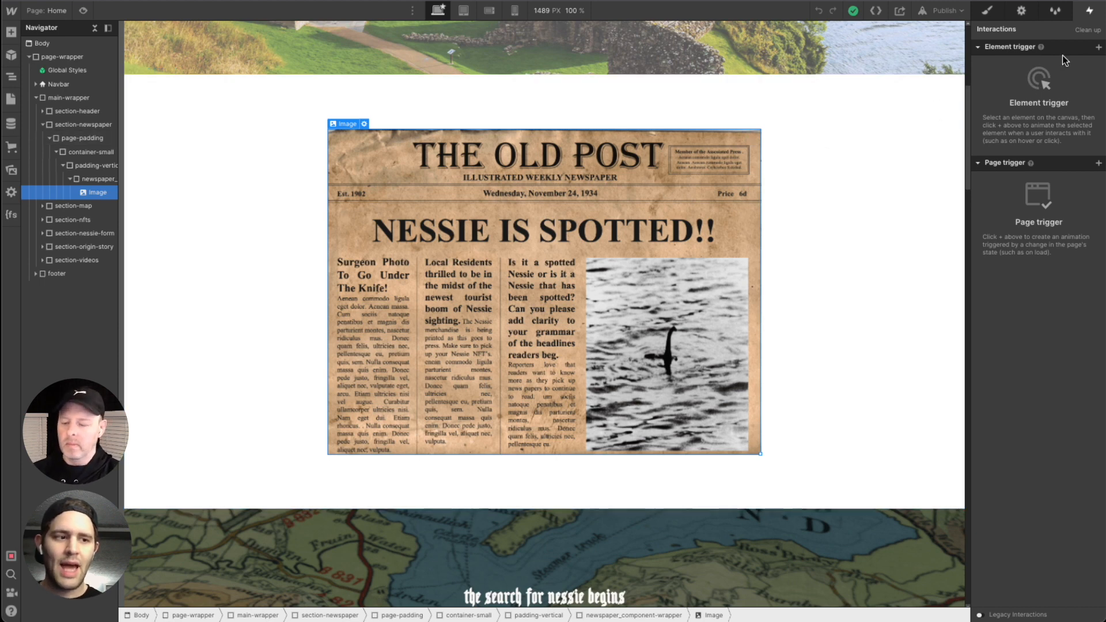
click(983, 163)
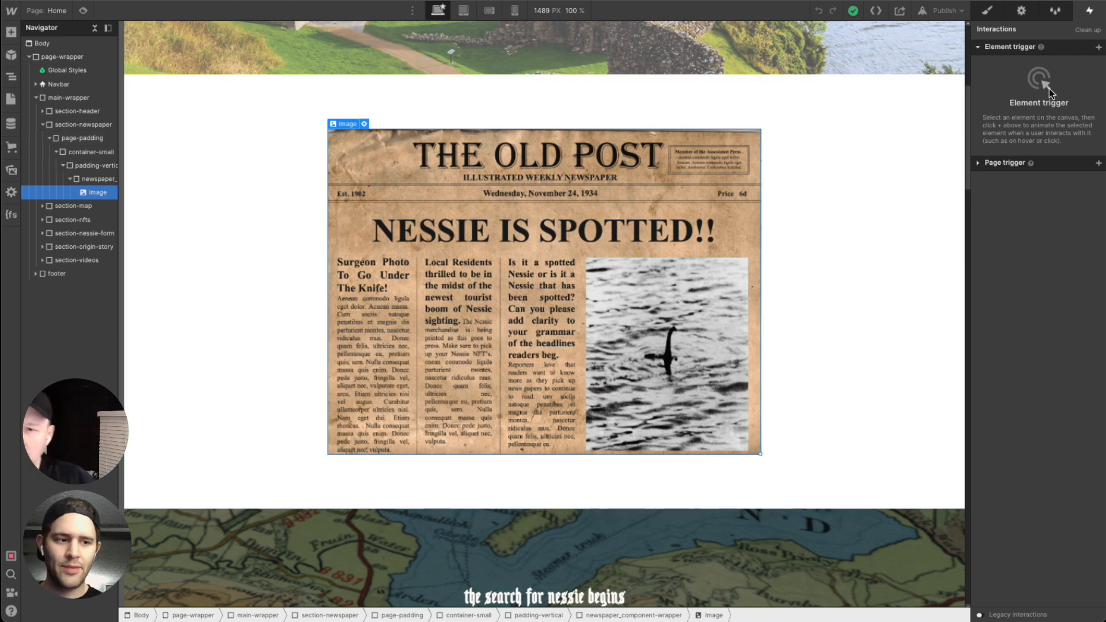
click(1099, 49)
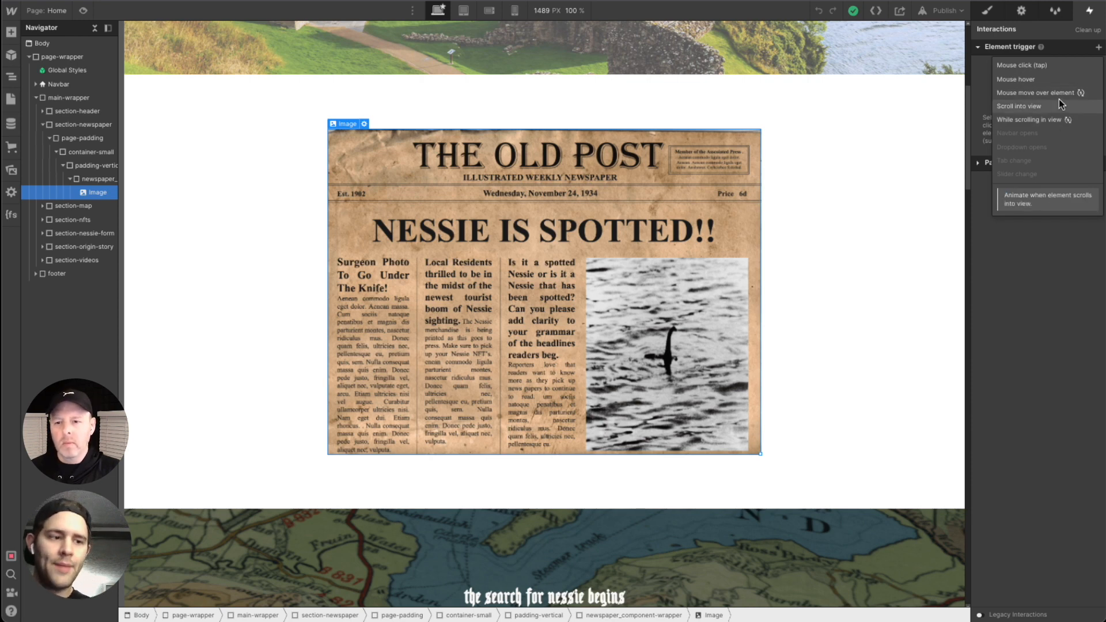
click(1018, 109)
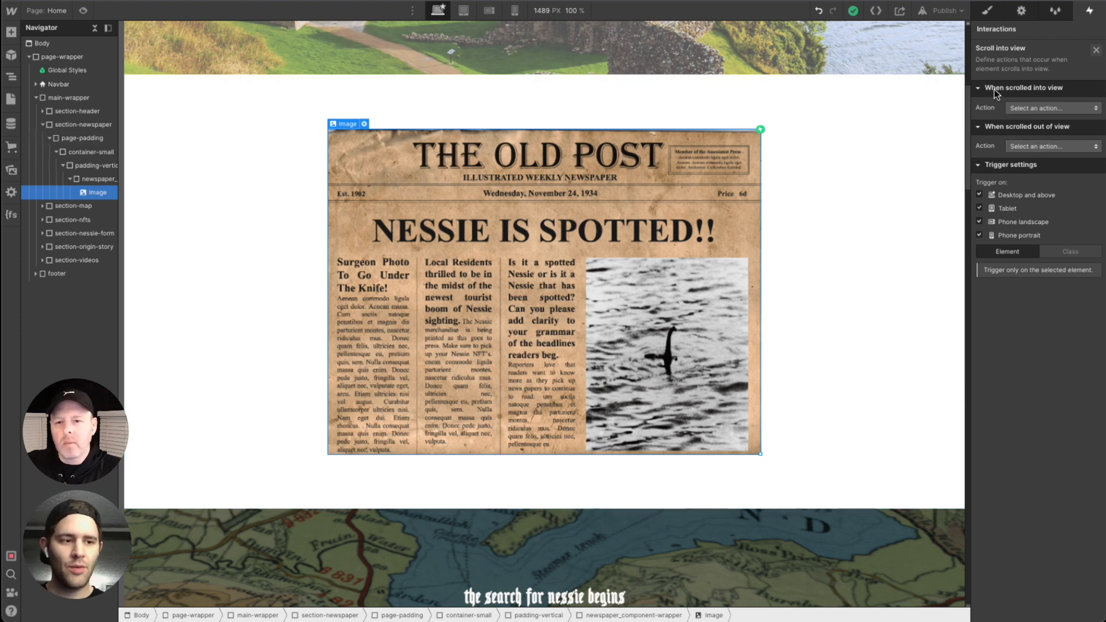
click(1031, 106)
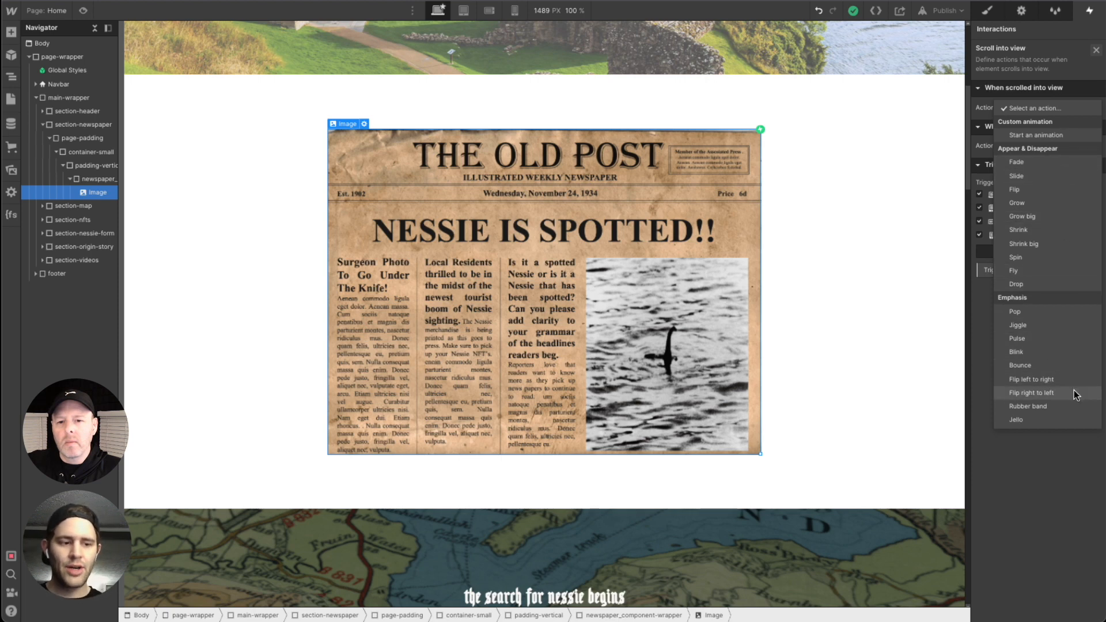
click(1050, 138)
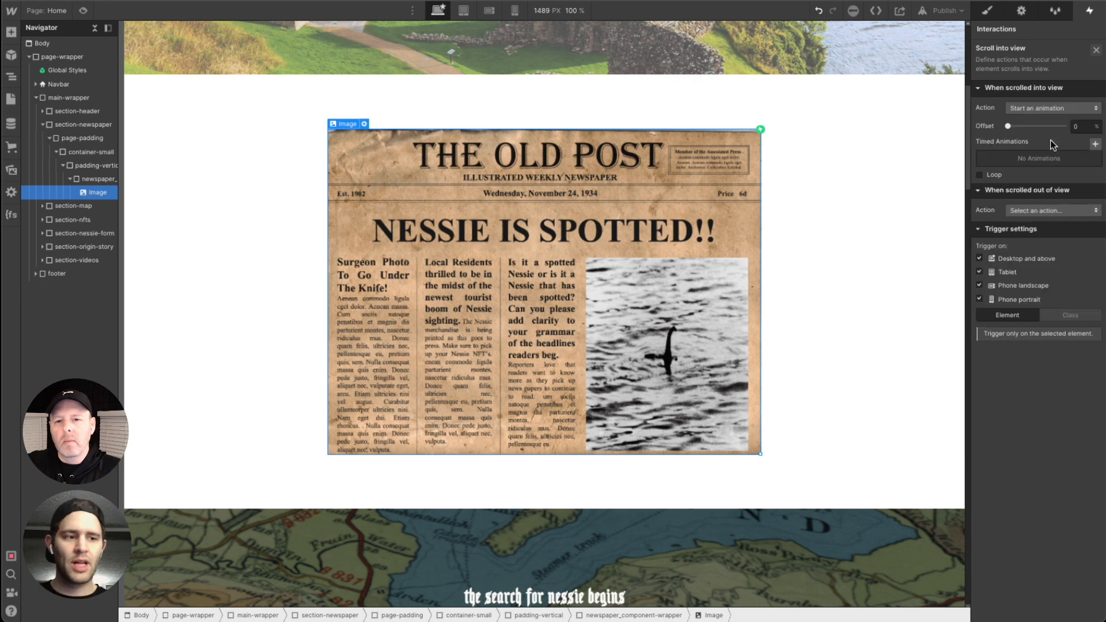
click(1034, 112)
click(1026, 121)
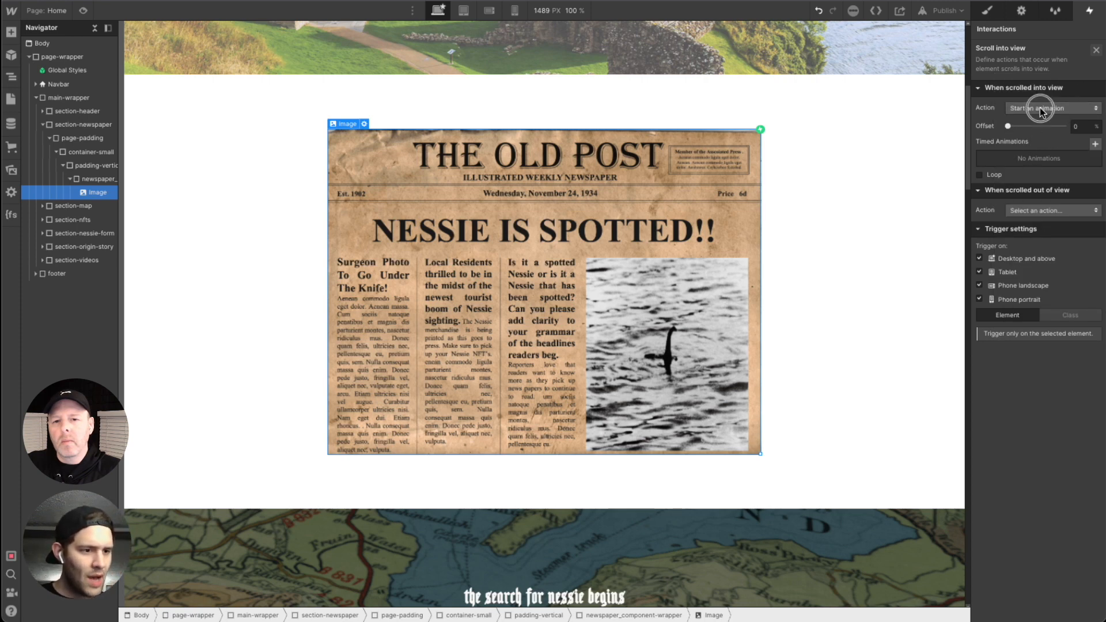
click(1041, 111)
click(1032, 79)
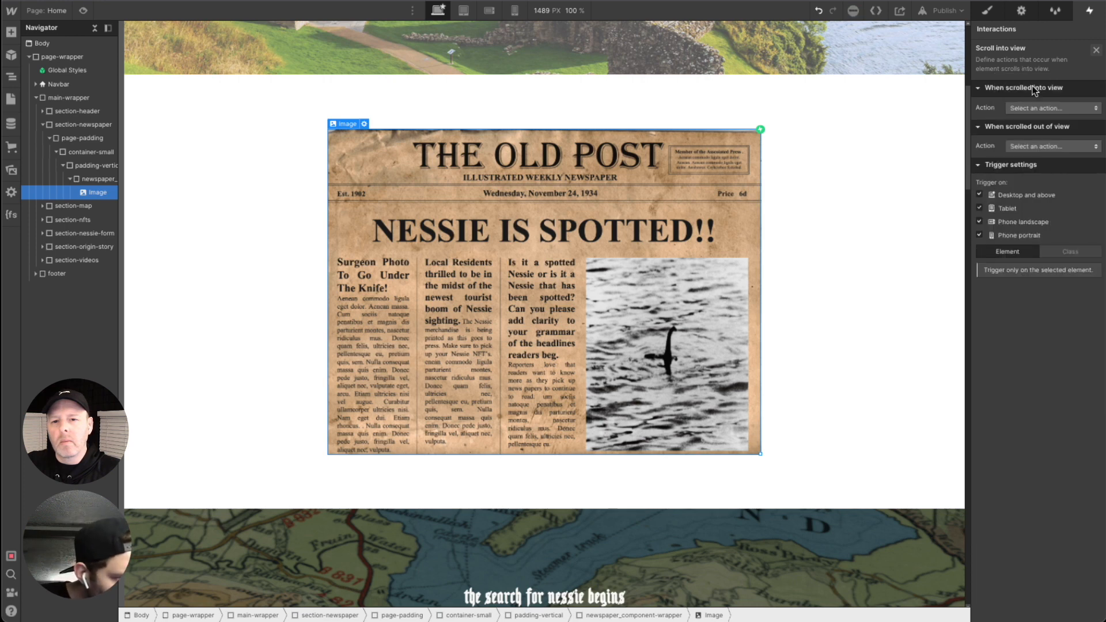
click(1031, 106)
click(1043, 132)
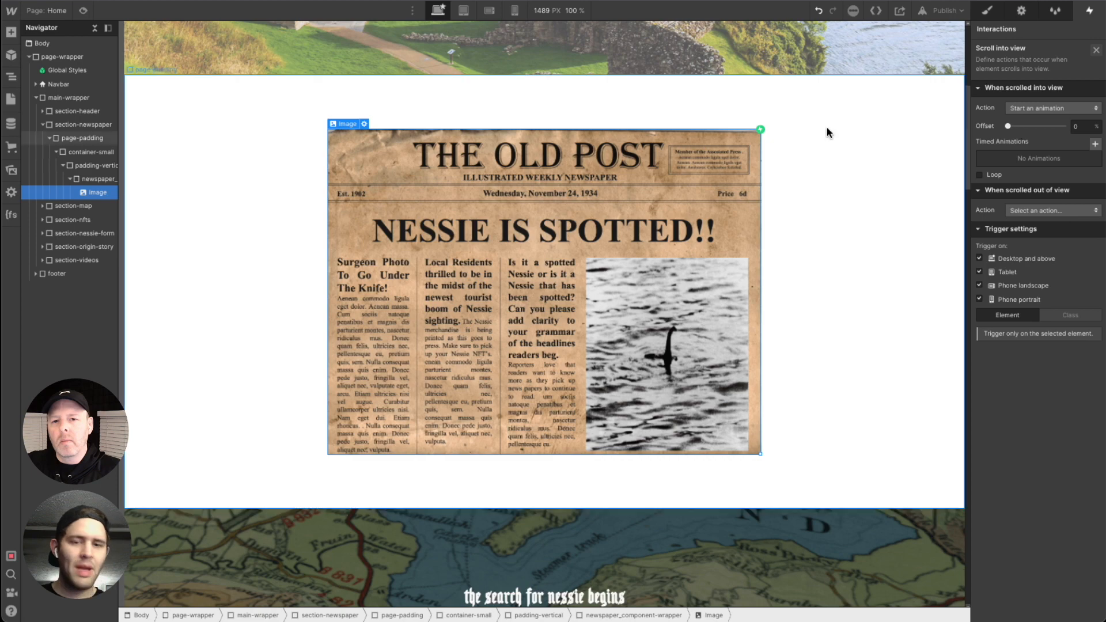
Step: Create a new timed animation named newspaper-into-view for when the newspaper image scrolls into view
scroll(842, 168, down, 1)
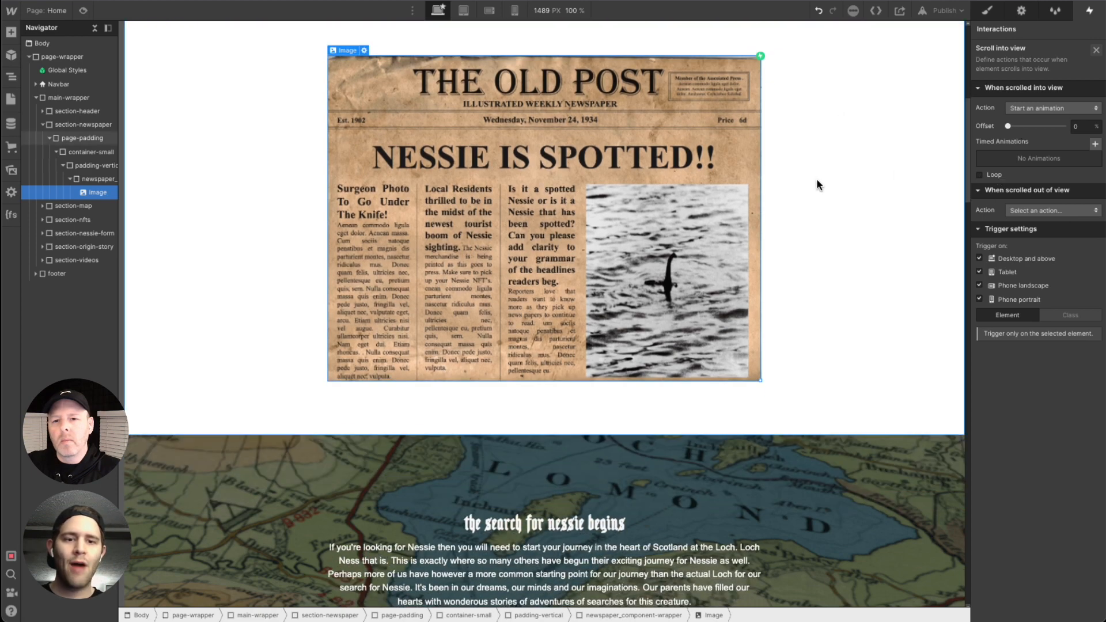
scroll(818, 179, up, 6)
scroll(818, 179, up, 2)
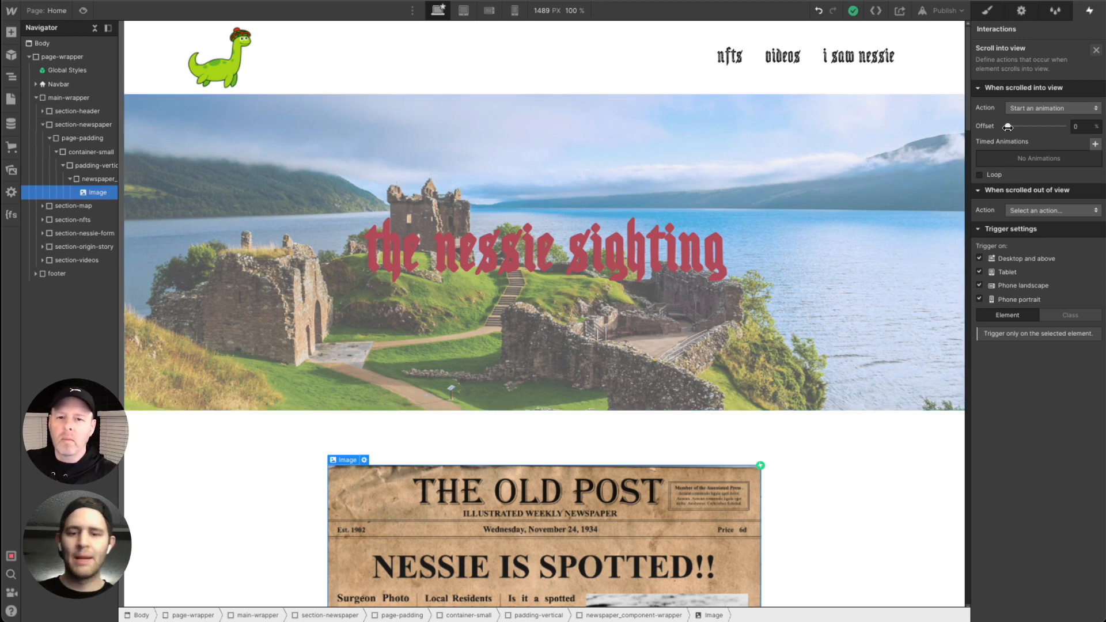
click(1095, 143)
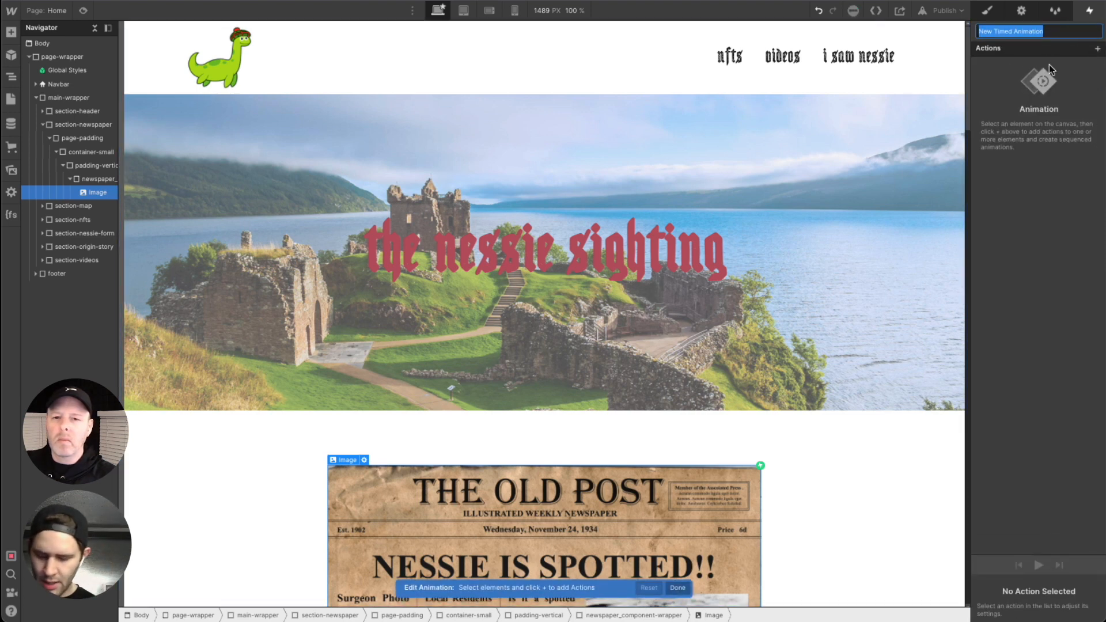
text(newspaper-into-view)
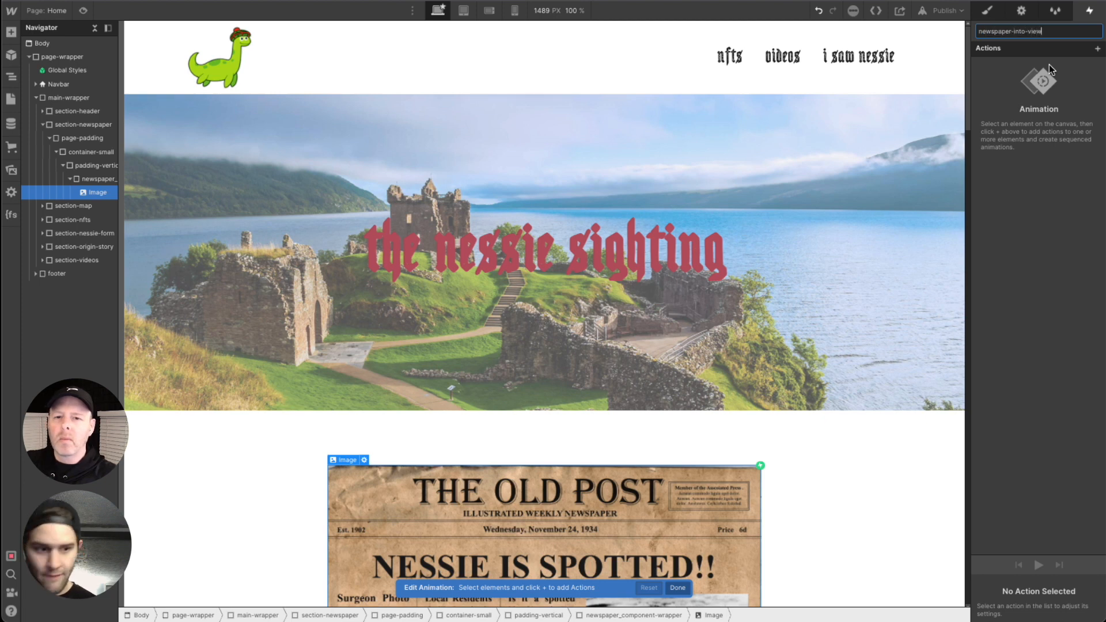
key(Return)
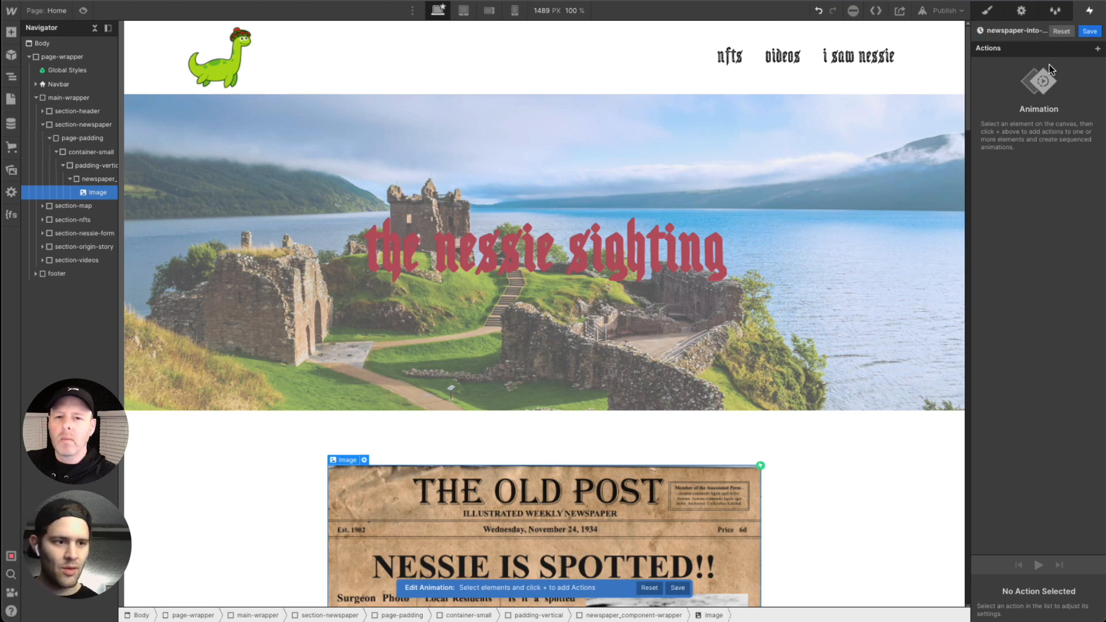
Step: Add a Move action and an Opacity action for the newspaper image to the timed animation
click(1097, 50)
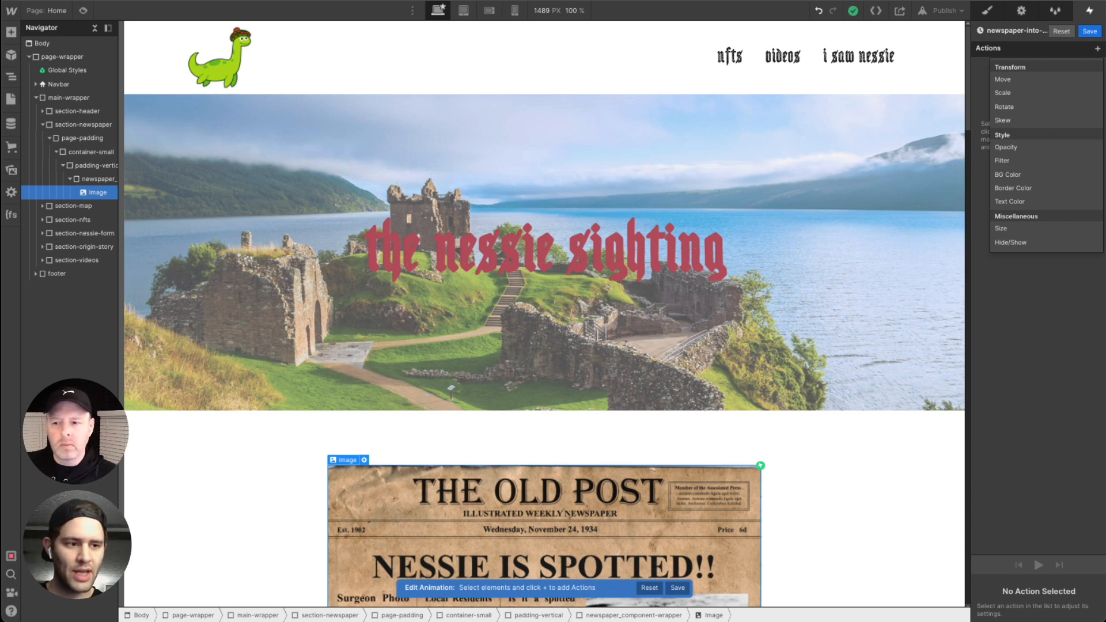
click(1008, 81)
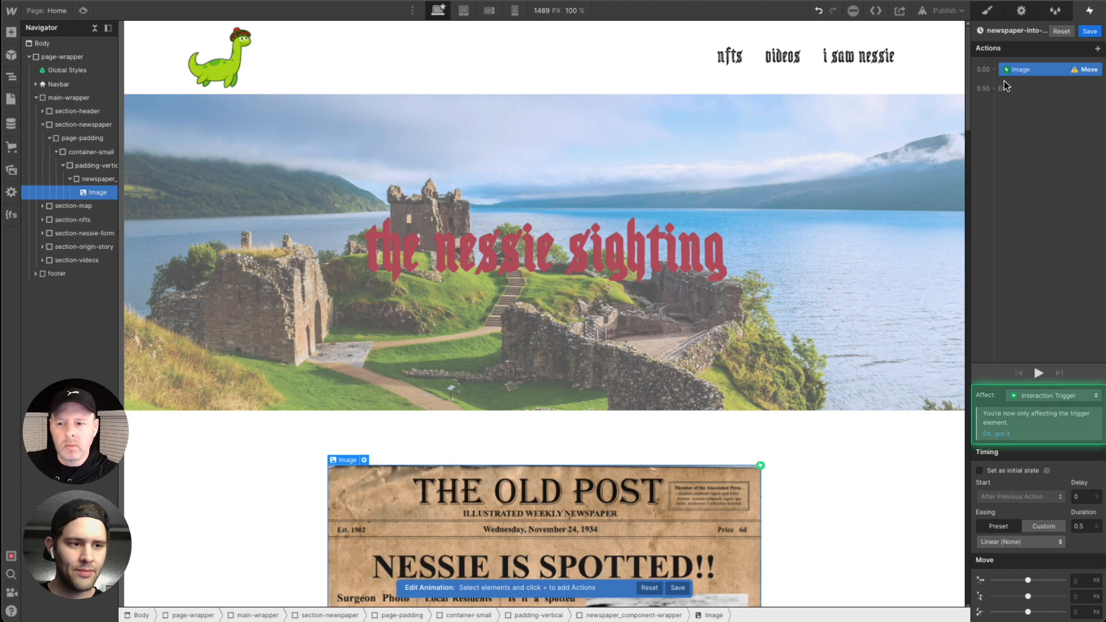
click(1097, 50)
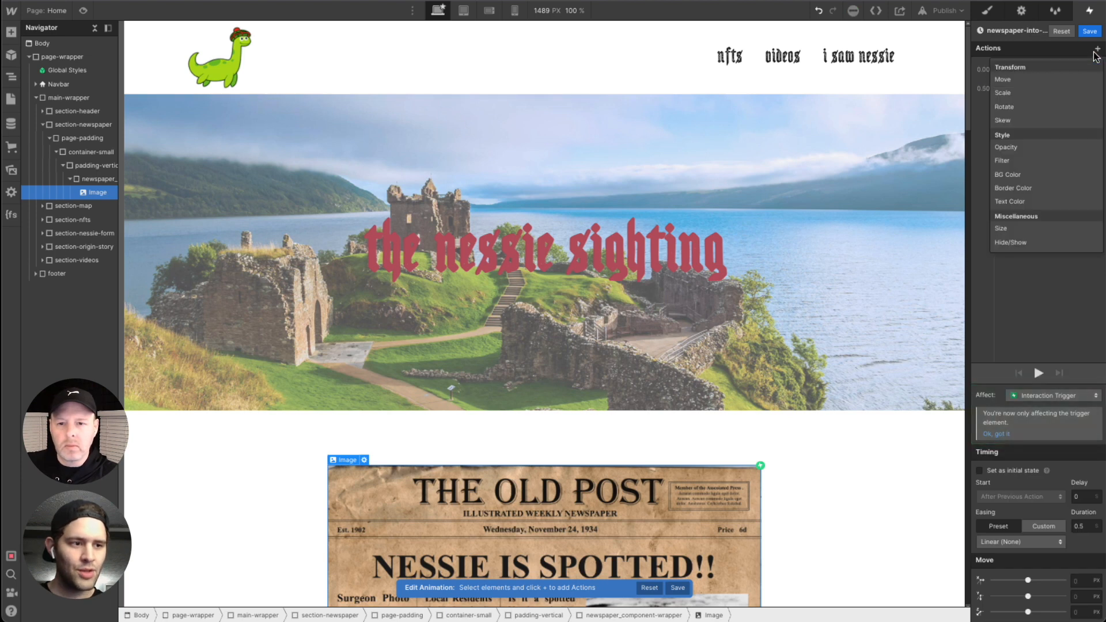
click(1023, 149)
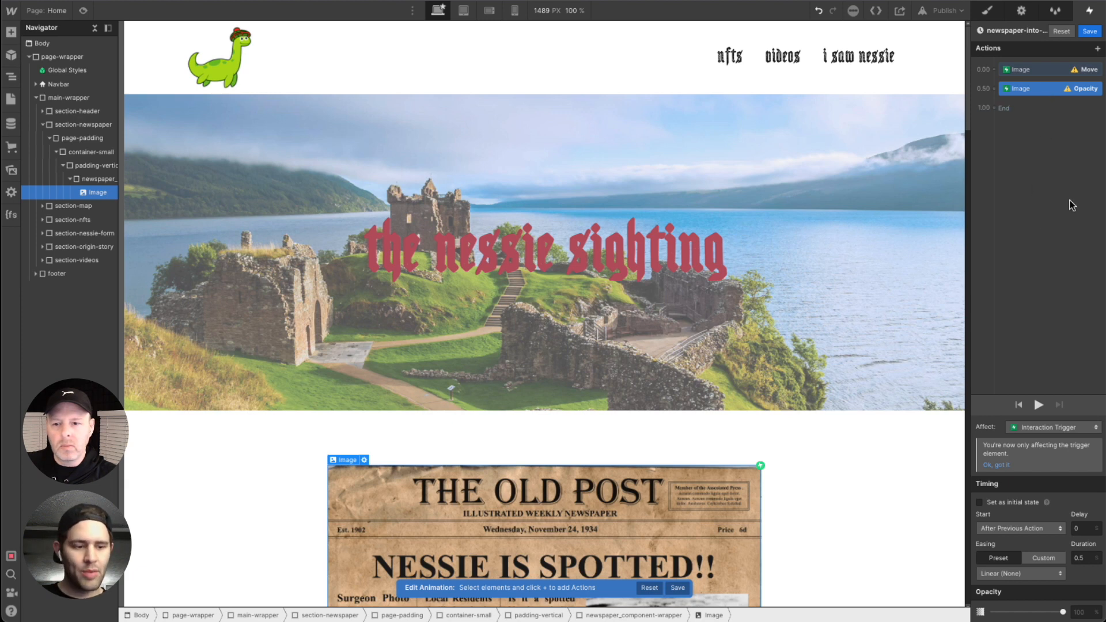
Step: Make the Opacity and Move actions initial states, with opacity at 0% and a vertical (Y) move of 195 px
click(979, 503)
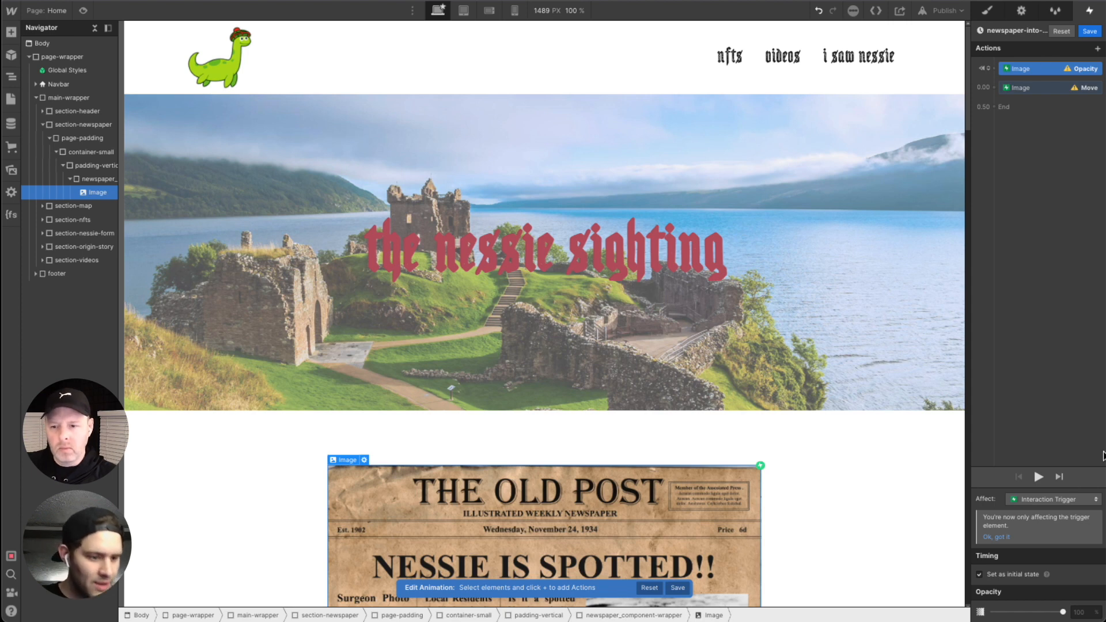
drag(1063, 612, 979, 614)
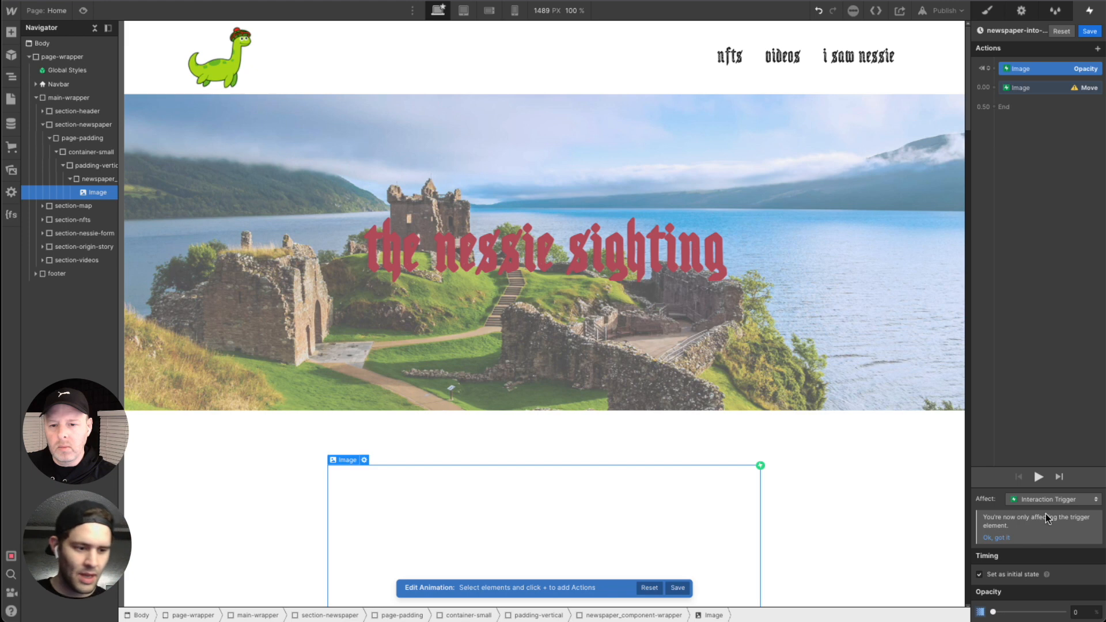
click(1059, 89)
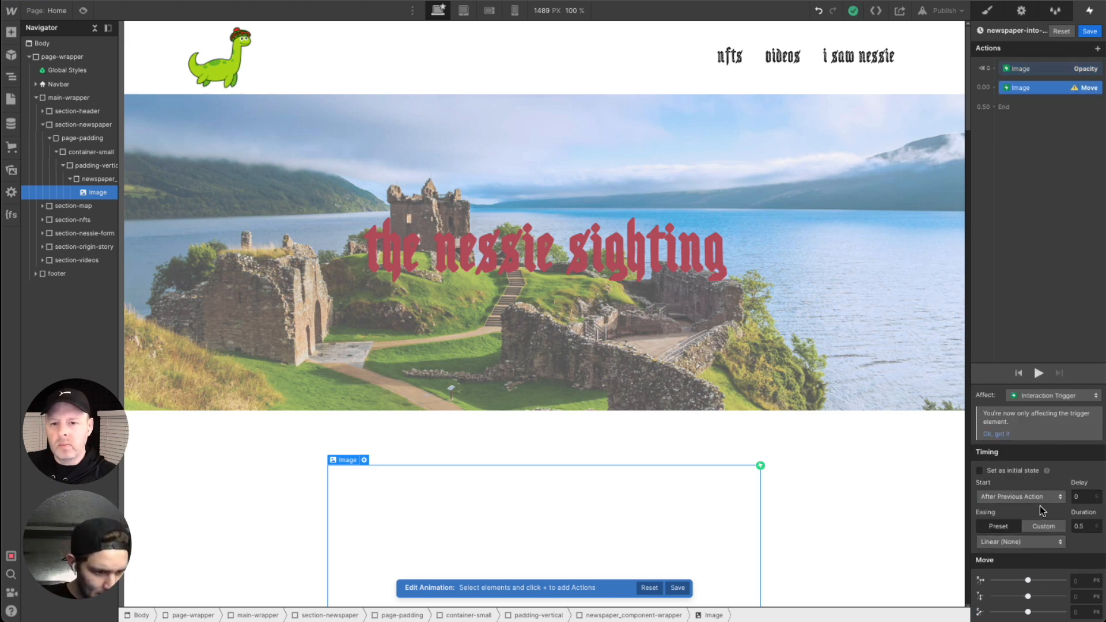
click(1008, 472)
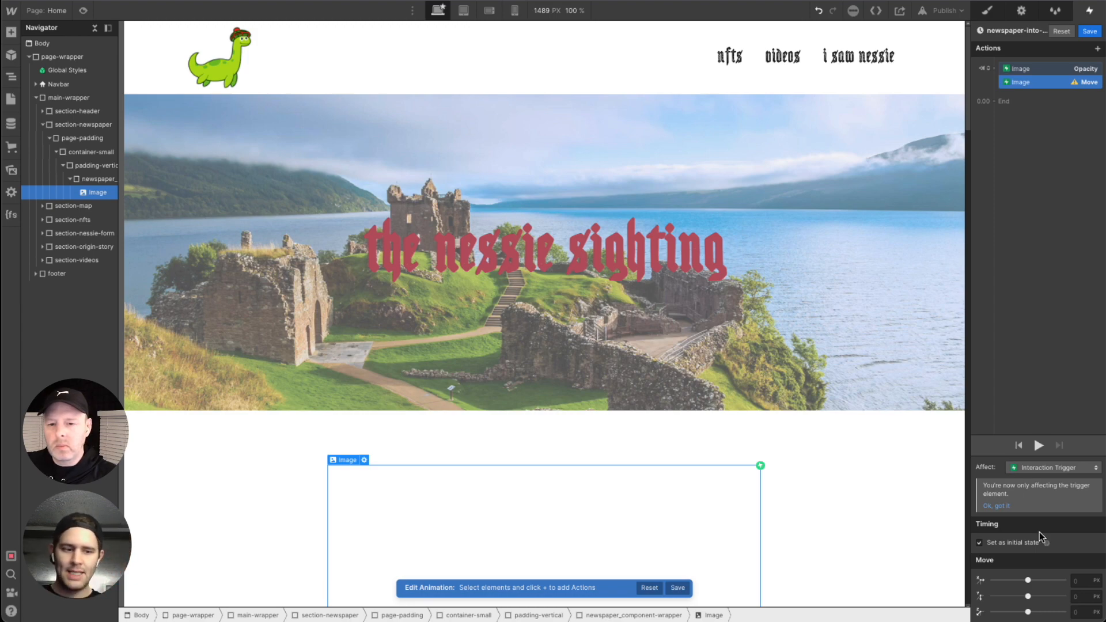
scroll(849, 502, down, 2)
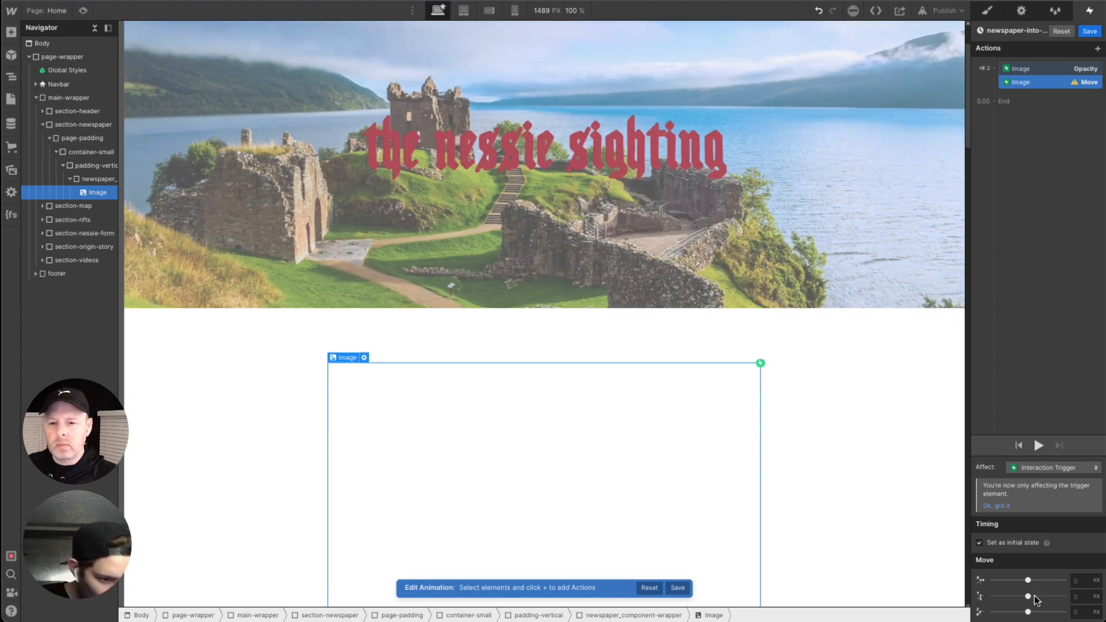
drag(1028, 597, 1041, 597)
scroll(721, 355, up, 2)
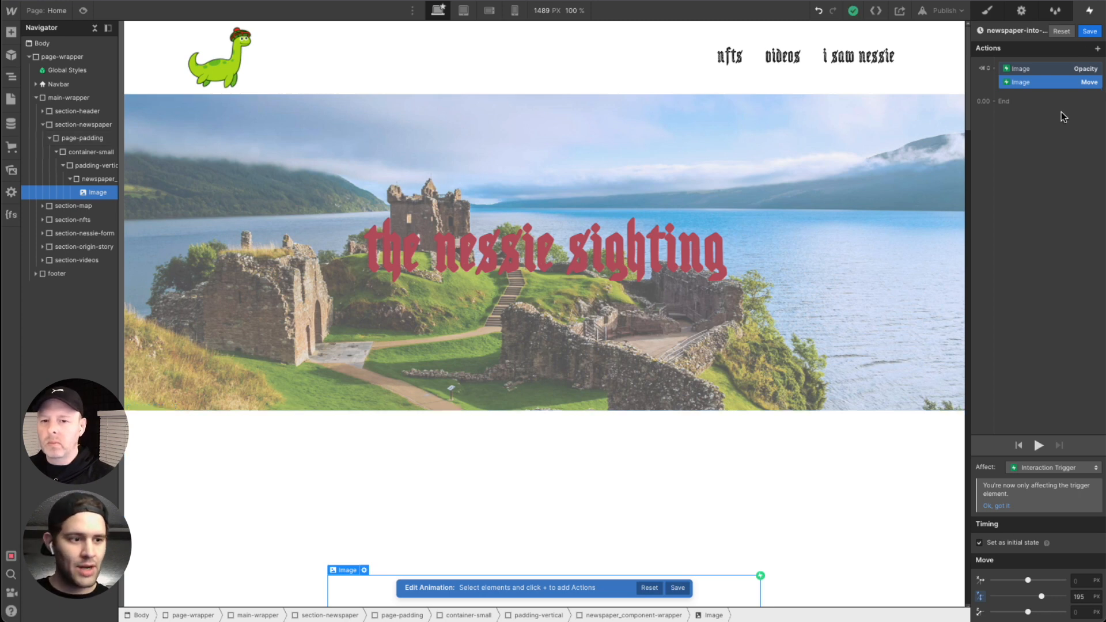
Step: Add a second Move action and a second Opacity action for the newspaper image following the initial states
click(1098, 48)
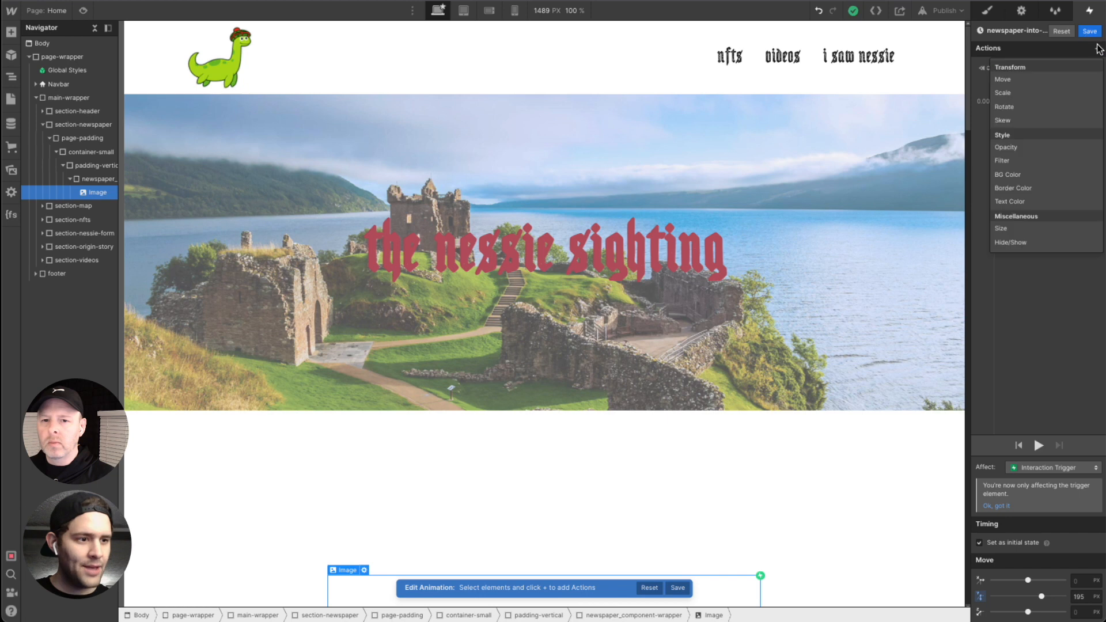
click(1061, 80)
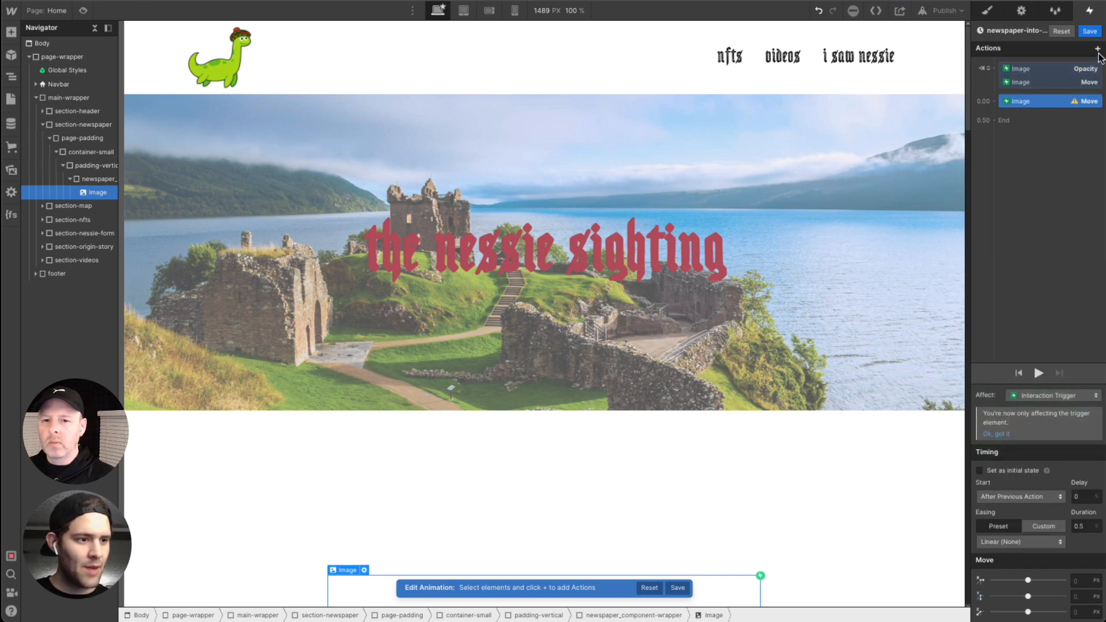
click(1098, 49)
click(1030, 149)
drag(1046, 123, 1047, 105)
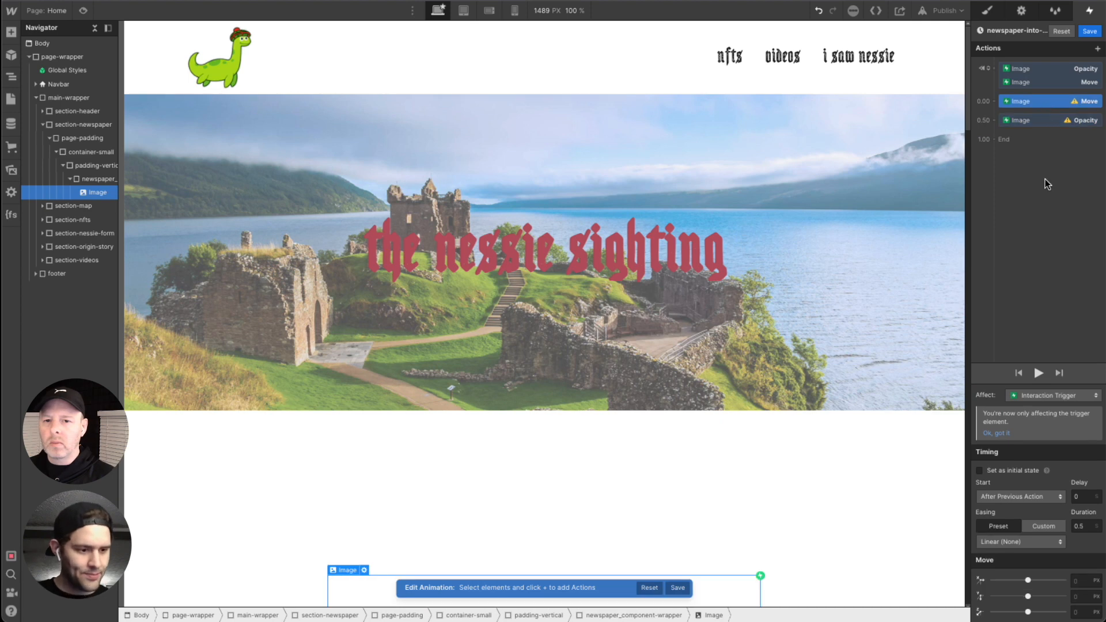
mouse_move(1022, 120)
mouse_down()
mouse_move(994, 68)
mouse_move(1041, 113)
mouse_up()
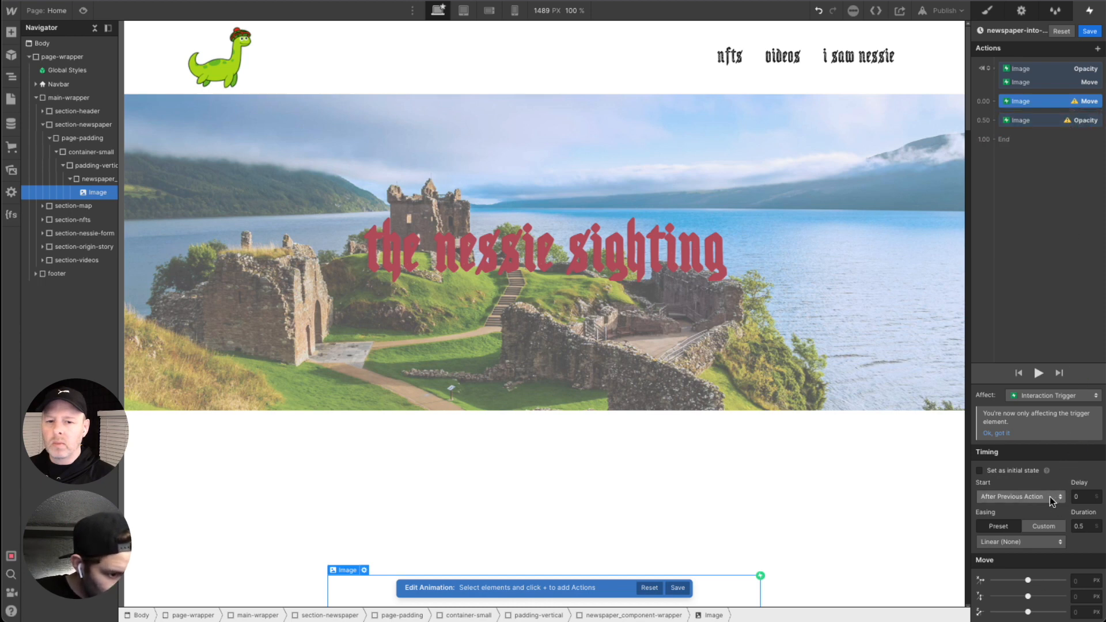
Step: Set the easing of the second, non-initial Opacity action to Ease In
click(1077, 130)
click(1080, 120)
click(1080, 120)
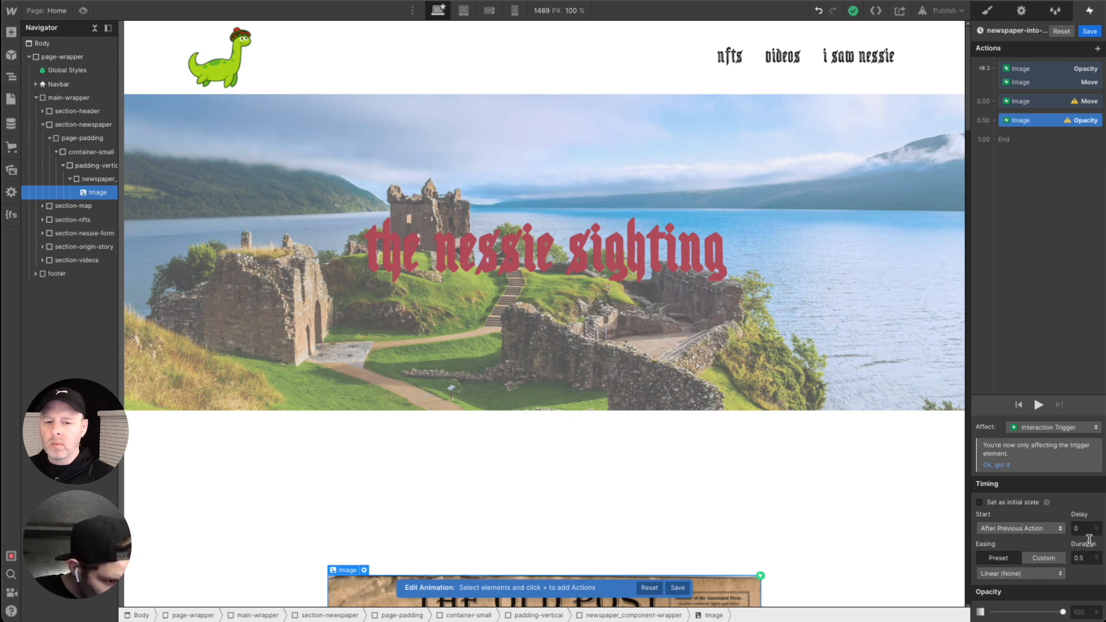
double_click(1087, 558)
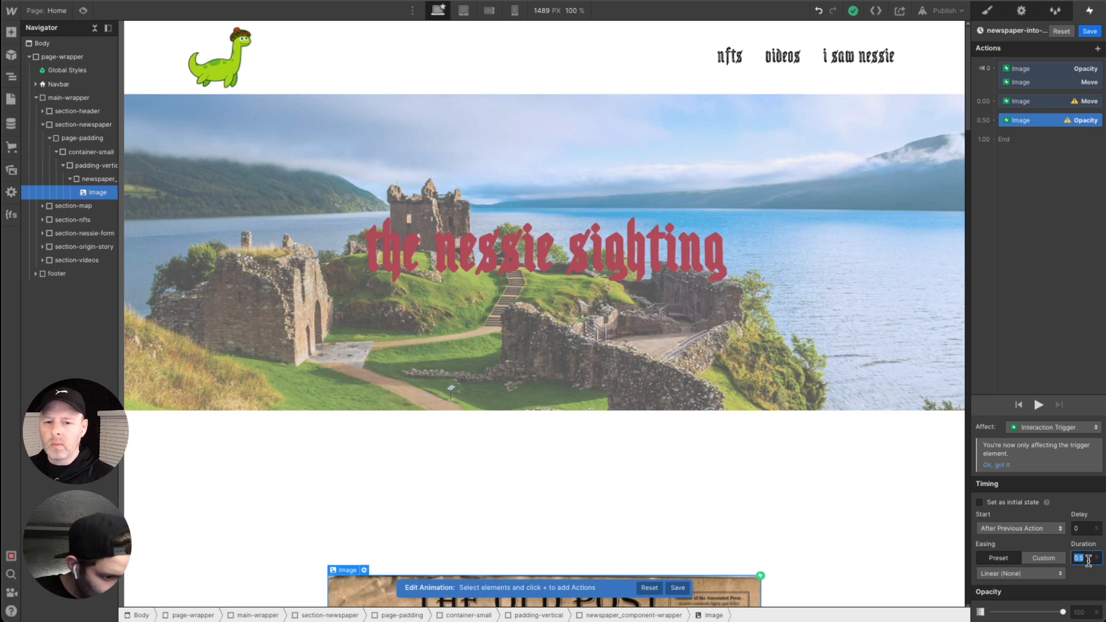
click(1041, 575)
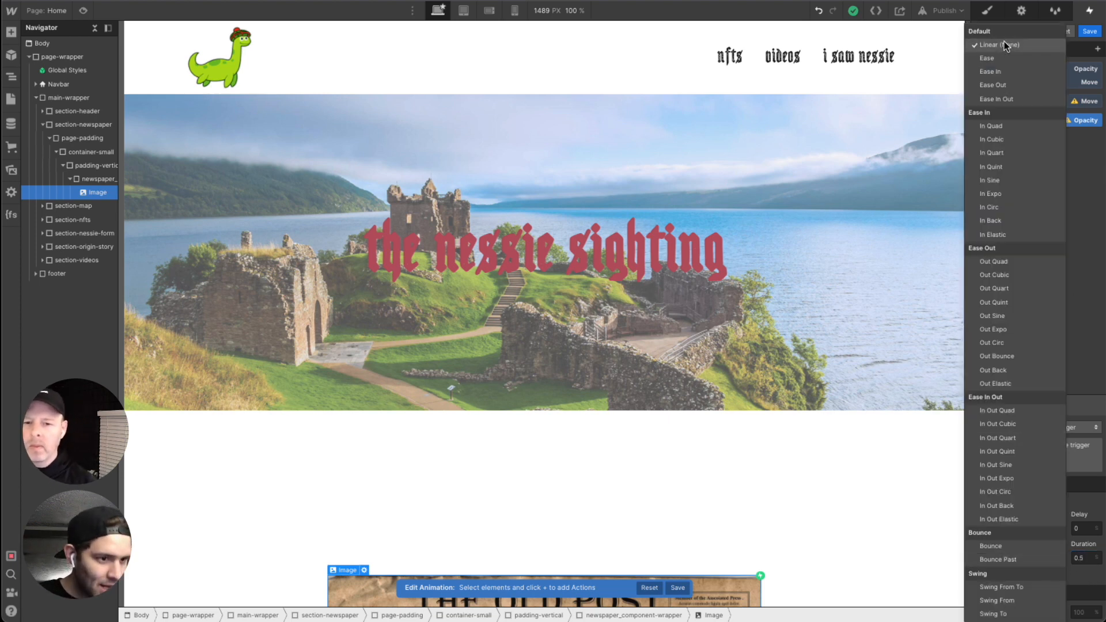
click(1005, 73)
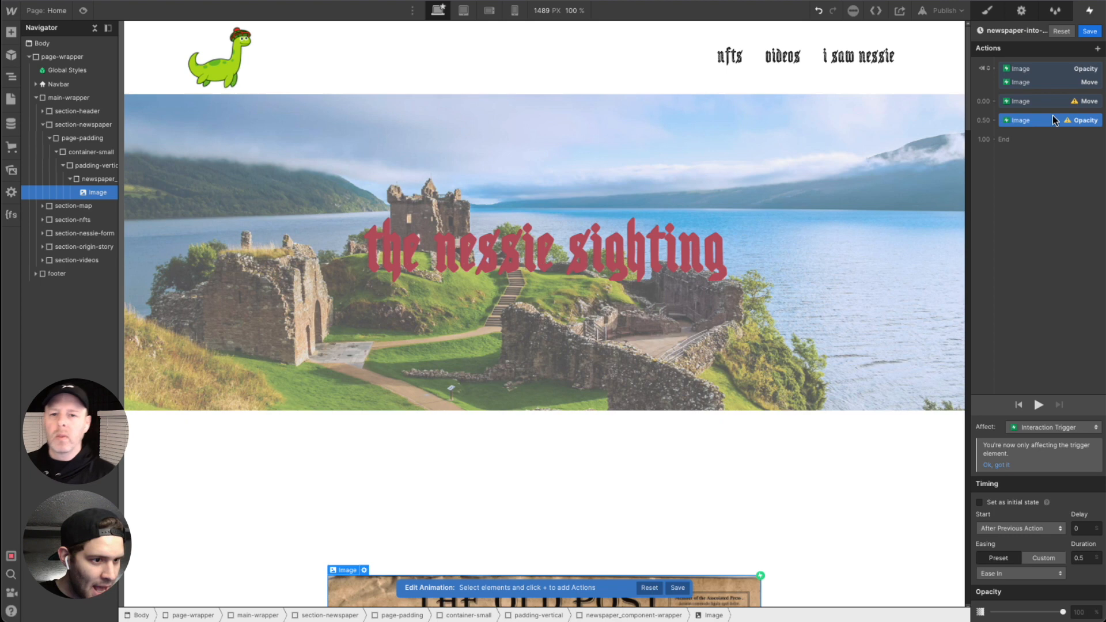
Step: Set the non-initial Opacity action to 100% and the non-initial Move action's vertical (Y) value to 0 px
drag(1052, 109, 1065, 161)
click(1087, 612)
text(100)
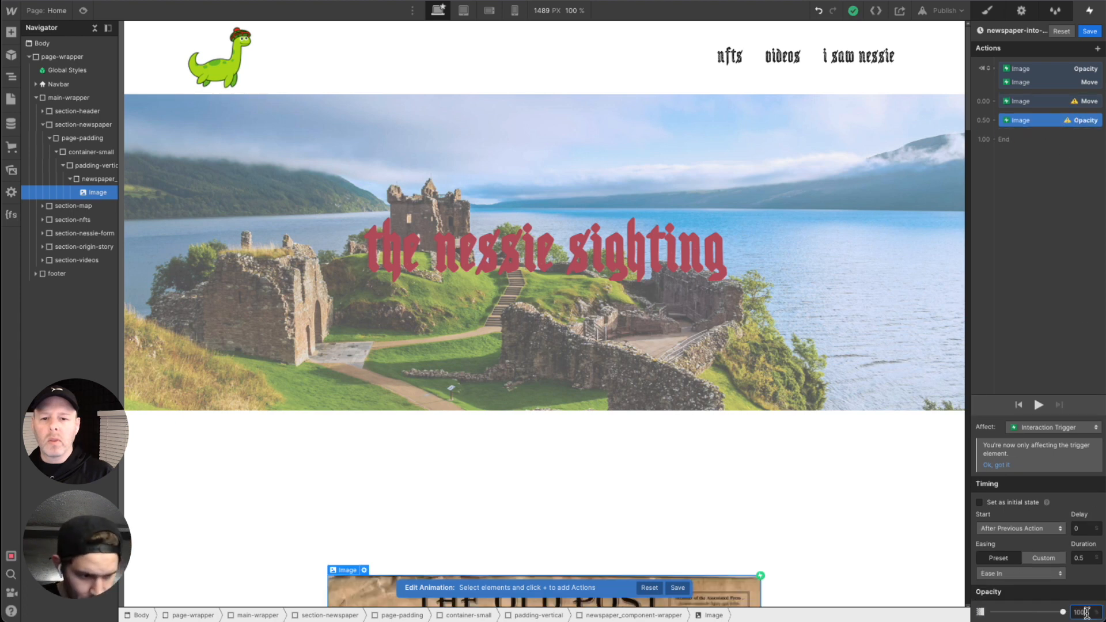
click(1053, 102)
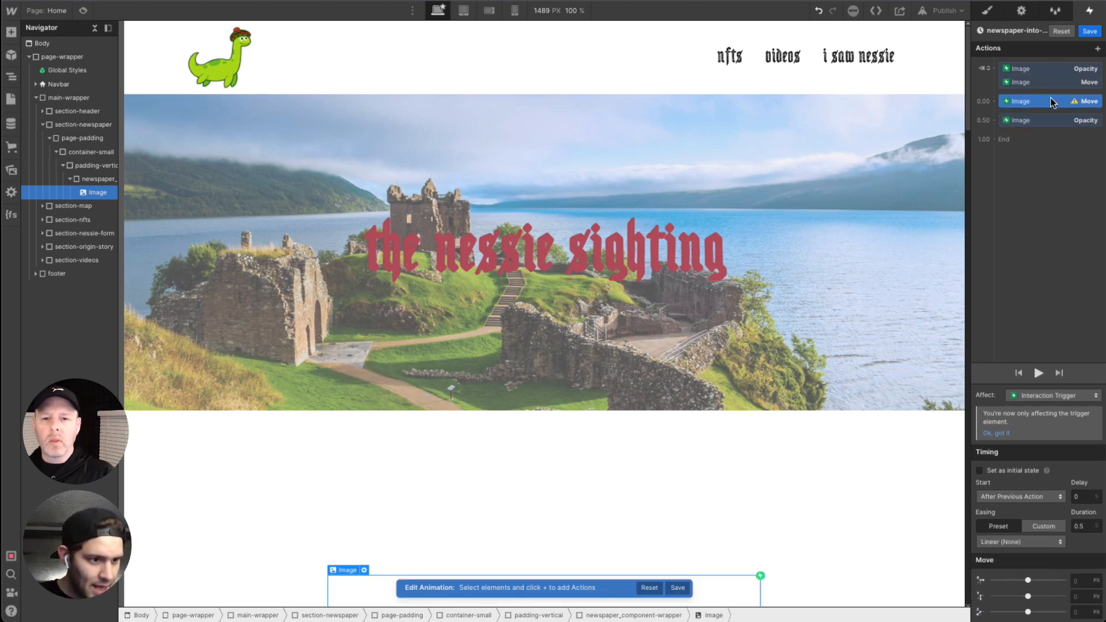
click(1086, 596)
text(0)
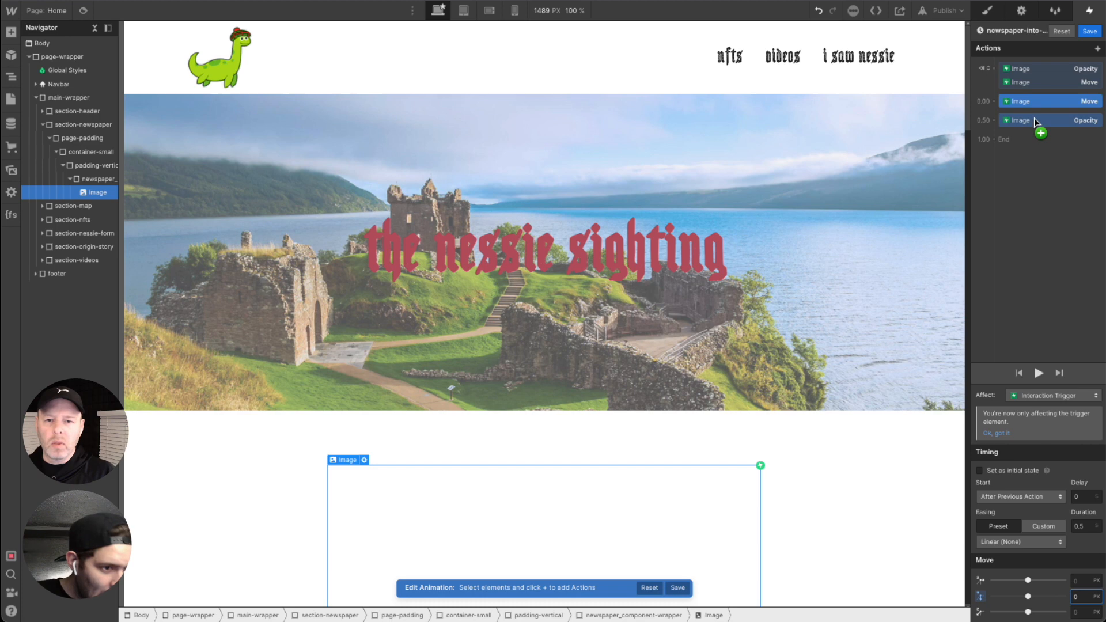
Step: Make the non-initial Opacity action start together with the non-initial Move action, and play the animation
drag(1035, 126, 1032, 105)
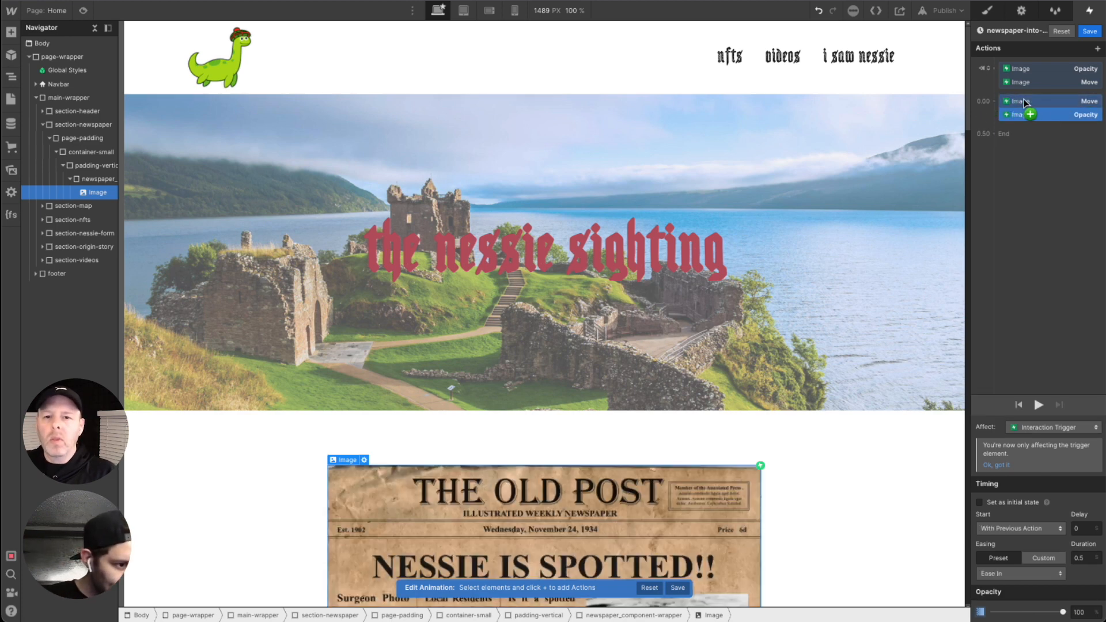
click(1024, 102)
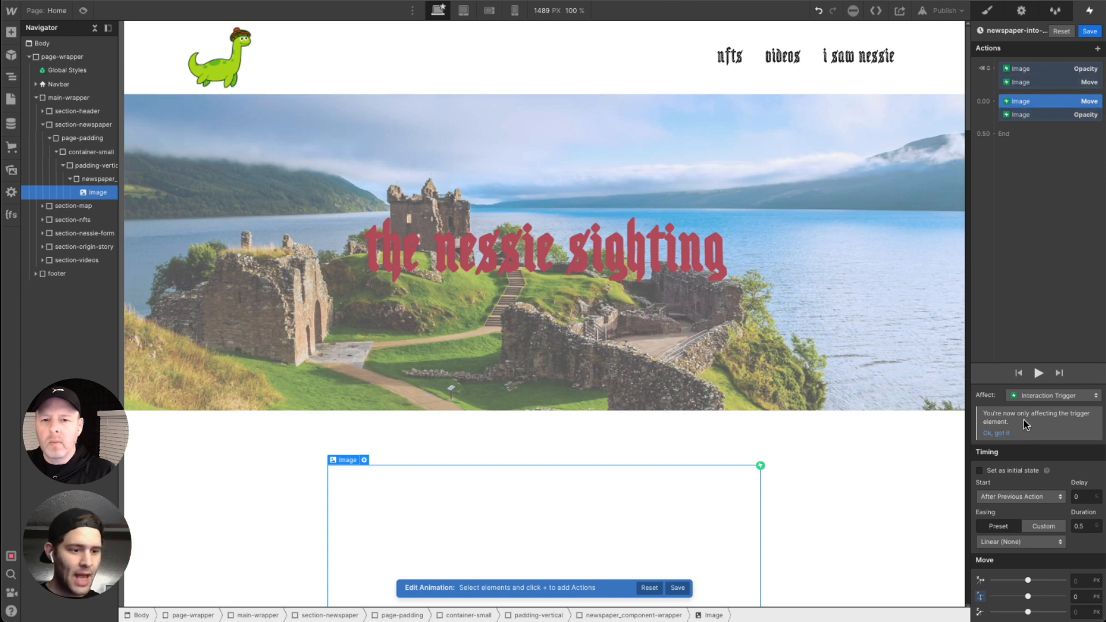
click(1036, 375)
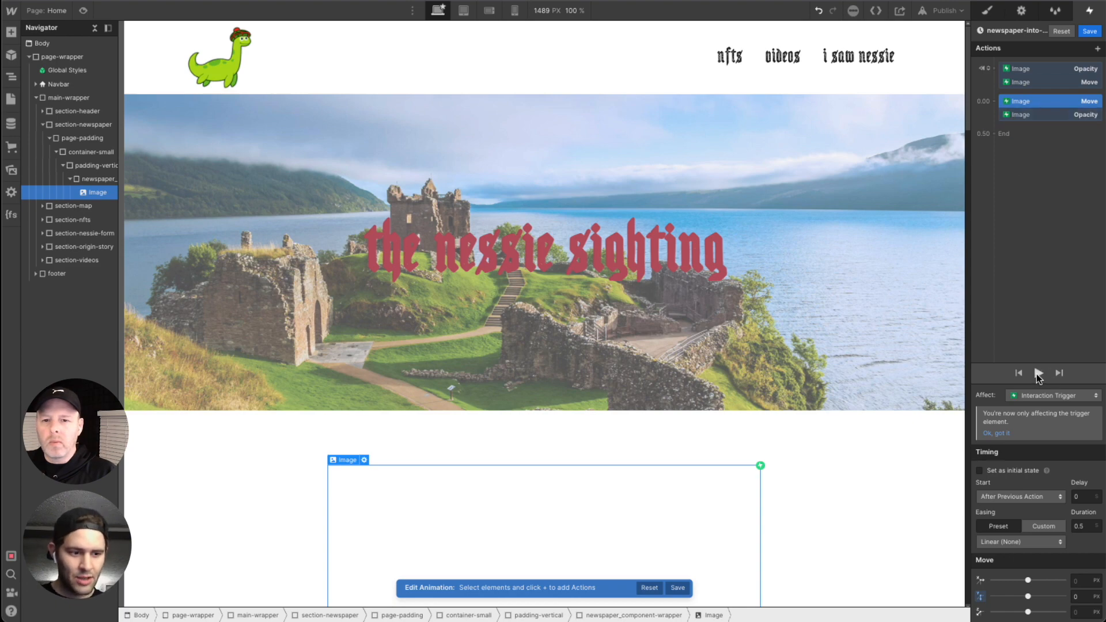
click(1036, 372)
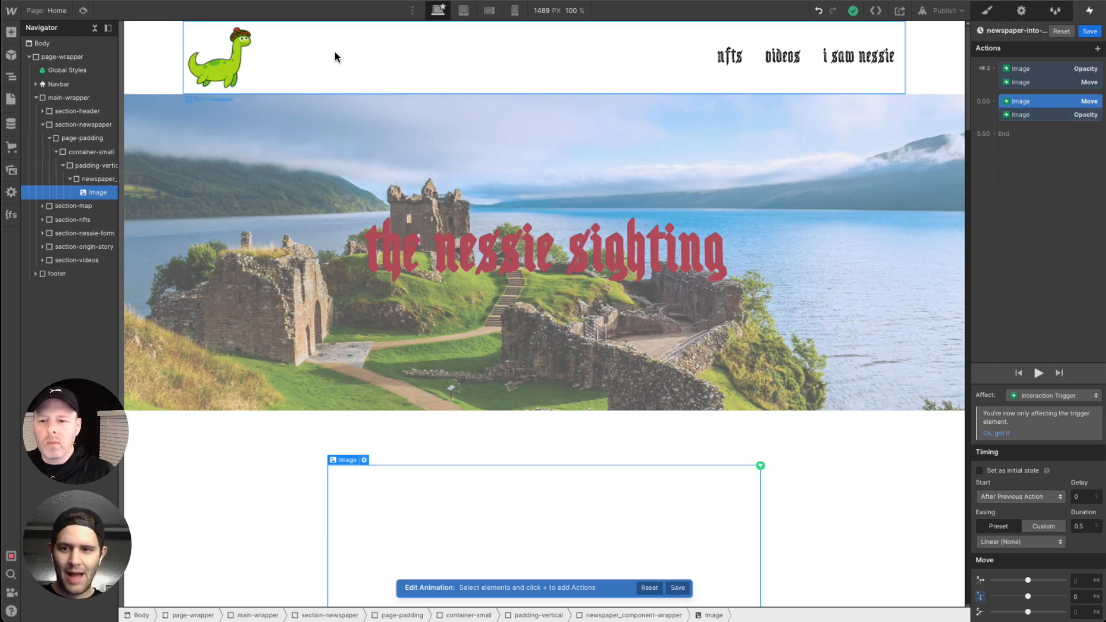
Step: Preview the home page repeatedly to examine how the newspaper image animates into view
click(86, 11)
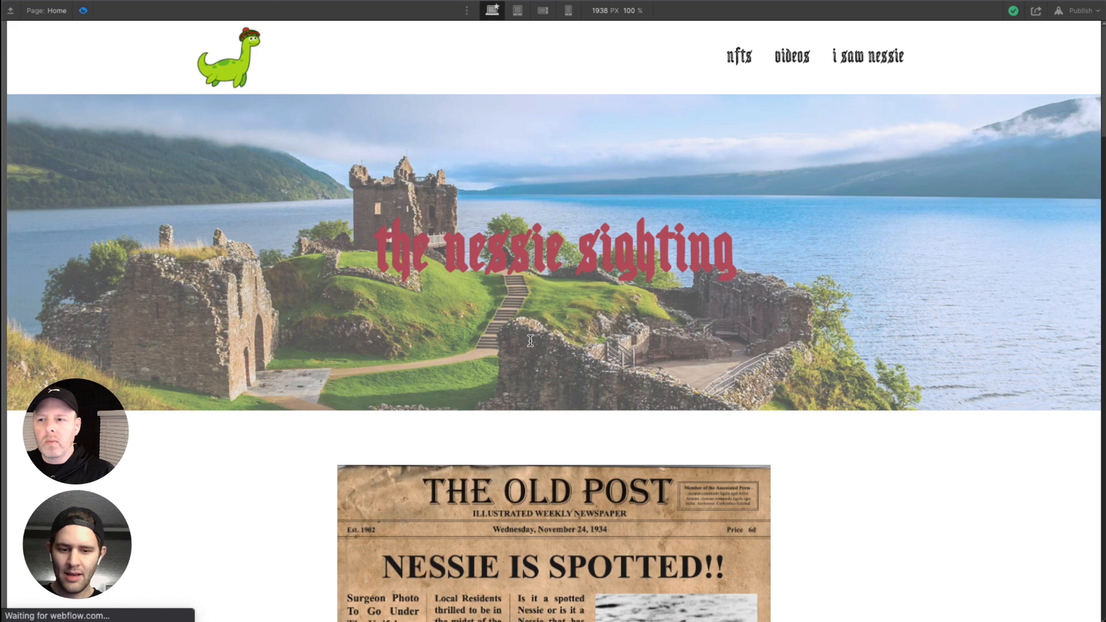
click(81, 13)
click(81, 14)
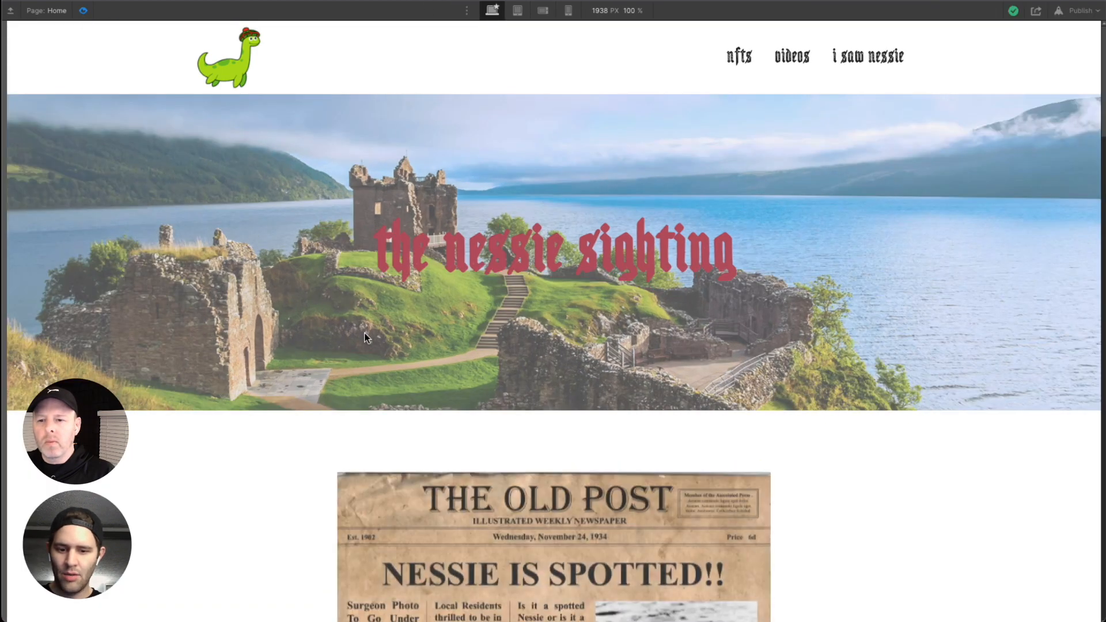
click(83, 12)
click(83, 12)
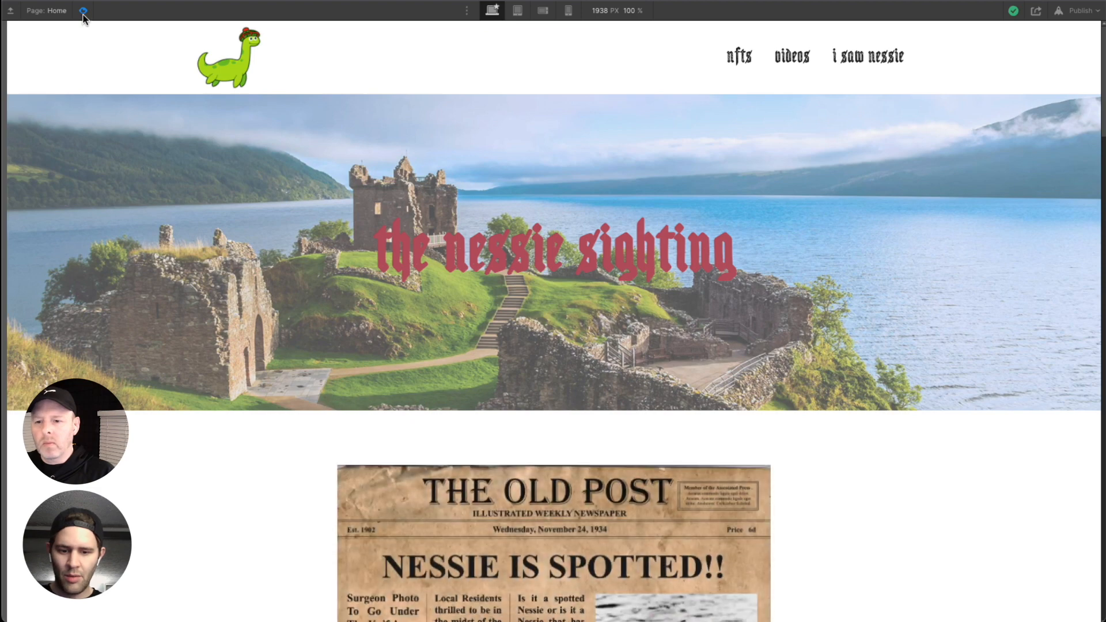
scroll(142, 75, down, 2)
click(84, 12)
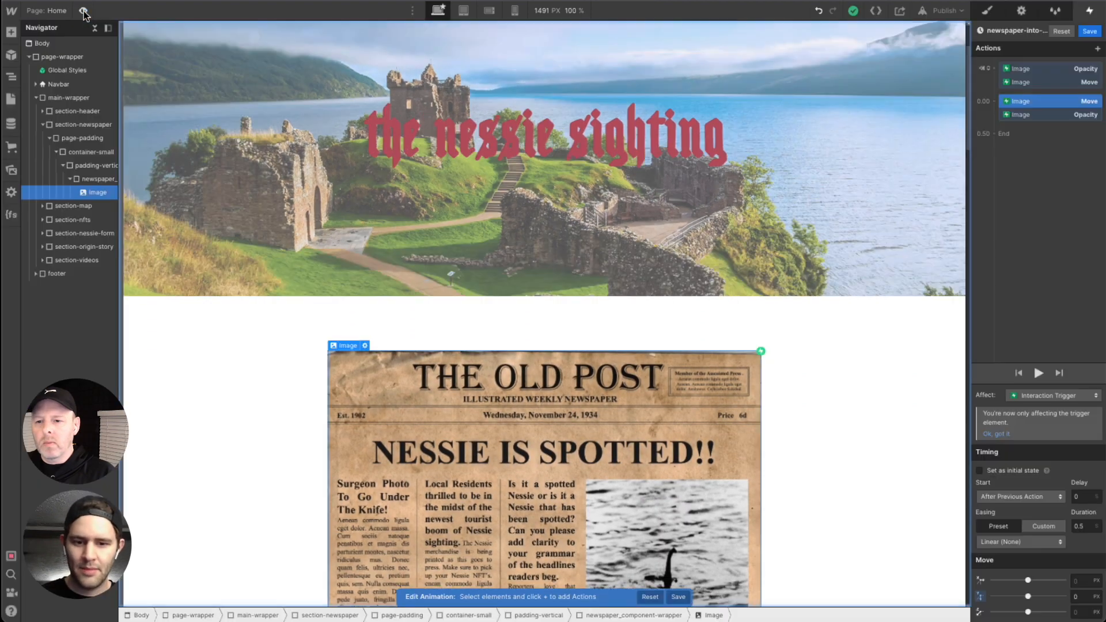
scroll(262, 242, down, 2)
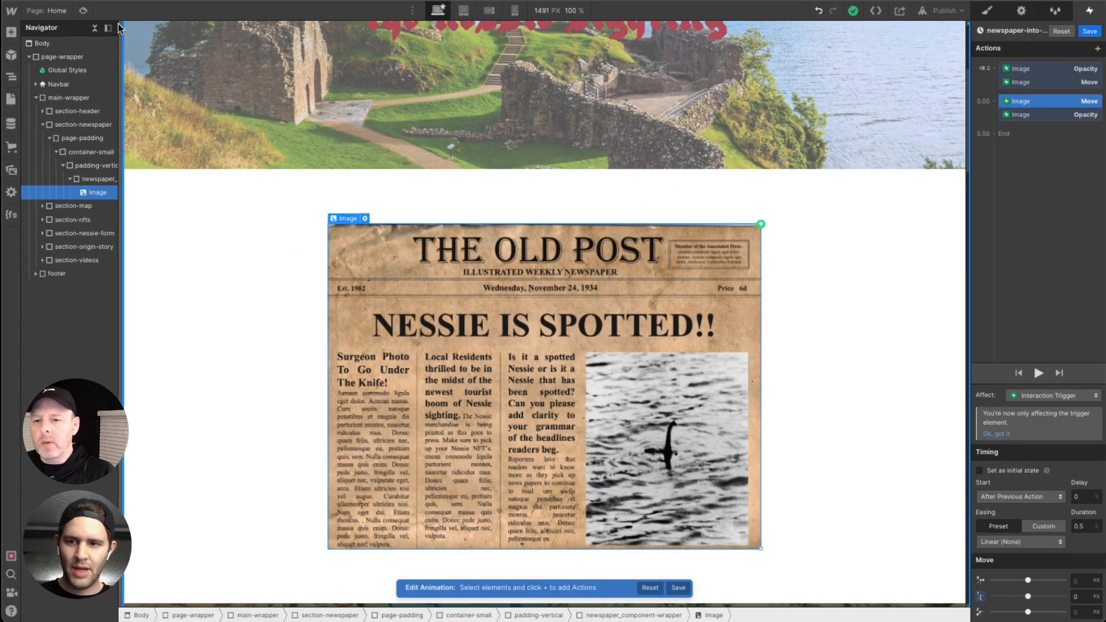
click(83, 11)
click(83, 12)
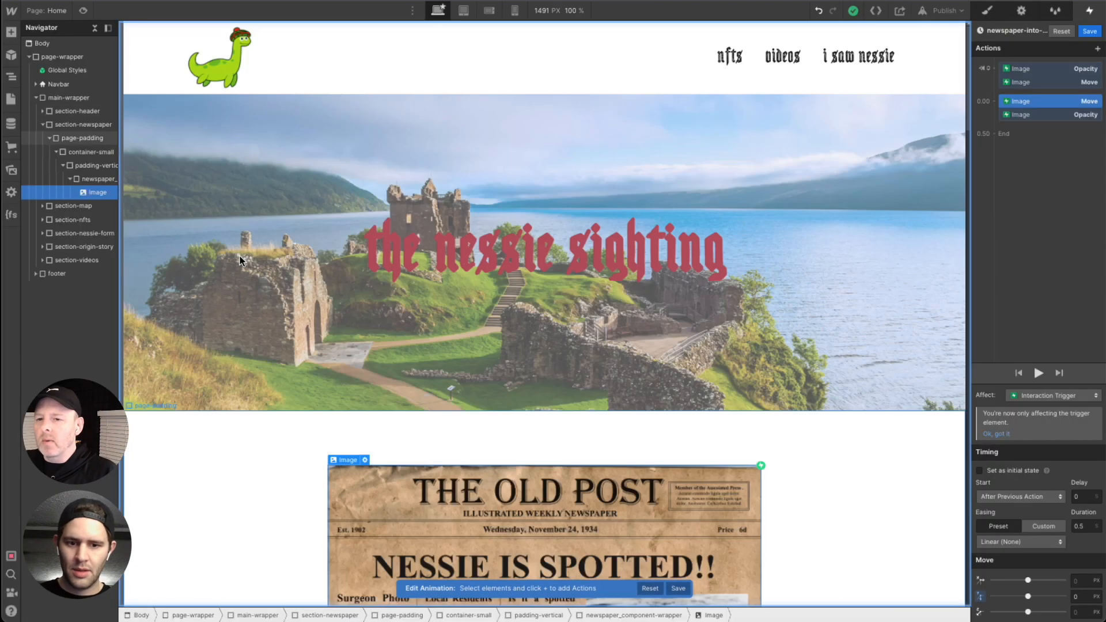
Step: Try a duration of 1 s for the non-initial Move and Opacity actions and preview the page
click(1082, 528)
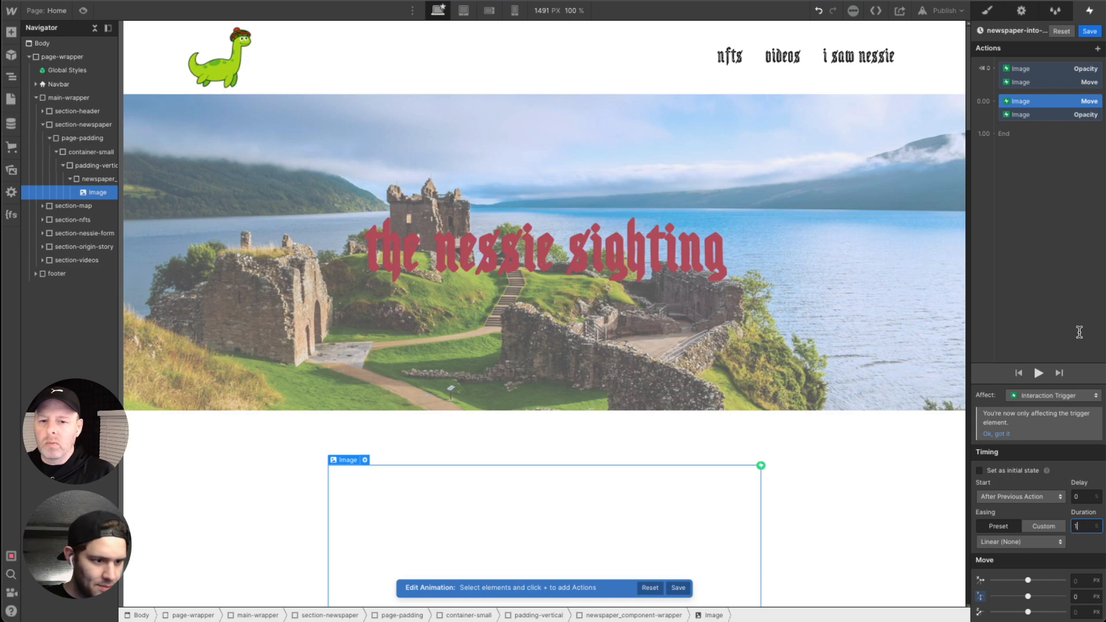
click(1062, 115)
click(1087, 557)
text(1)
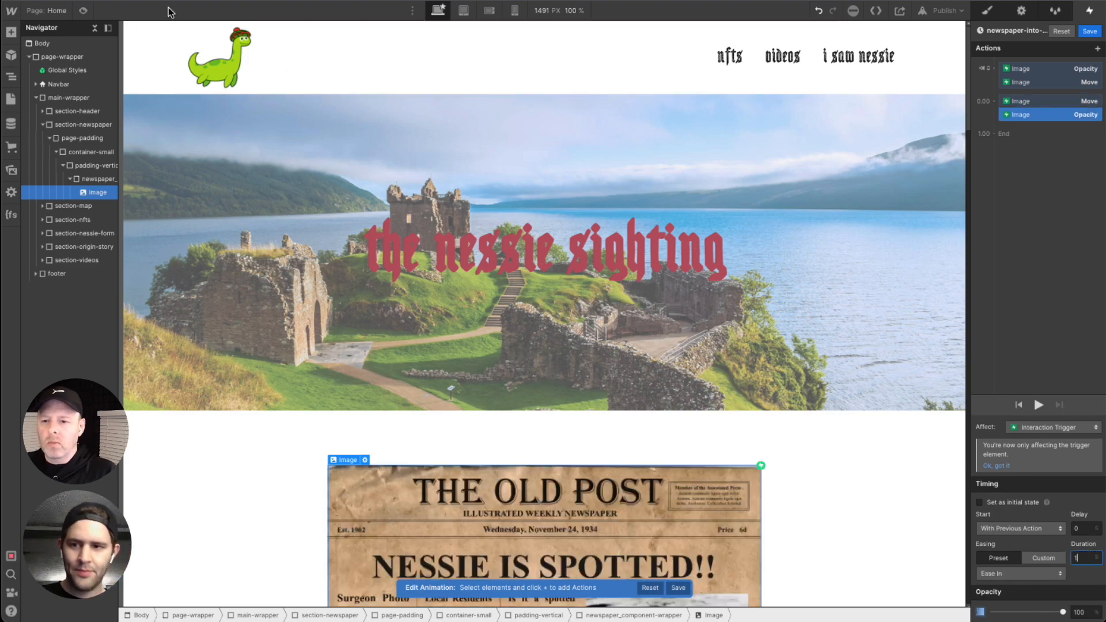
click(83, 10)
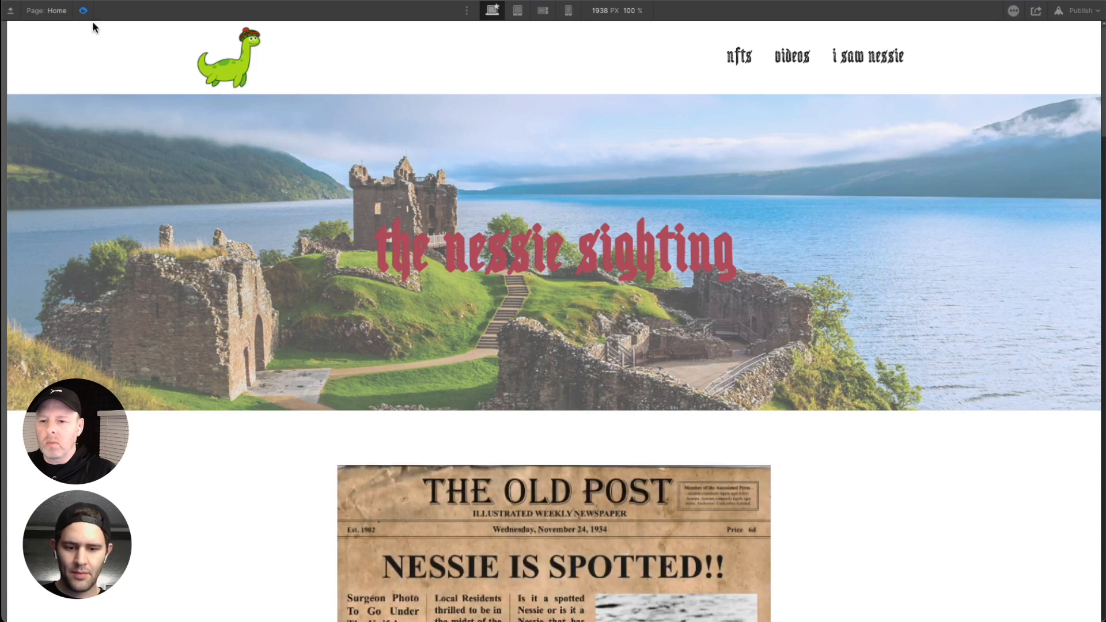
click(82, 11)
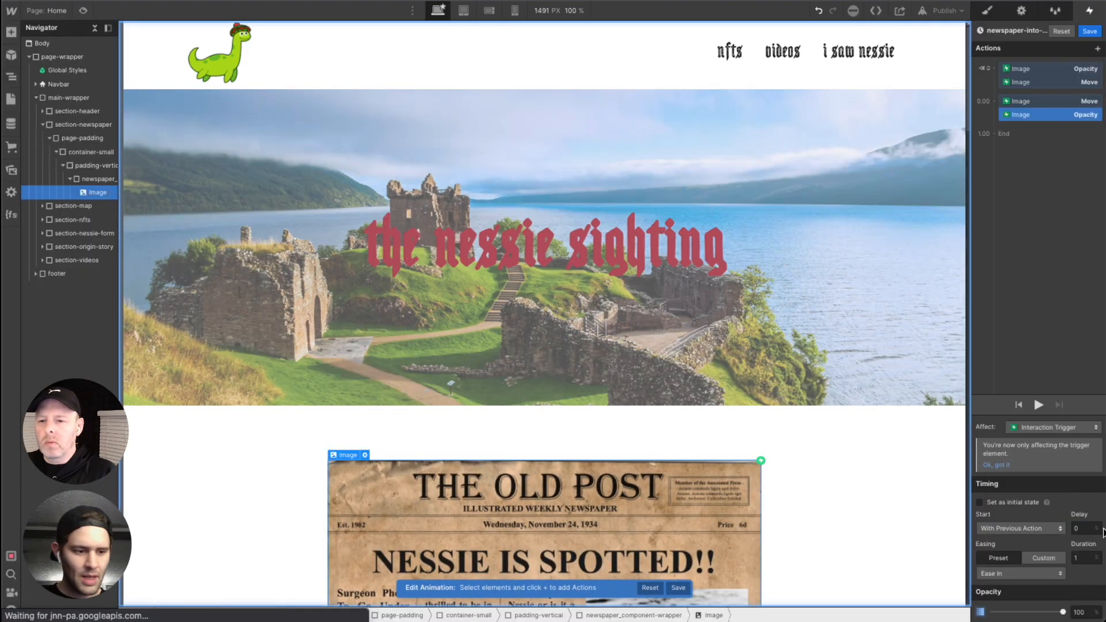
Step: Set the duration of the non-initial Opacity and Move actions to 0.7 s
click(1087, 557)
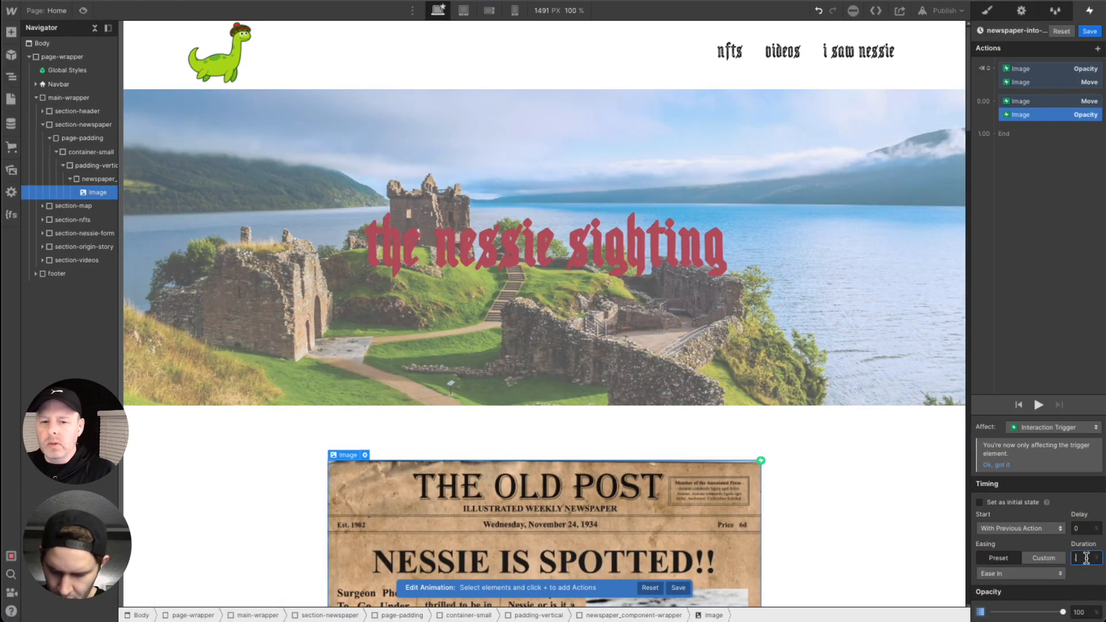
click(1031, 101)
click(1085, 528)
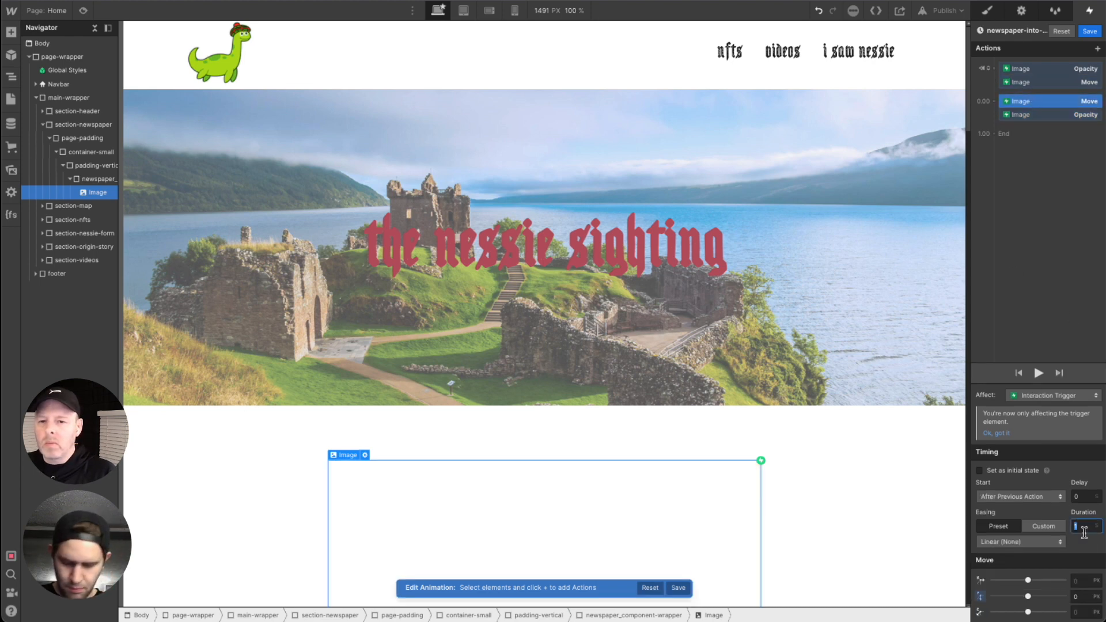
text(0.7)
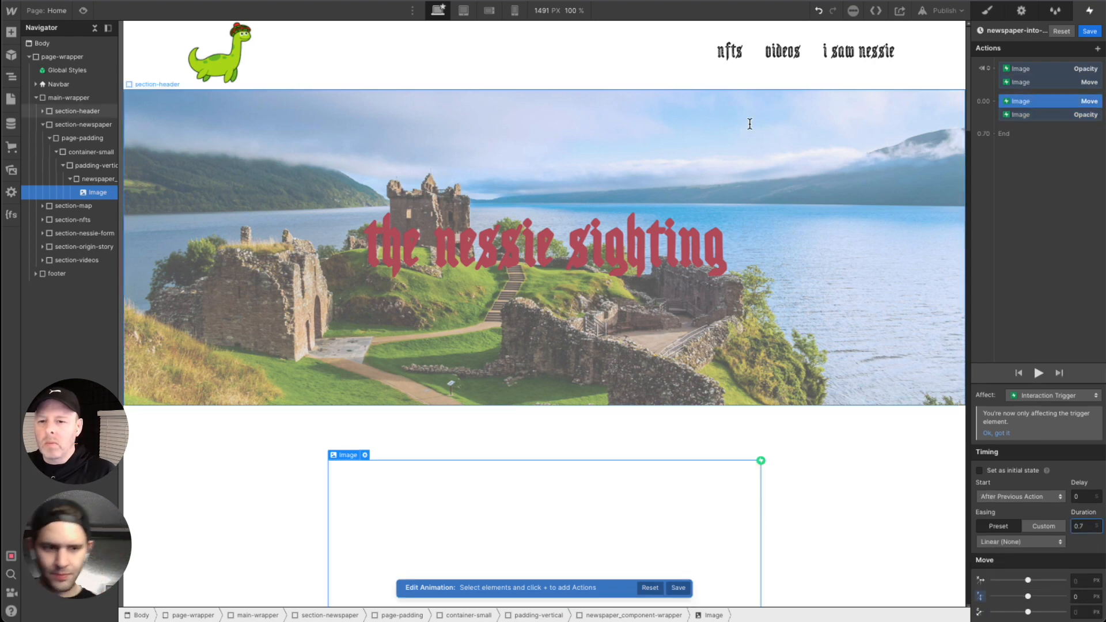
Step: Preview the home page again to check the newspaper image's fade and movement with the 0.7 s duration
click(83, 10)
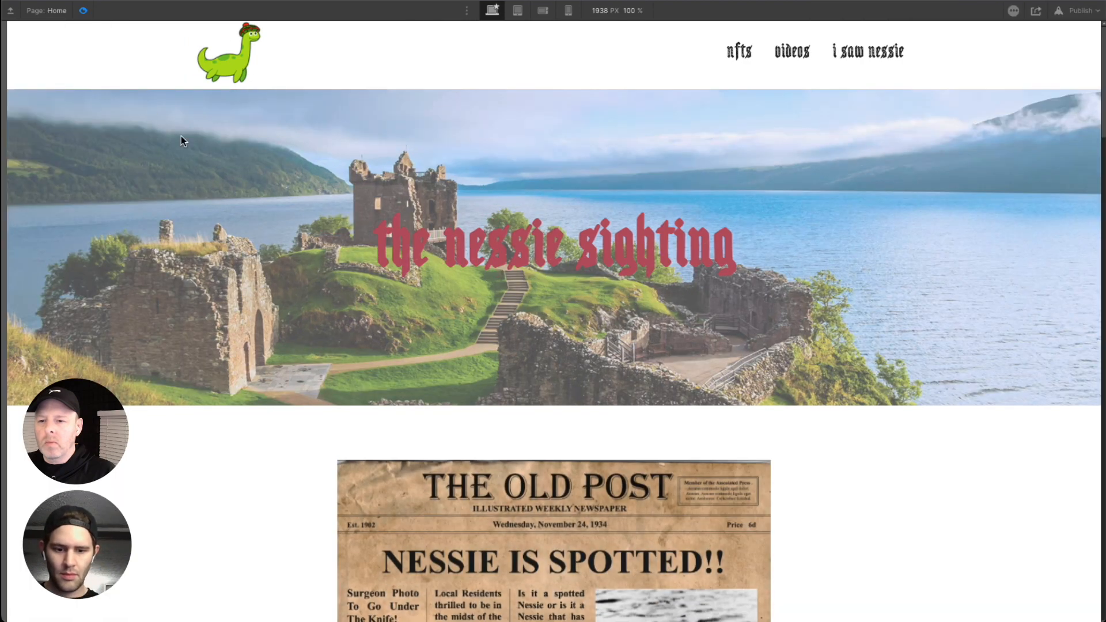
scroll(361, 251, down, 5)
click(83, 10)
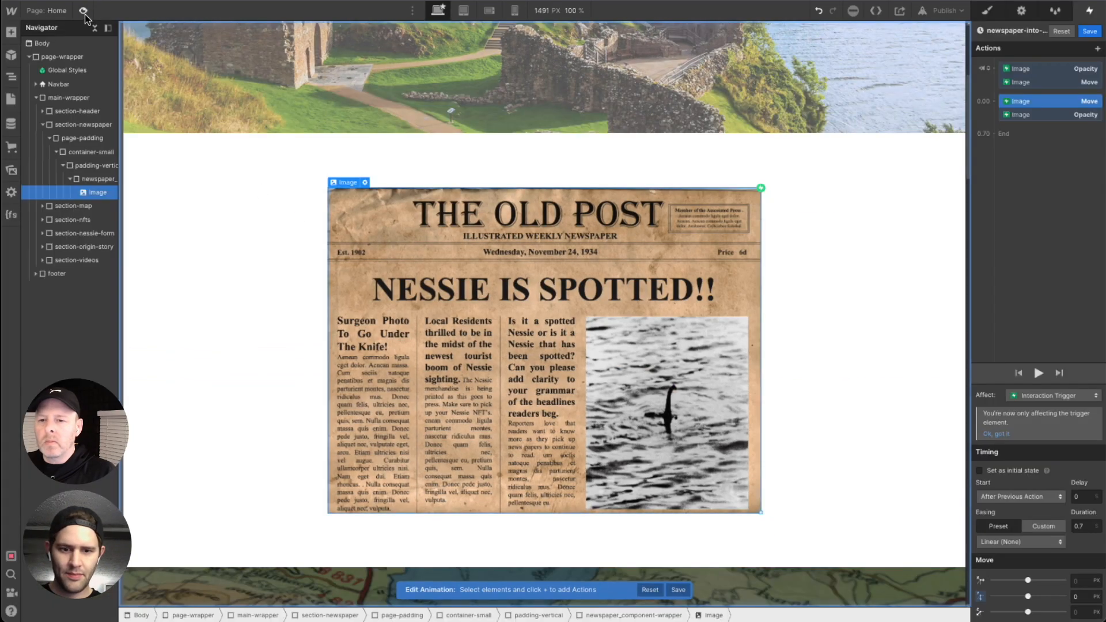
click(83, 10)
scroll(278, 174, up, 2)
scroll(278, 174, up, 3)
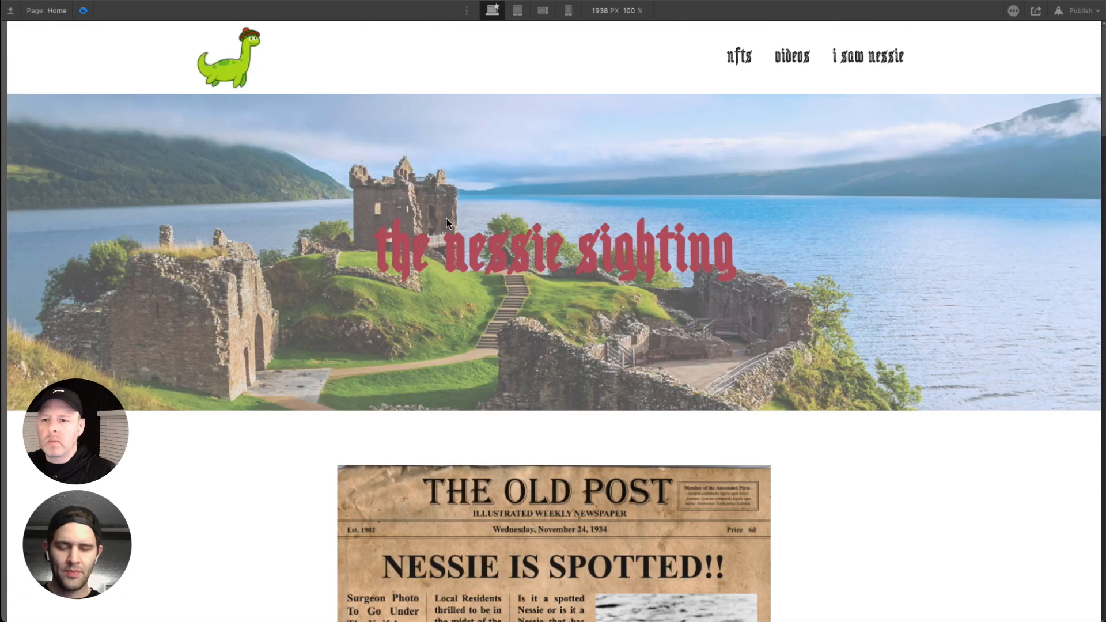
scroll(230, 144, down, 4)
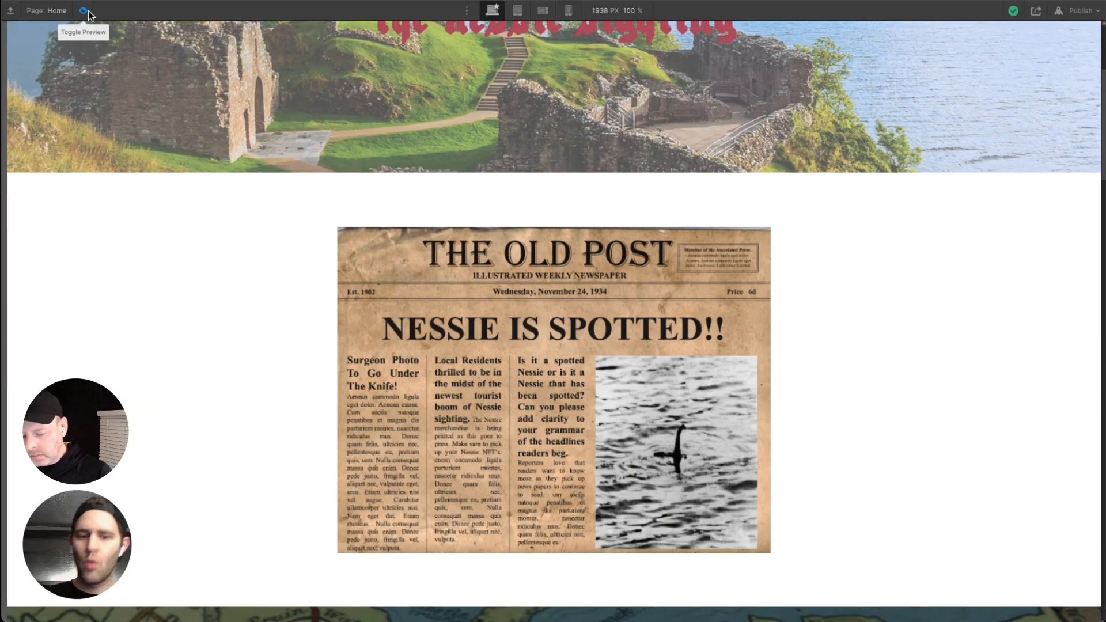
Step: Look through the map and NFT collection sections in preview and return to the editing view
scroll(359, 212, down, 1)
scroll(471, 263, down, 6)
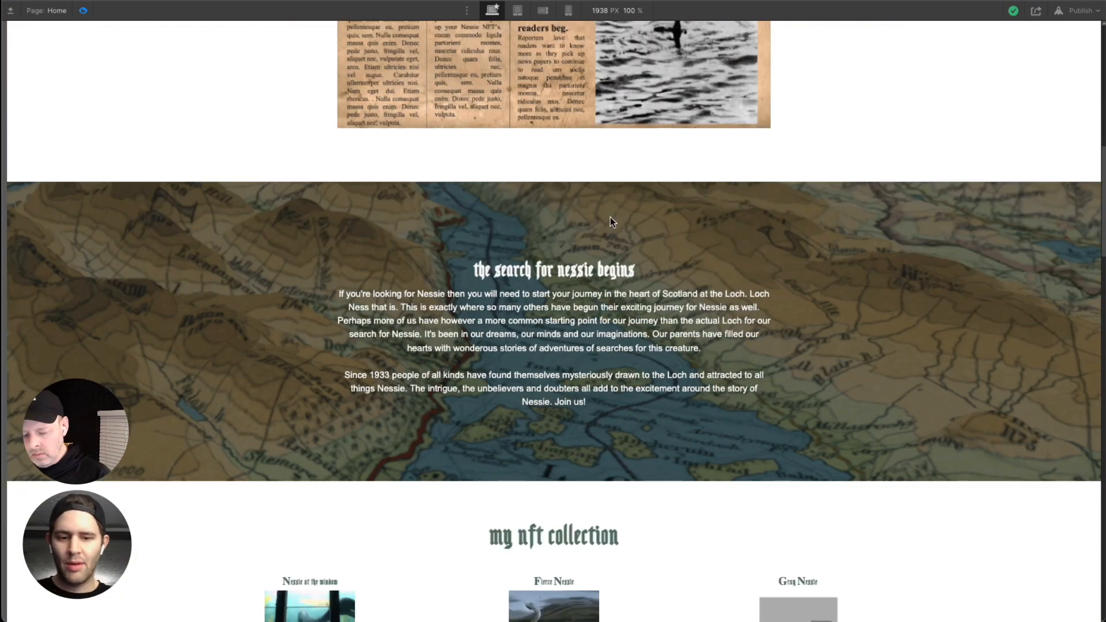
scroll(642, 311, down, 3)
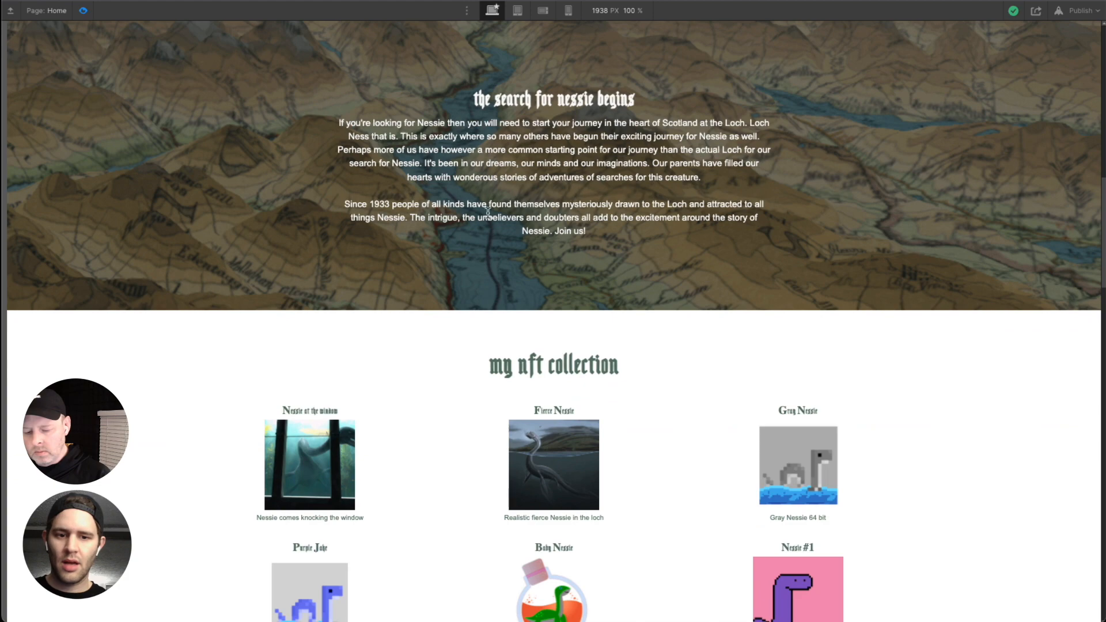
scroll(492, 294, up, 5)
scroll(408, 240, down, 7)
scroll(457, 212, up, 4)
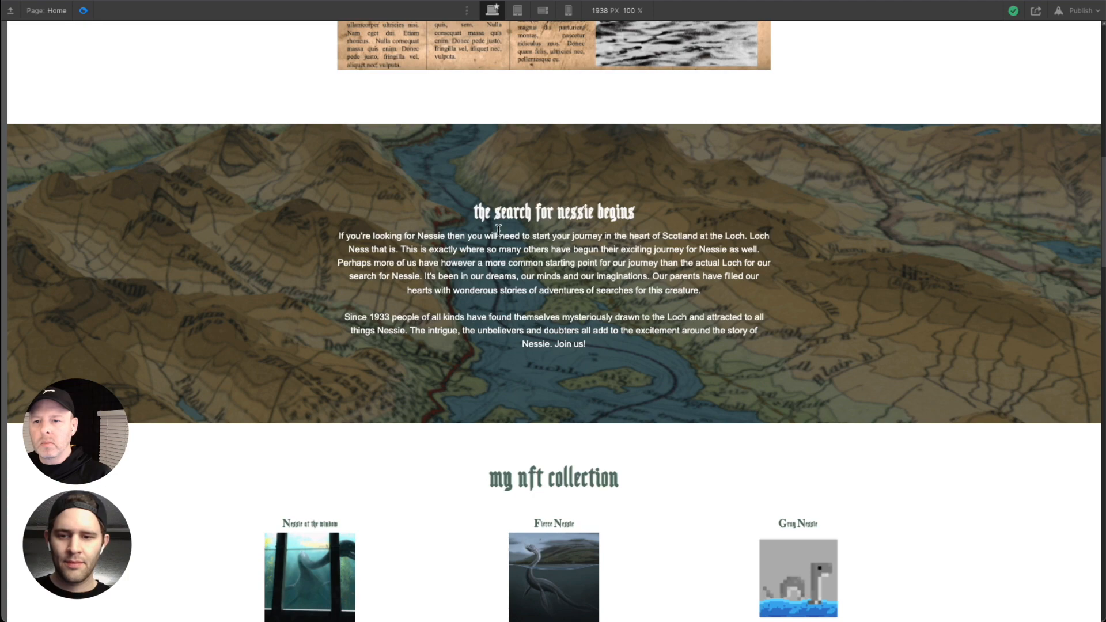
click(85, 11)
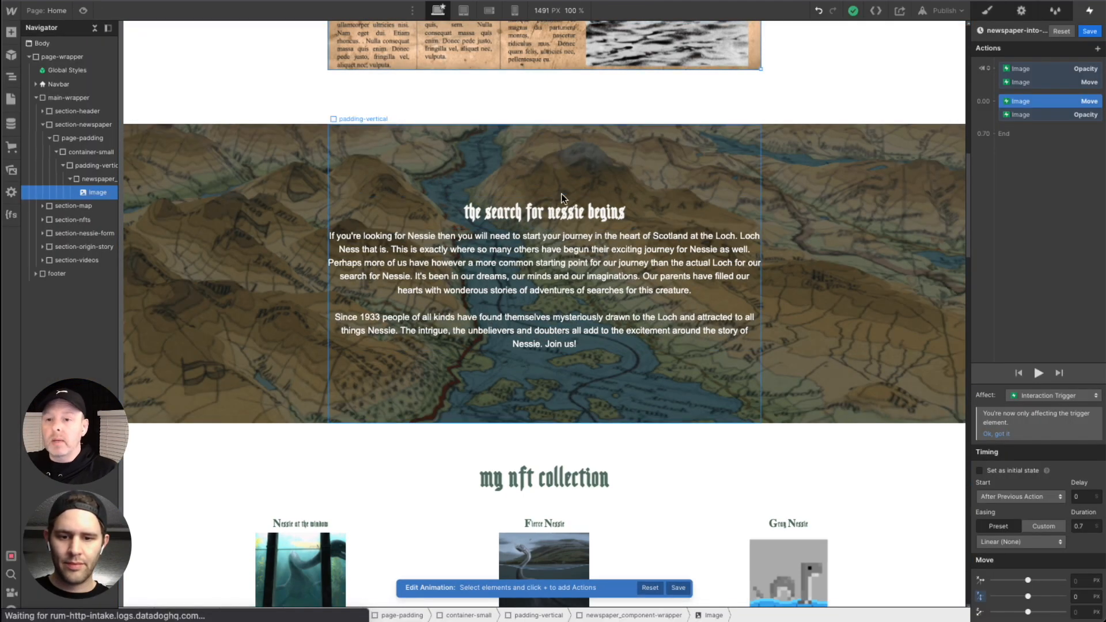
Step: Save the newspaper-into-view timed animation
click(334, 265)
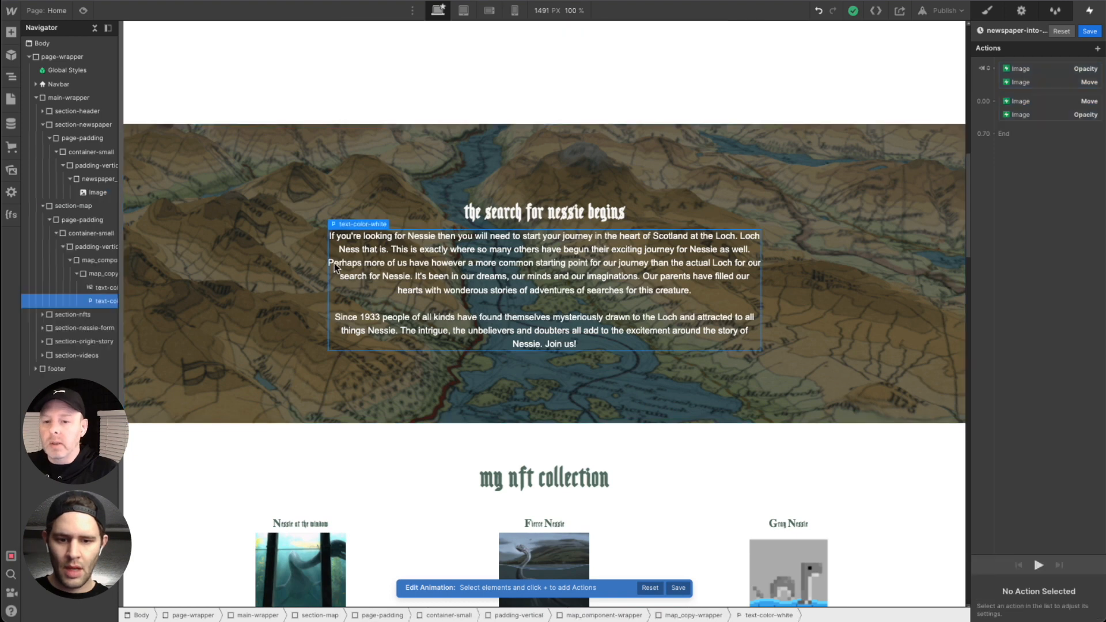
key(Up)
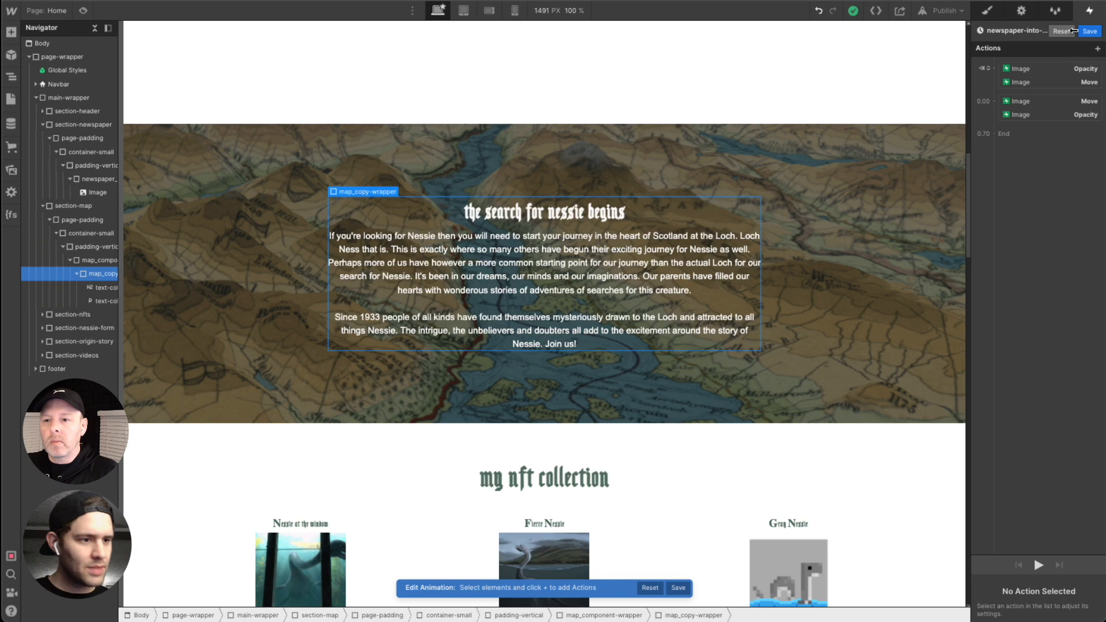
click(1089, 31)
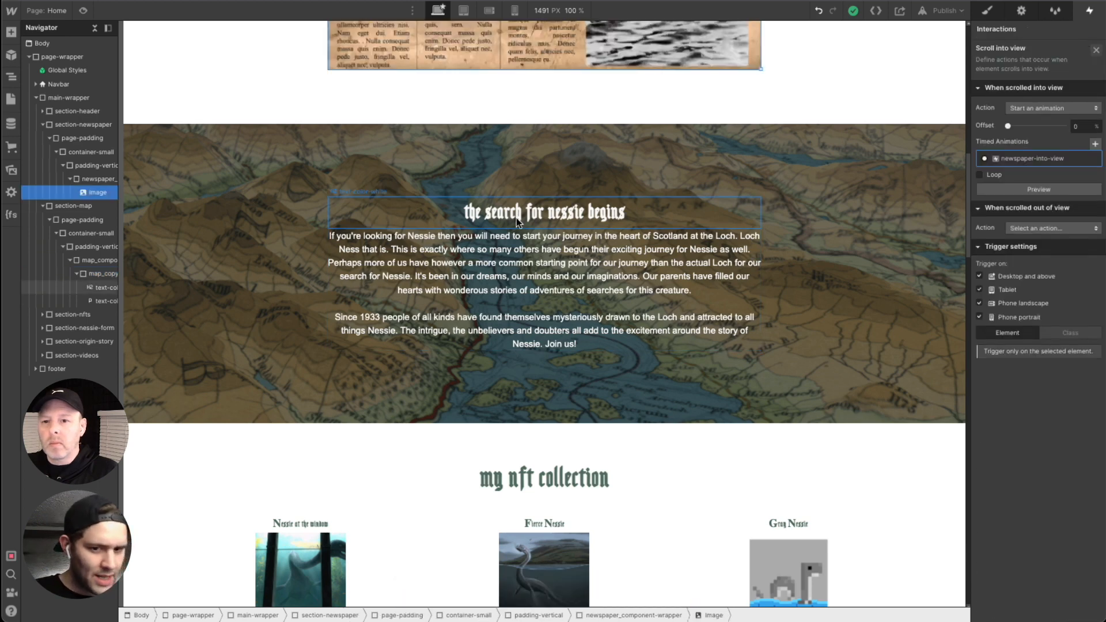
Step: Give the map section's map_copy-wrapper a Scroll into view trigger with Start an animation as its scrolled-into-view action
click(404, 226)
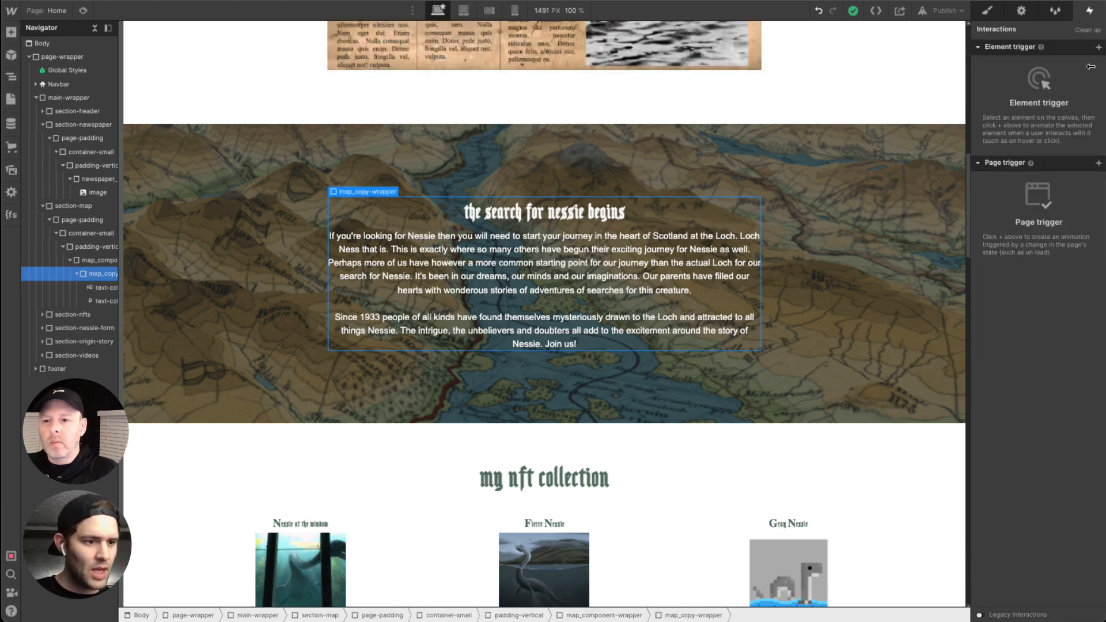
click(1098, 47)
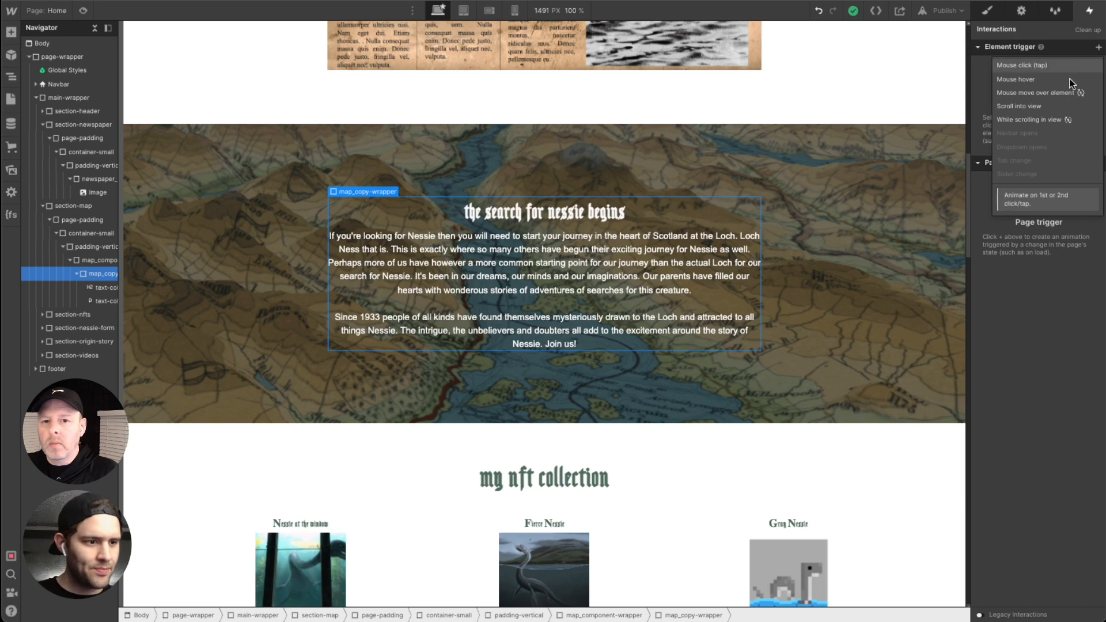
click(1045, 106)
click(1056, 107)
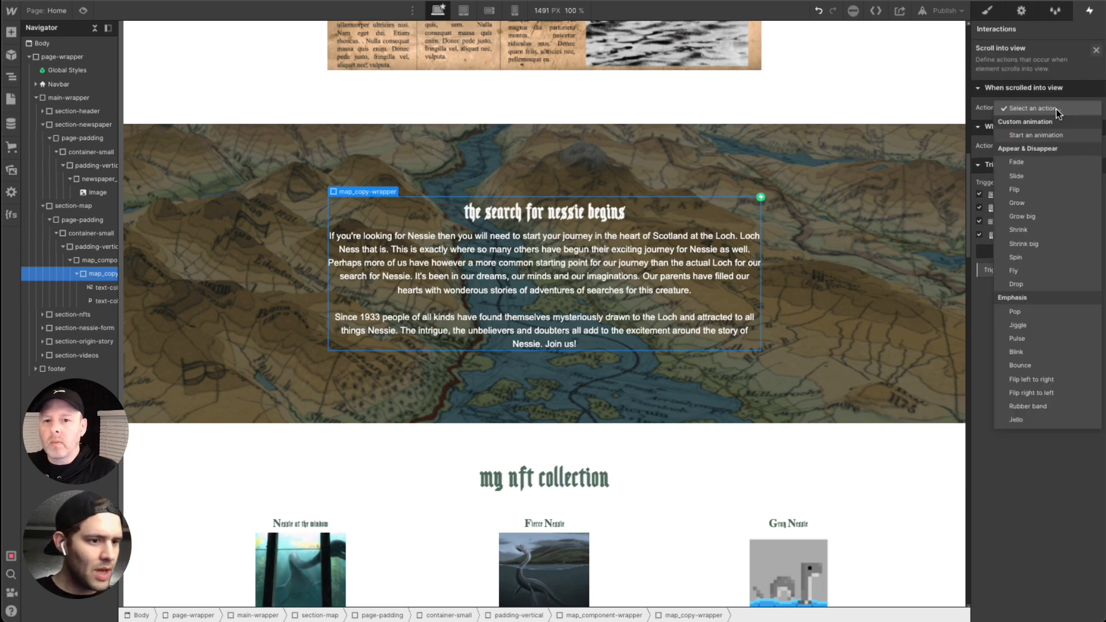
click(1040, 135)
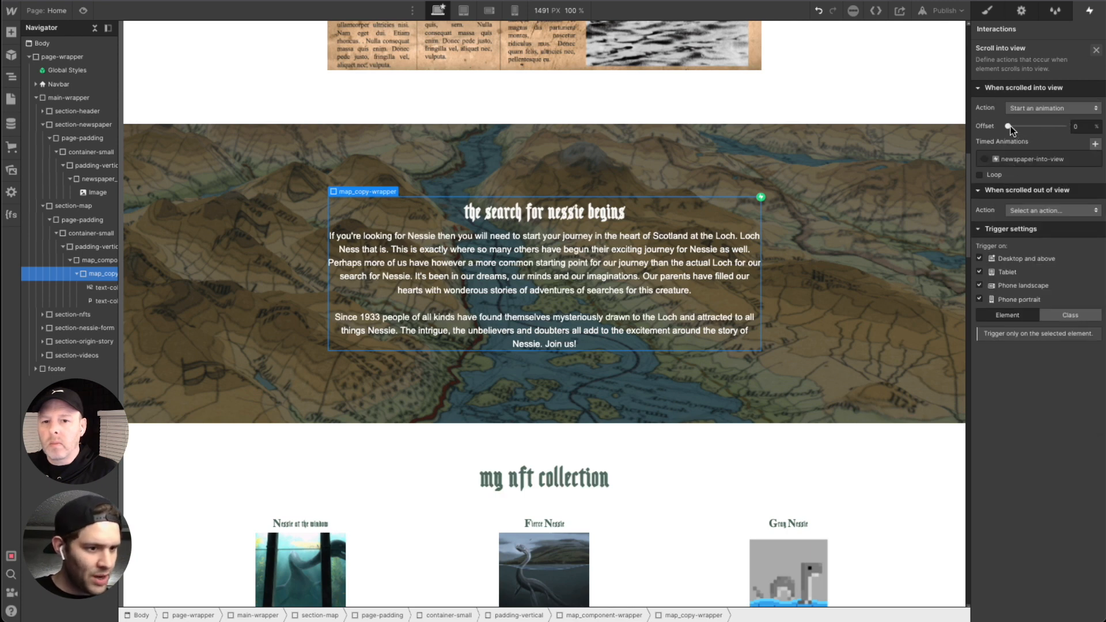
Step: Set the scroll-into-view offset to 20% and create a new timed animation for map_copy-wrapper
drag(1008, 126, 1019, 127)
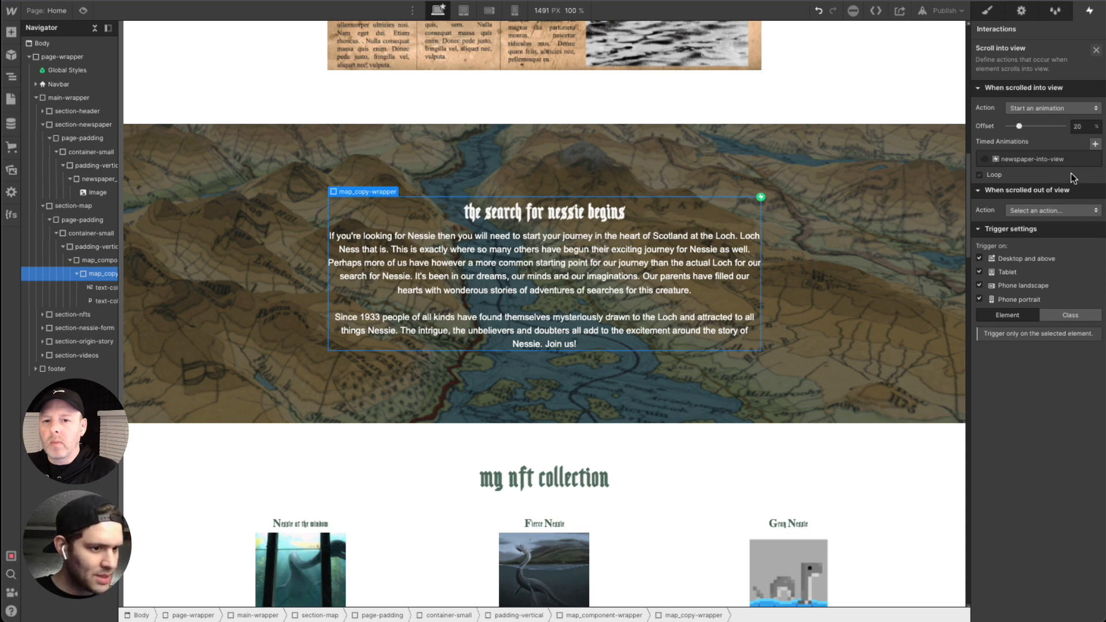
click(1095, 144)
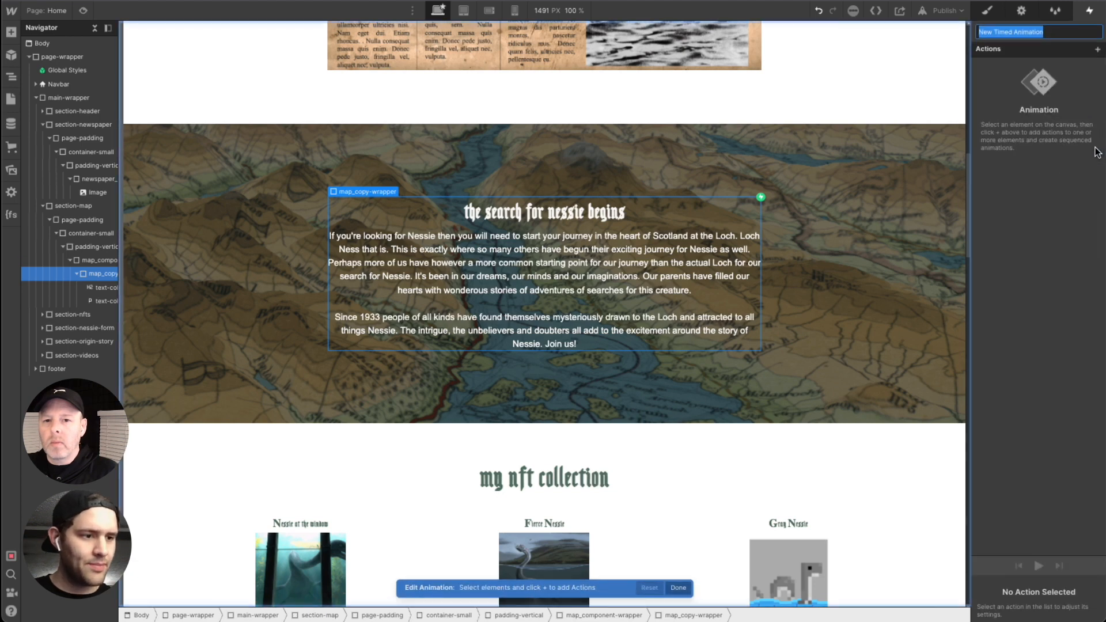
Step: Add a Scale action for map_copy-wrapper, set as initial state with a scale of 0.6
click(1098, 48)
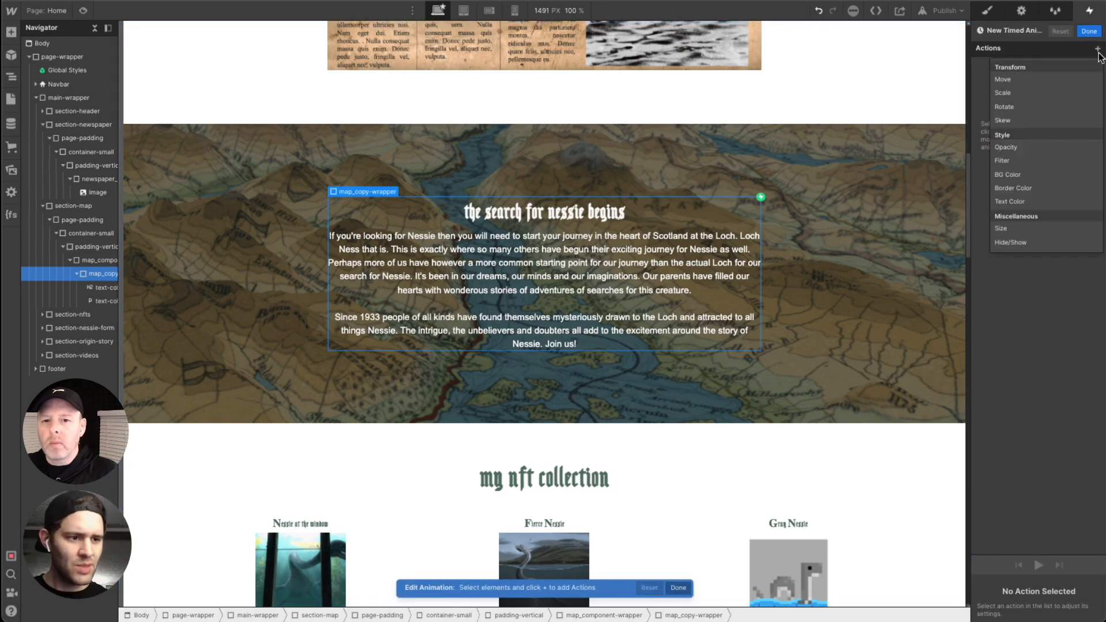
click(1023, 93)
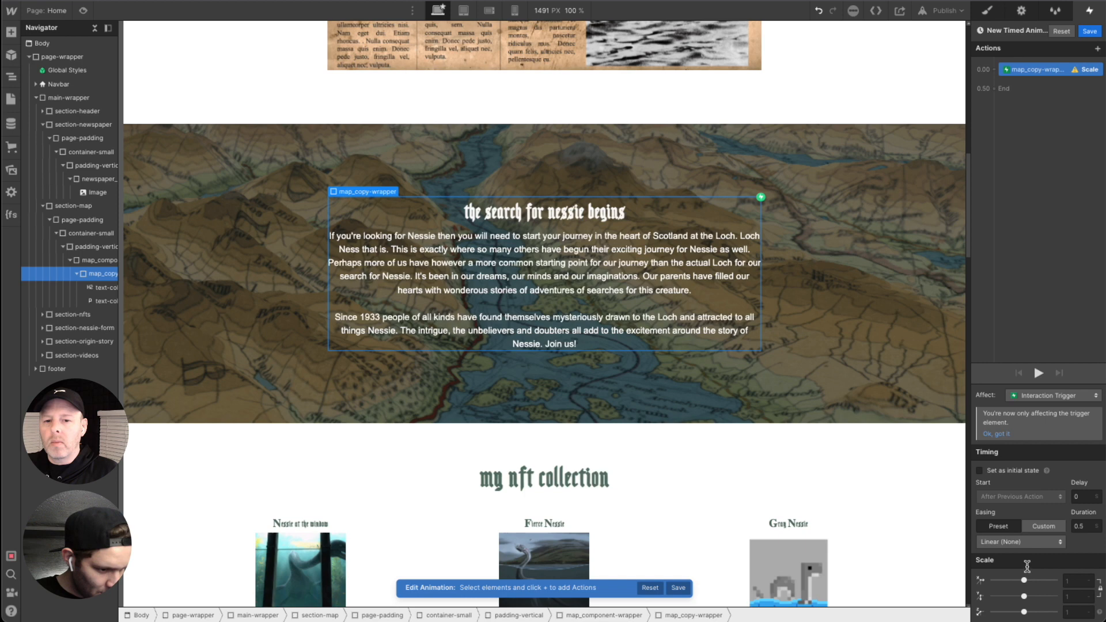
click(980, 472)
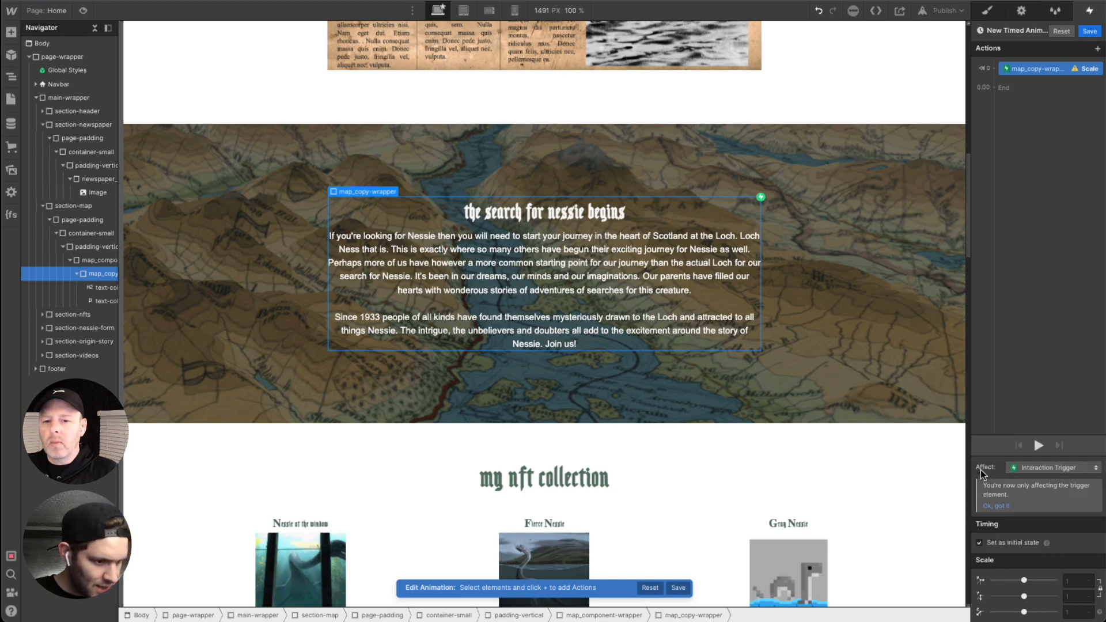
drag(1024, 581, 1012, 581)
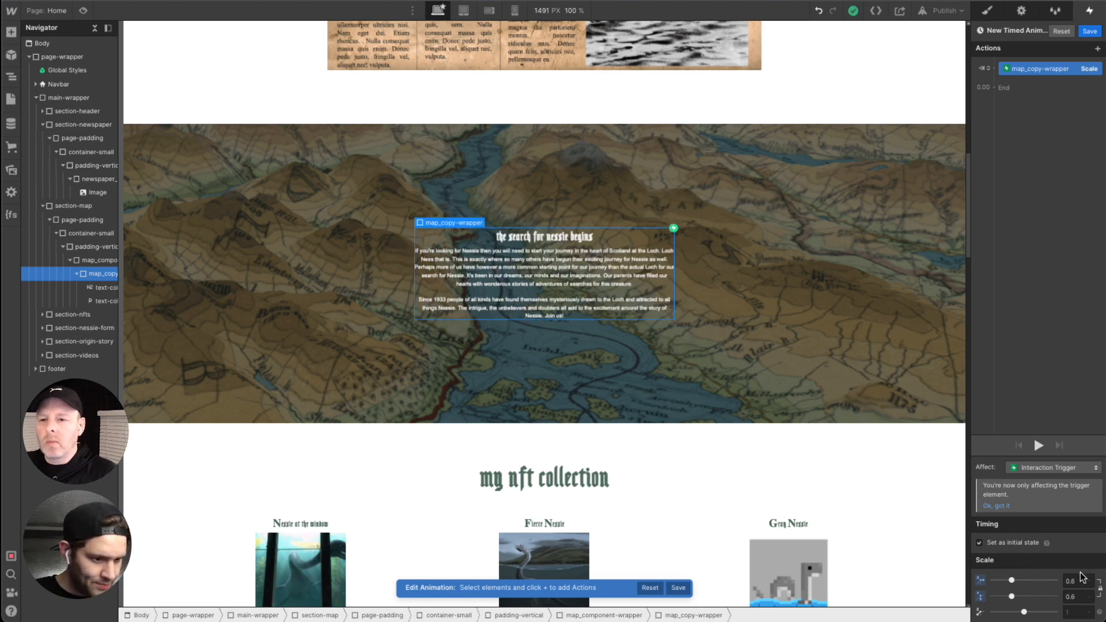
Step: Duplicate the initial-state Scale action and set the copy's scale to 1
click(1089, 68)
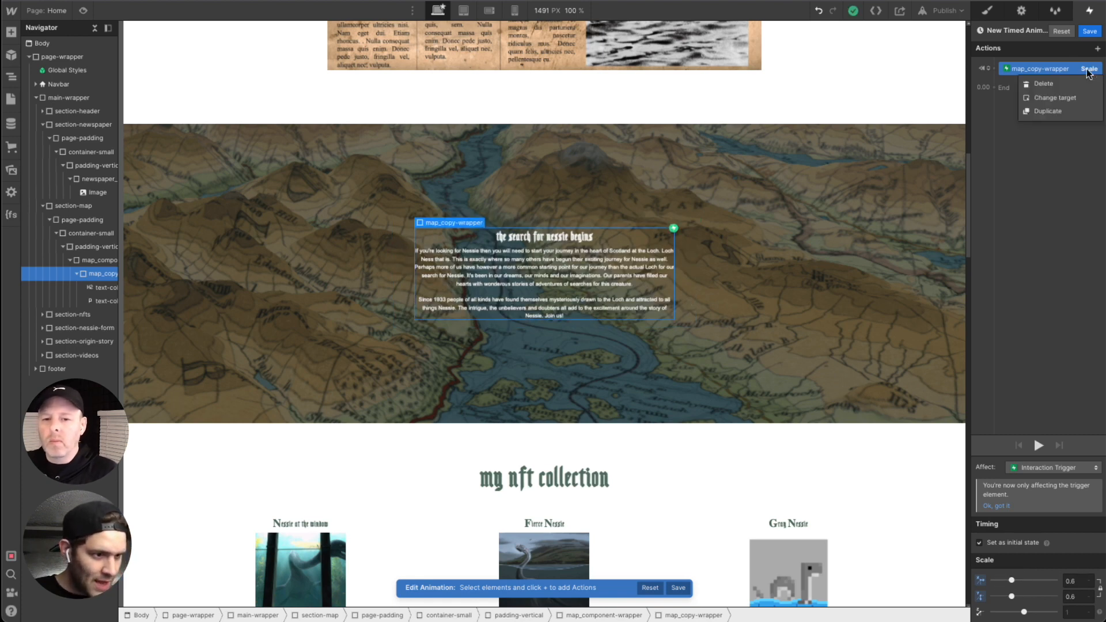
click(1048, 111)
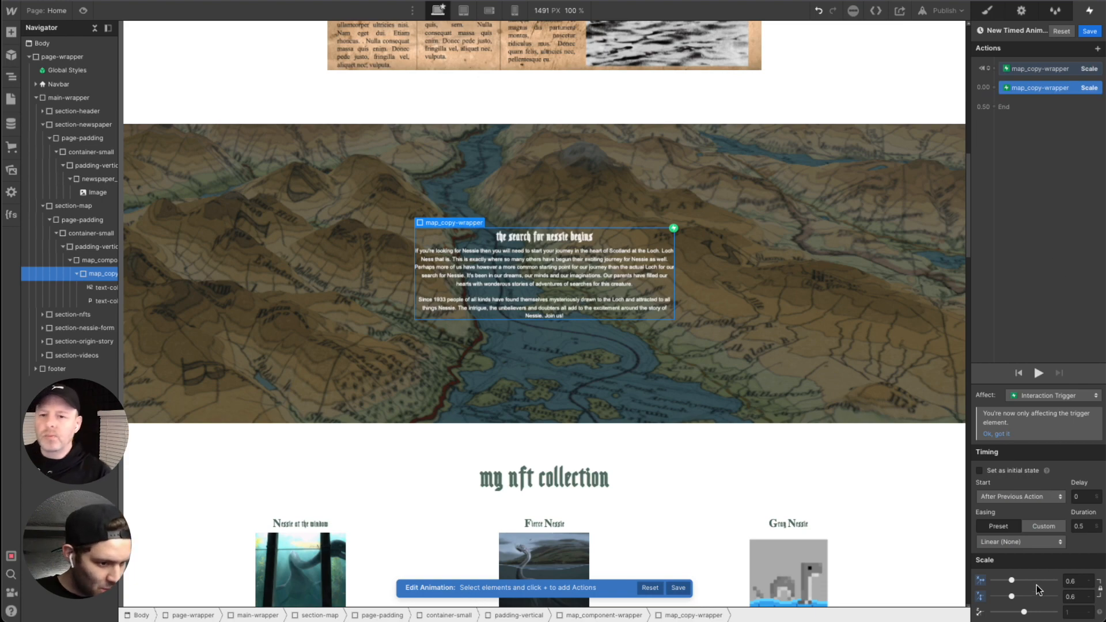
click(1013, 582)
drag(1015, 586, 1025, 581)
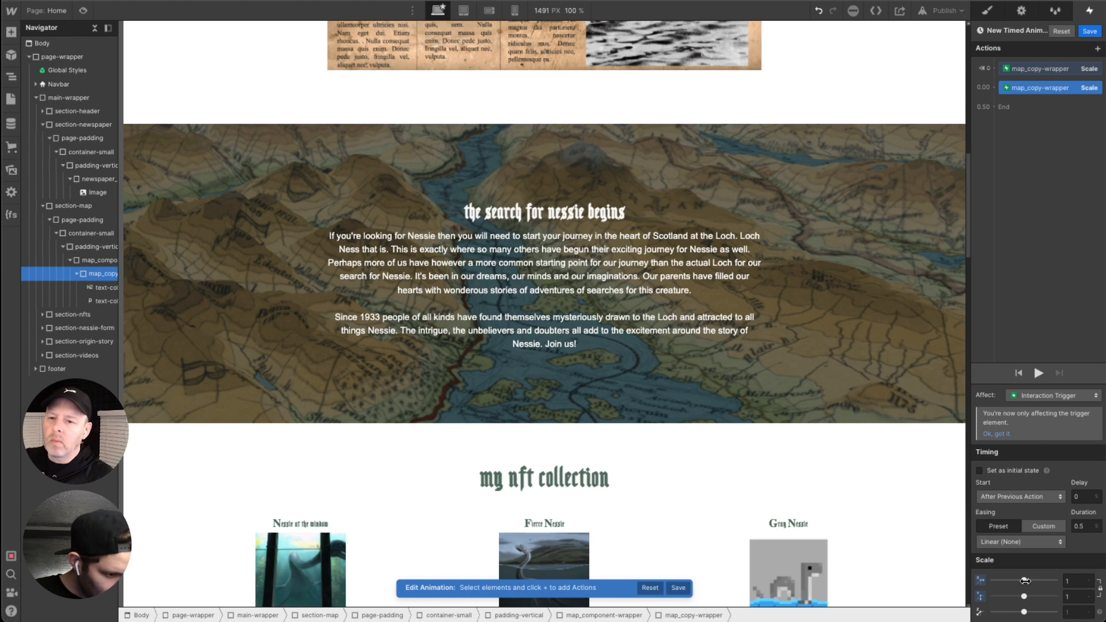
Step: Add an Opacity action grouped with the initial-state Scale action and set its opacity to 0%
click(1097, 48)
click(1034, 148)
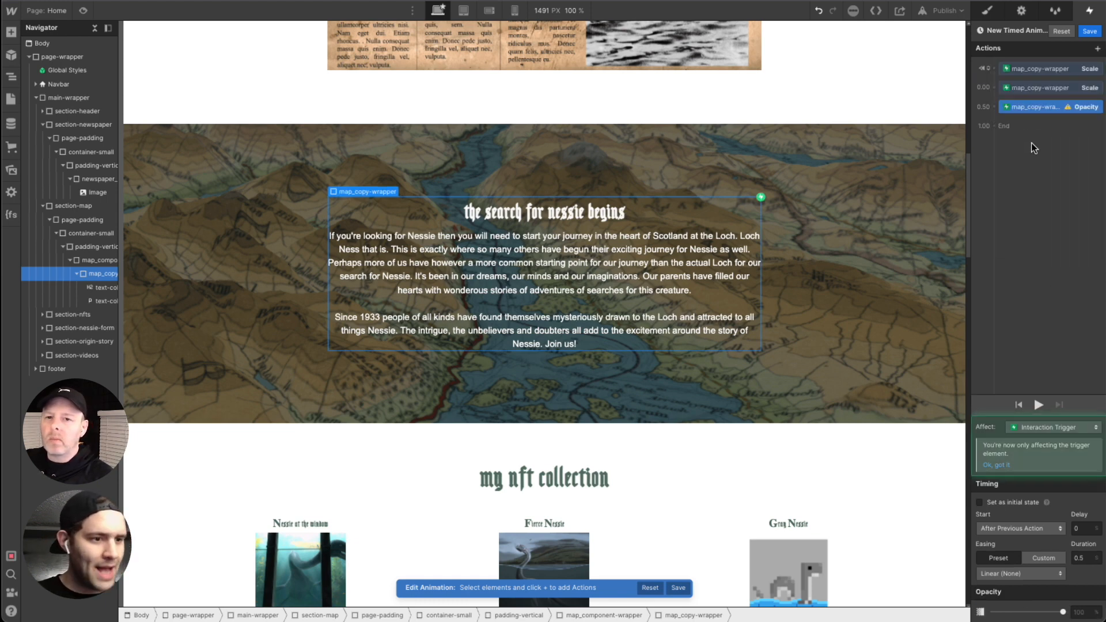
mouse_move(1046, 107)
mouse_down()
mouse_move(1040, 73)
mouse_move(1044, 90)
mouse_up()
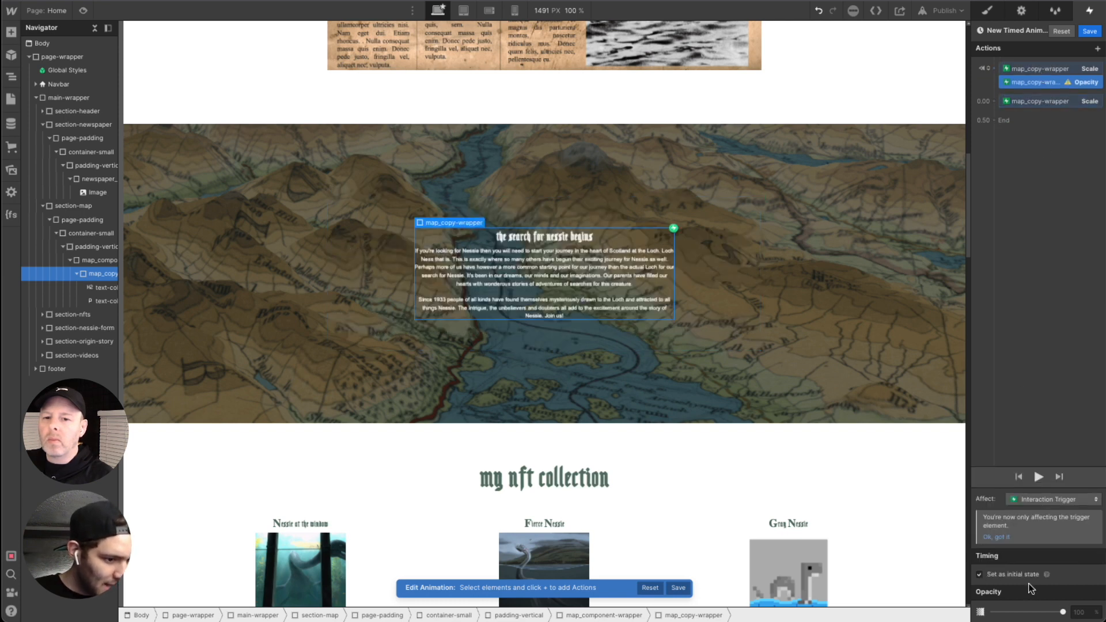
click(1087, 612)
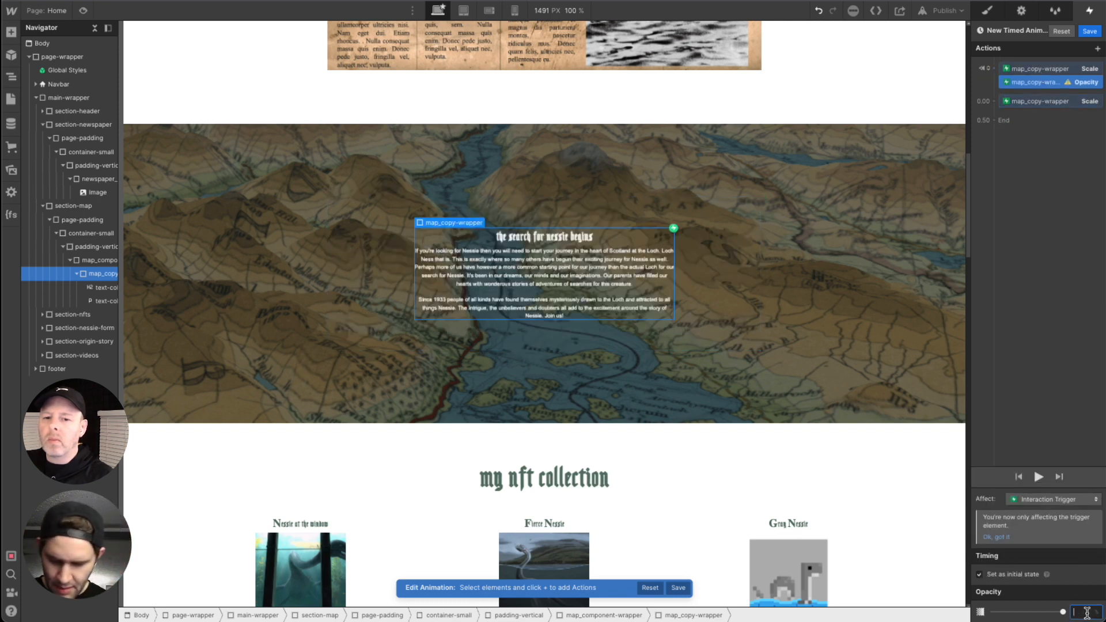
text(0)
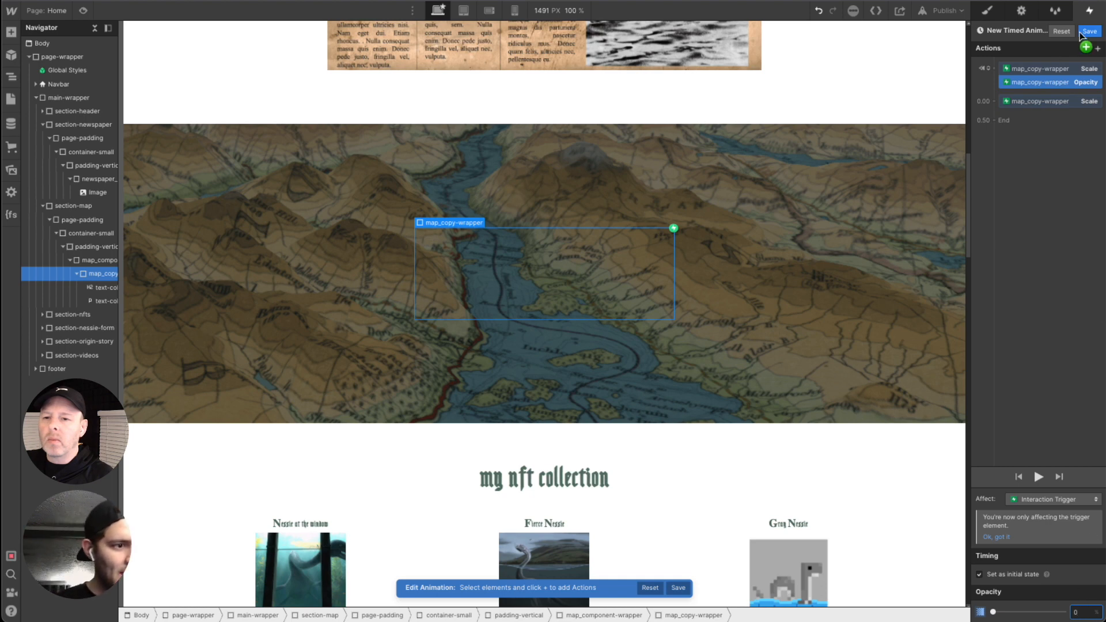
Step: Add a second Opacity action at 100% and make it run together with the final Scale action
click(1098, 48)
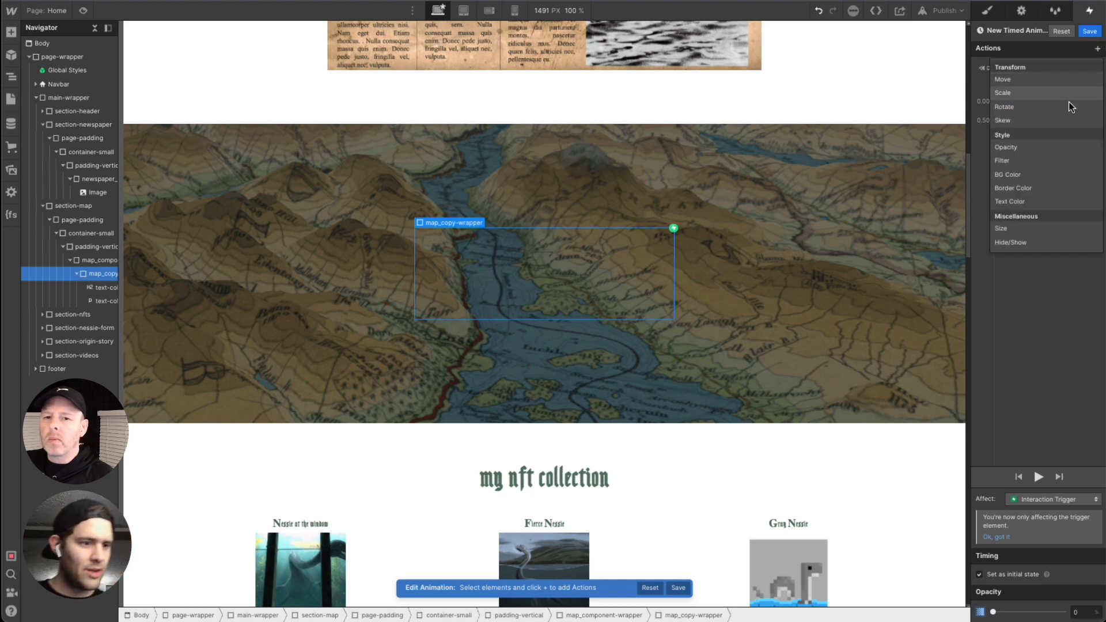
click(1019, 148)
click(1076, 615)
key(Return)
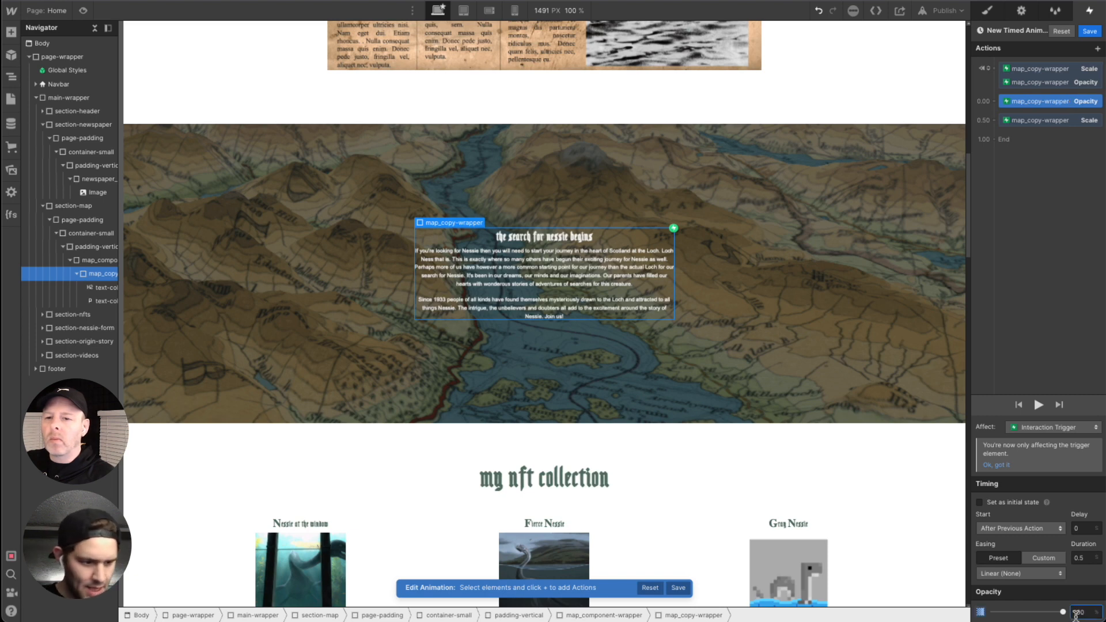
drag(1046, 106, 1046, 120)
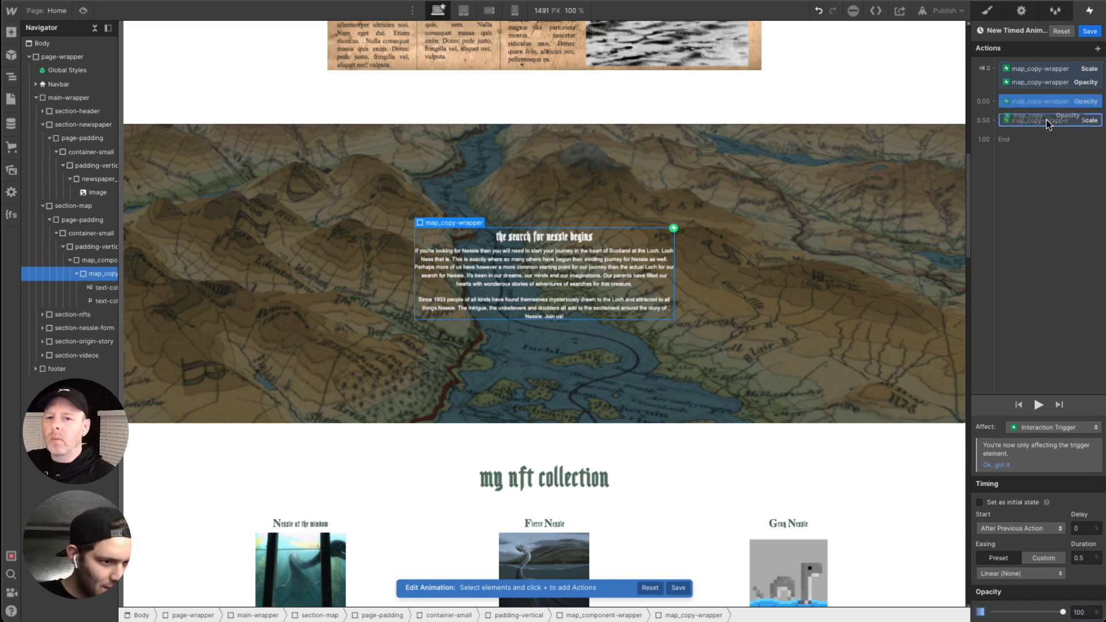
Step: Preview the home page and scroll to the map section to check the copy's scale and fade-in animation
click(83, 11)
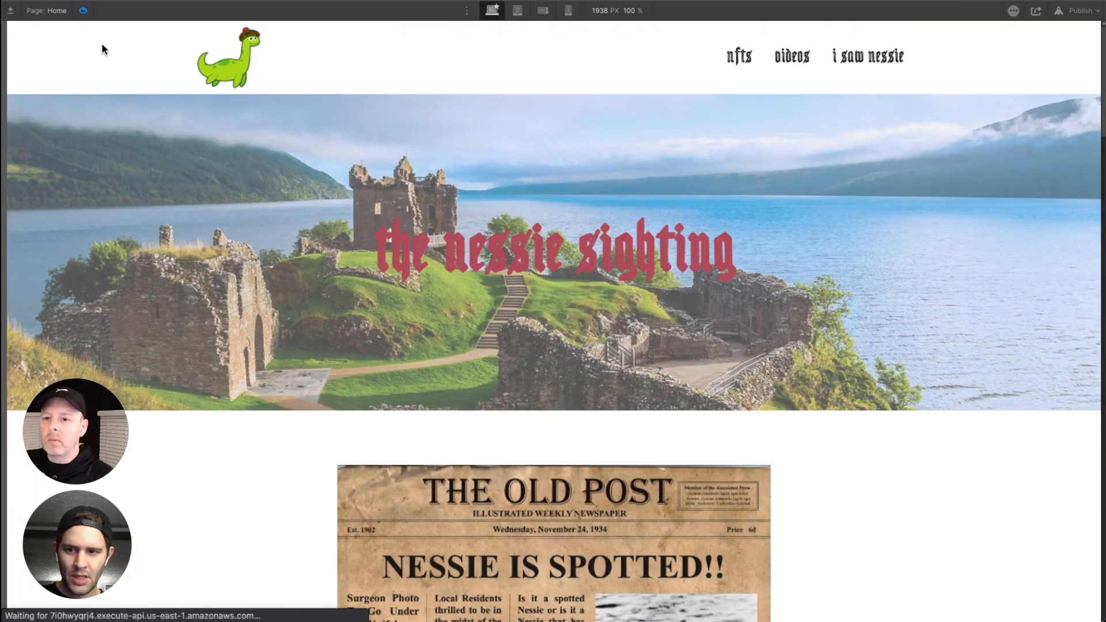
click(83, 10)
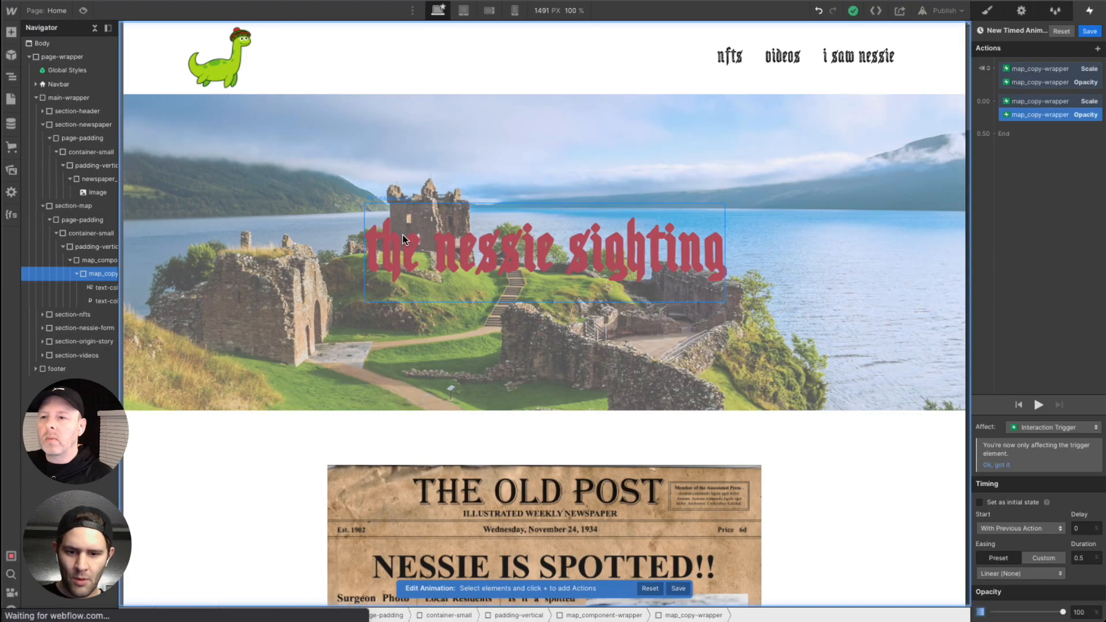
click(83, 10)
scroll(303, 156, down, 5)
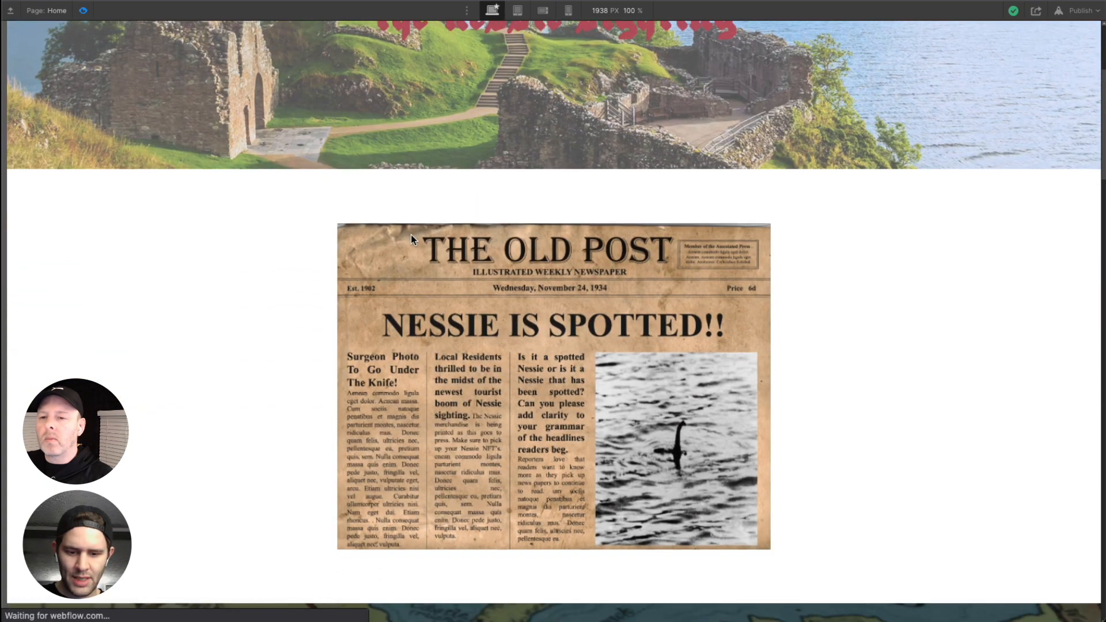
scroll(411, 236, down, 2)
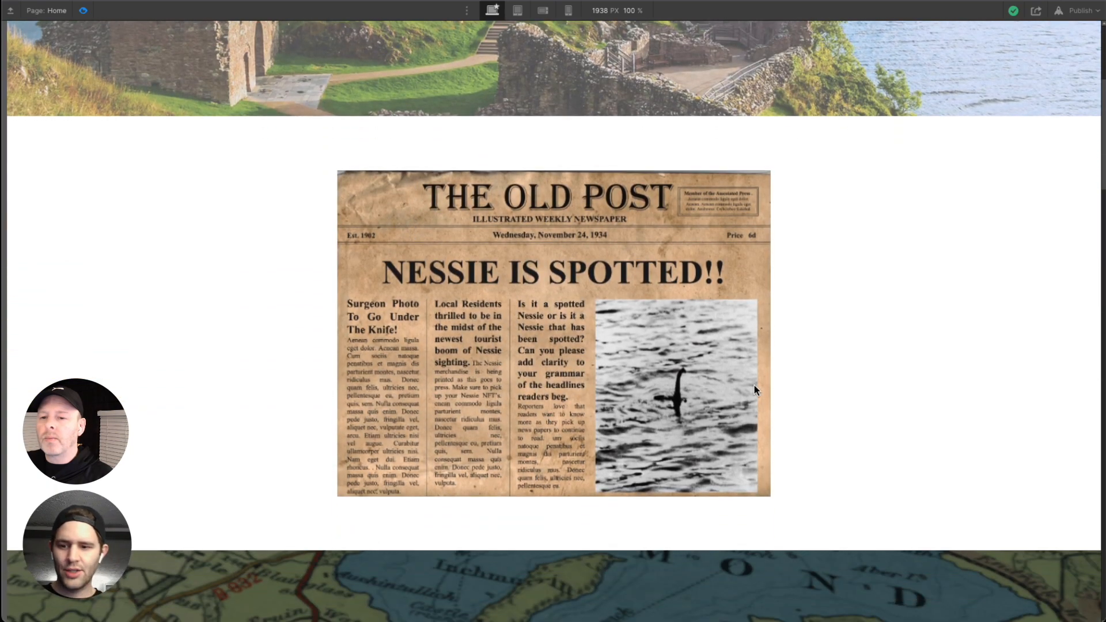
scroll(870, 356, down, 5)
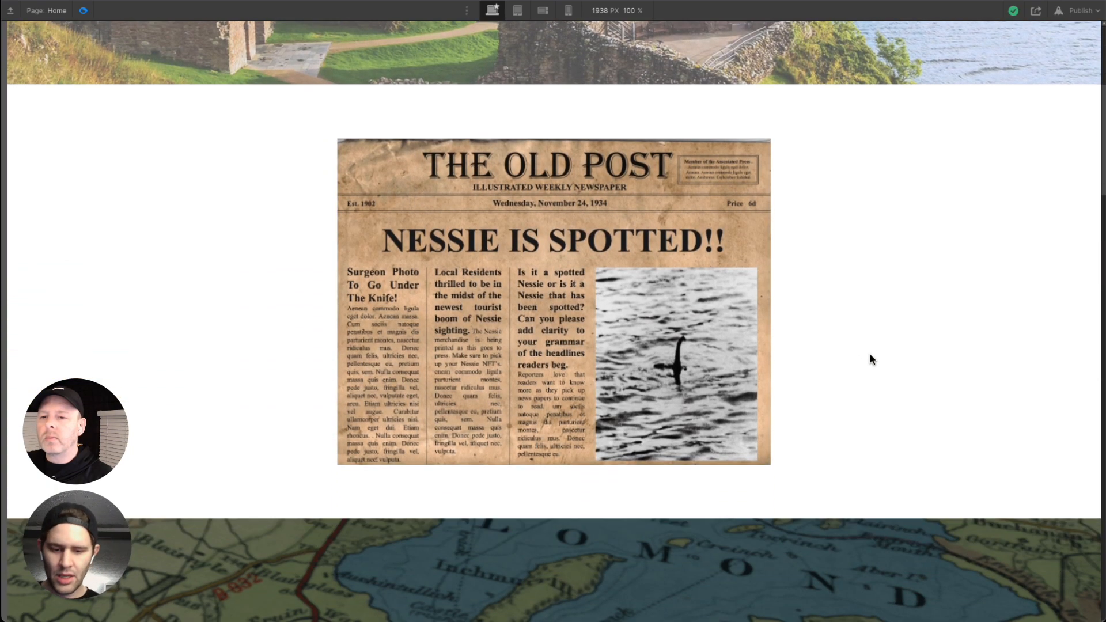
scroll(871, 355, down, 7)
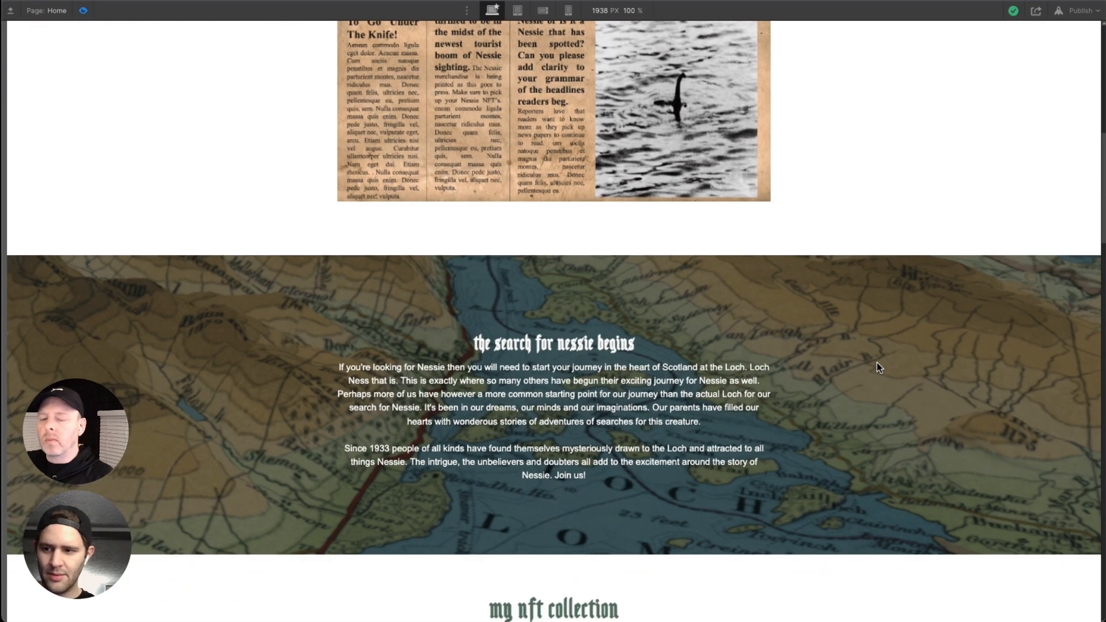
scroll(392, 273, up, 15)
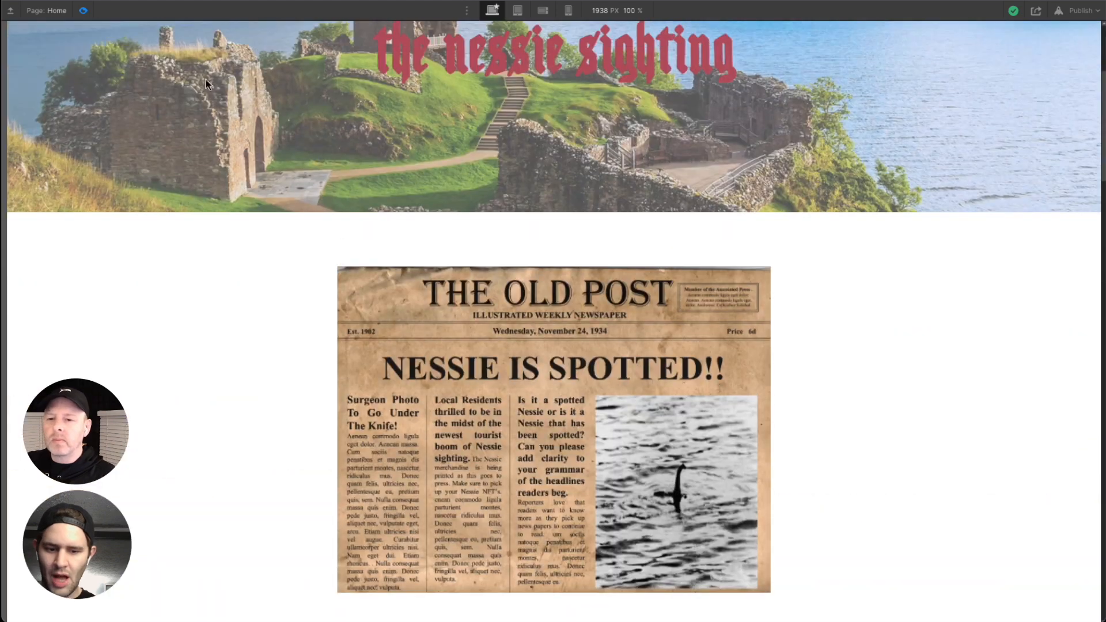
Step: Restart the preview to recheck the map copy's animation, look through the NFT collection, and return to the editing view
click(83, 11)
click(83, 11)
scroll(431, 259, down, 1)
scroll(434, 265, down, 10)
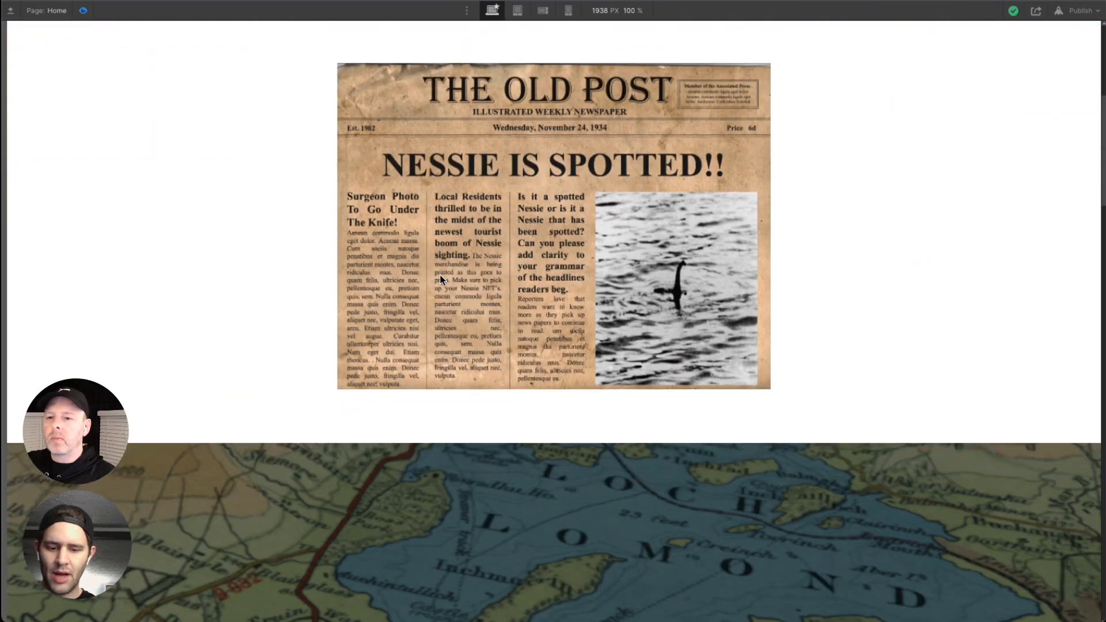
scroll(441, 278, down, 6)
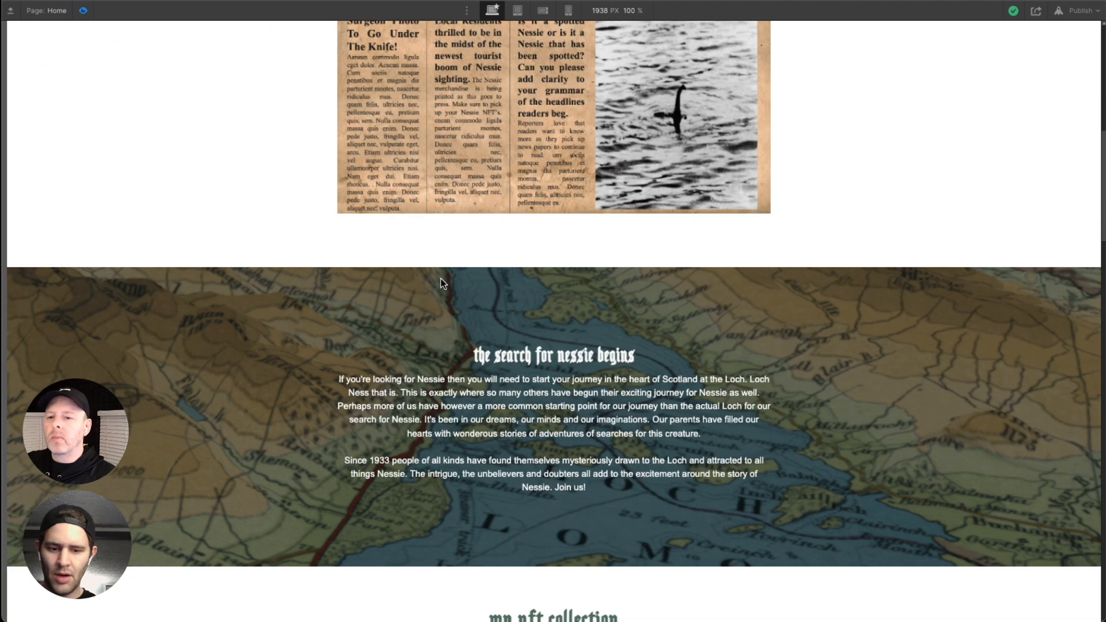
scroll(443, 280, down, 1)
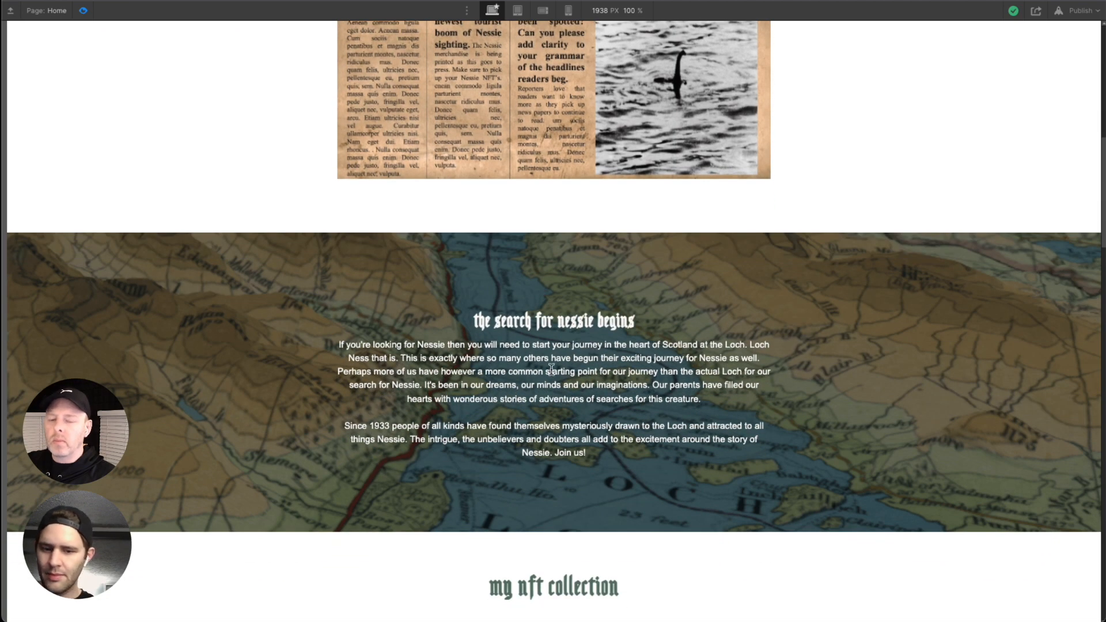
scroll(551, 369, down, 15)
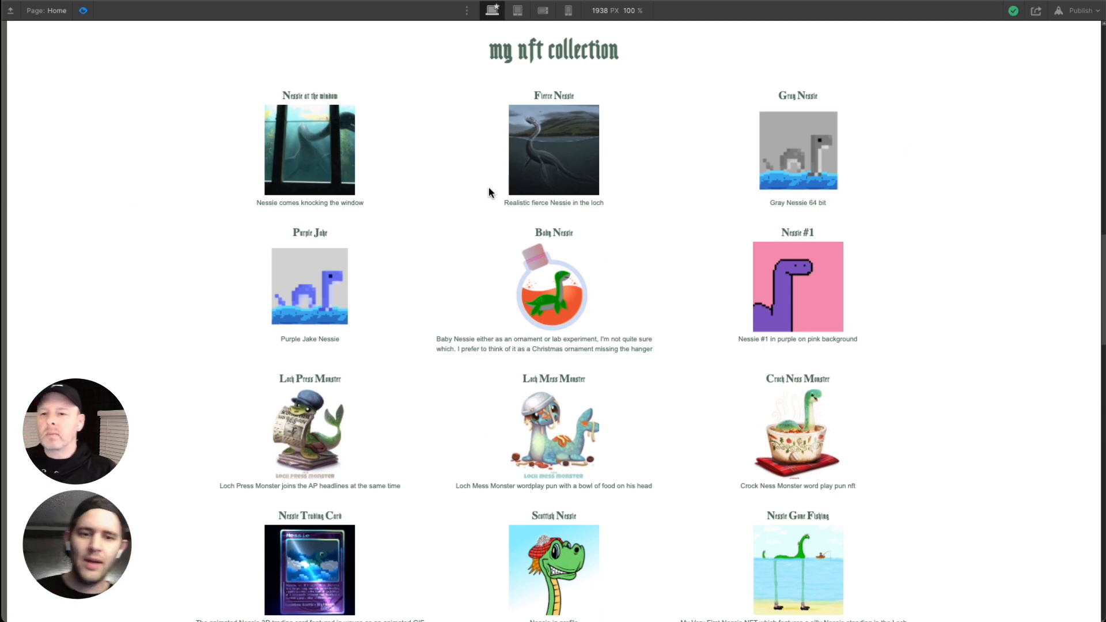
scroll(392, 197, up, 8)
scroll(489, 288, down, 9)
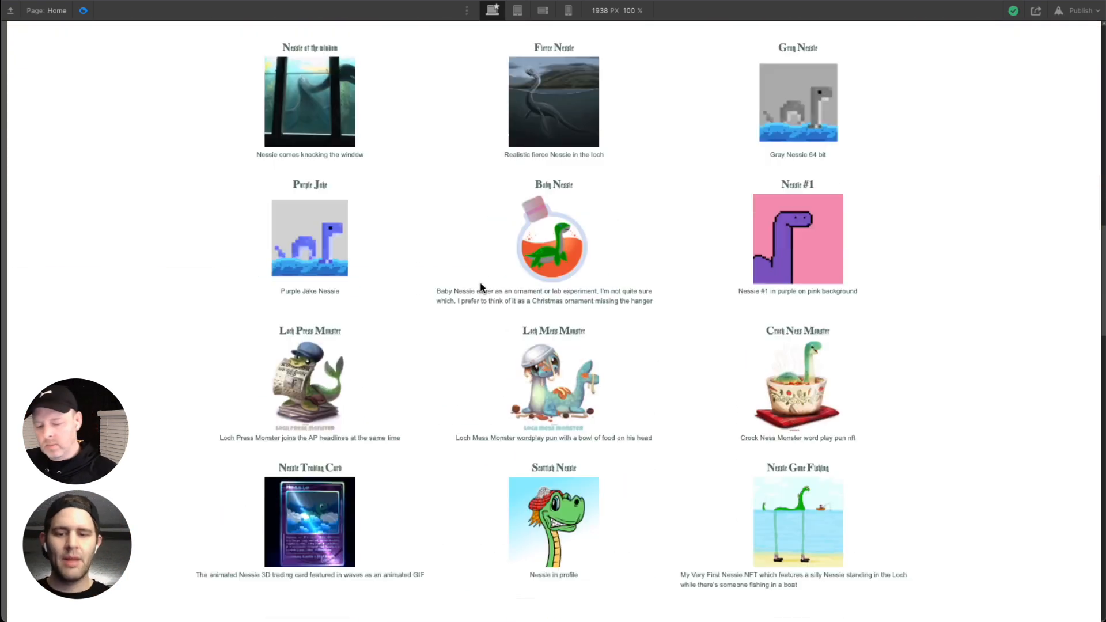
click(80, 14)
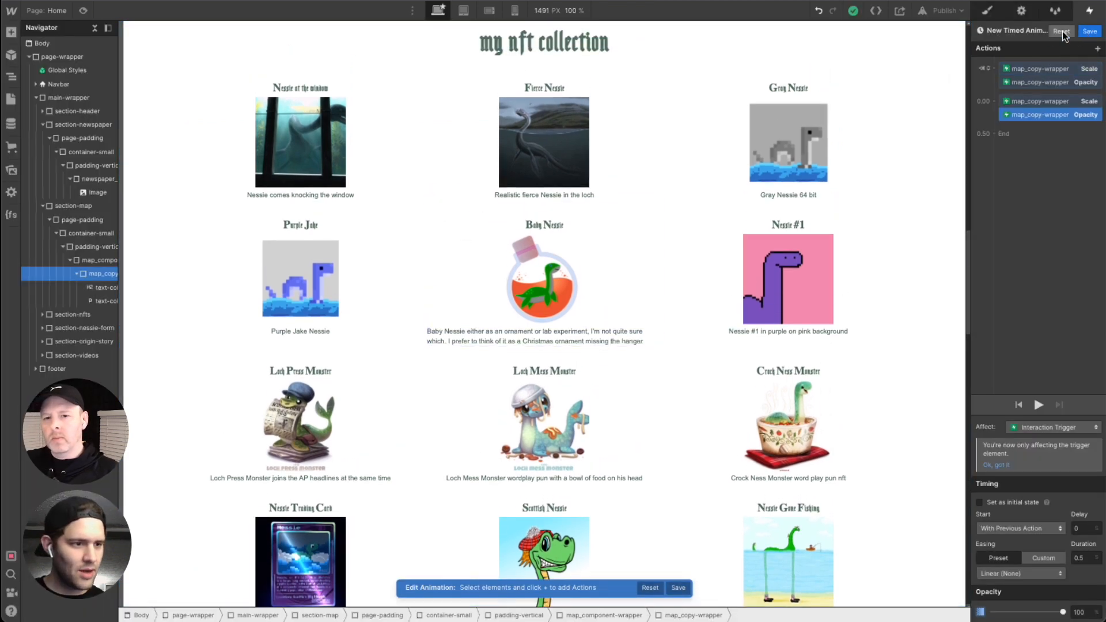
Step: Name the timed animation "Map copy in" and save it
click(1019, 32)
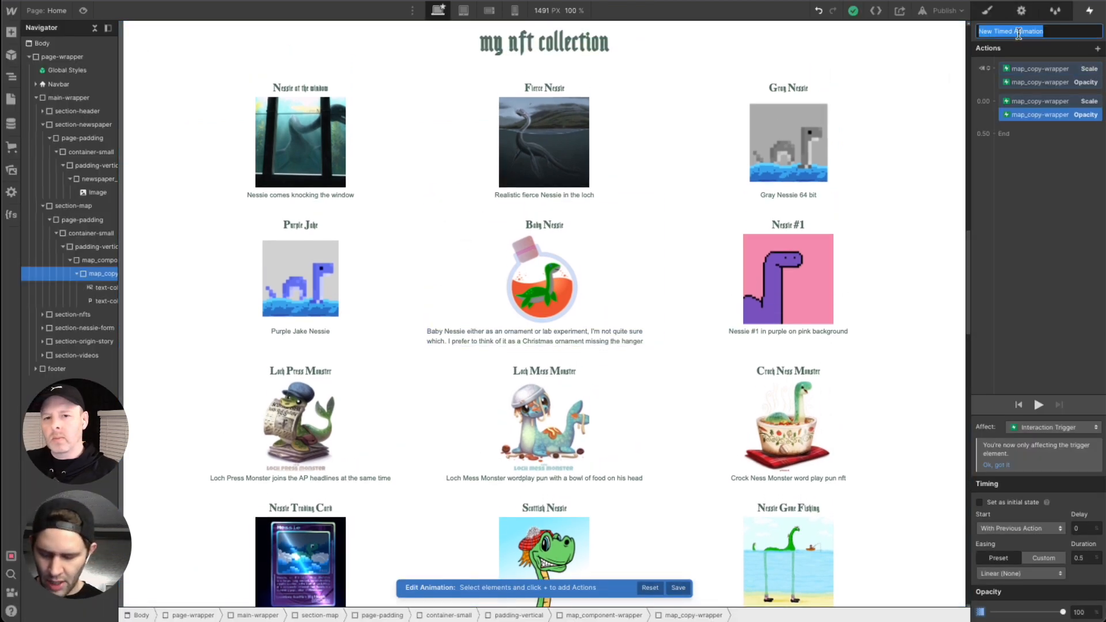
text(Map copy in)
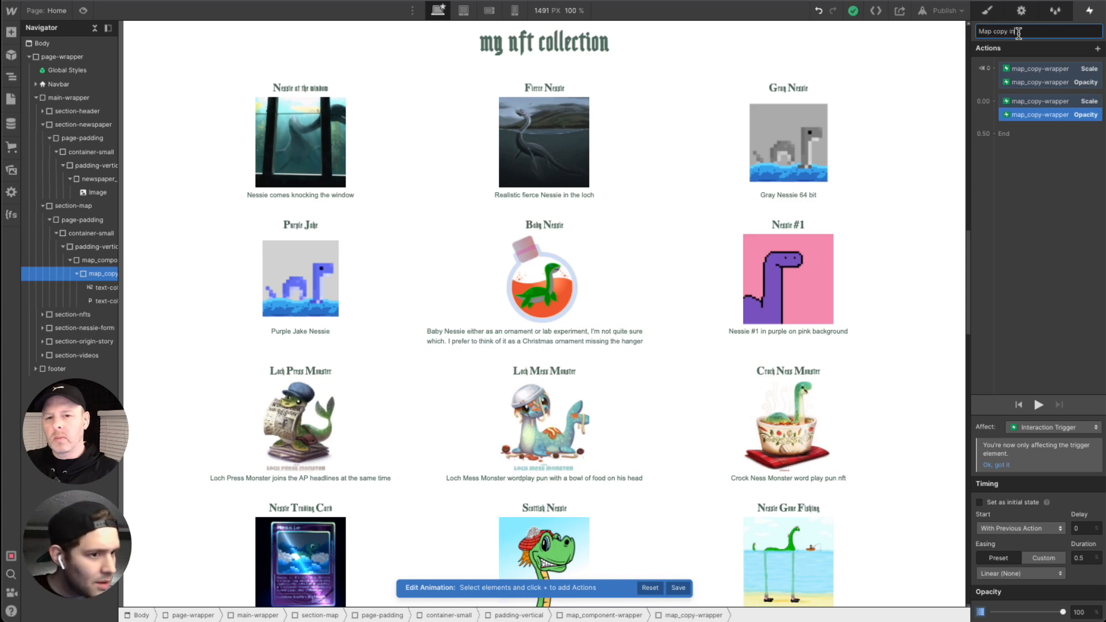
key(Return)
click(1090, 31)
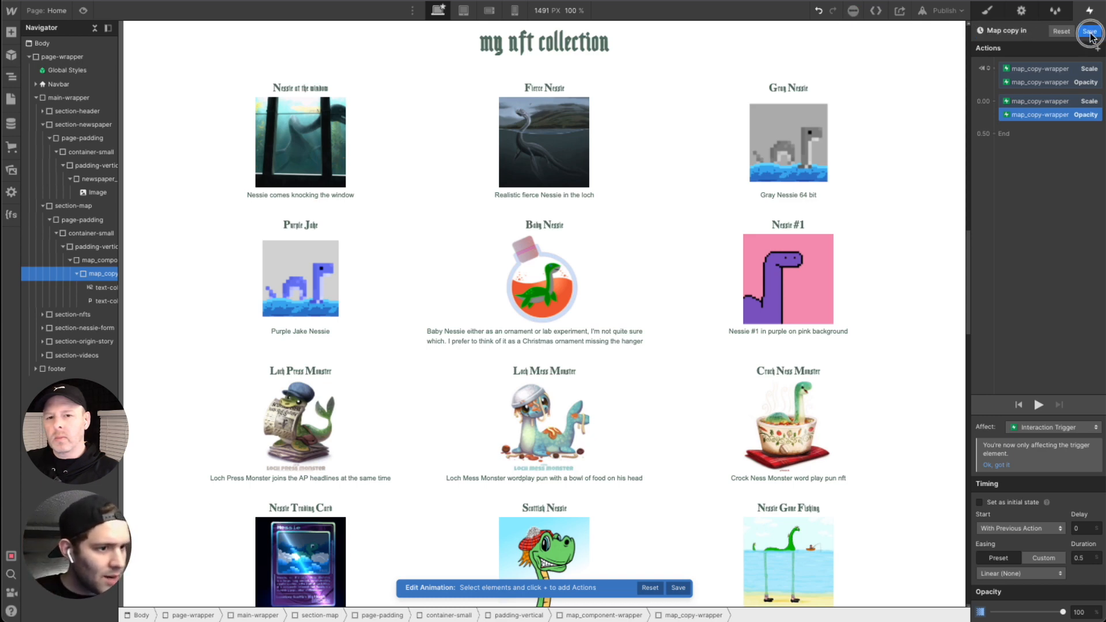
Step: Add a mouse hover trigger to the first collection item in the NFT collection list
scroll(390, 257, up, 3)
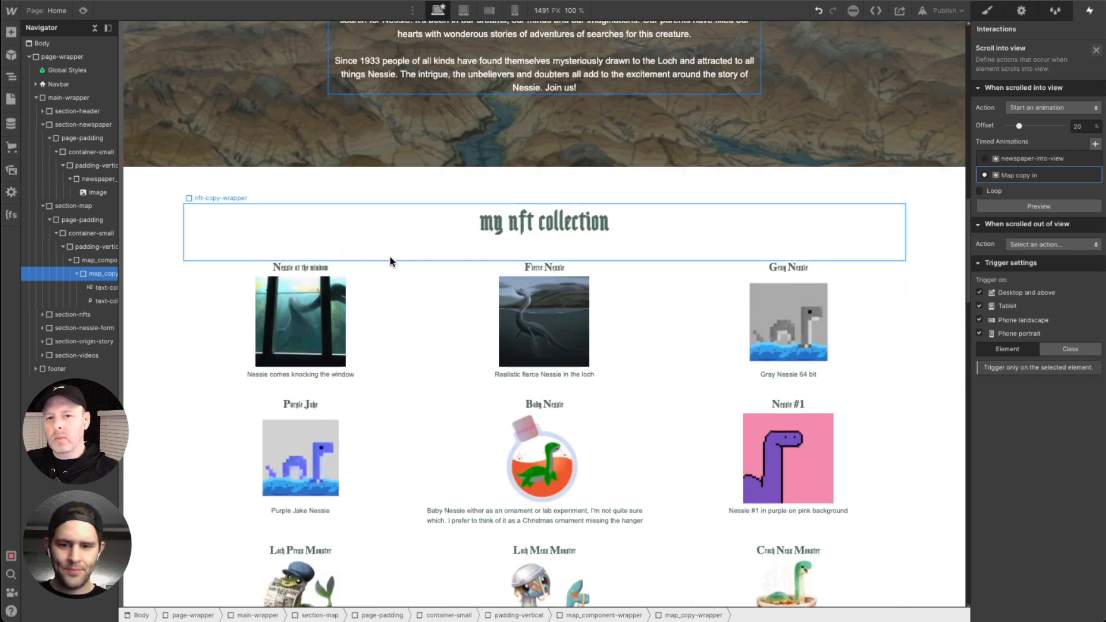
click(327, 296)
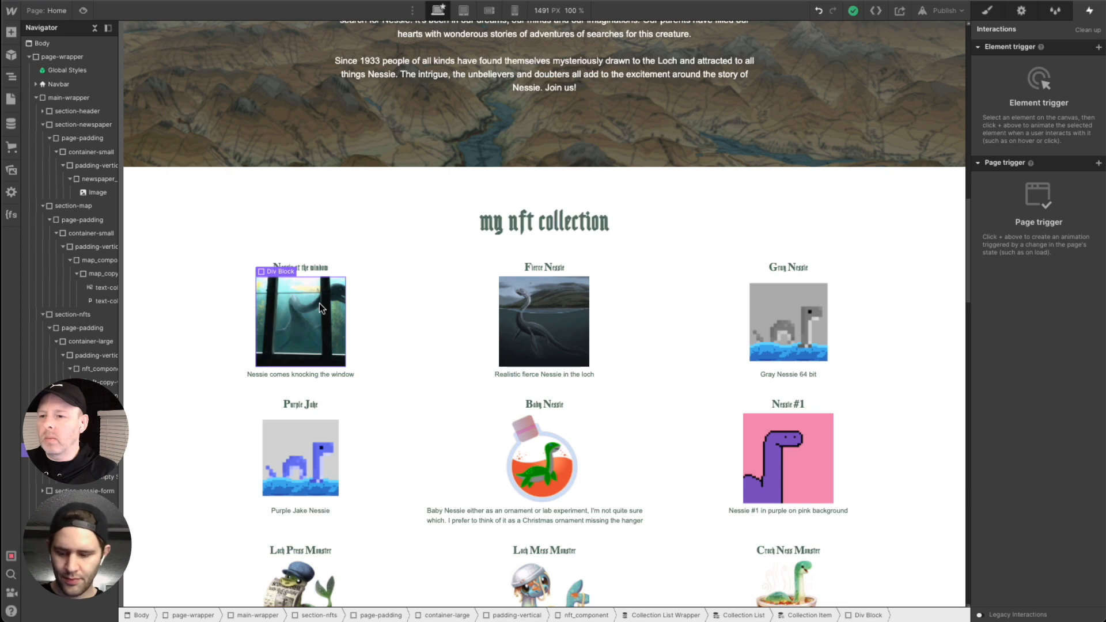
click(369, 313)
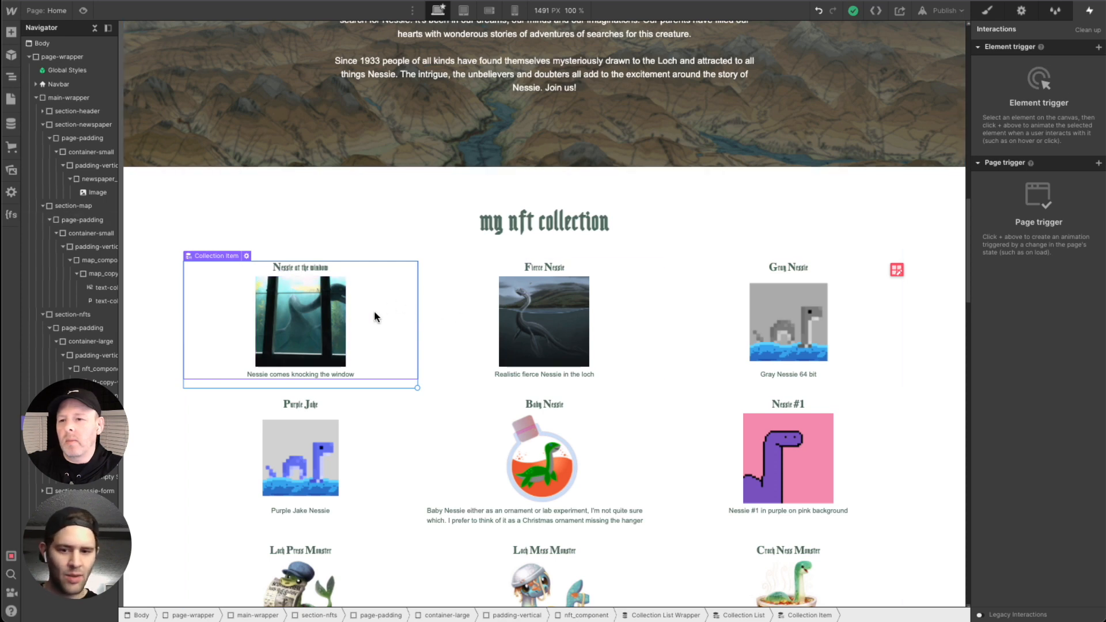
click(1098, 48)
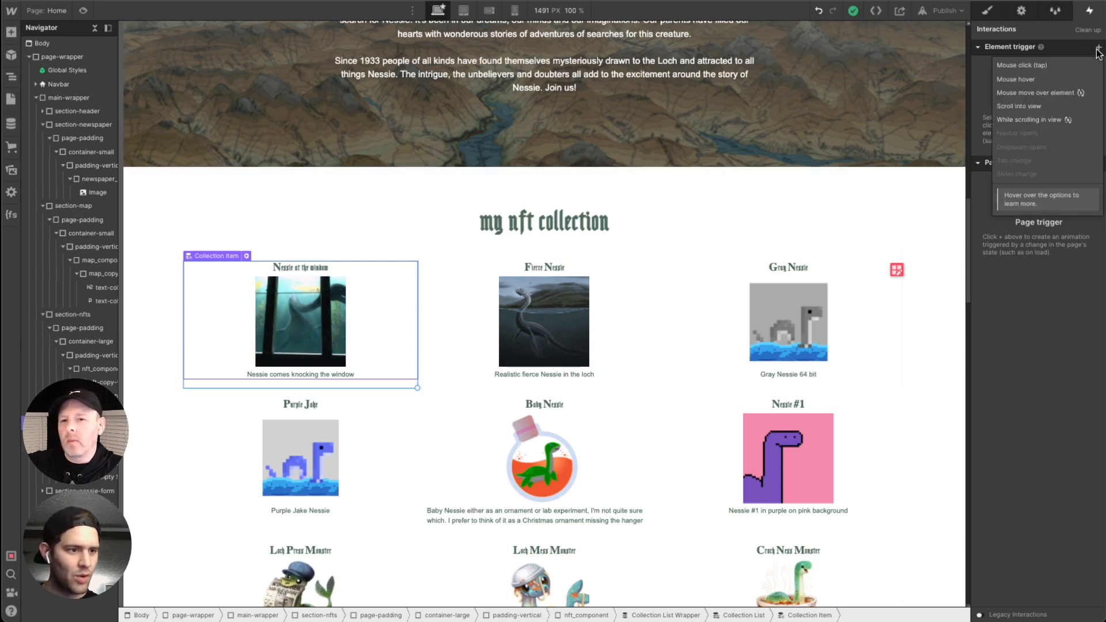
click(1032, 81)
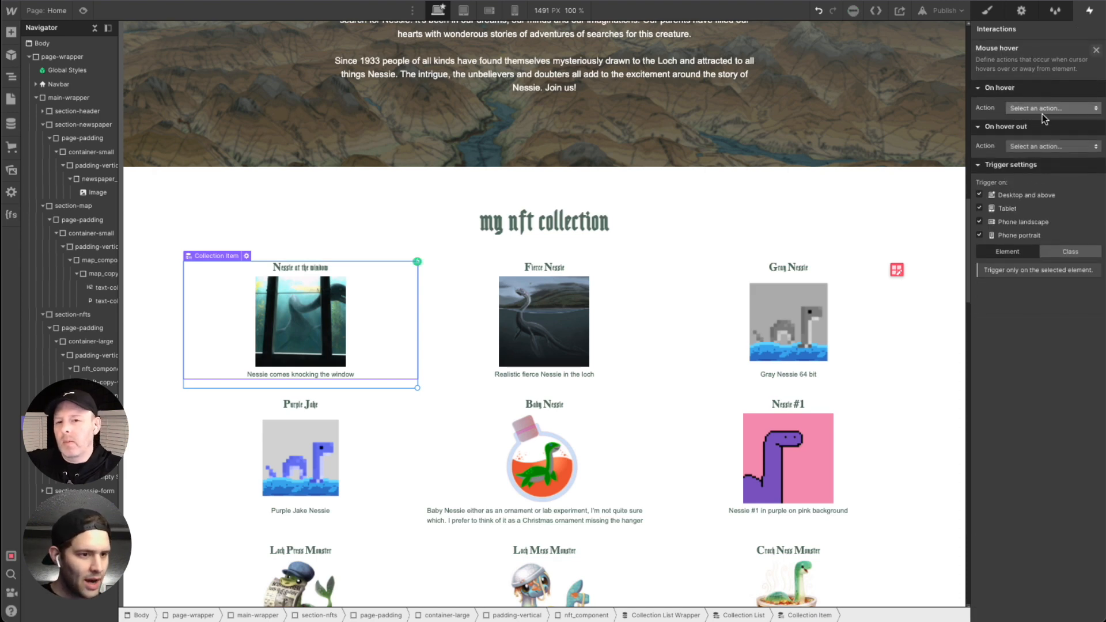
Step: Make the collection item's hover action start a new timed animation named "NFT scale in"
click(1046, 110)
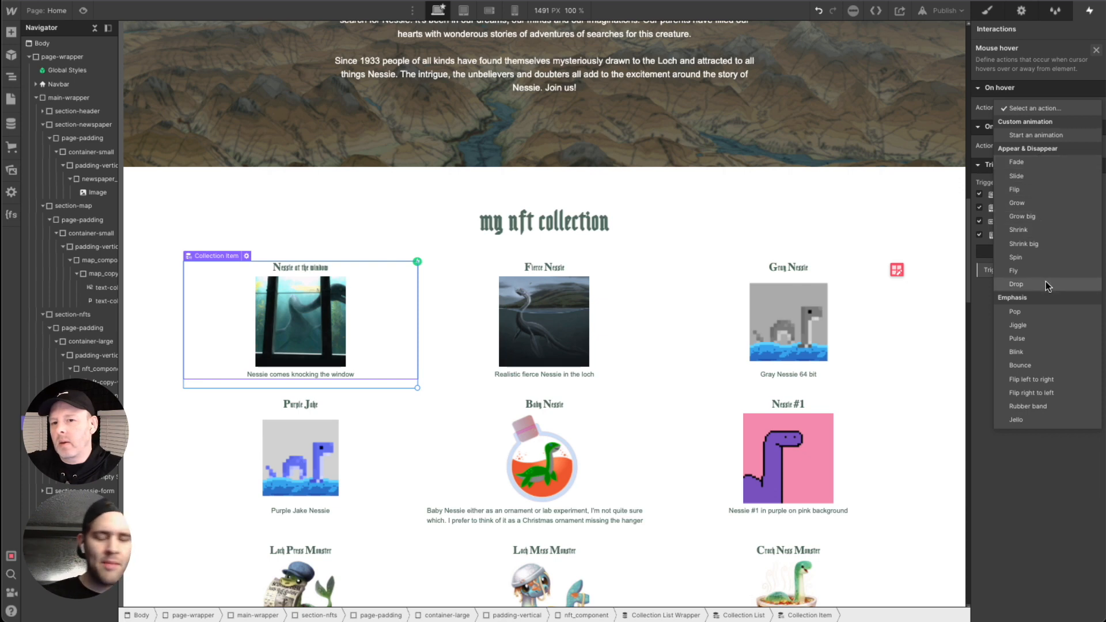
click(1045, 203)
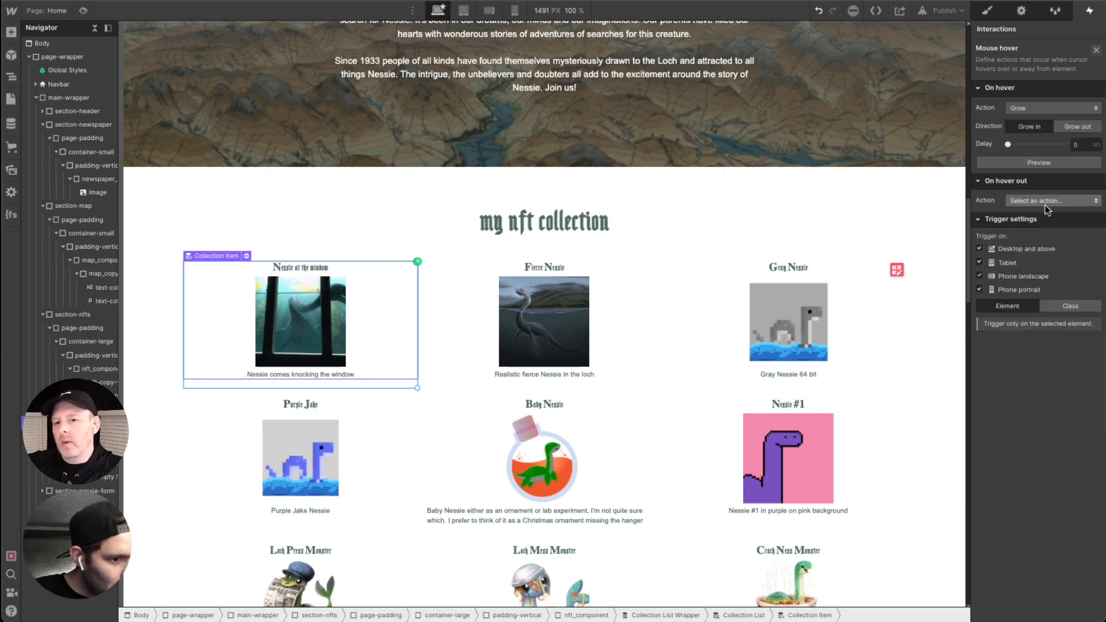
click(1014, 109)
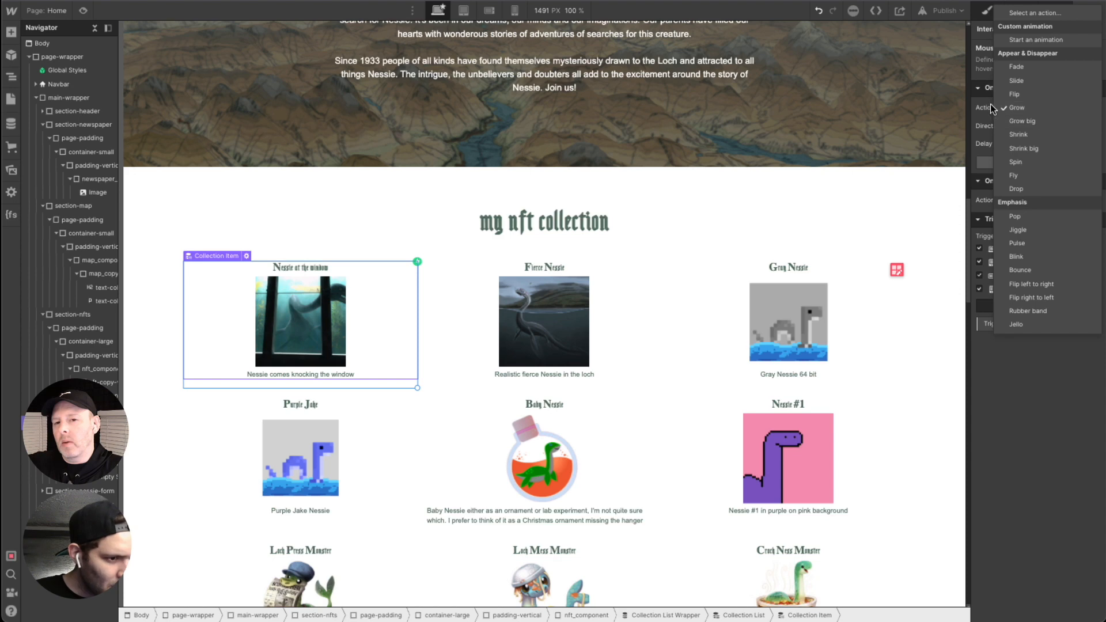
click(1026, 40)
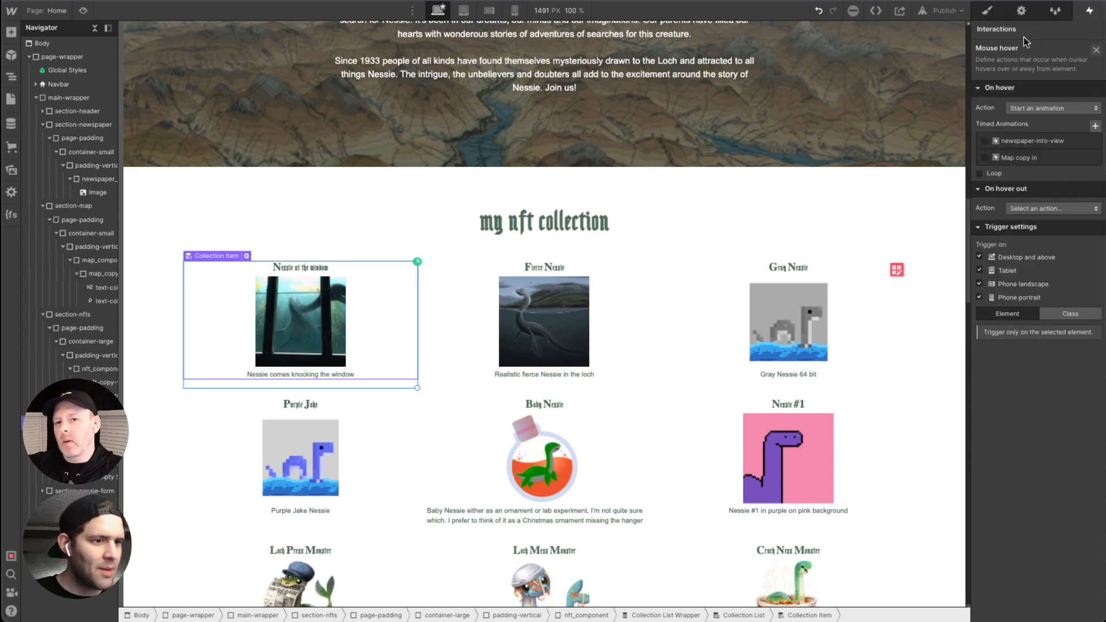
click(1095, 126)
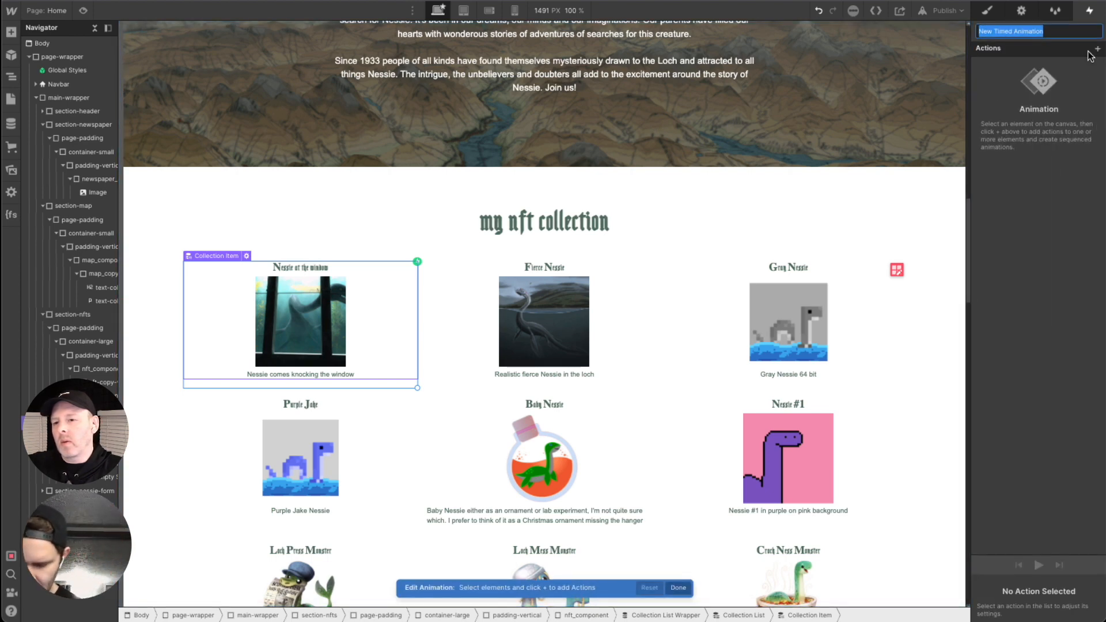
text(NFT)
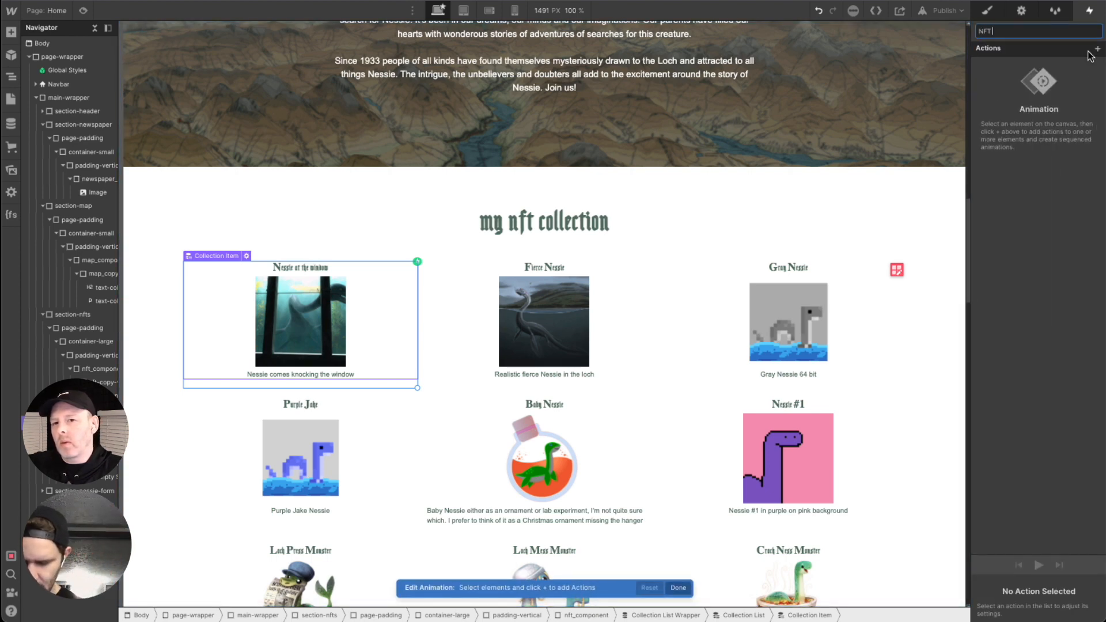
text( scale in)
key(Return)
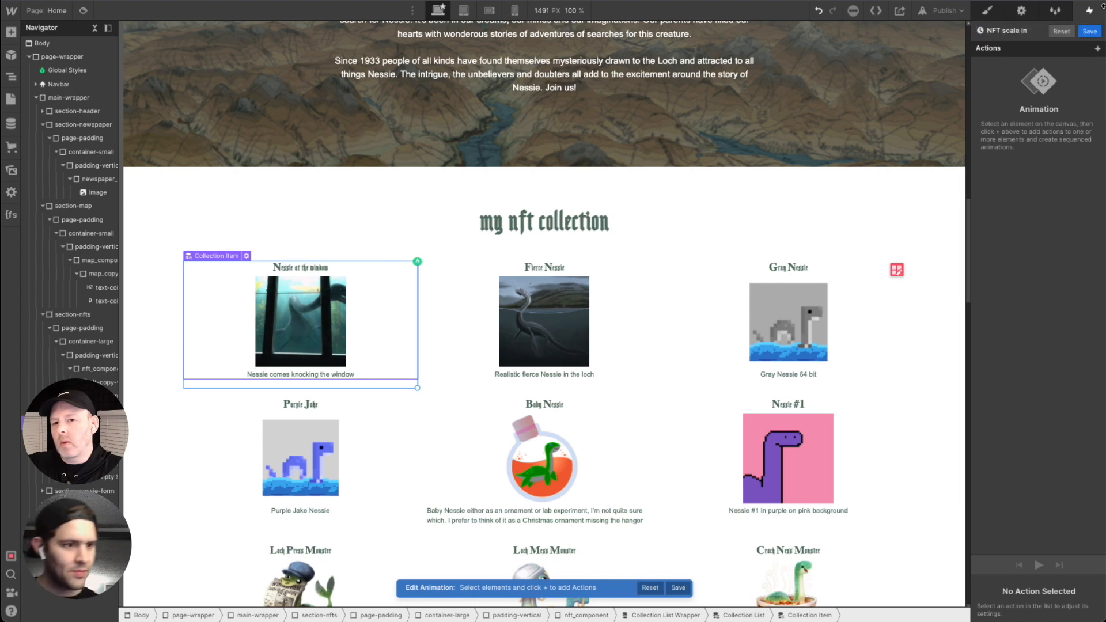
Step: Add a Scale action for the collection item at 1.1 on the X and Y axes
click(1097, 47)
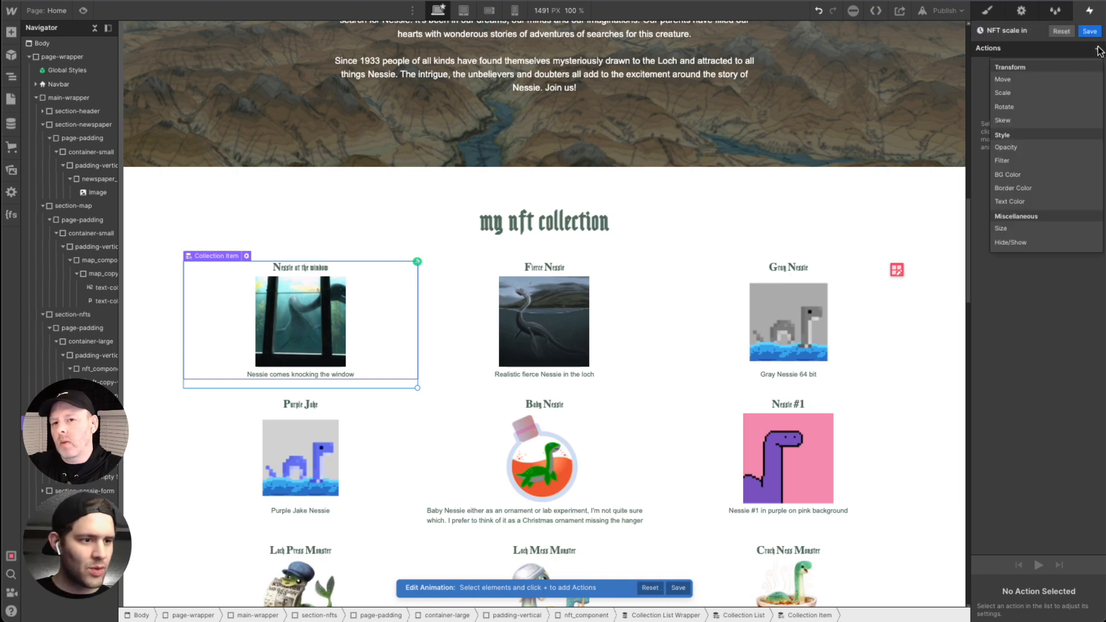
click(1025, 91)
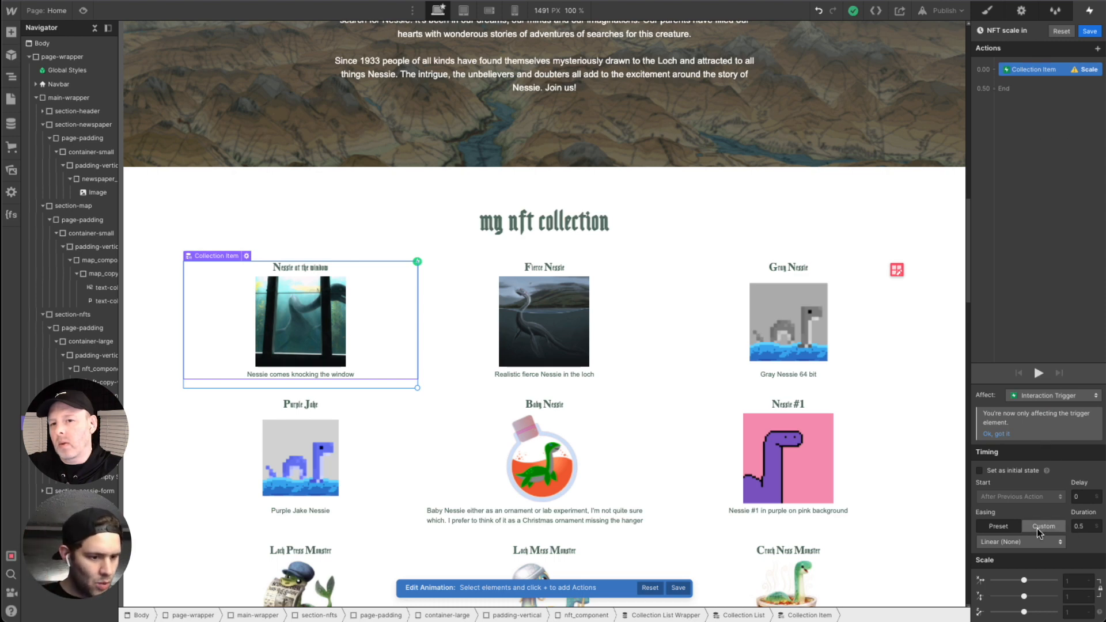
drag(1024, 580, 1027, 581)
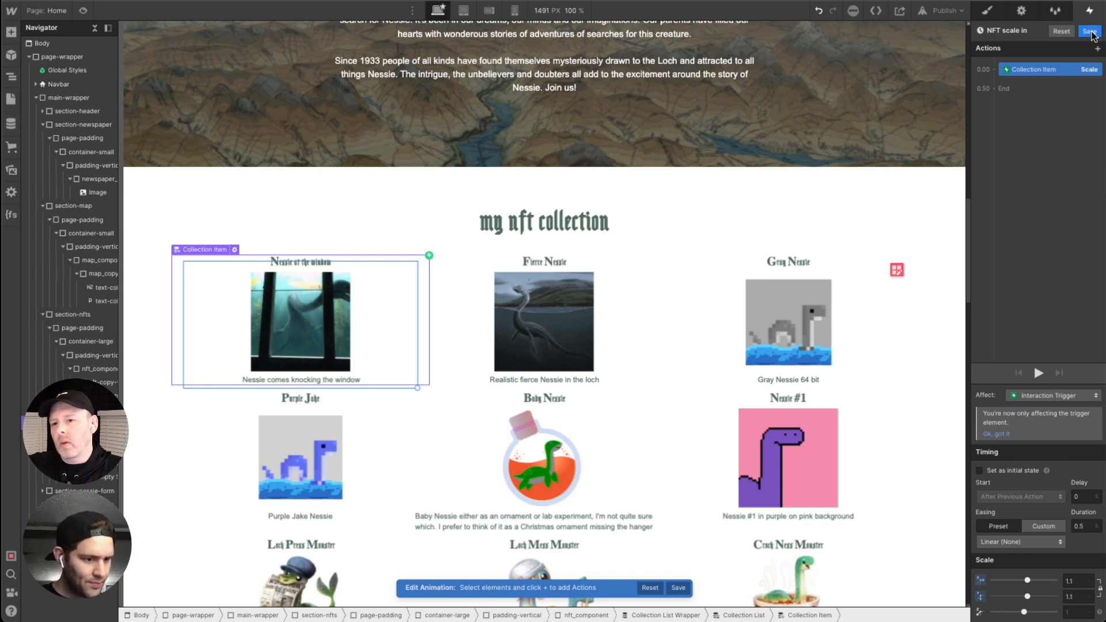
Step: Set the Scale action's duration to 0.3 seconds and its easing to Ease In
click(1087, 527)
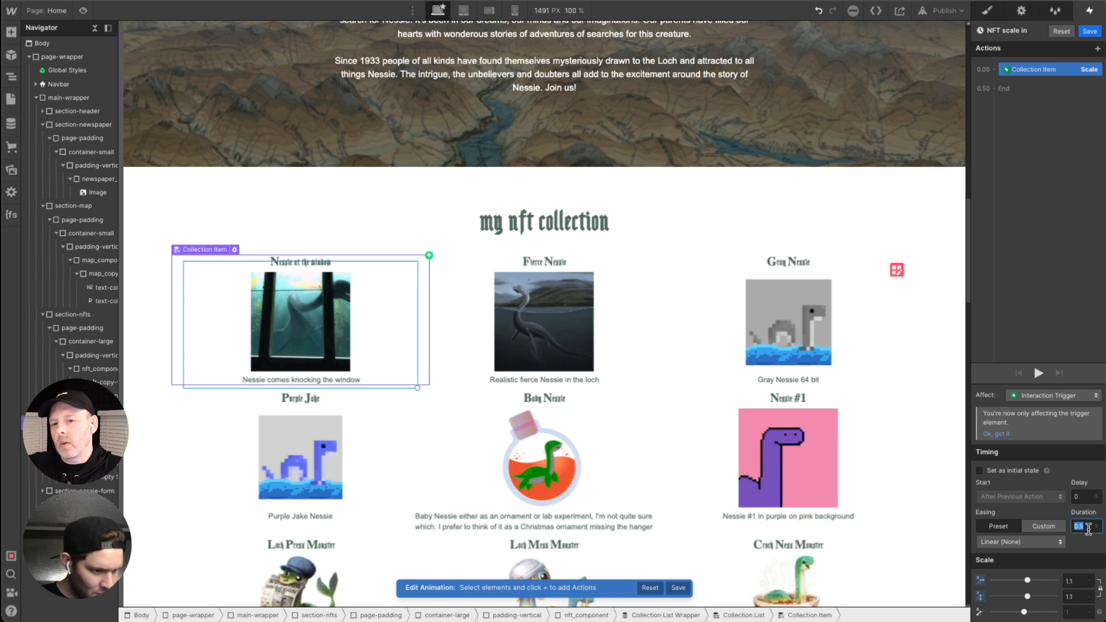
text(0.3)
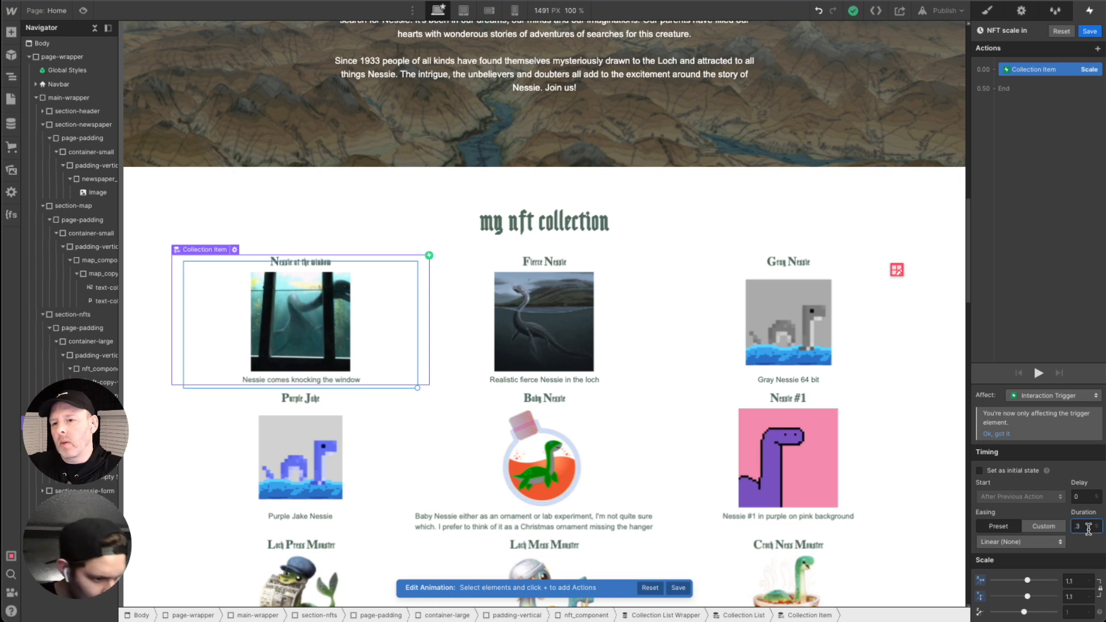
click(1020, 542)
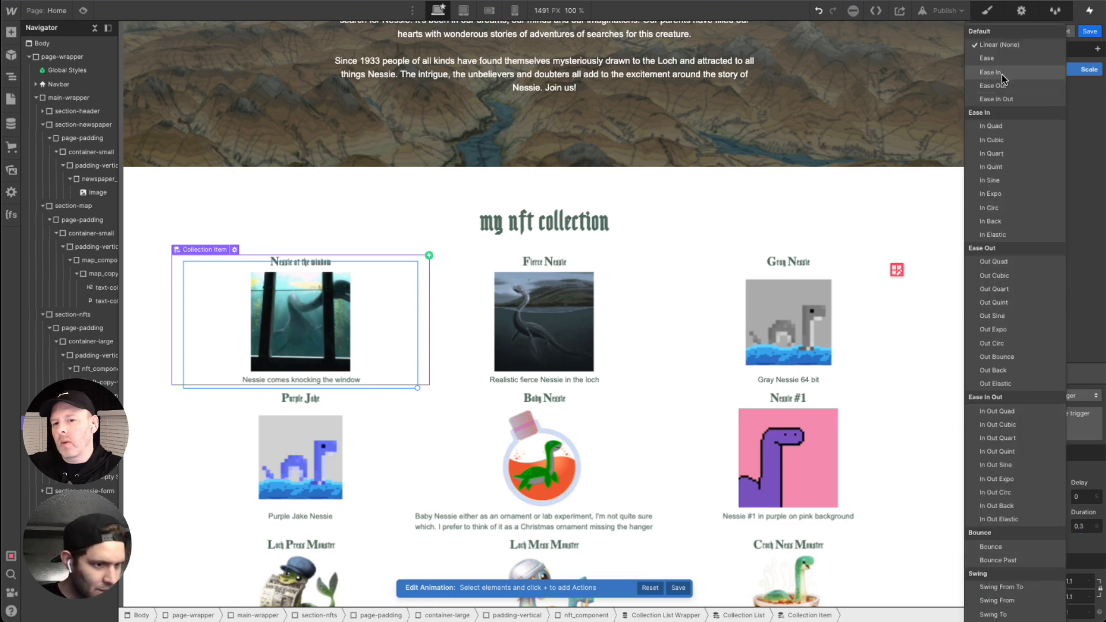
click(1020, 81)
click(1020, 542)
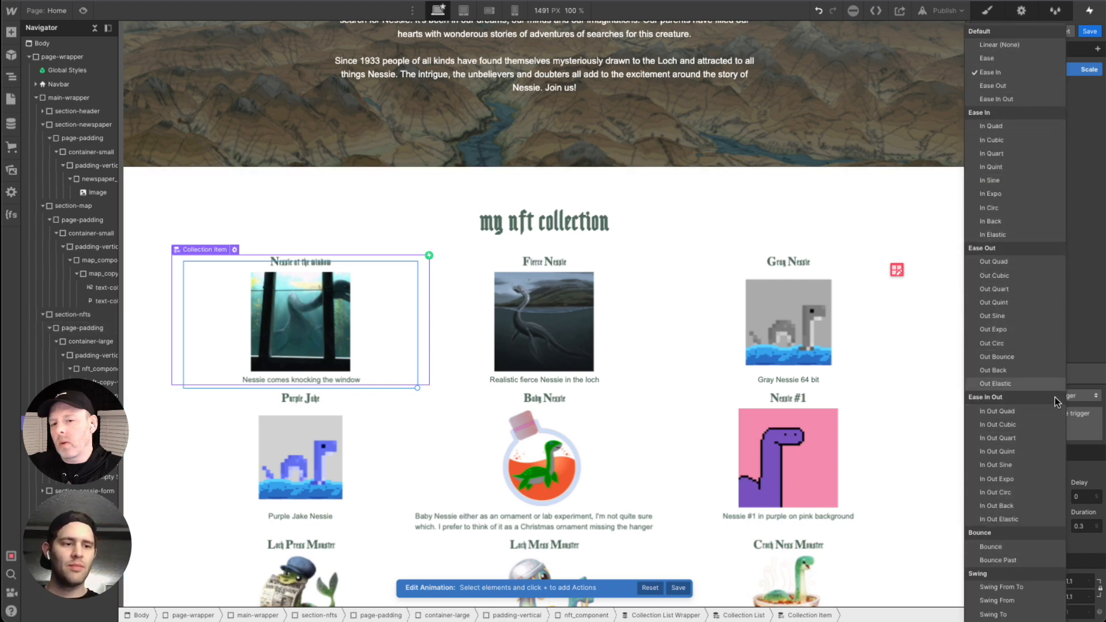
click(1018, 74)
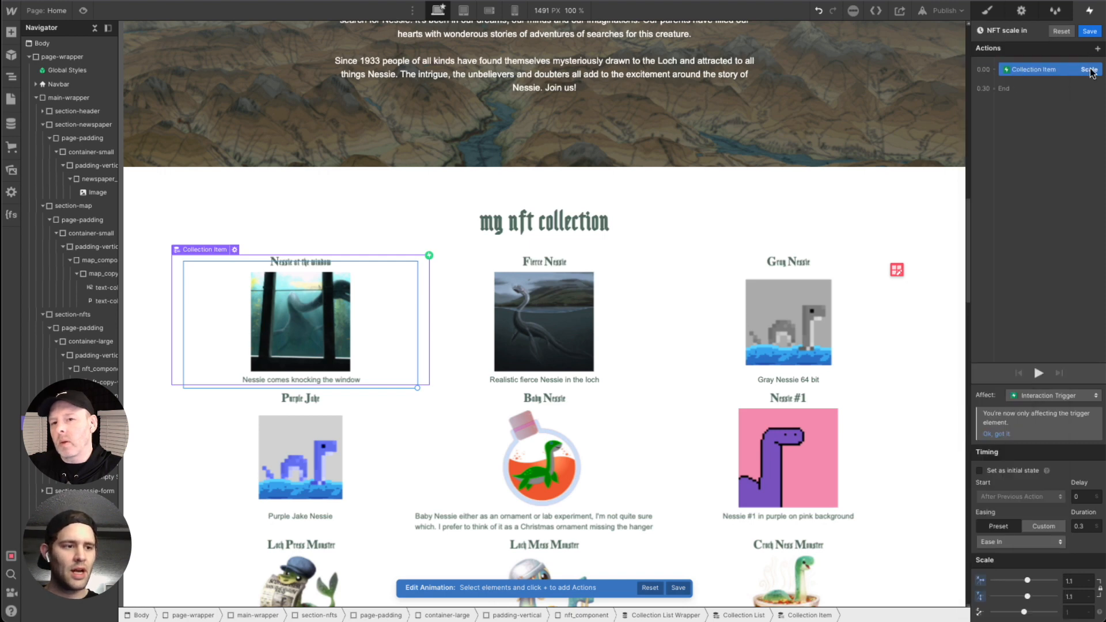
Step: Save the "NFT scale in" animation and preview the page to check the hover effect on the NFT items
click(1093, 32)
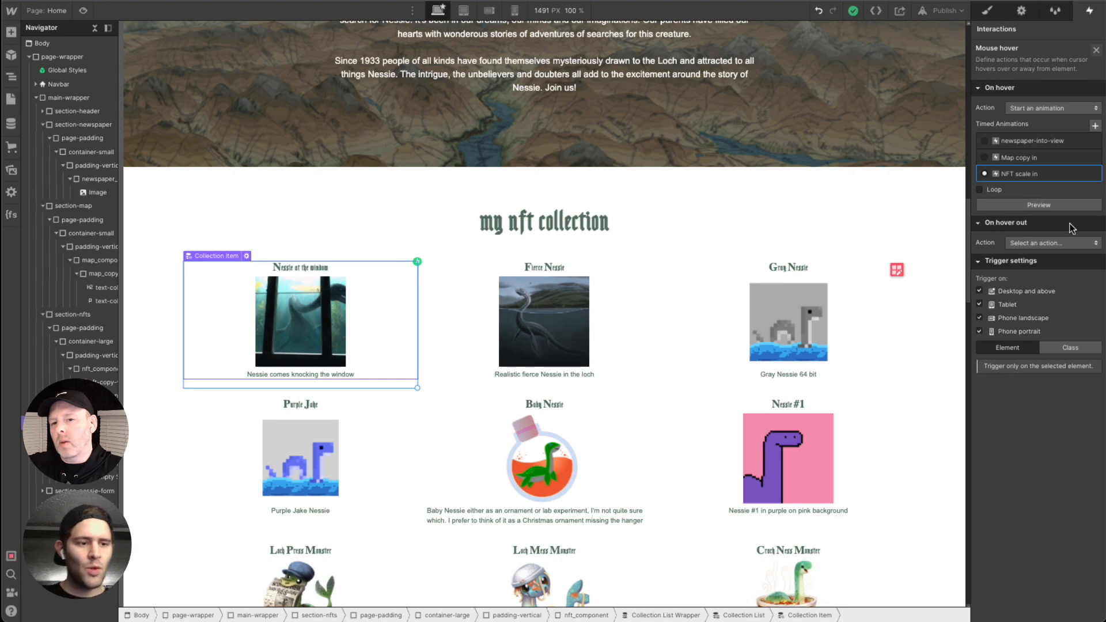
click(83, 11)
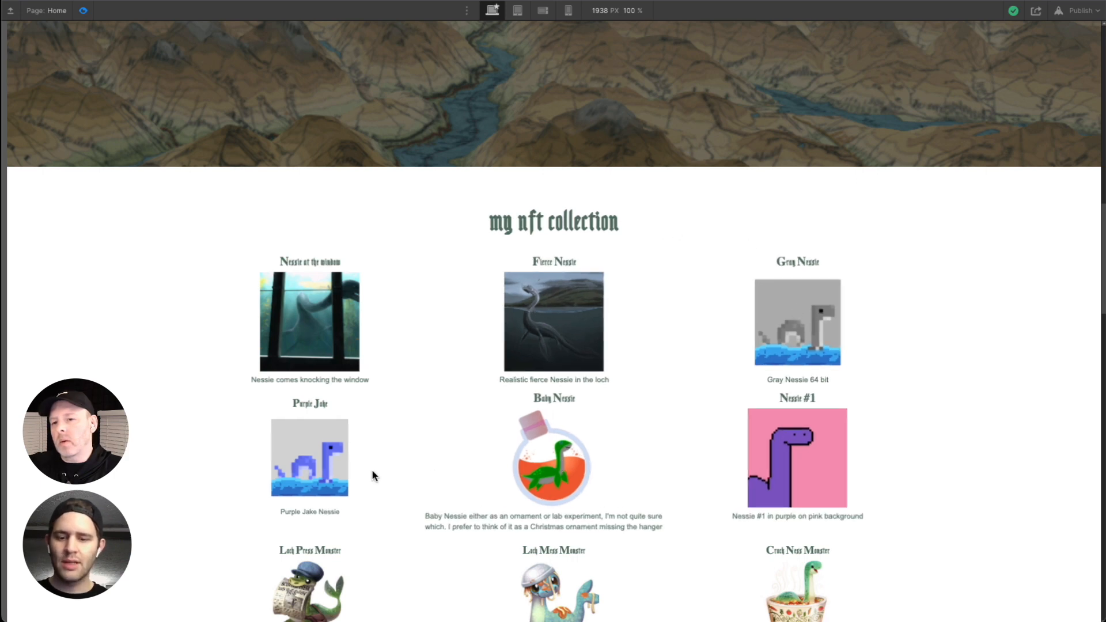
click(83, 10)
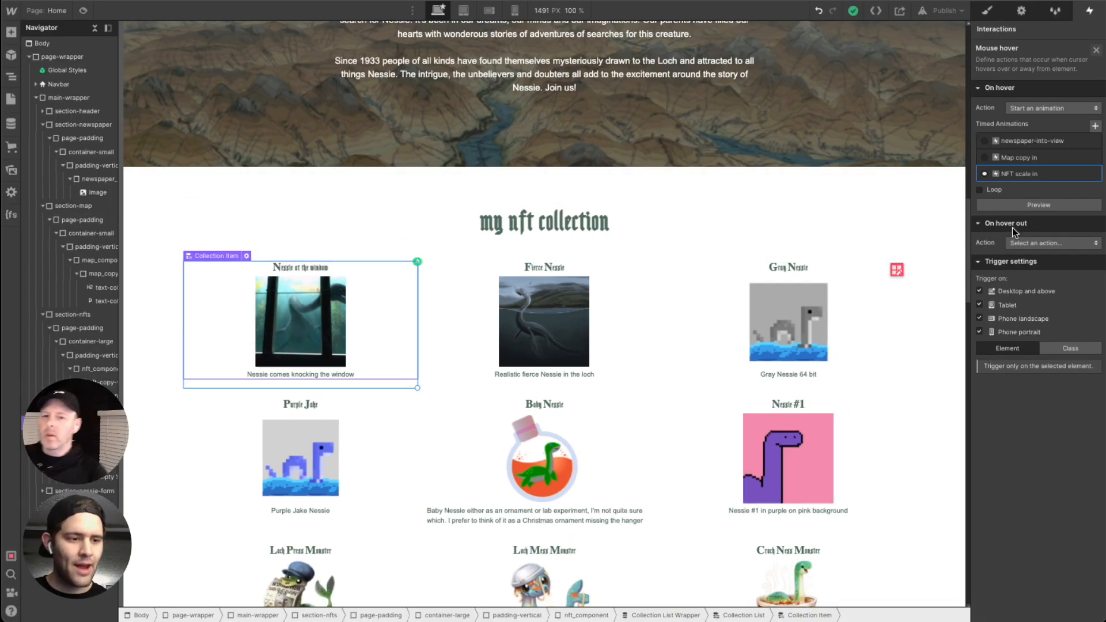
Step: Make the collection item's hover-out action start a new timed animation named "Nft hover out"
click(1055, 242)
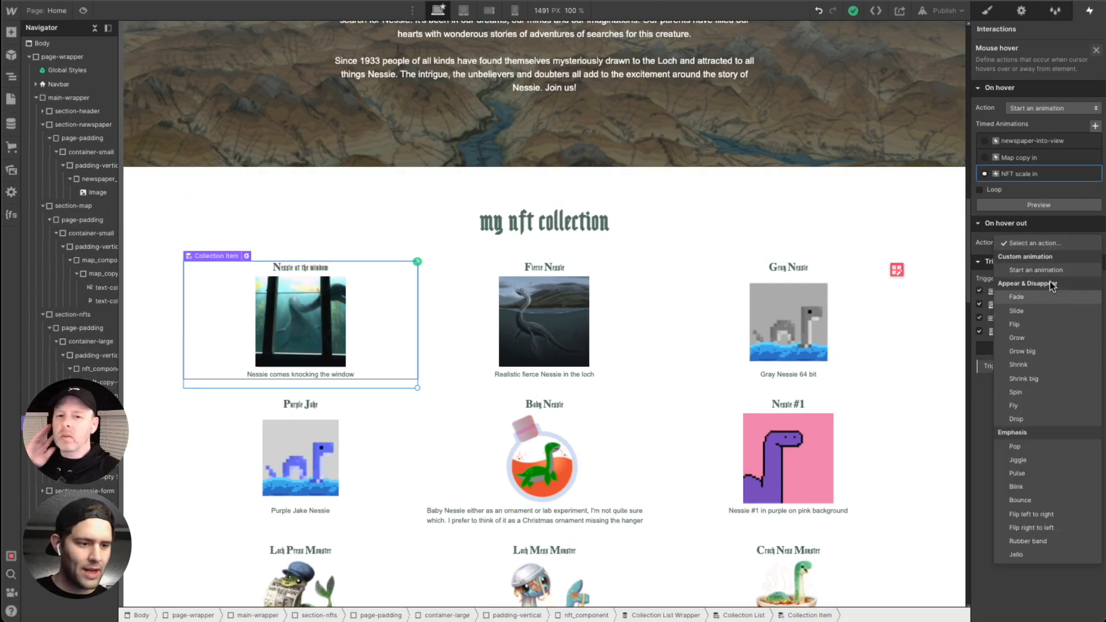
click(1048, 276)
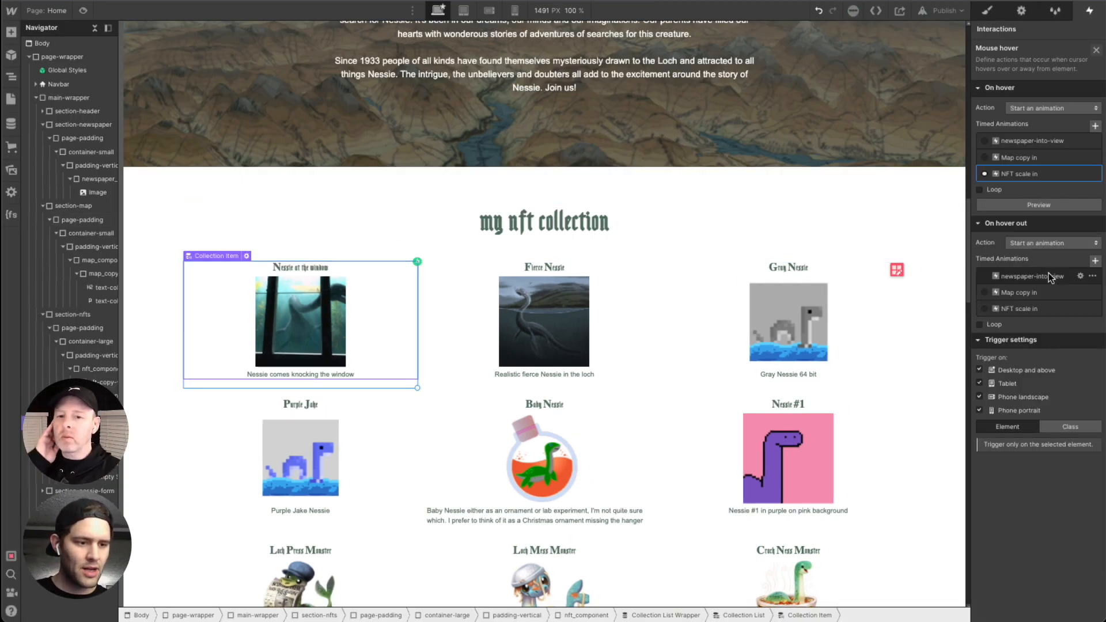
click(1095, 260)
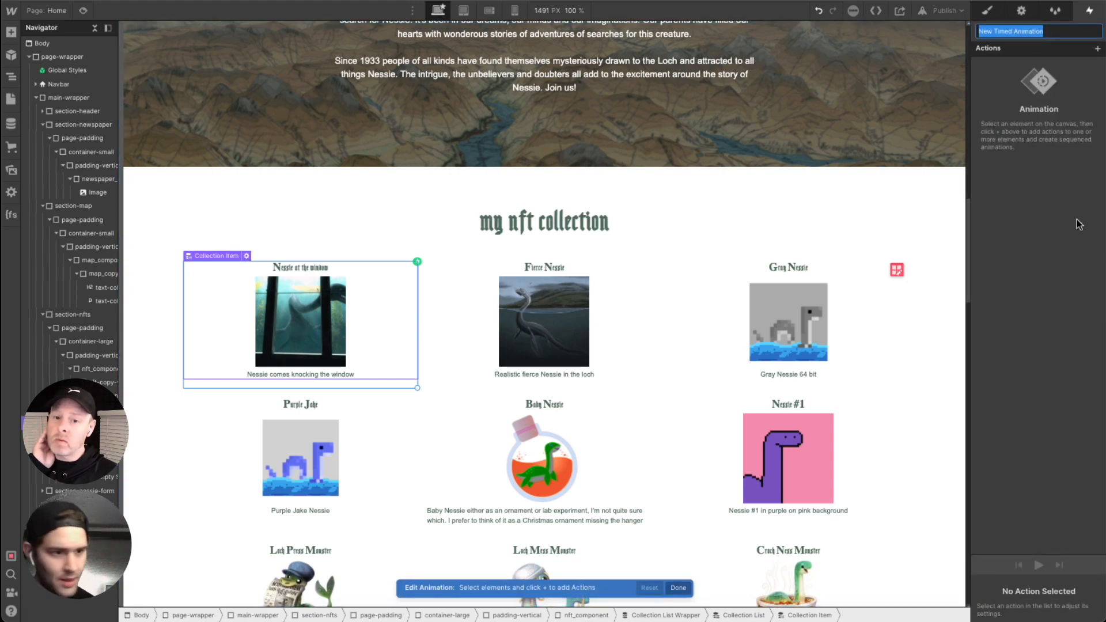
text(MN)
text(Nft hover)
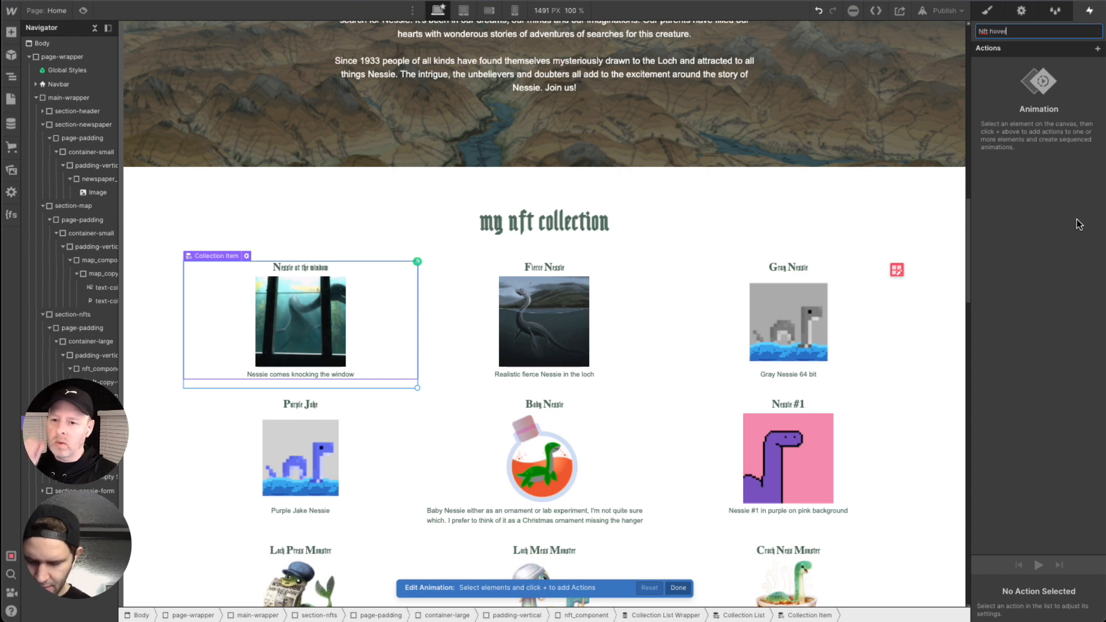
key(Return)
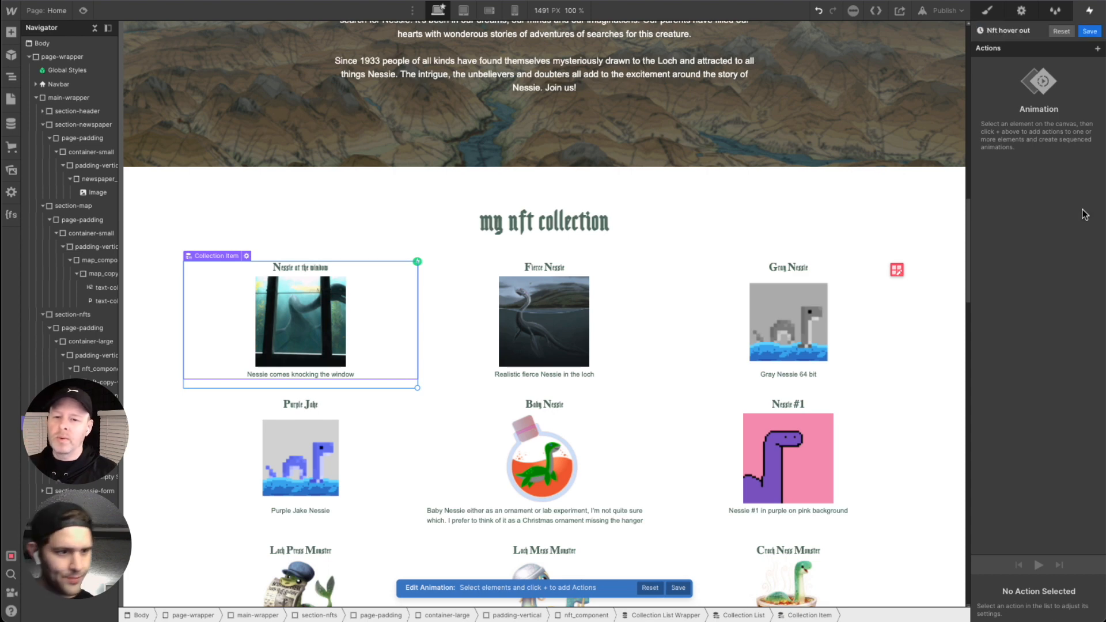
Step: Add a Scale action for the collection item to the hover-out animation, with X and Y at 1
click(1098, 49)
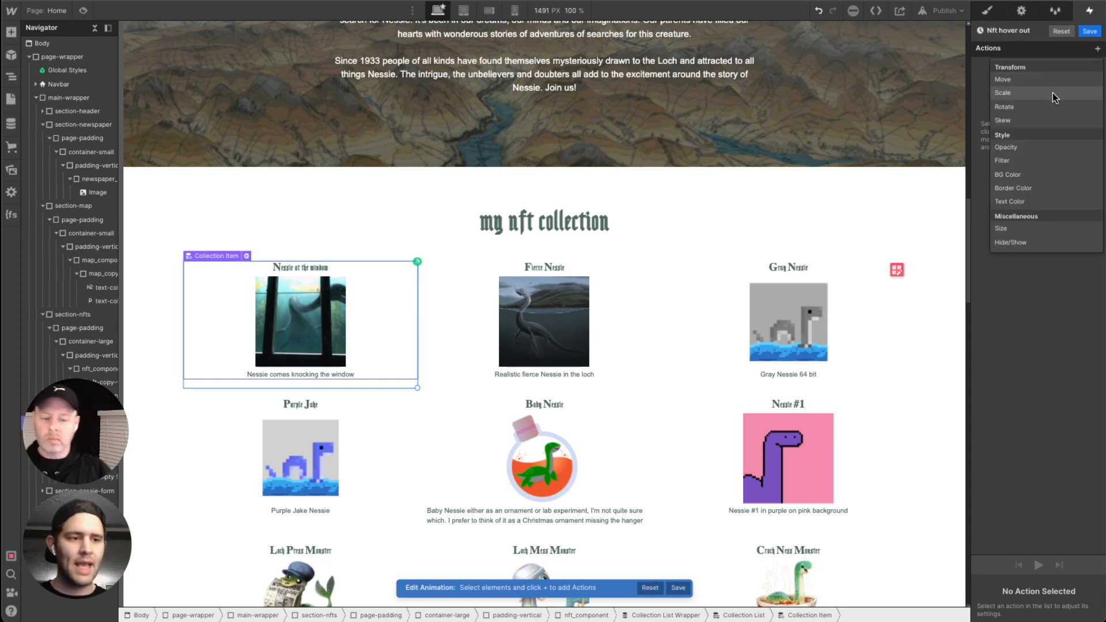
click(1052, 92)
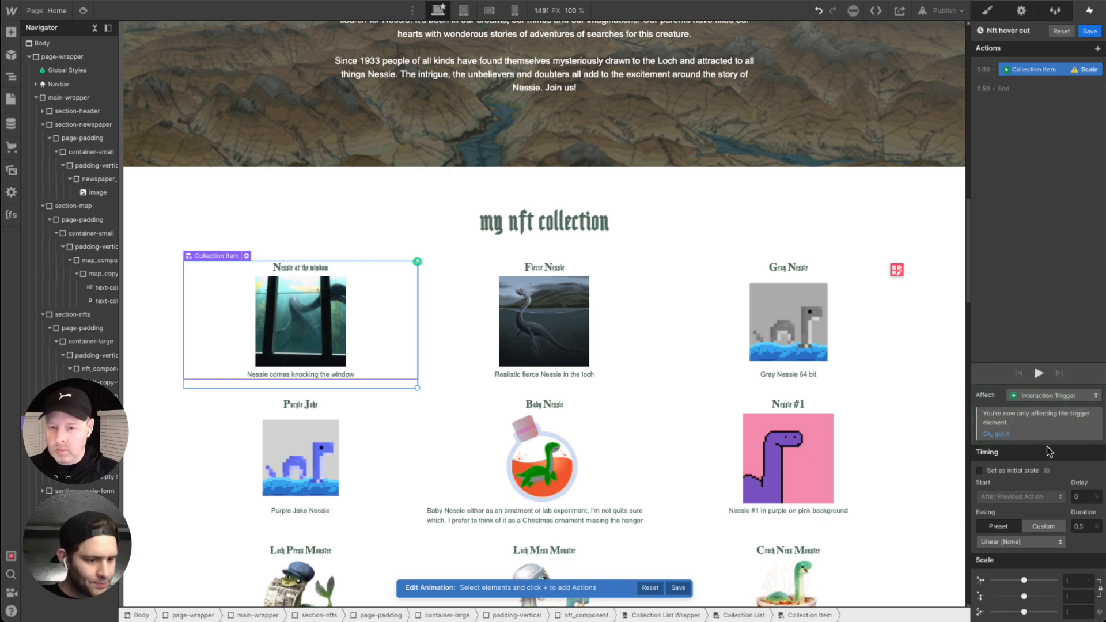
click(1081, 583)
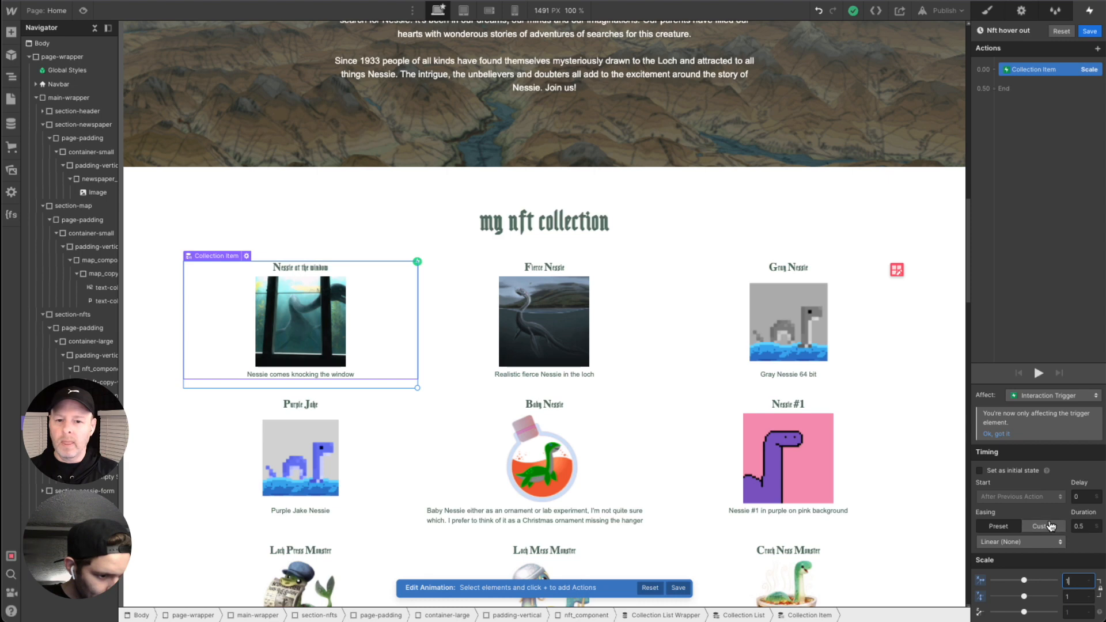
Step: Give the hover-out Scale action Ease In easing and a 0.3-second duration, and save the animation
click(1046, 542)
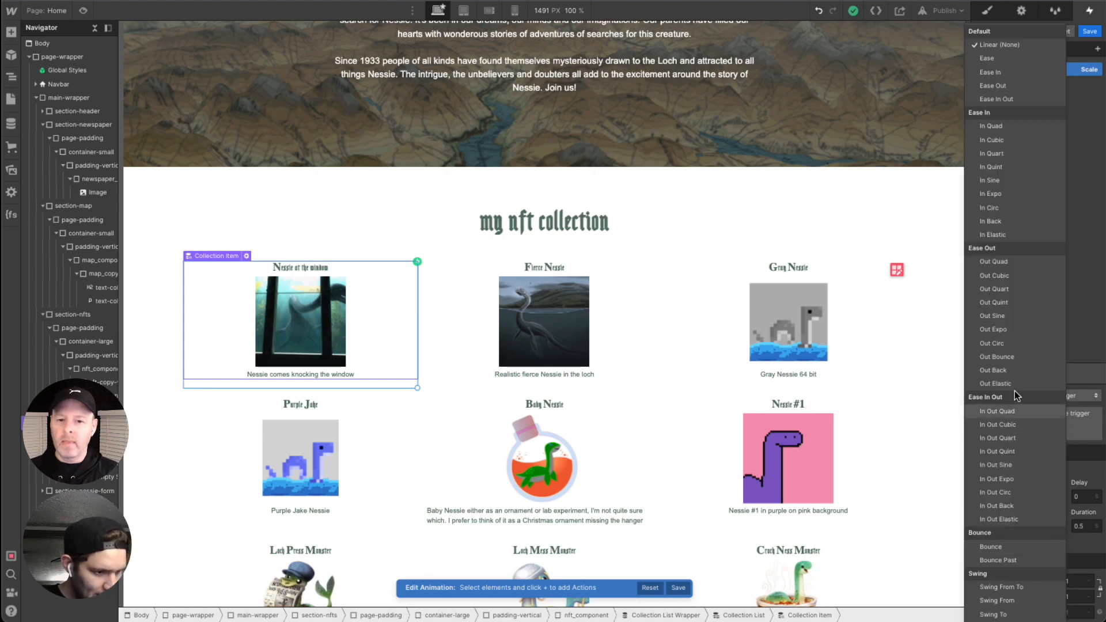
click(984, 72)
click(1083, 527)
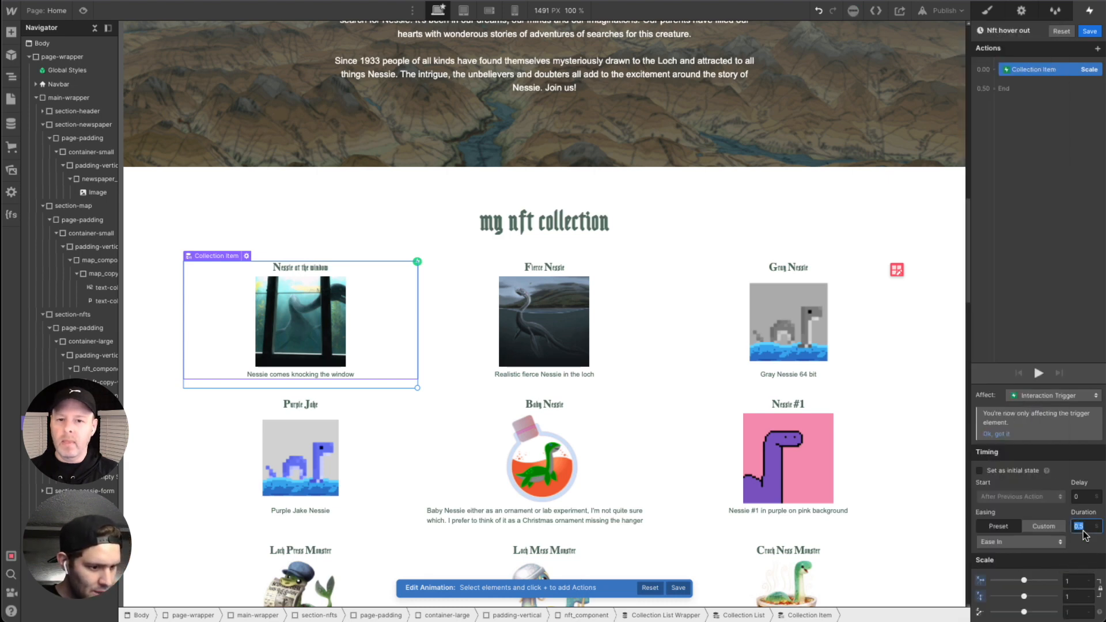
text(0.3)
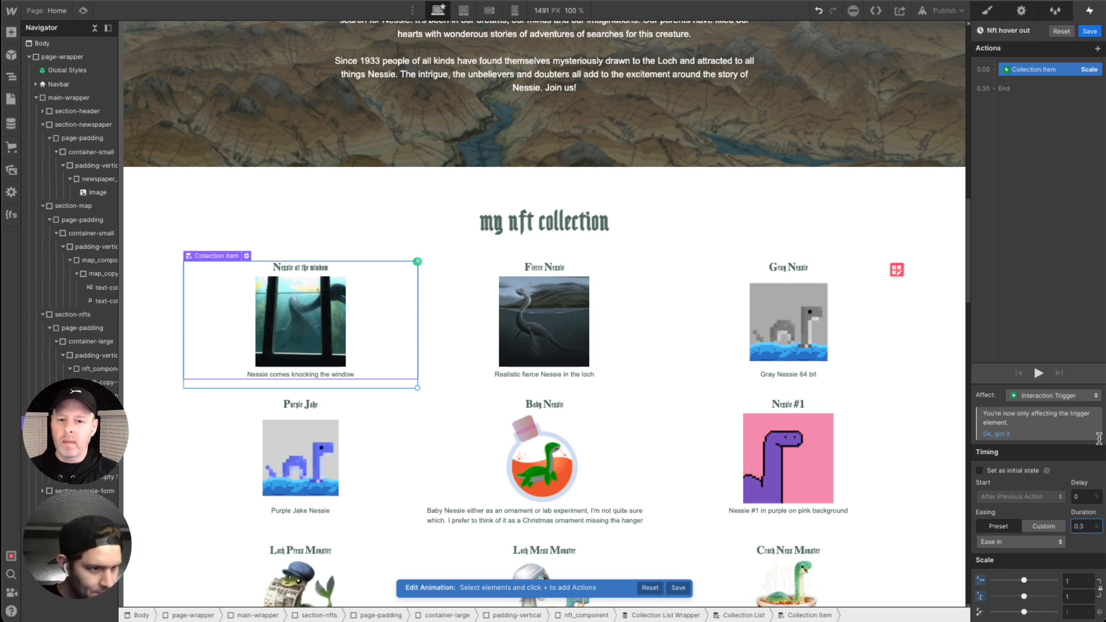
click(1089, 31)
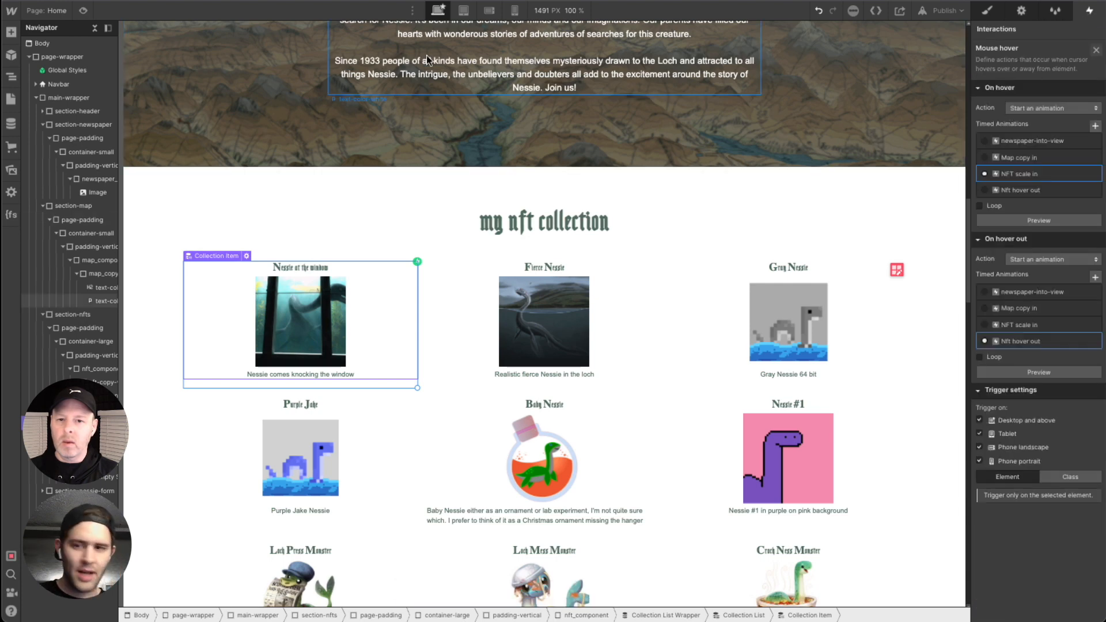
Step: Preview the page to check the hover scaling on the NFT items and look through the remaining sections
click(84, 11)
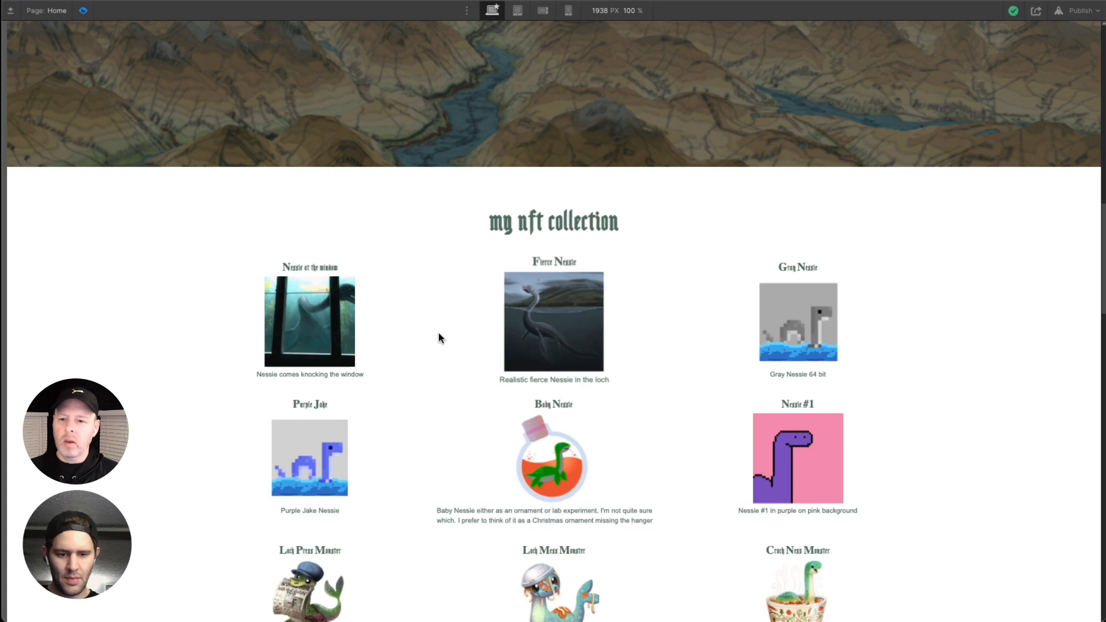
click(83, 10)
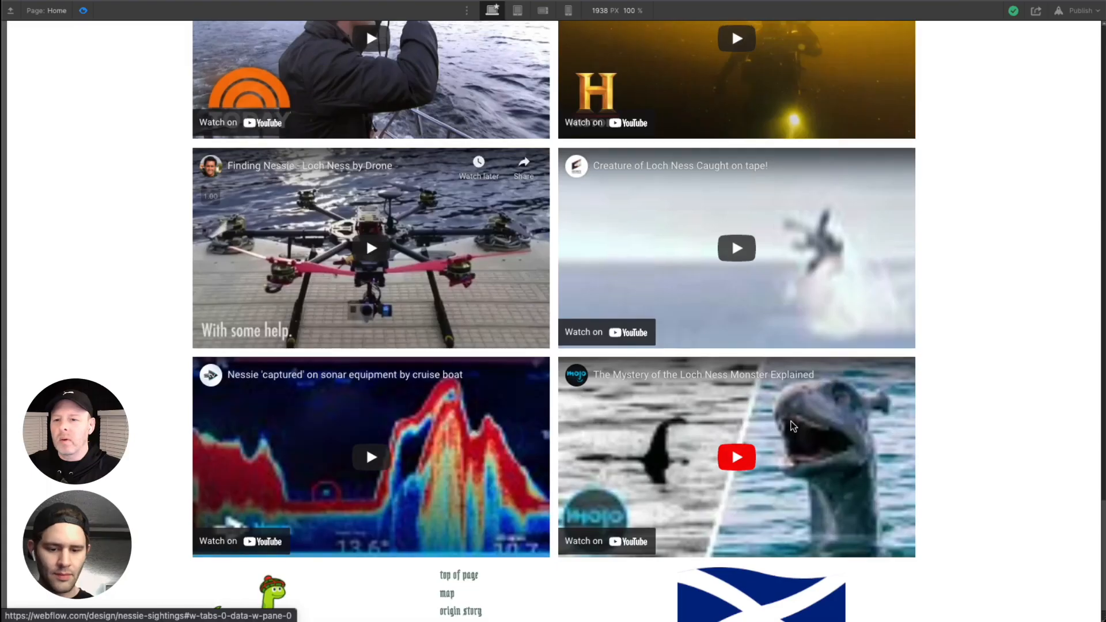
scroll(365, 447, down, 2)
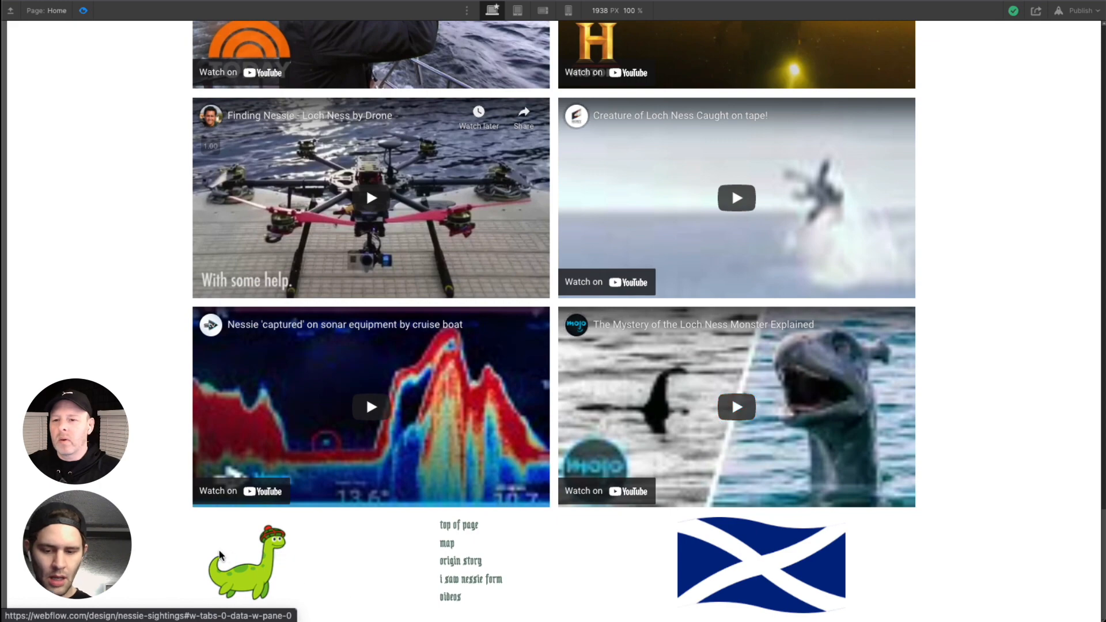
scroll(380, 411, up, 20)
scroll(485, 406, up, 15)
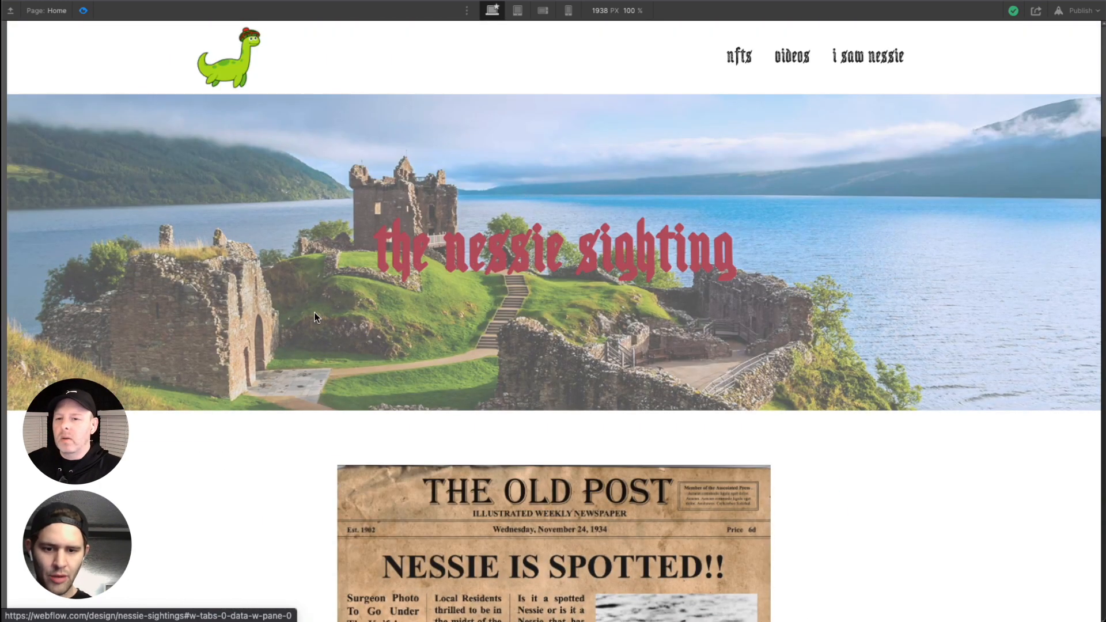
click(83, 11)
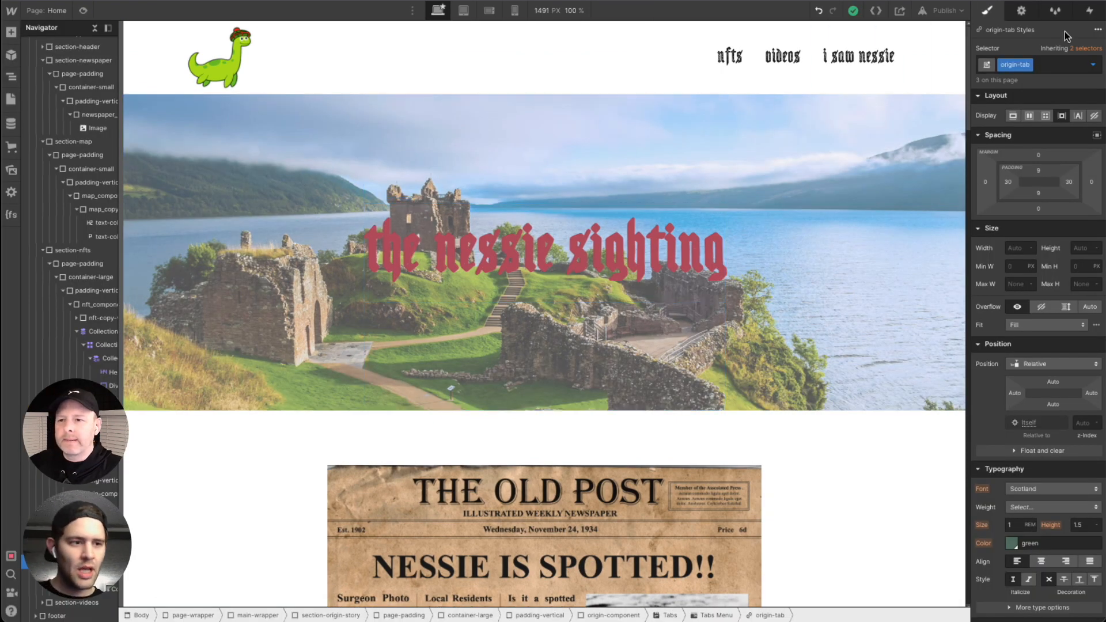
Step: Add a "Mouse move in viewport" page trigger to the home page
click(1089, 10)
click(1101, 168)
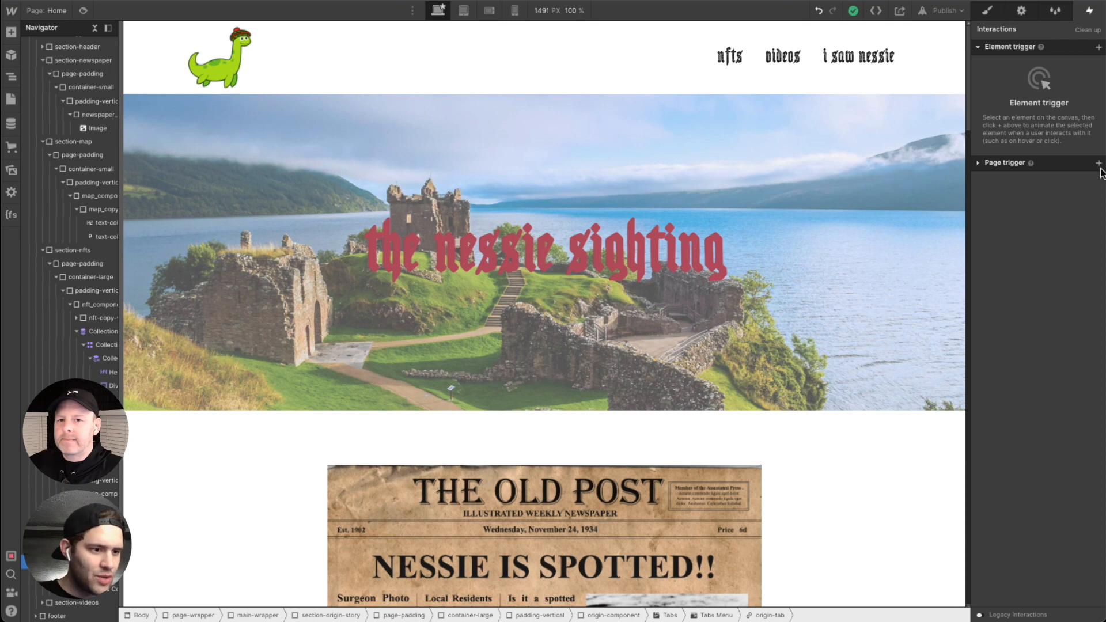
click(1099, 163)
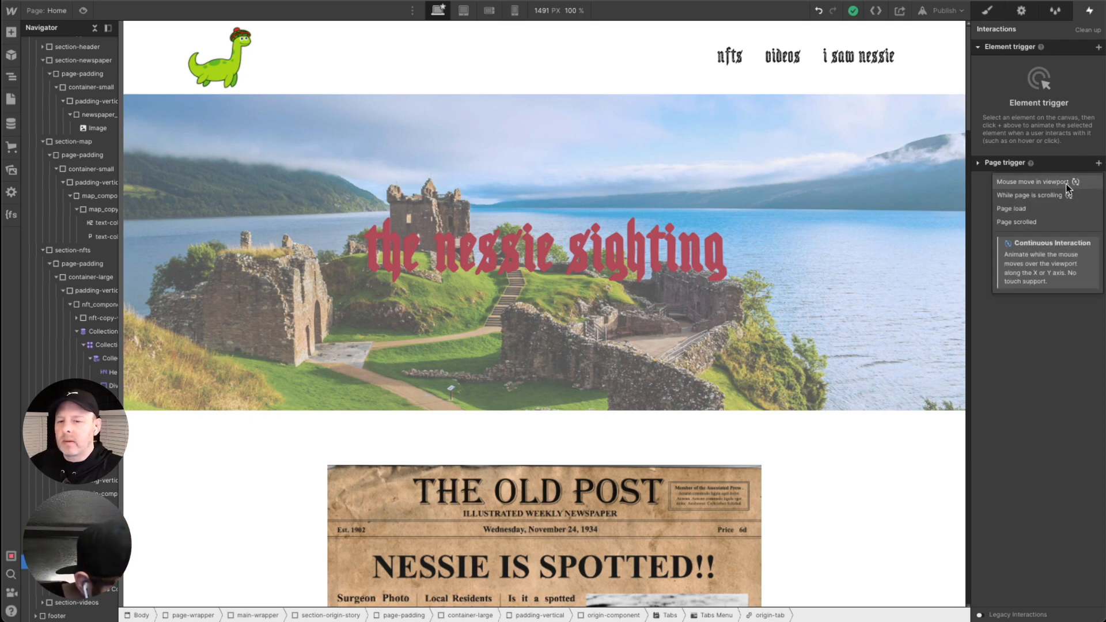
click(1036, 182)
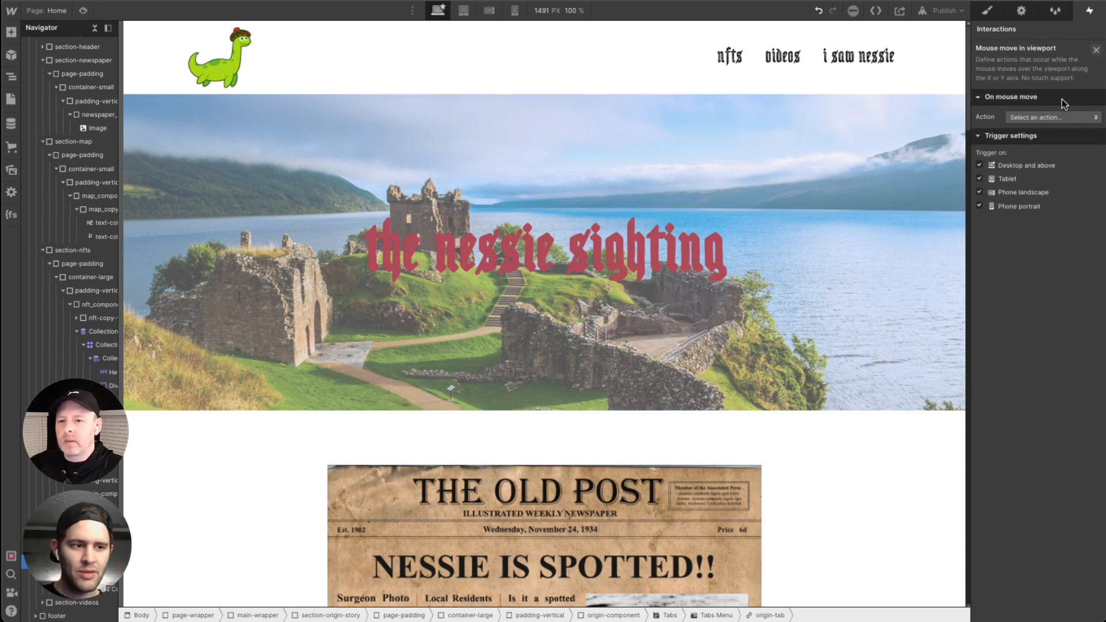
Step: Set the mouse-move trigger to play a mouse animation and create a new one with the header-copy heading selected
click(614, 231)
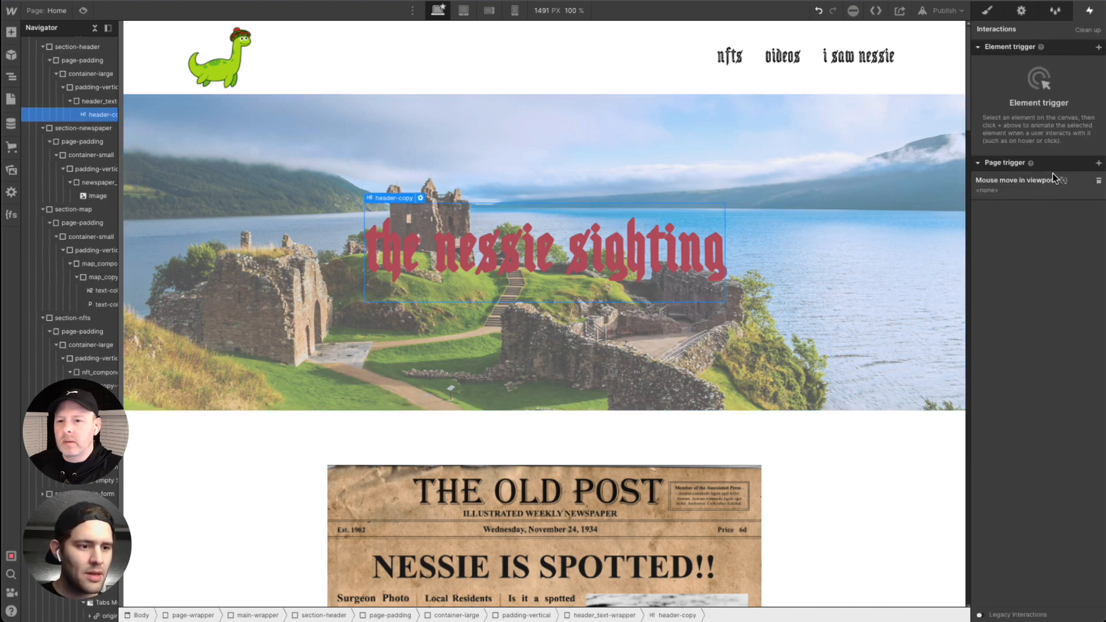
click(1029, 181)
click(1060, 117)
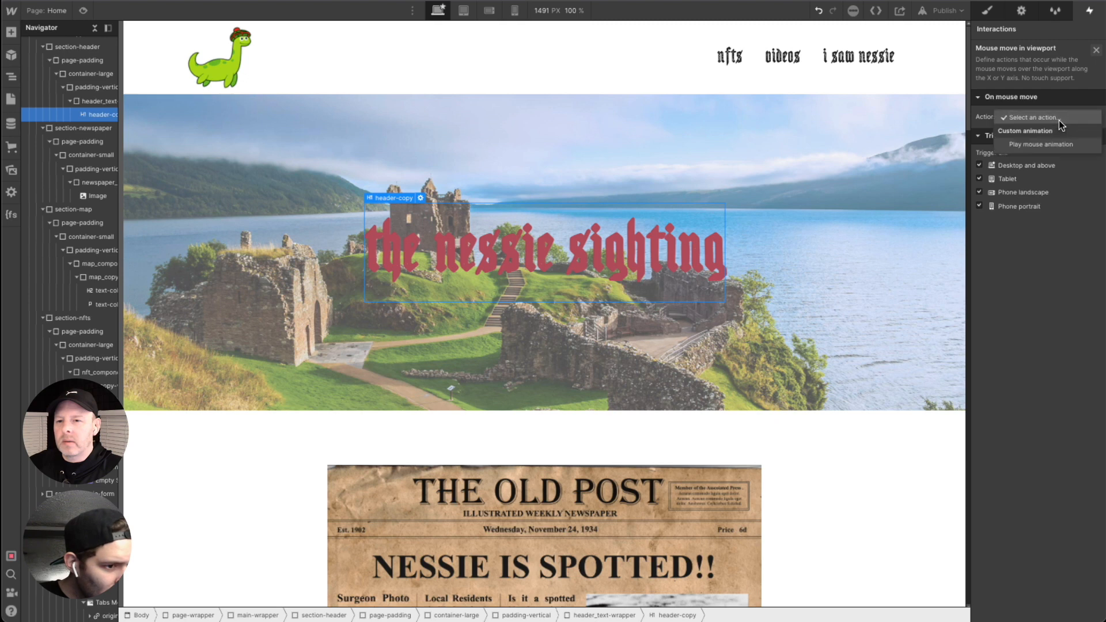
click(1061, 145)
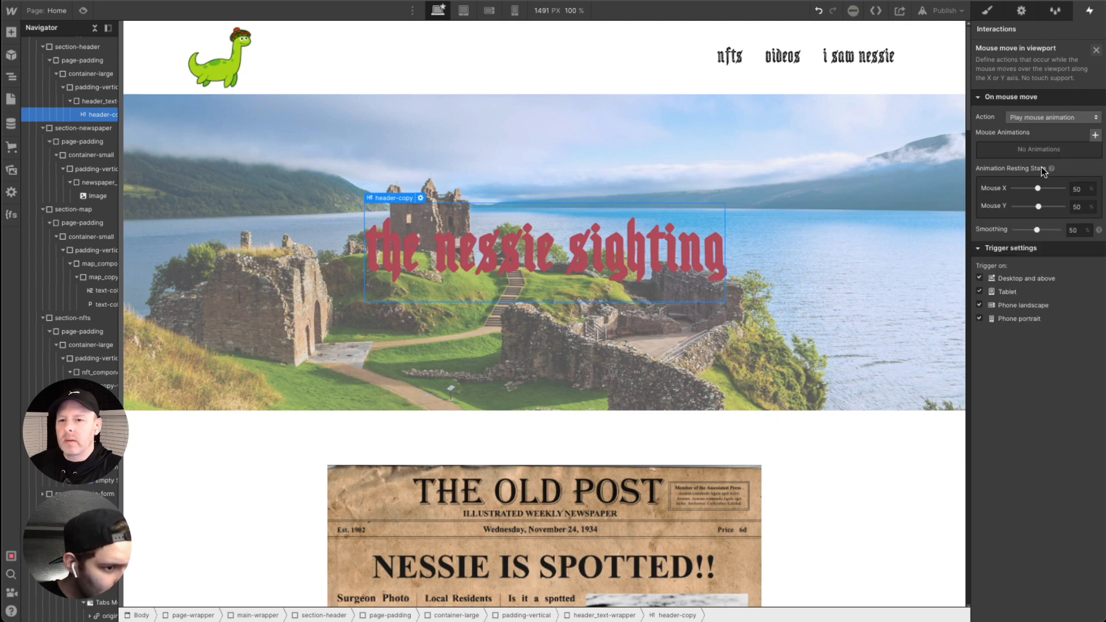
click(1096, 135)
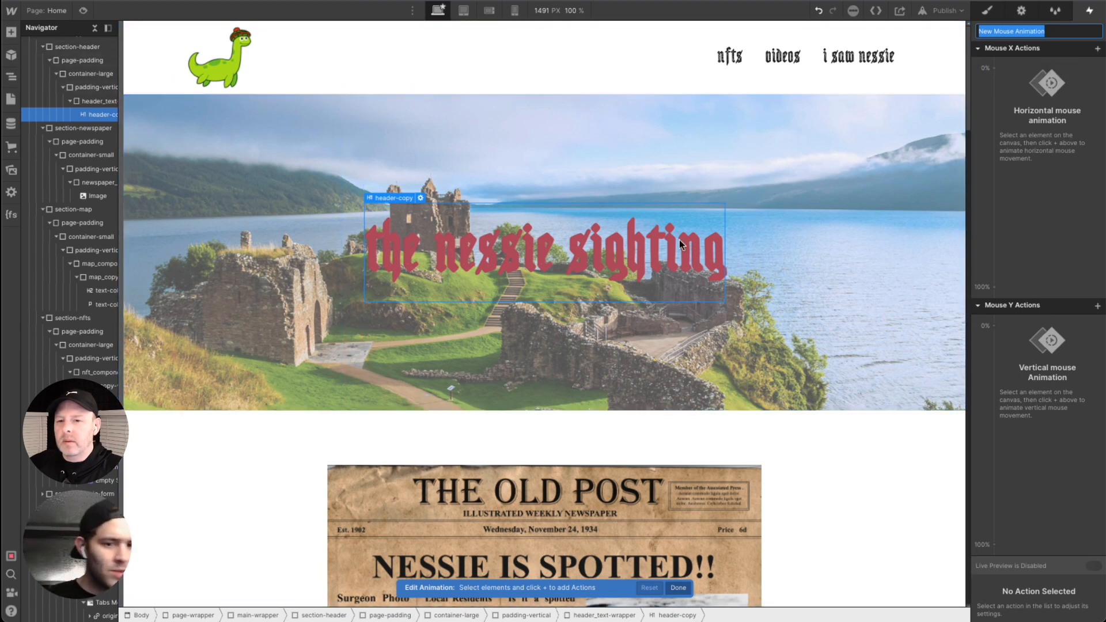
Step: Add a Mouse X Move action for the header-copy heading, with the 0% keyframe's X offset at -50 px
click(1098, 50)
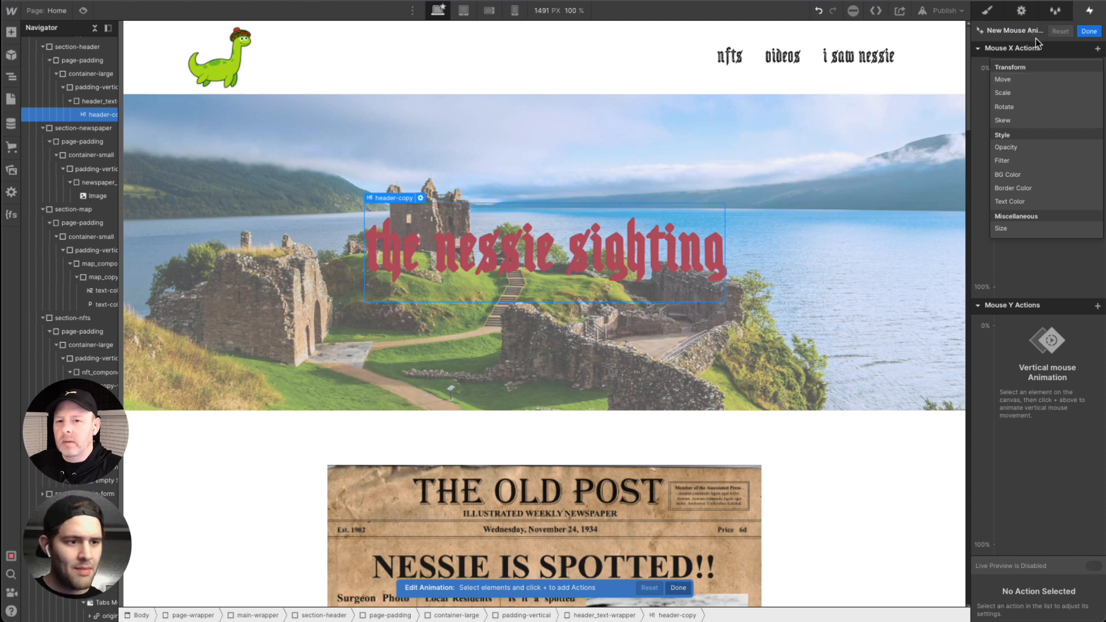
click(1040, 79)
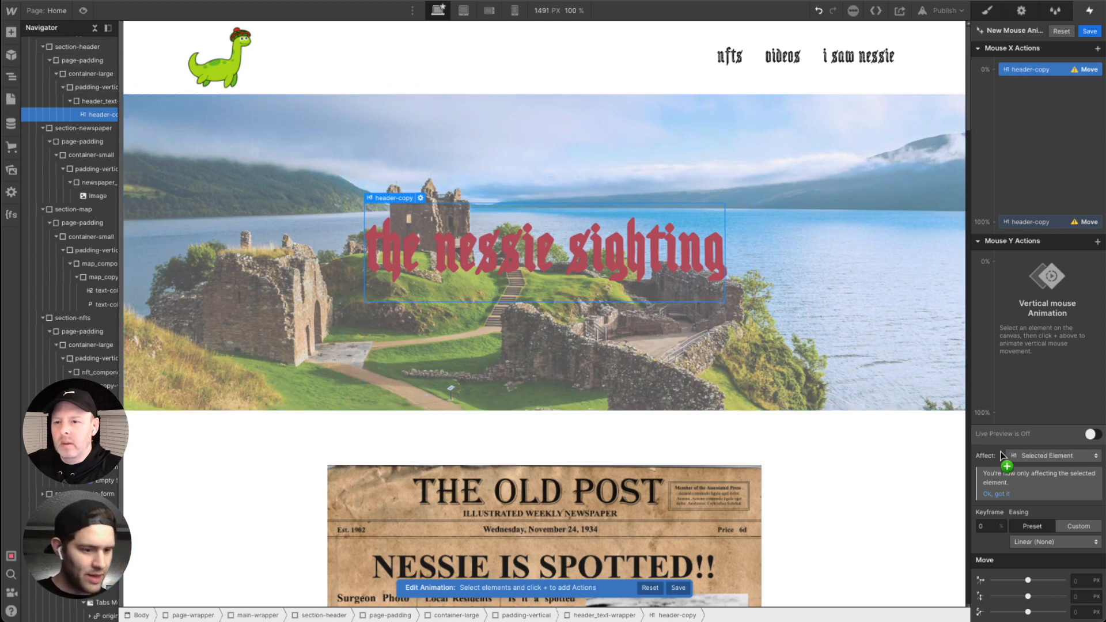
drag(1028, 580, 1026, 581)
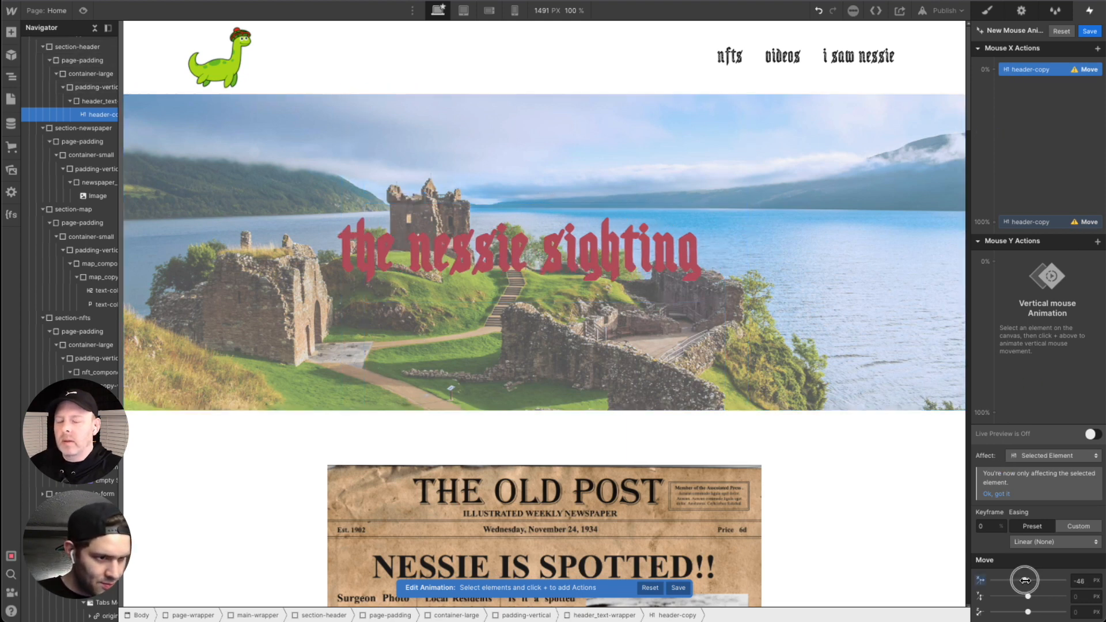
click(1083, 582)
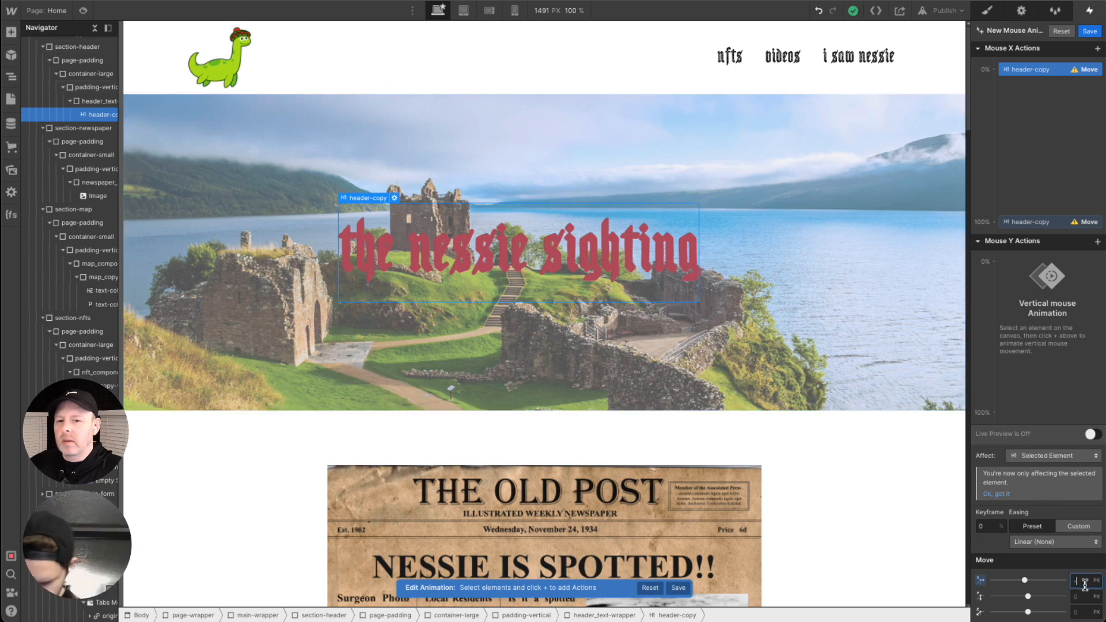
text(-50)
key(Return)
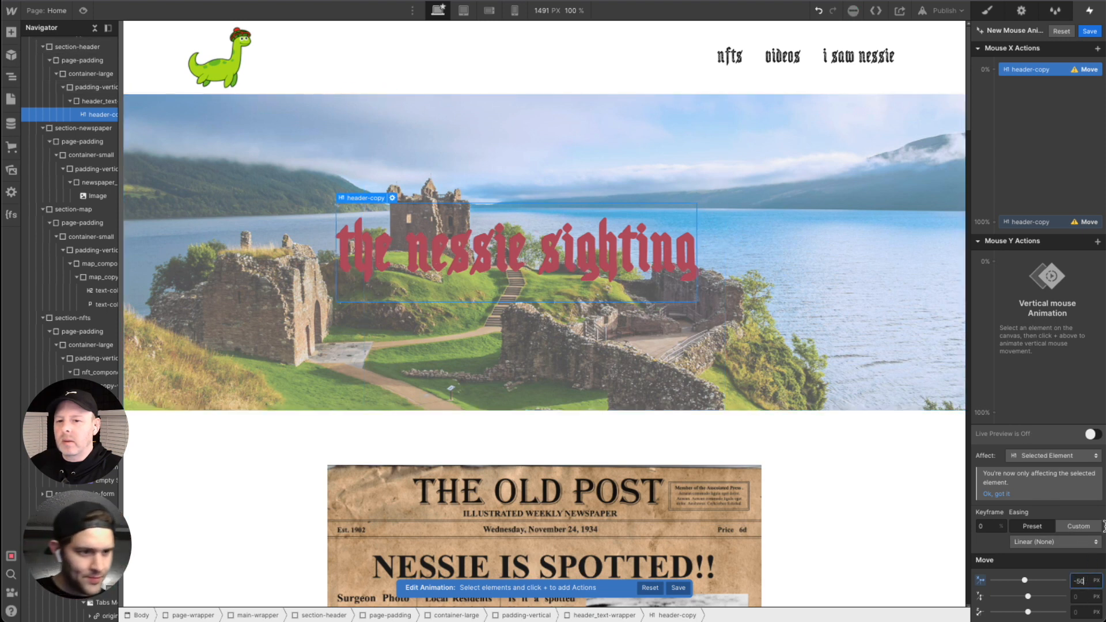
Step: Set the X offset of the heading's 100% Mouse X keyframe to 50 px
click(1021, 221)
click(1085, 583)
text(50)
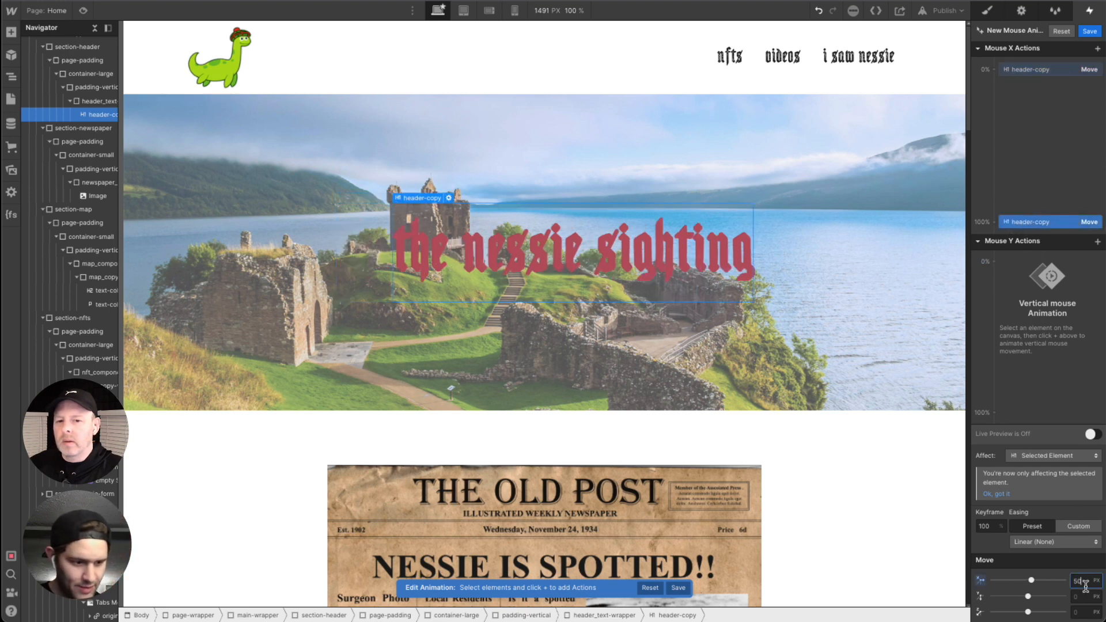
Step: Add a Mouse Y Move action for the heading, with X offsets of -50 px at 0% and 50 px at 100%
click(1099, 243)
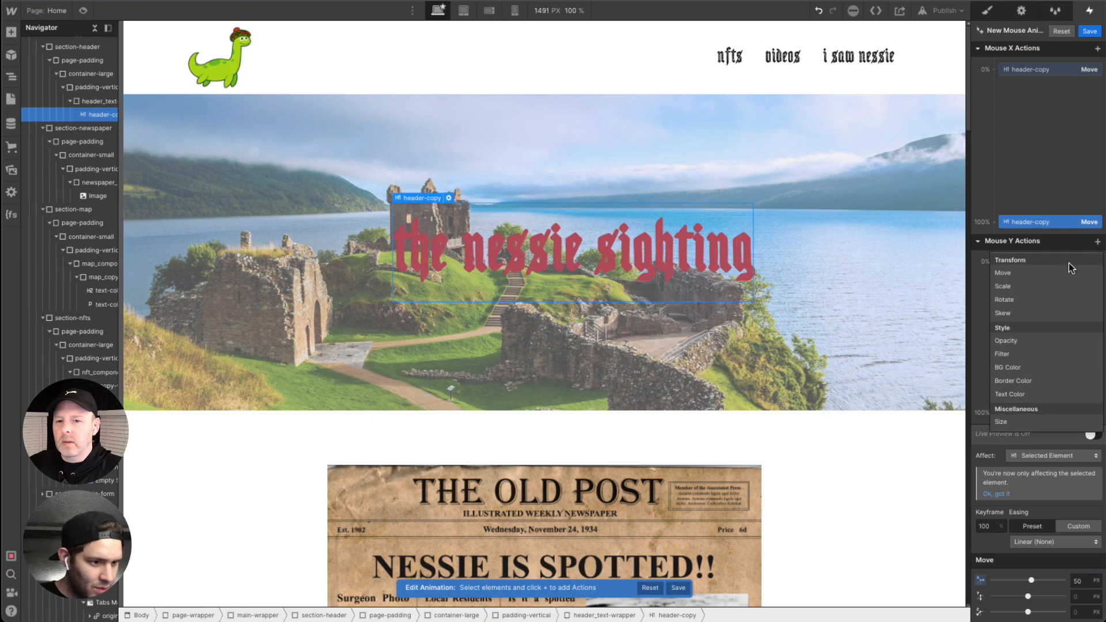
click(1046, 270)
click(1081, 582)
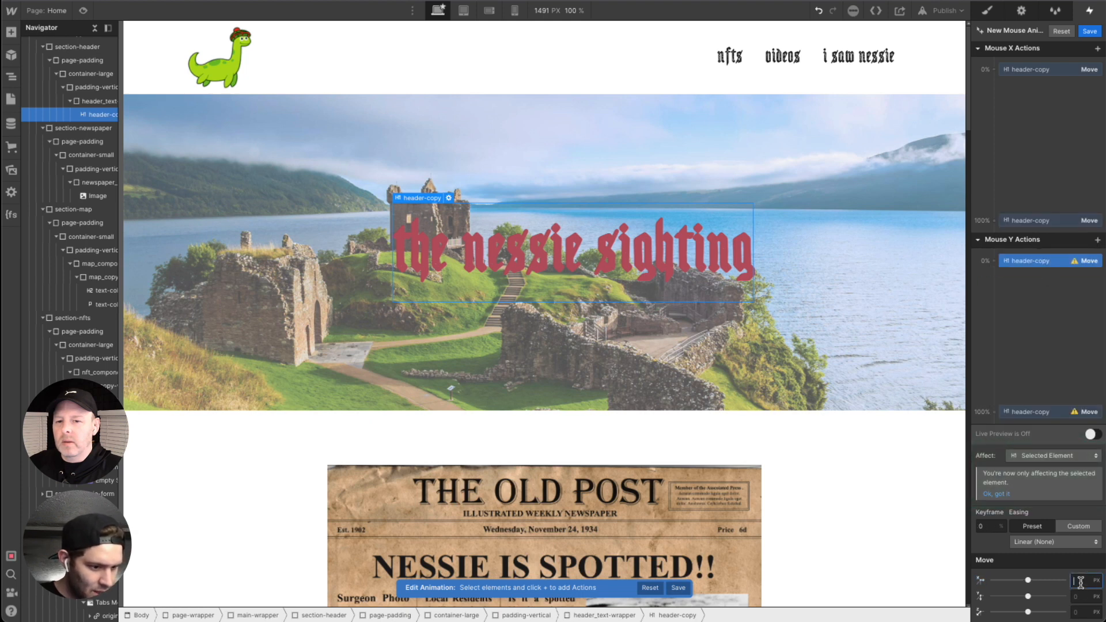
text(-50)
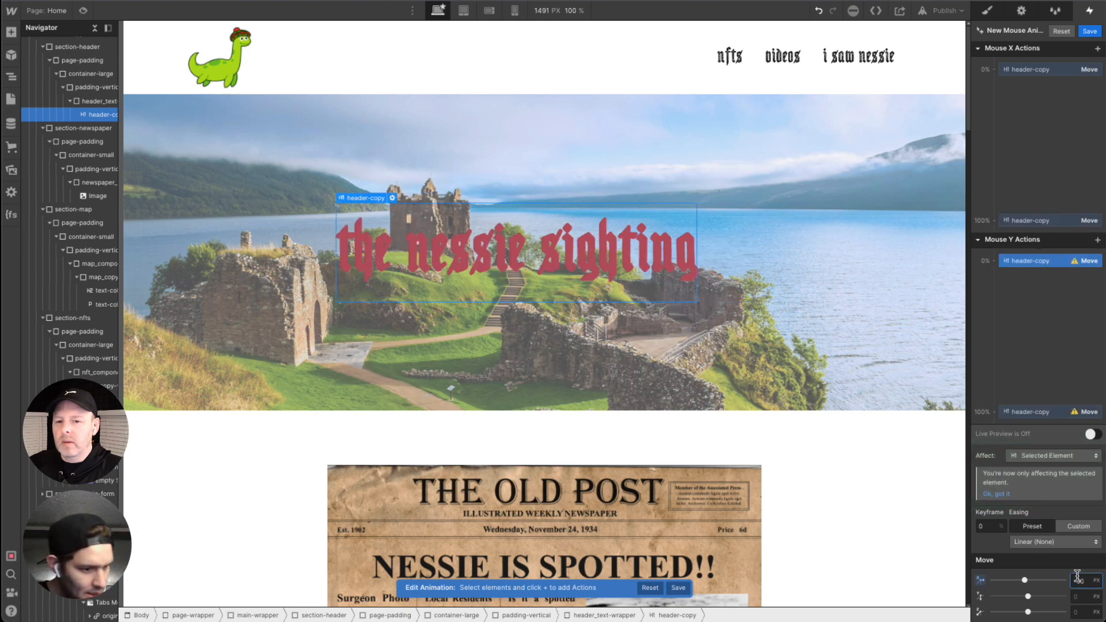
click(1073, 411)
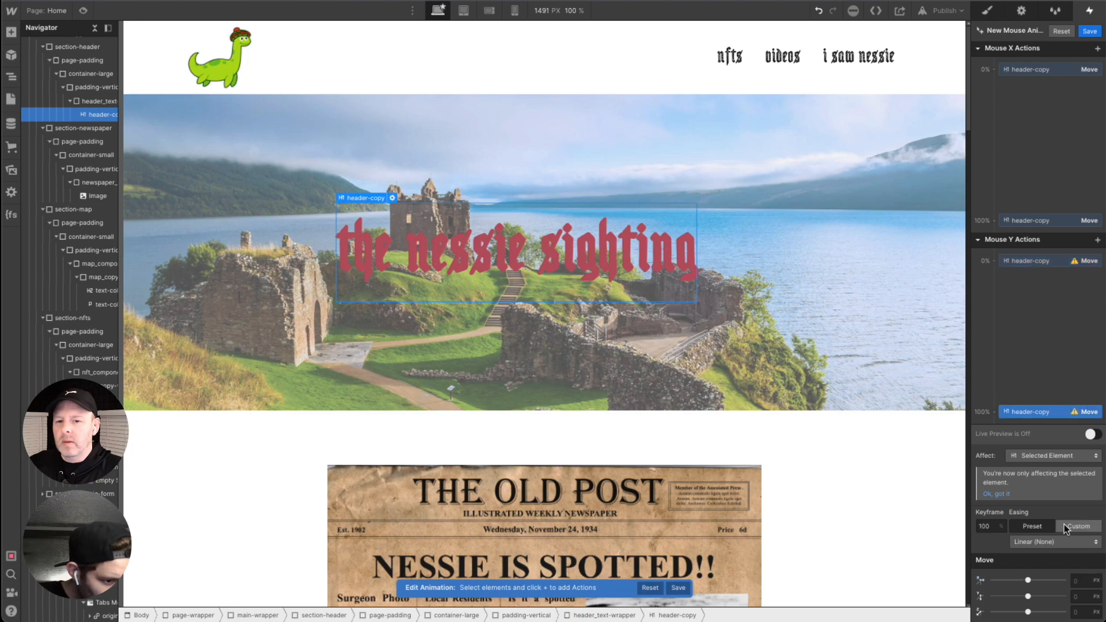
click(1085, 582)
key(Return)
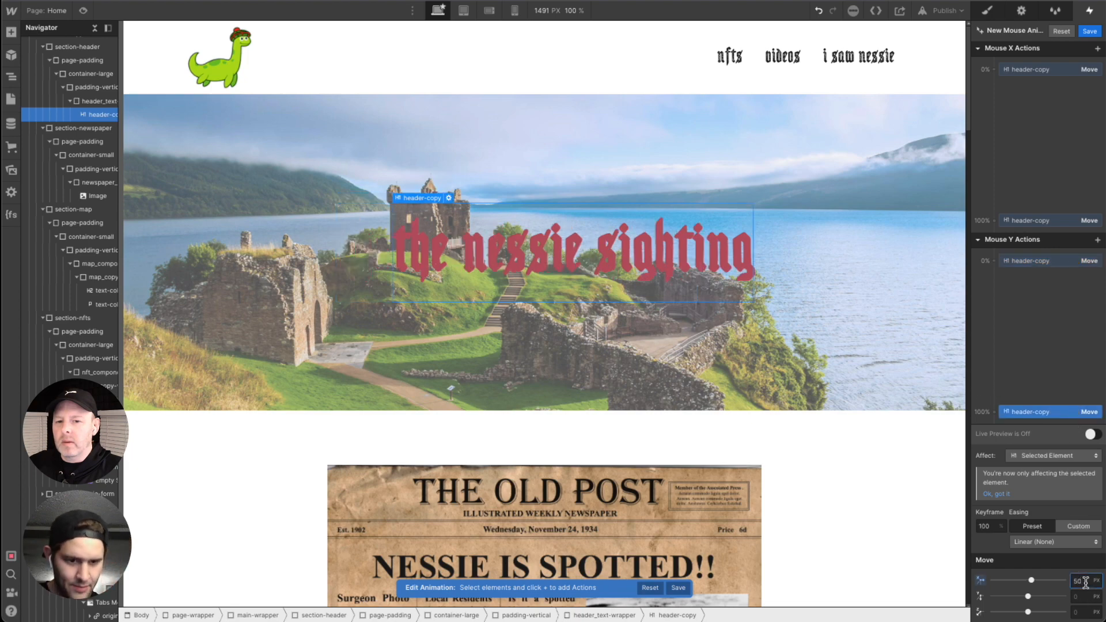
Step: Preview the heading's mouse-driven movement, and compare the Move values of its 0% and 100% keyframes under Mouse X and Mouse Y
click(82, 11)
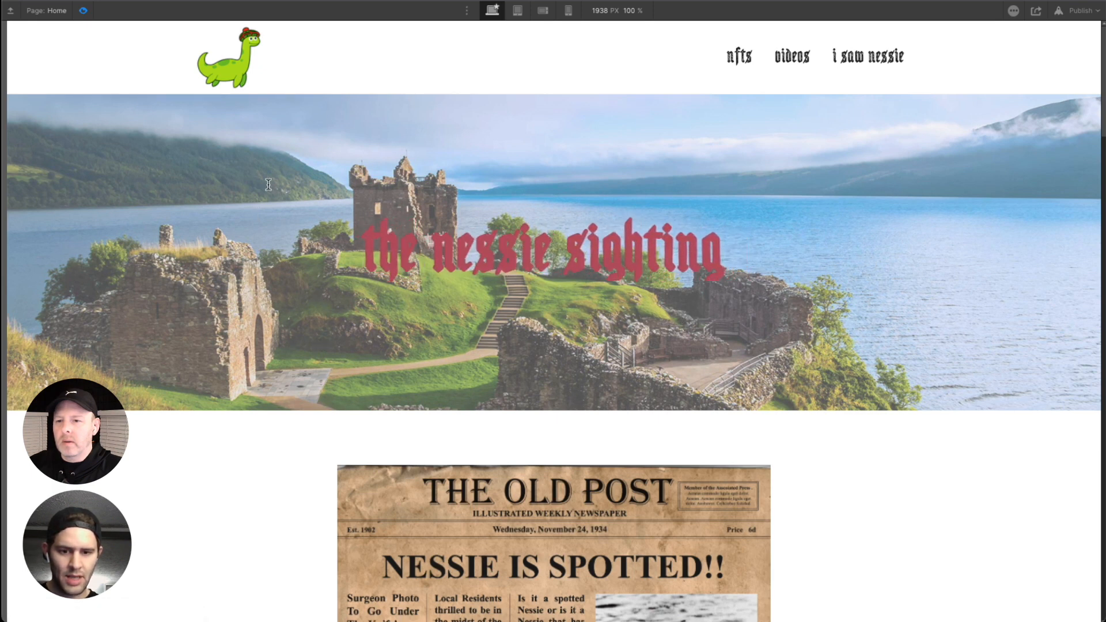
click(83, 10)
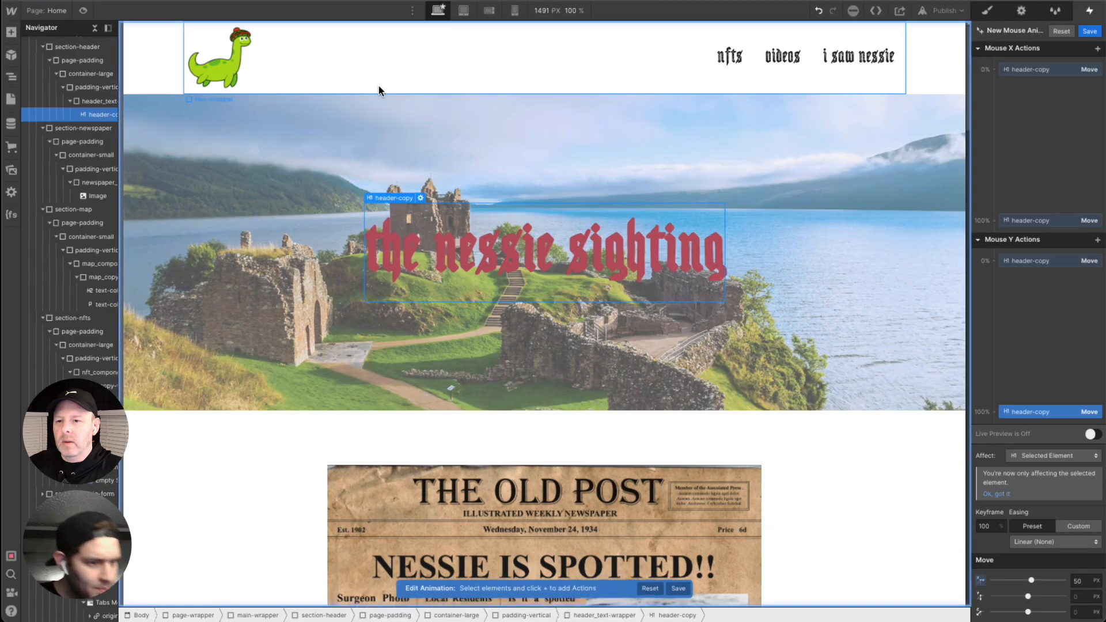
click(1066, 264)
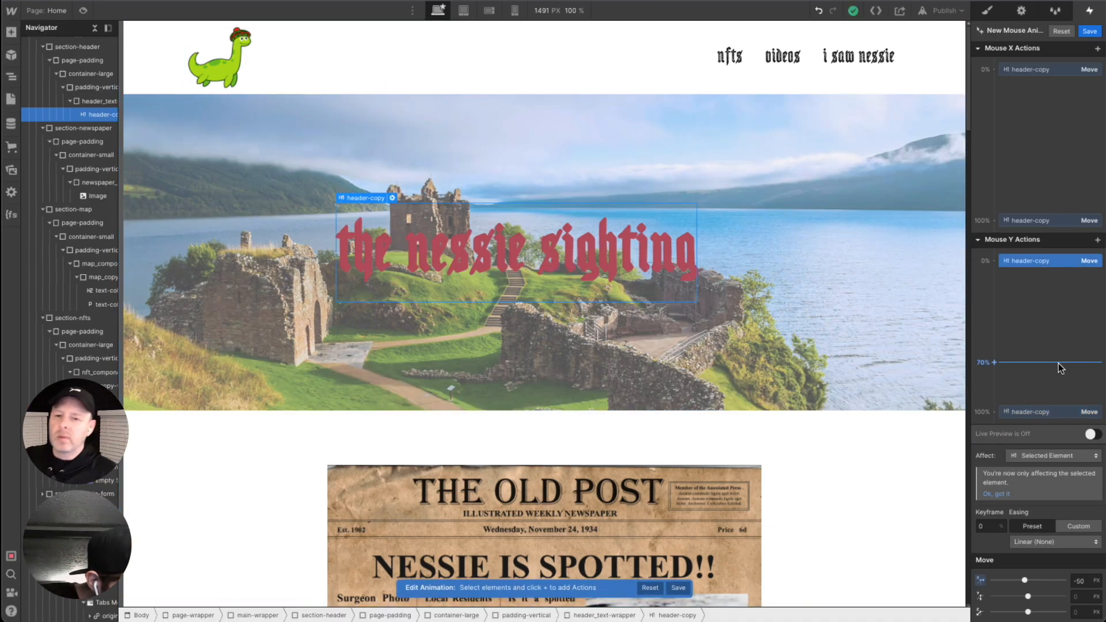
click(1052, 412)
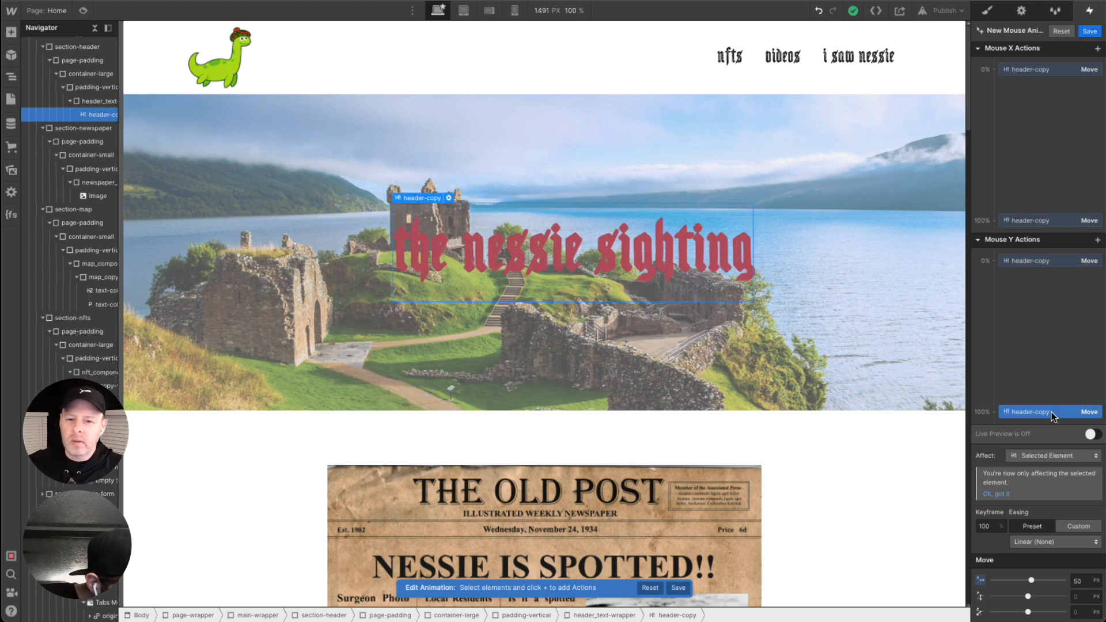
click(1032, 268)
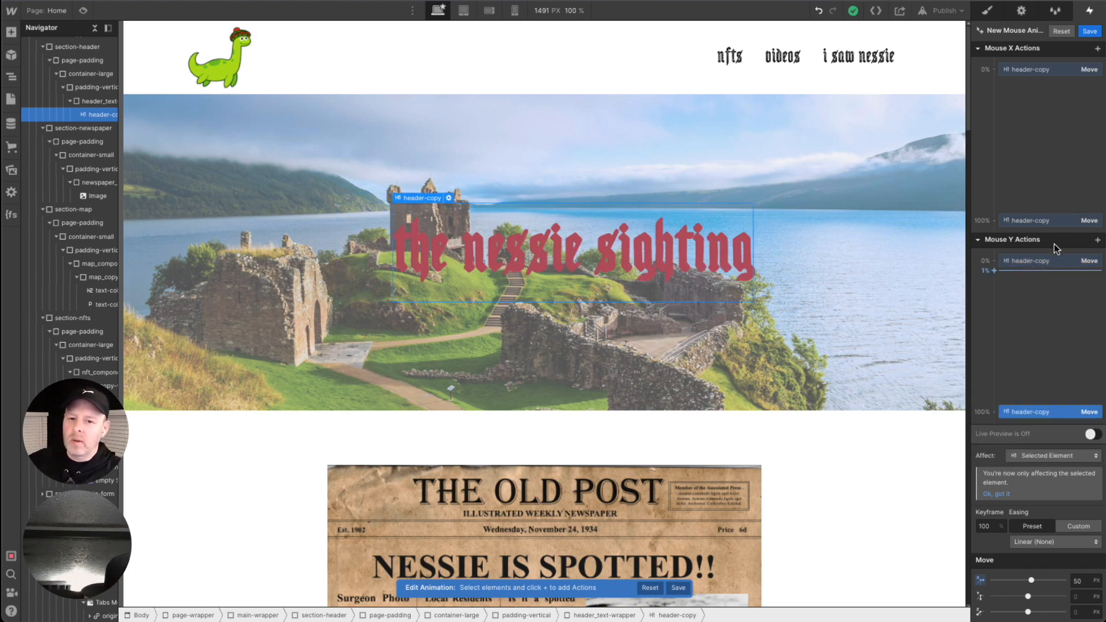
click(1059, 263)
click(1052, 413)
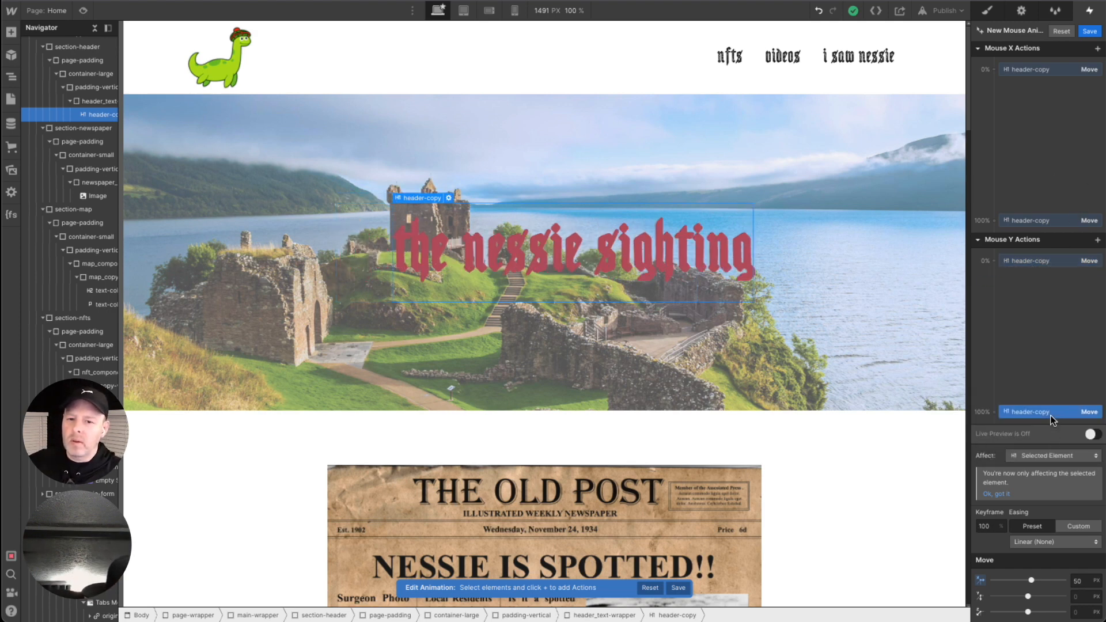
click(1080, 586)
click(1082, 583)
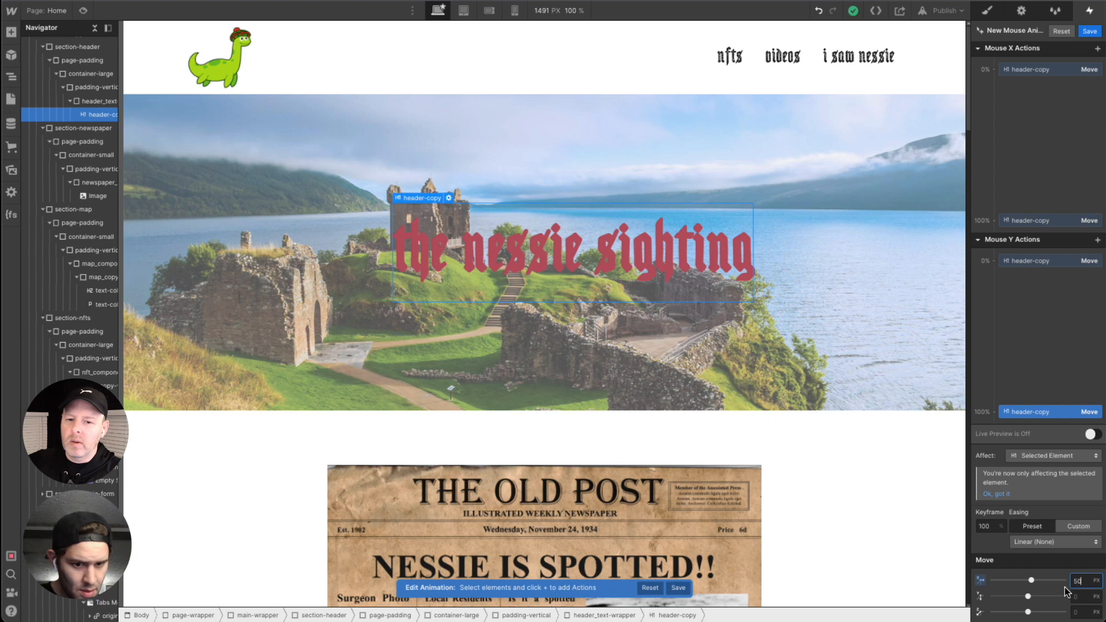
click(1034, 262)
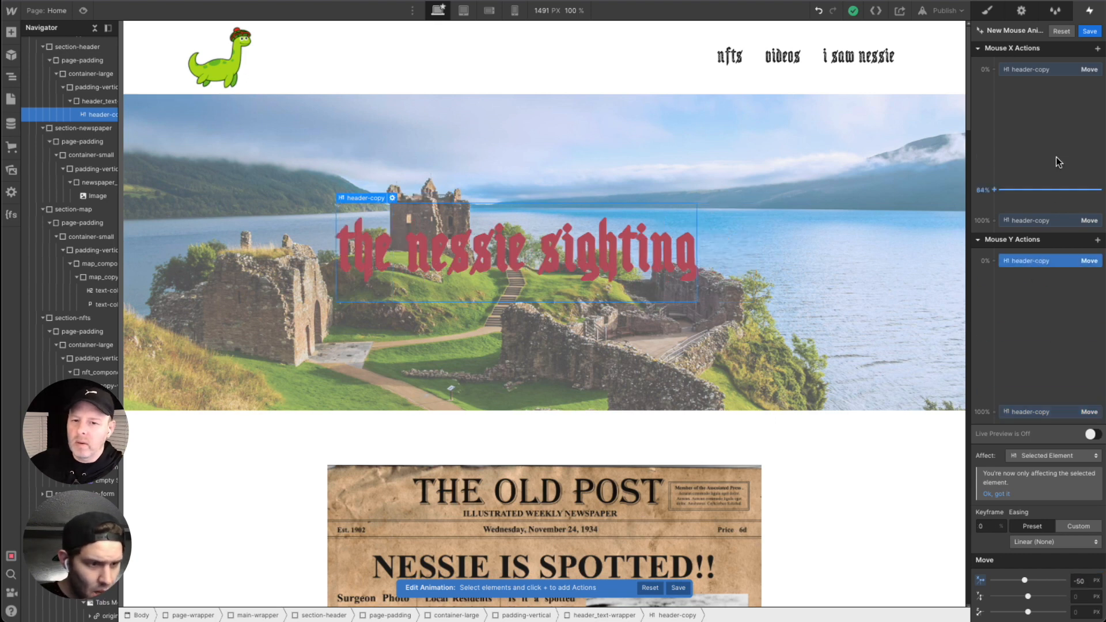
click(1049, 225)
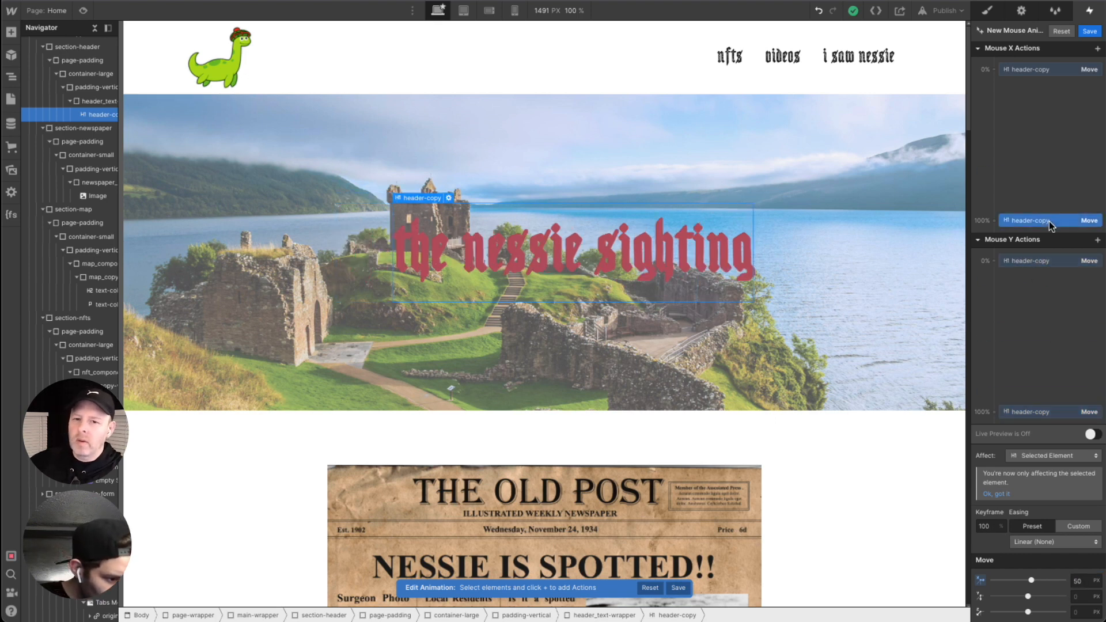
click(1024, 69)
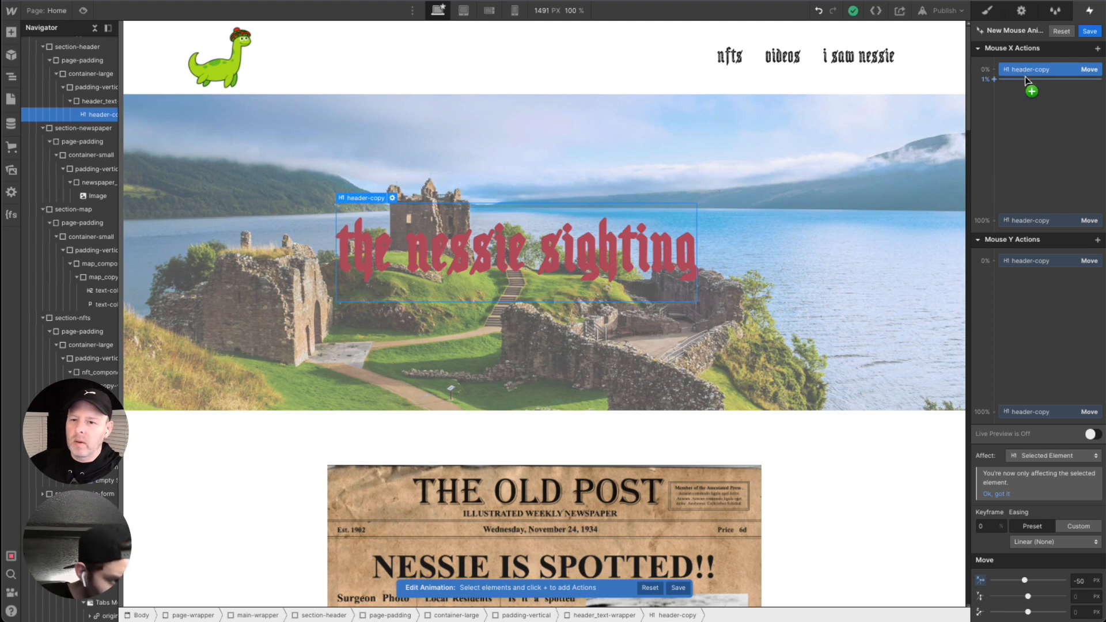
click(1035, 219)
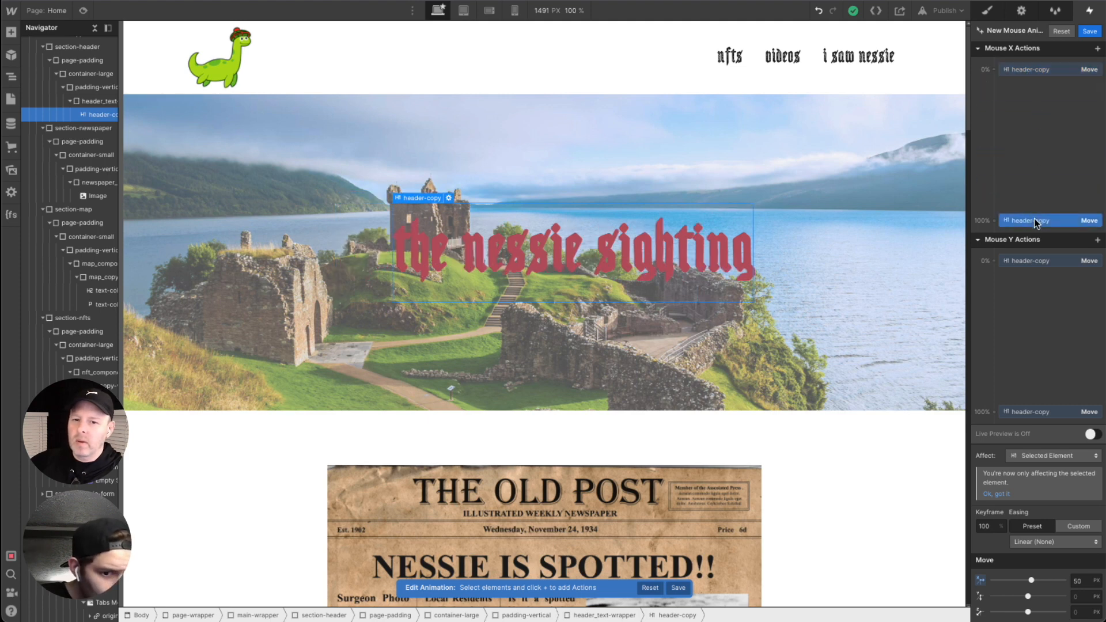
click(1039, 74)
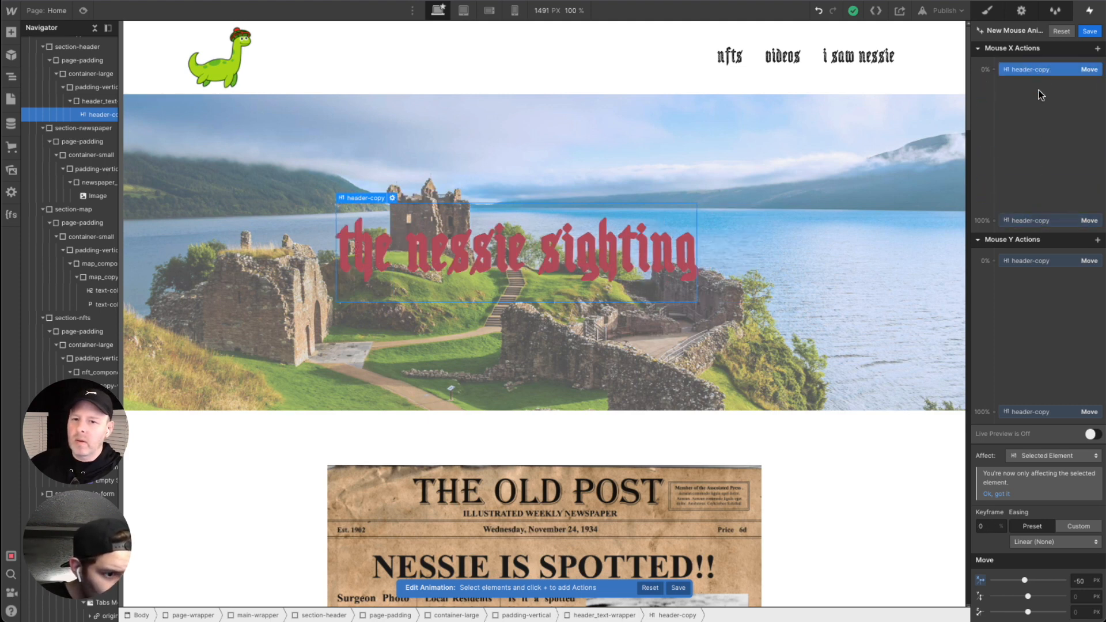
Step: Set the heading's Mouse Y Move offsets to X 0 px, with Y at -50 px for 0% and 50 px for 100%
click(1036, 217)
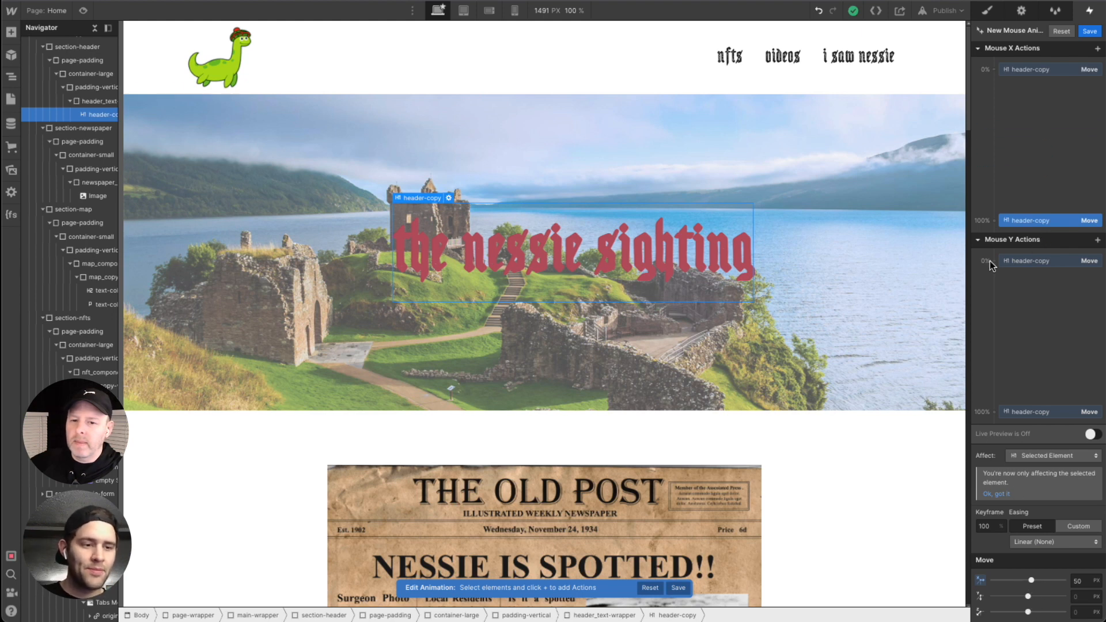
click(1037, 261)
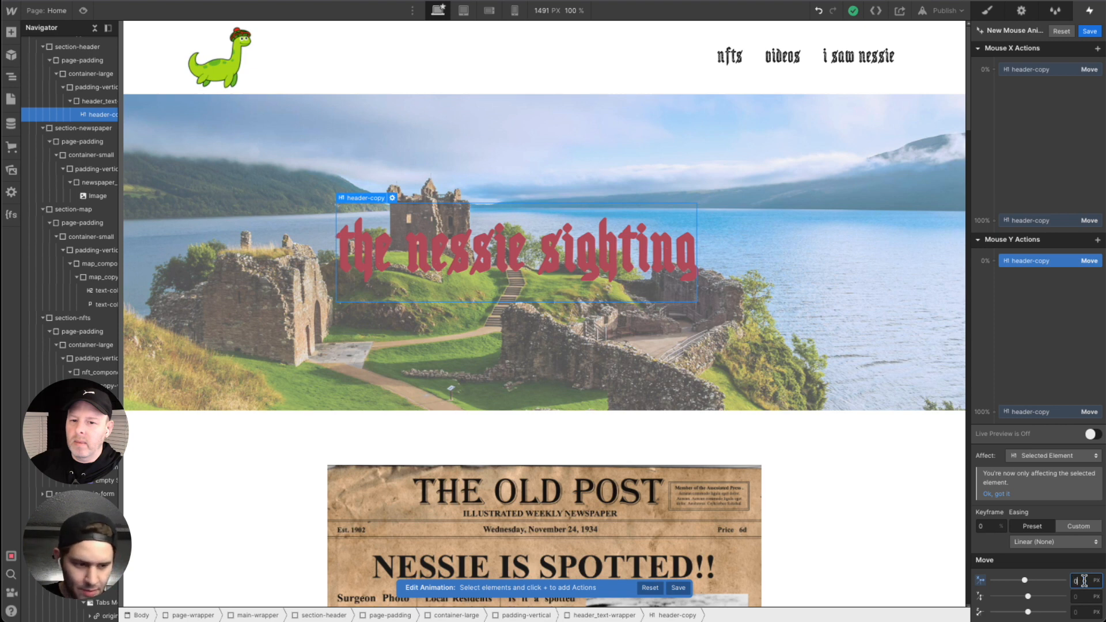
key(Return)
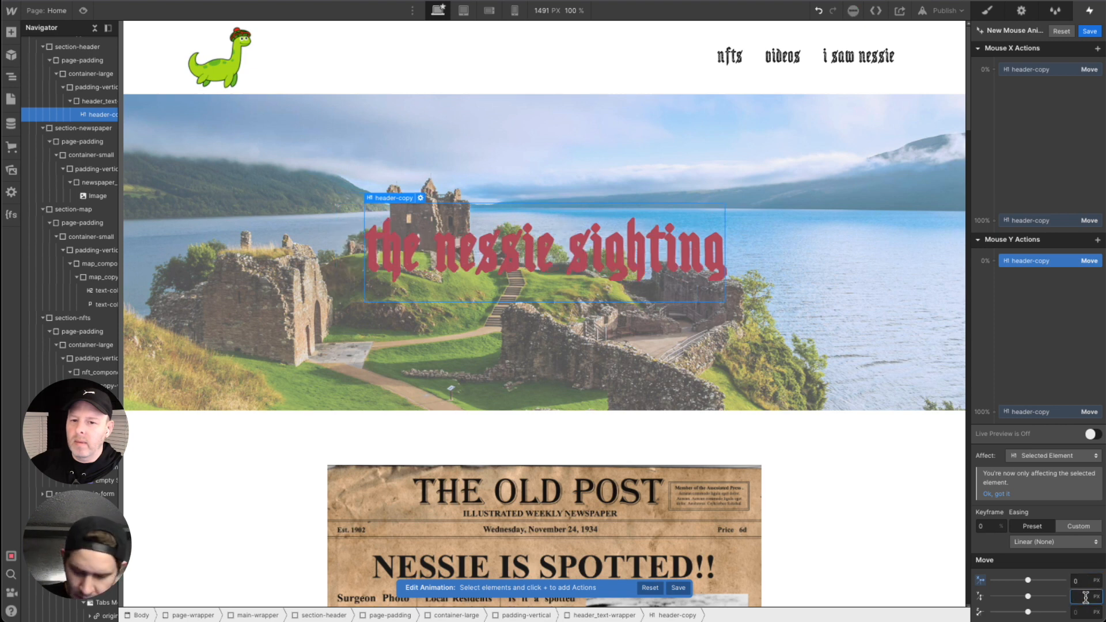
key(Return)
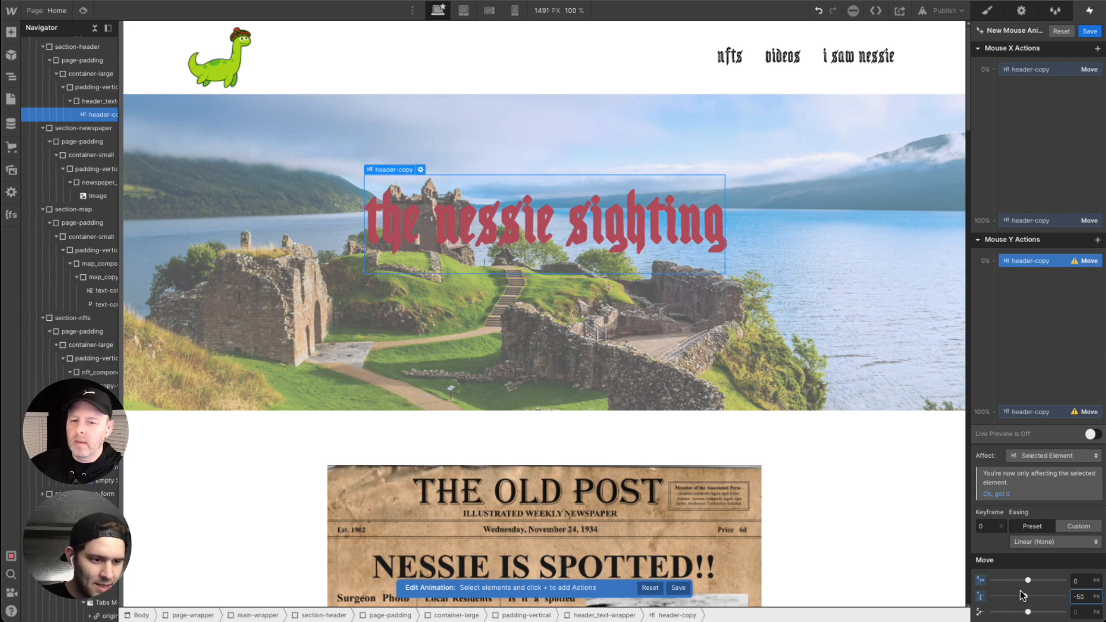
click(1034, 412)
click(1081, 582)
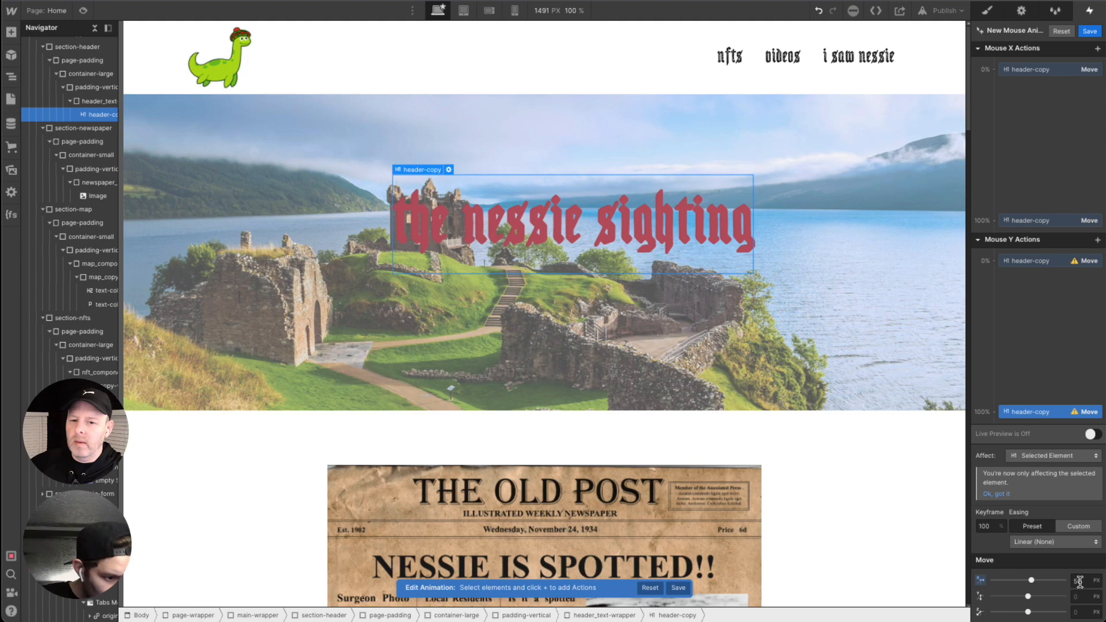
key(Return)
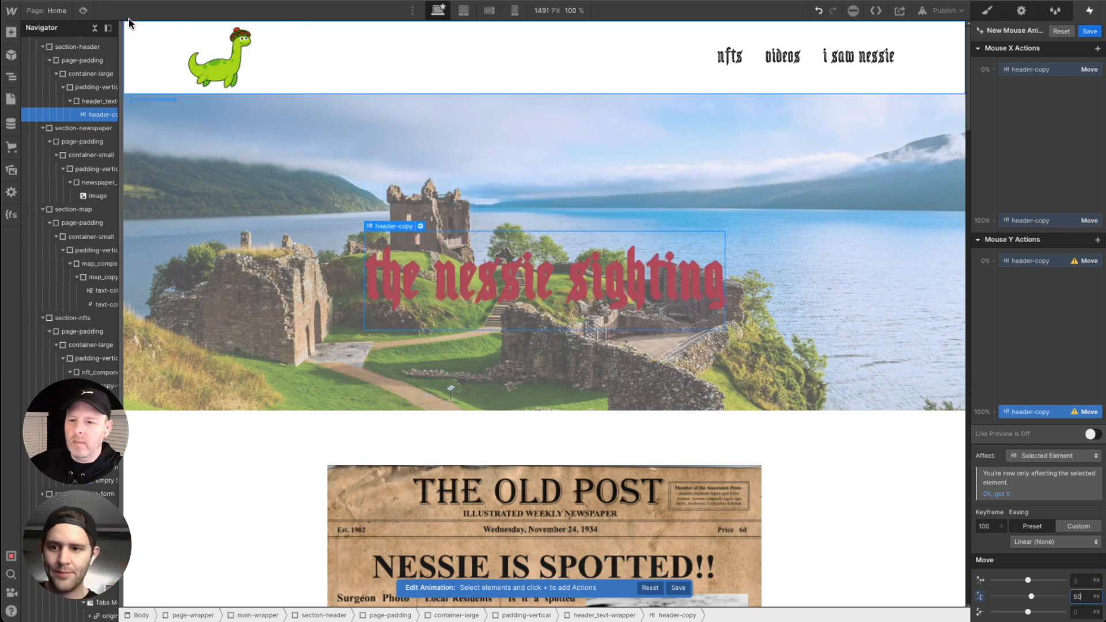
Step: Preview the heading's movement, and widen the Mouse X and Mouse Y Move offsets to -100 px at 0% and 100 px at 100%
click(83, 10)
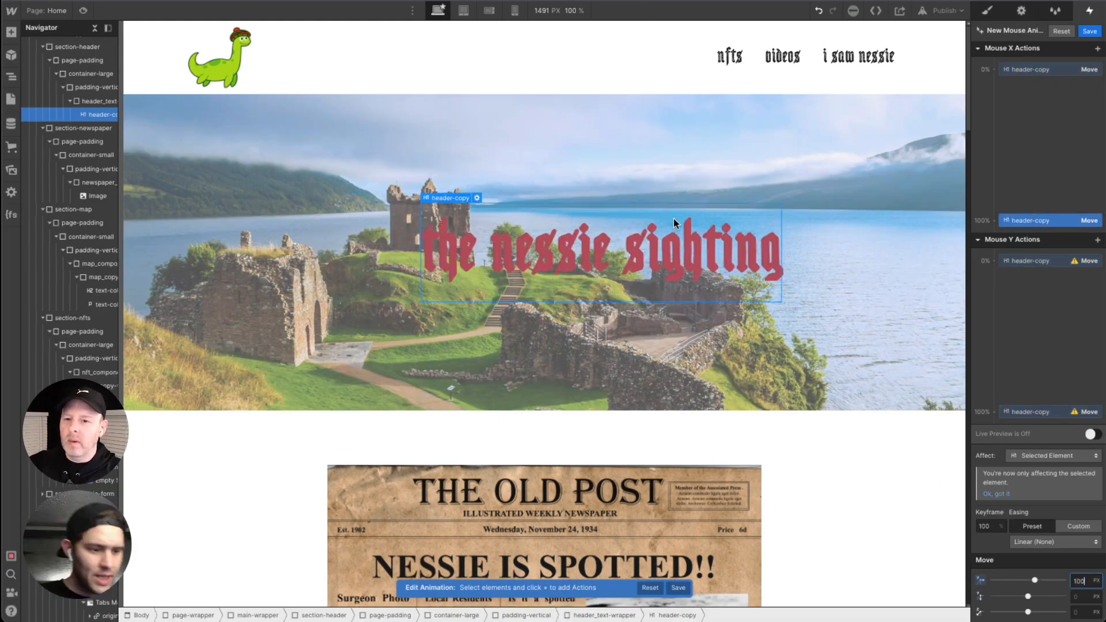
click(1094, 435)
click(1034, 327)
click(1031, 412)
click(1089, 31)
click(83, 10)
click(83, 10)
click(1026, 151)
click(1037, 326)
click(1048, 73)
click(1028, 222)
click(1089, 31)
drag(1037, 230, 1053, 230)
click(1029, 151)
click(1055, 71)
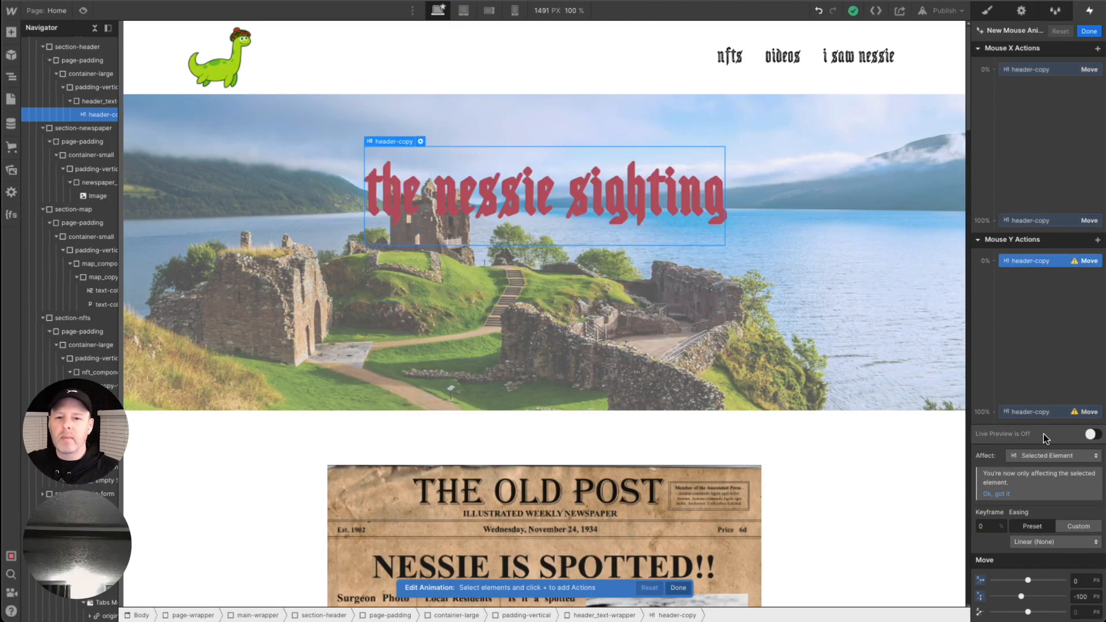
Step: Clear the X offset from the heading's Mouse Y 0% Move keyframe, and preview the mouse-driven movement
click(1031, 412)
click(1032, 261)
click(1088, 580)
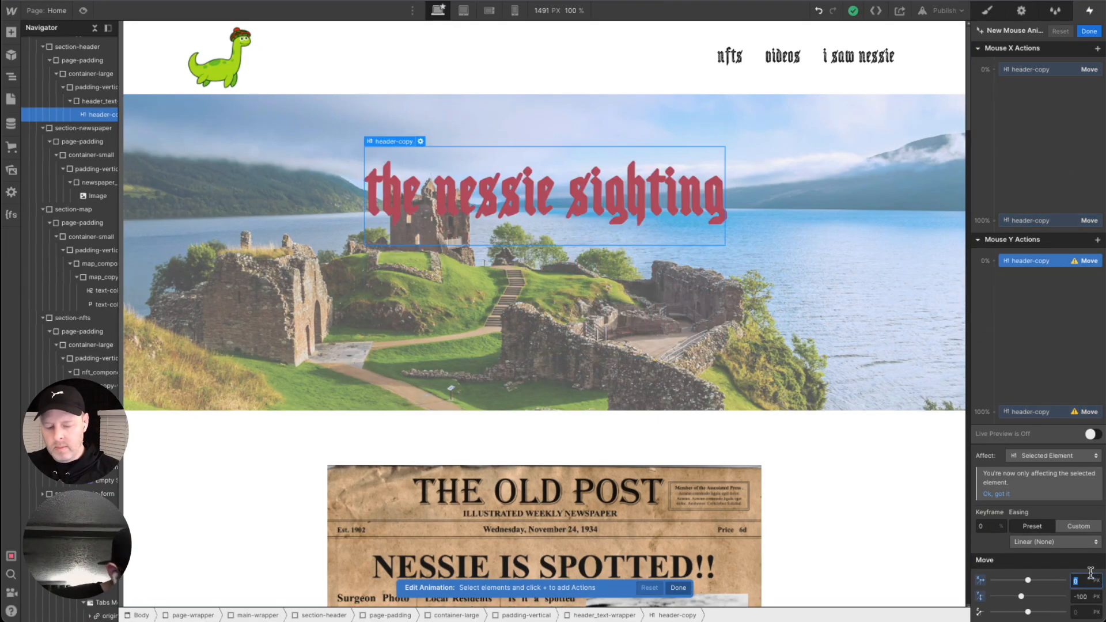
key(Return)
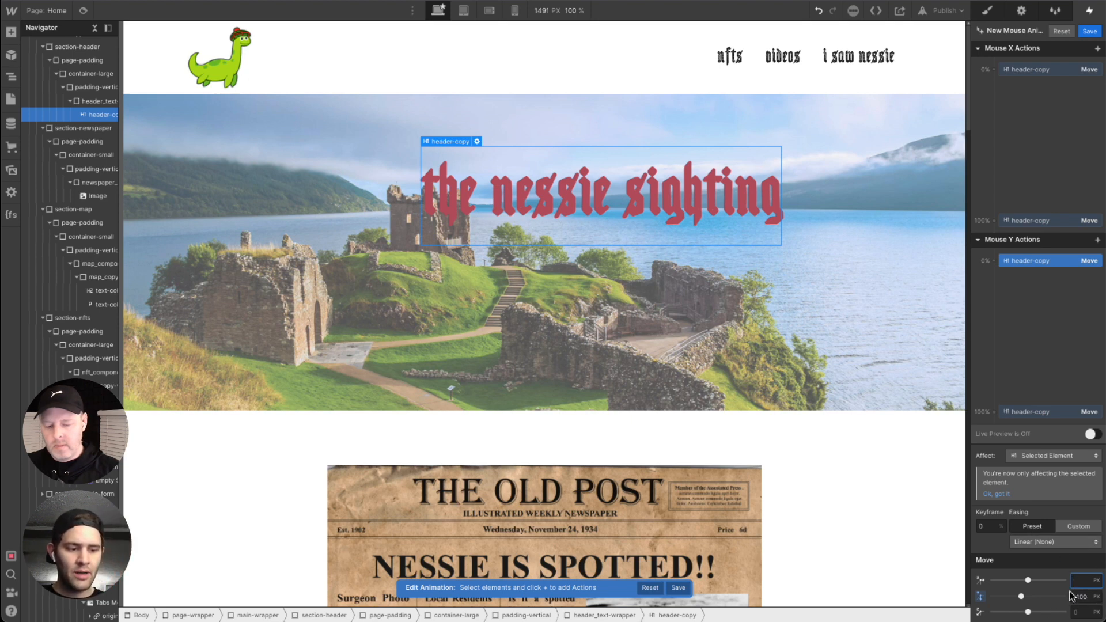
click(1037, 411)
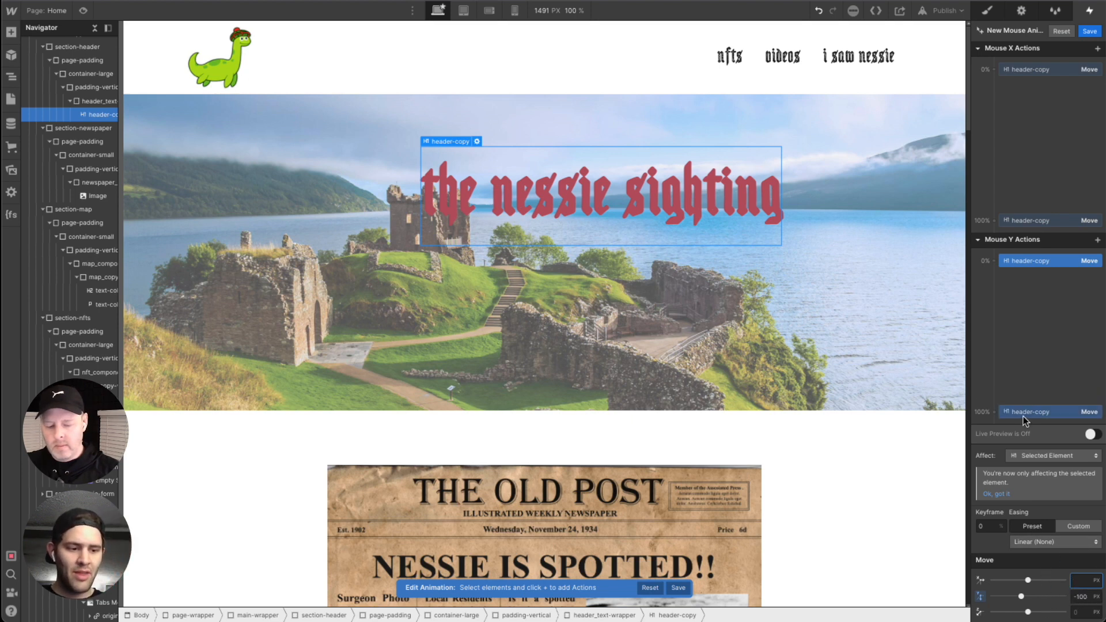
click(1045, 262)
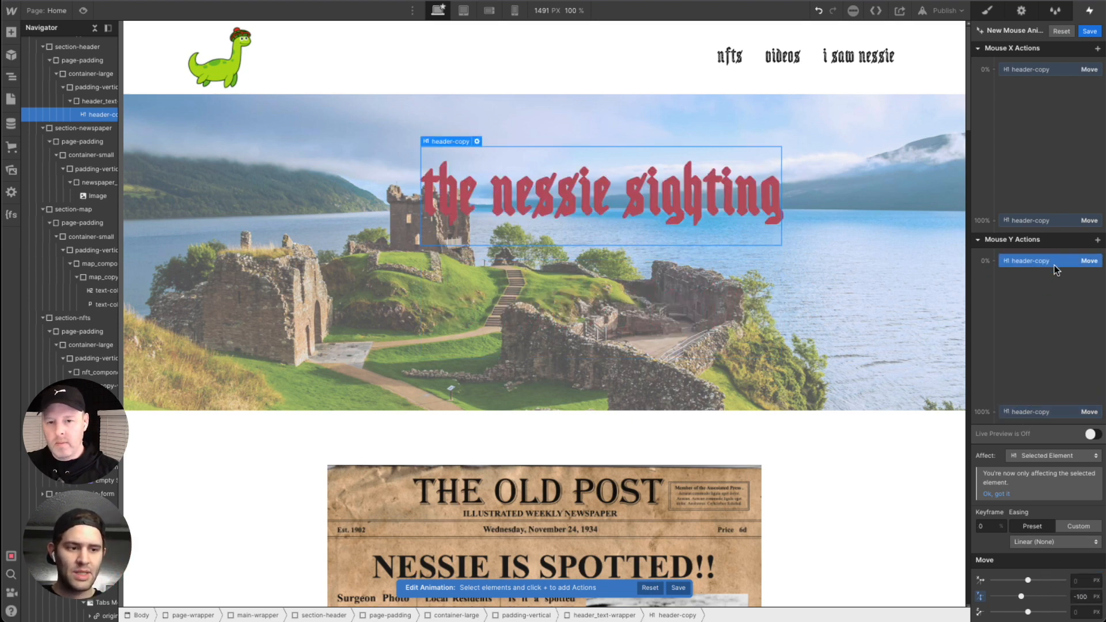
click(84, 11)
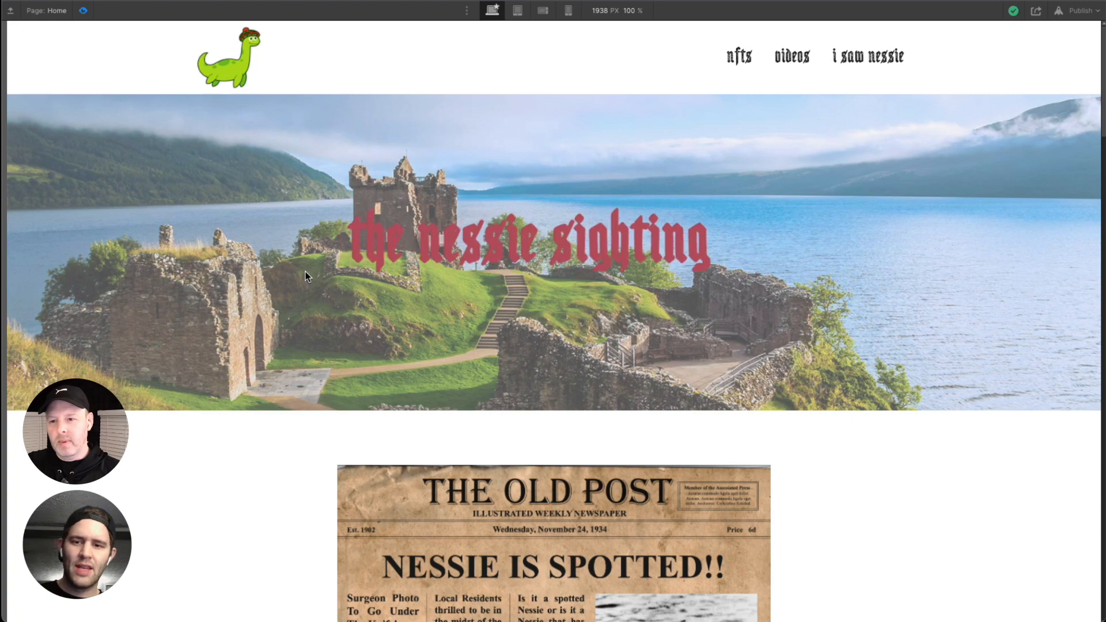
key(ctrl+shift+p)
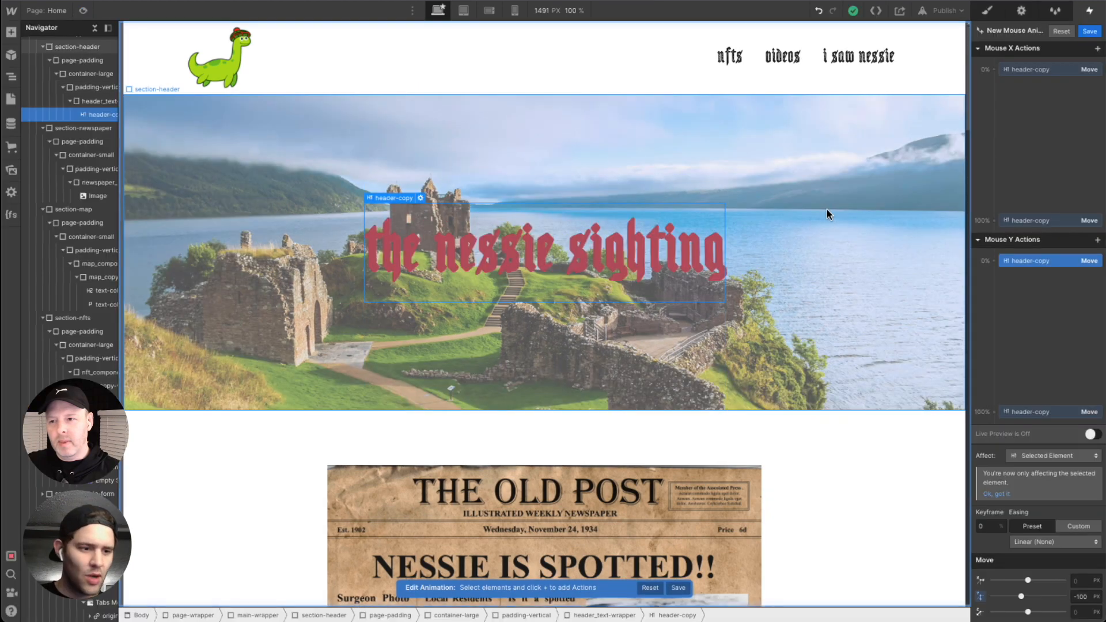
Step: Reverse the heading's Mouse X movement with X offsets of 100 px at 0% and -100 px at 100%
click(1079, 582)
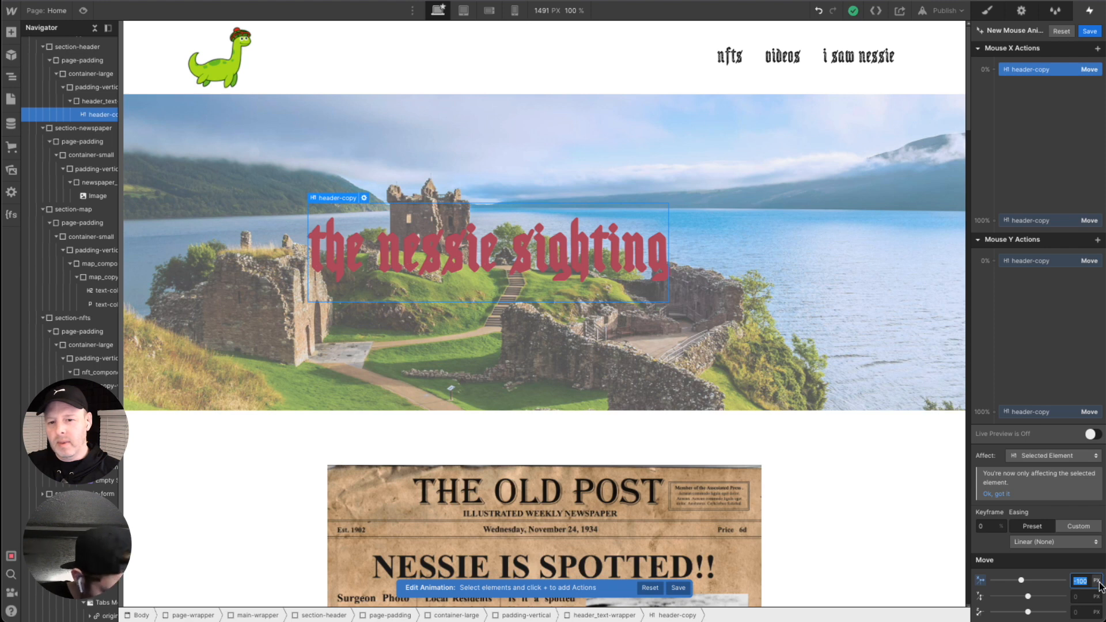
key(BackSpace)
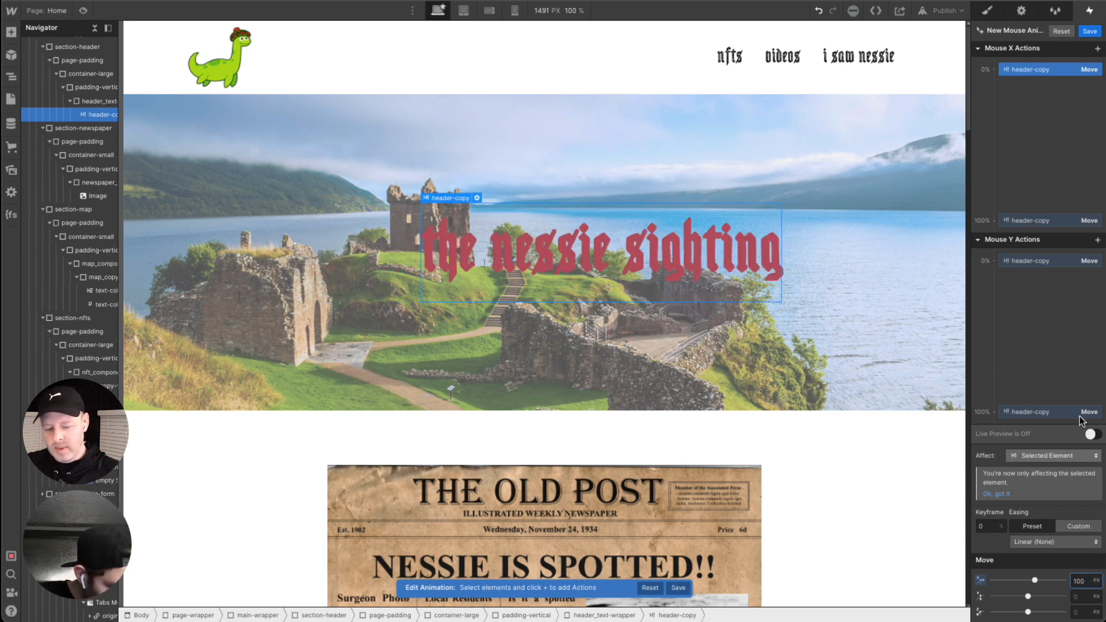
click(1037, 220)
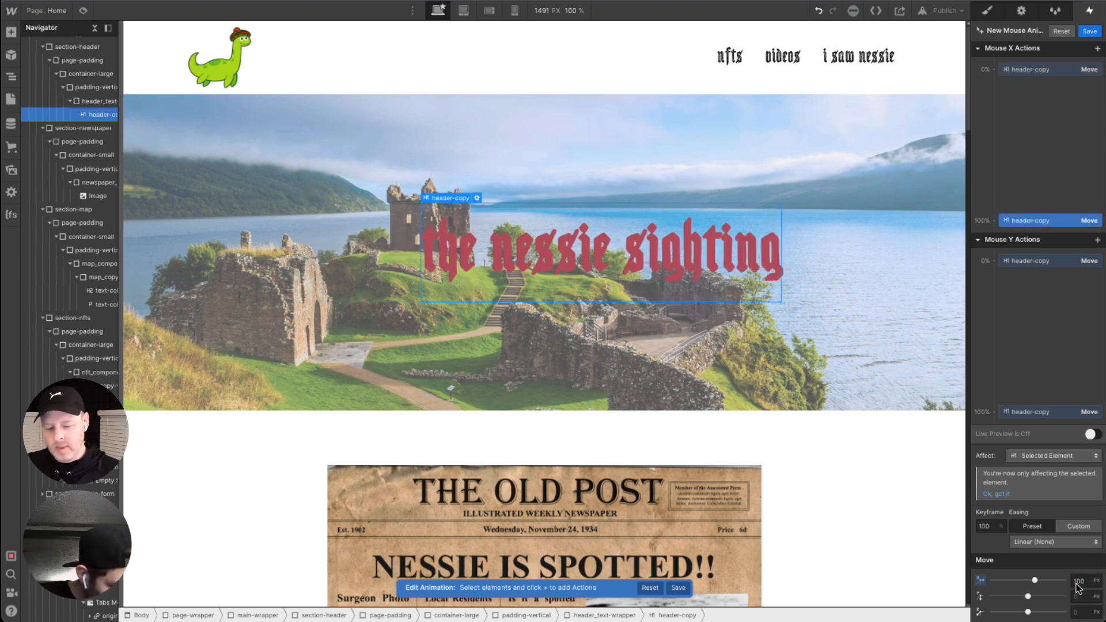
text(-)
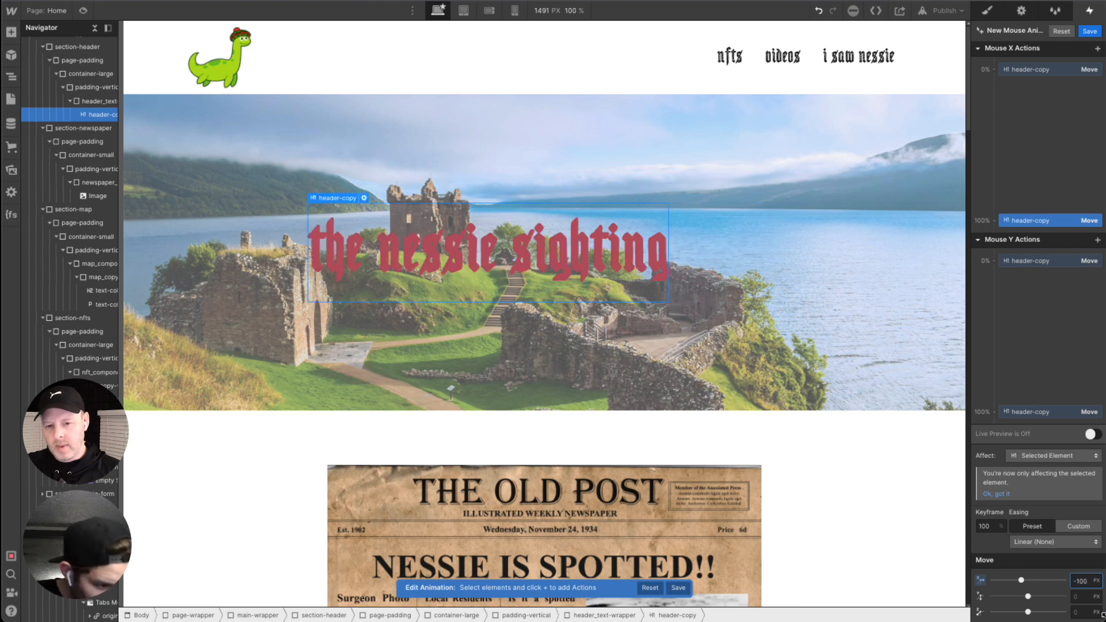
Step: Reverse the heading's Mouse Y movement with Y offsets of 100 px at 0% and -100 px at 100%
click(1040, 261)
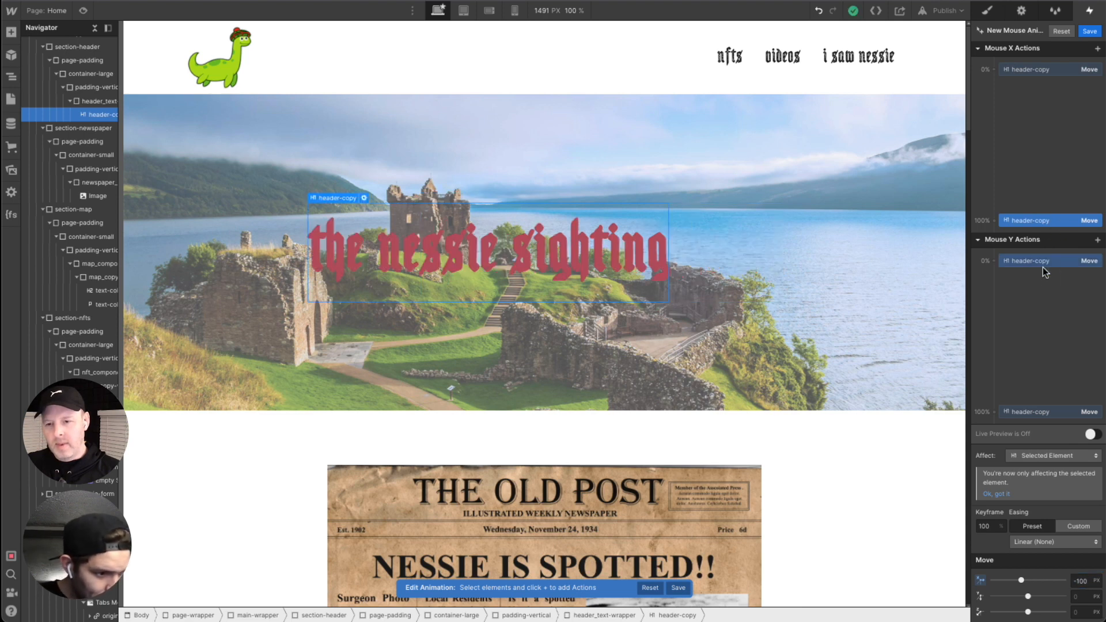
click(1083, 597)
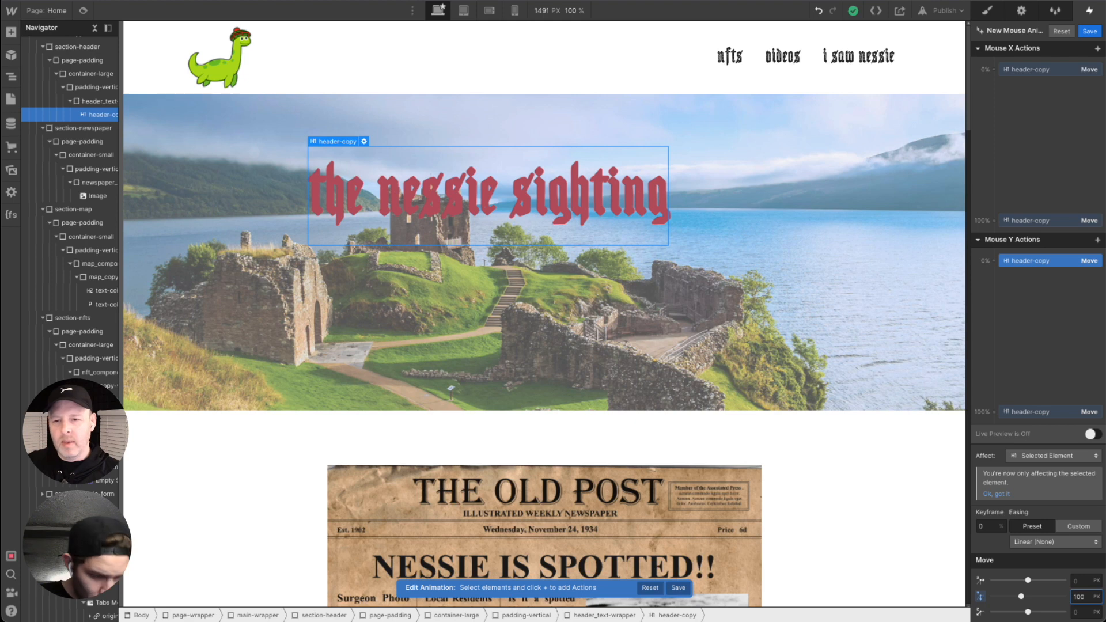
text(100)
click(1043, 411)
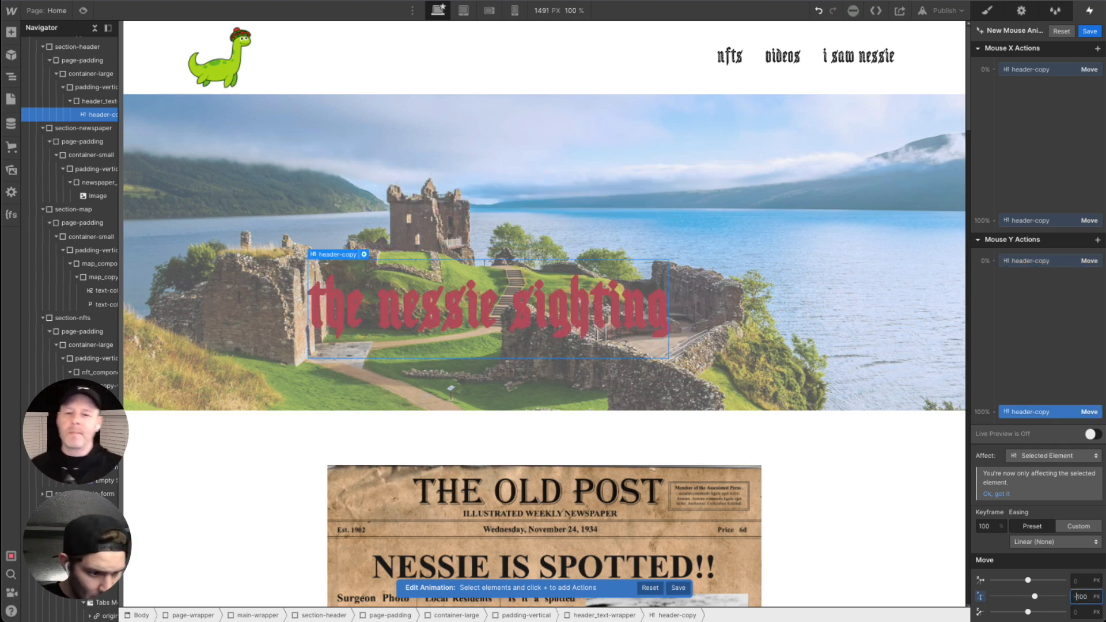
text(-)
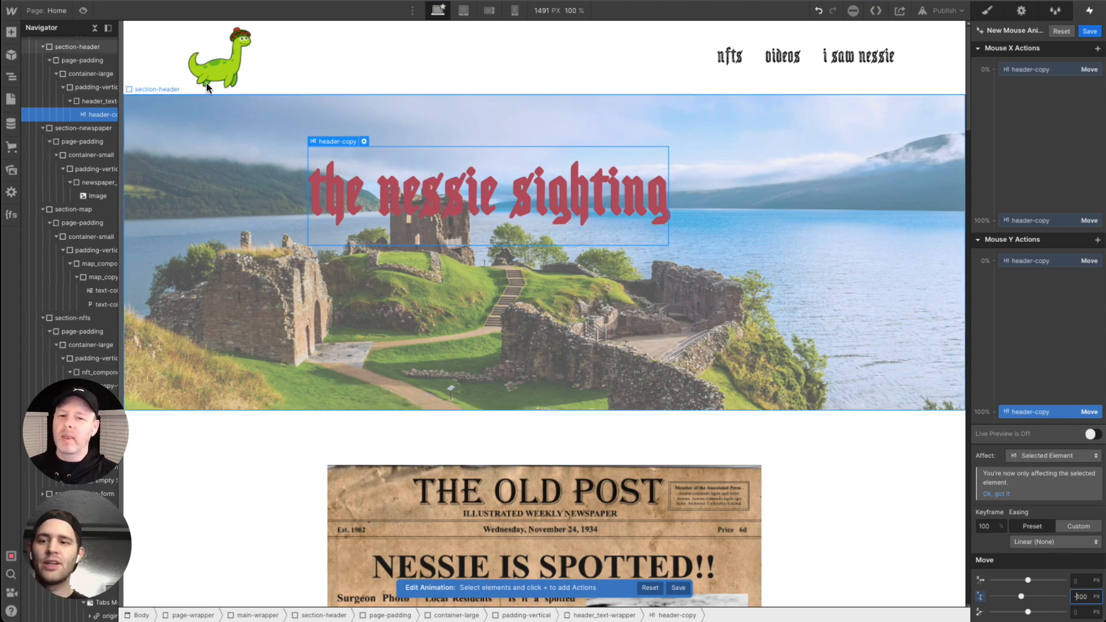
Step: Preview the reversed heading movement and look through the whole home page down to the footer links
click(84, 11)
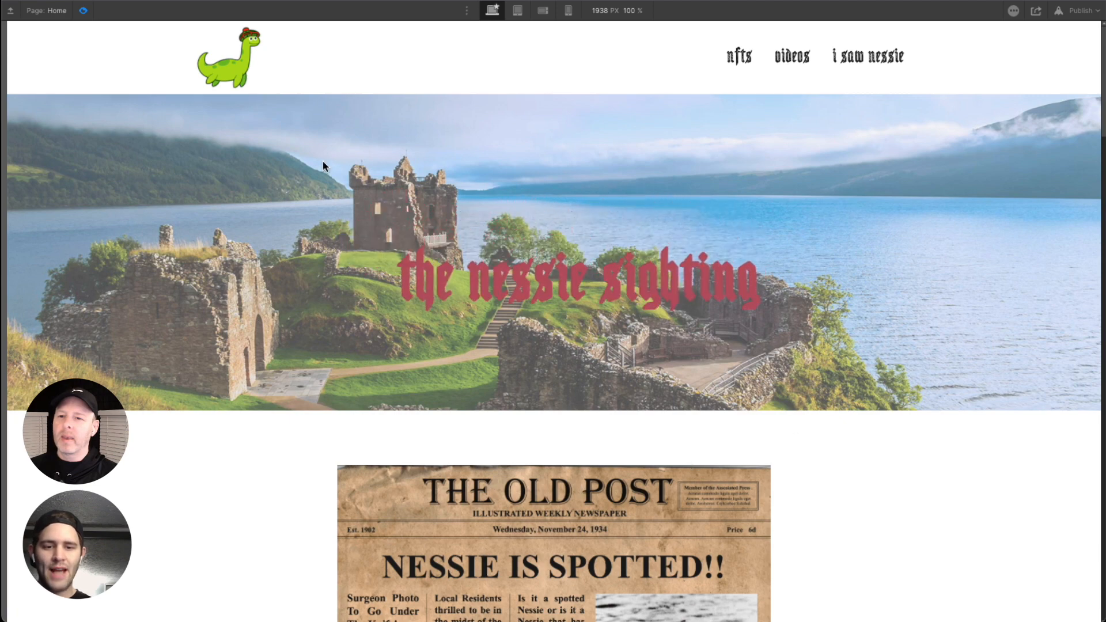
scroll(321, 457, down, 10)
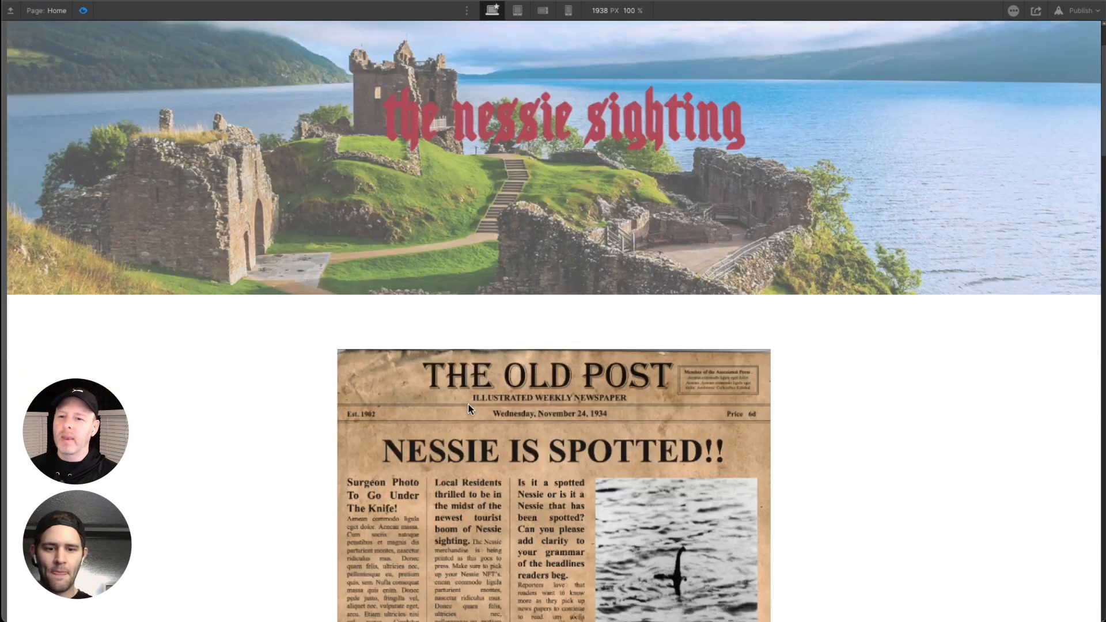
scroll(665, 389, down, 15)
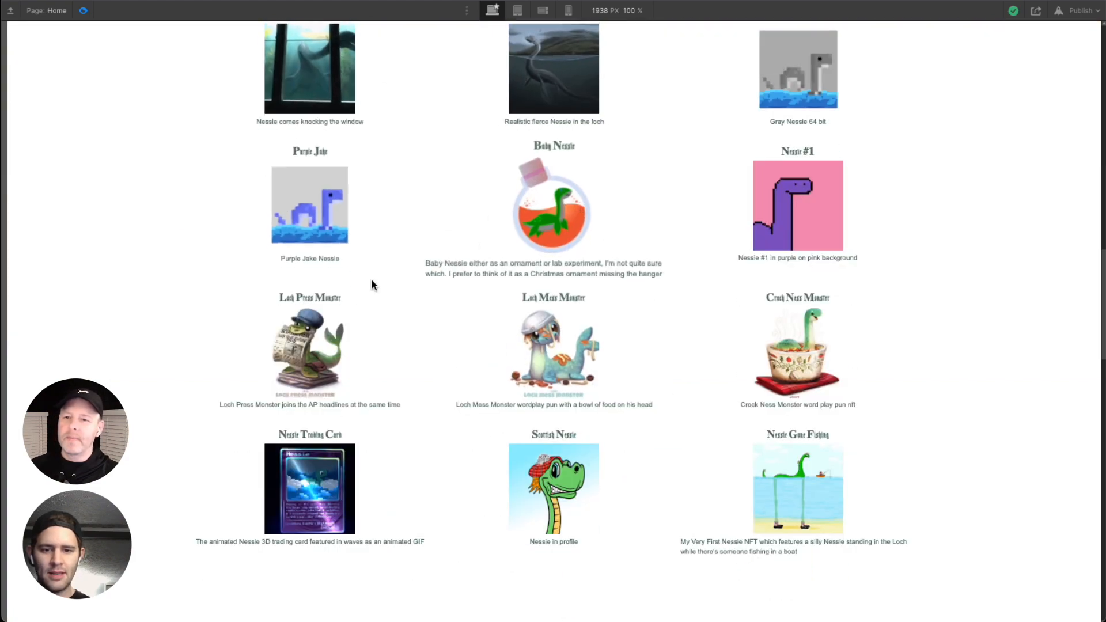
scroll(449, 365, down, 10)
scroll(484, 367, down, 20)
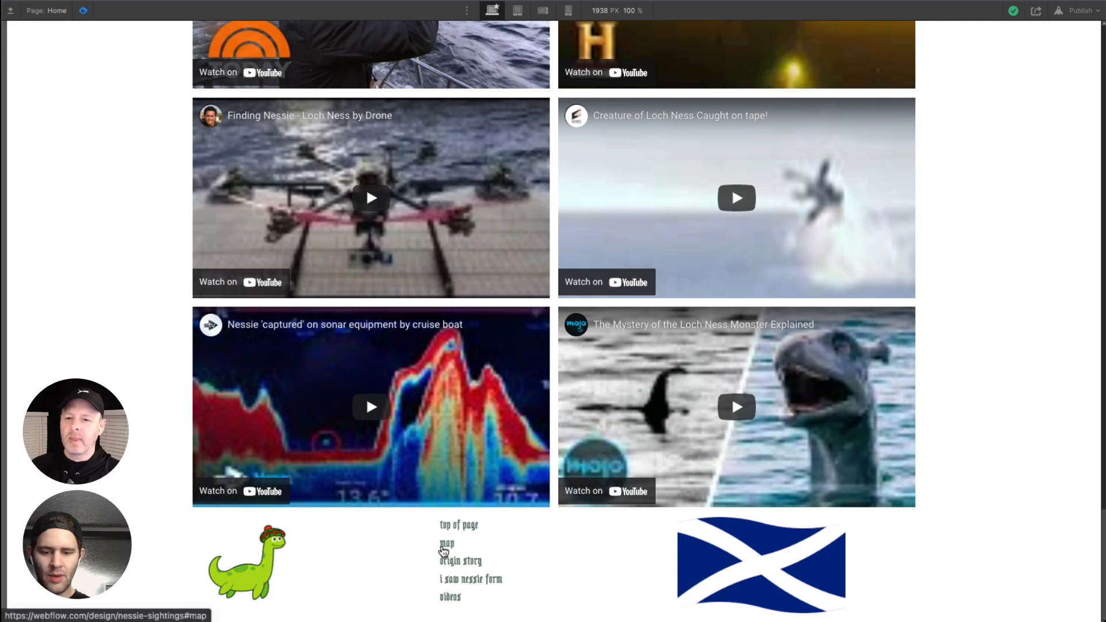
click(421, 568)
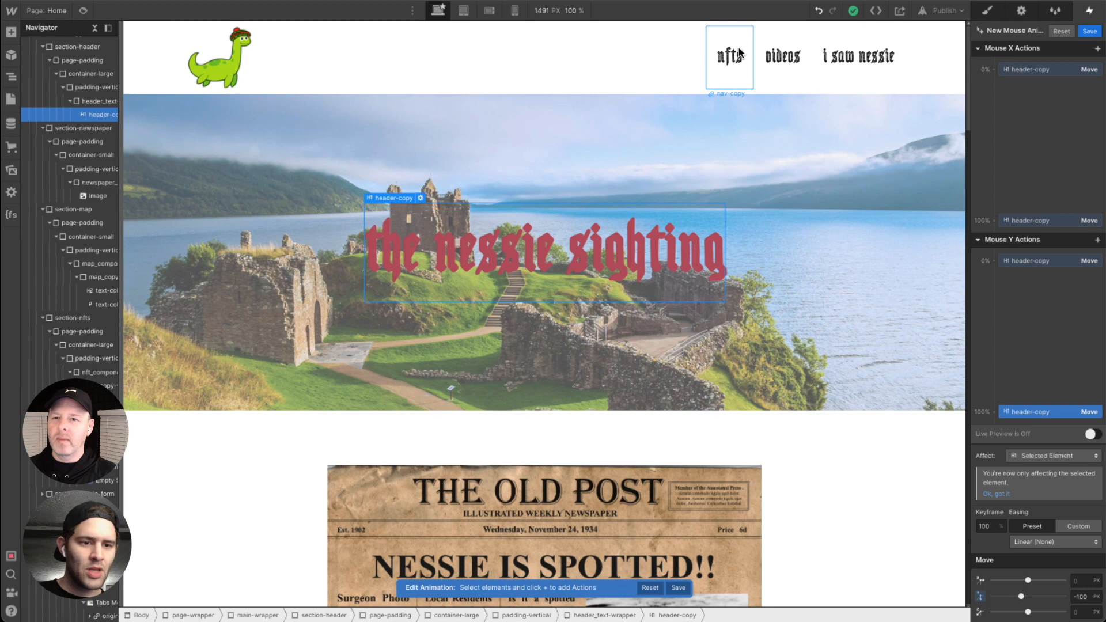
Step: Give the nfts navigation link's nav-copy class a brighter green text colour, #3d9c6c, in its Hover state
click(739, 54)
click(990, 10)
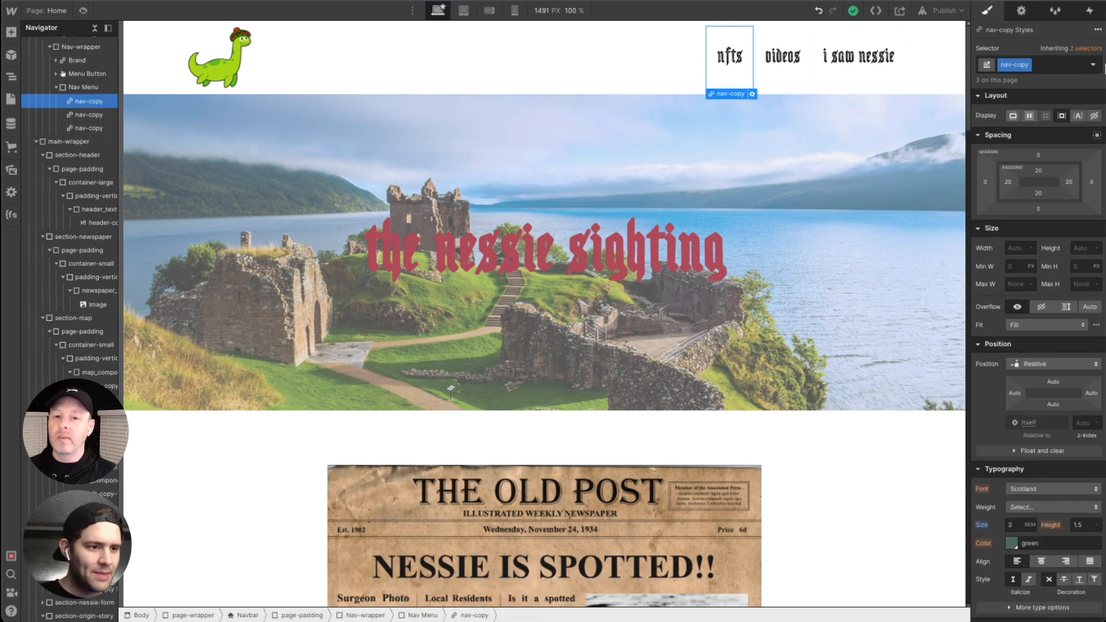
click(1093, 65)
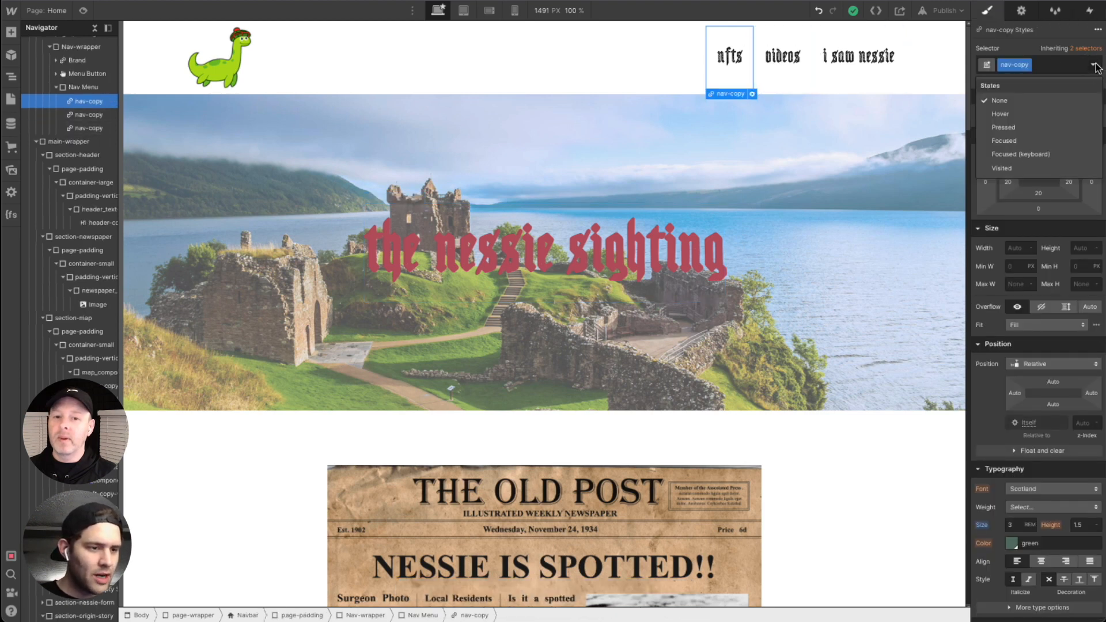
click(1017, 105)
scroll(1043, 295, down, 1)
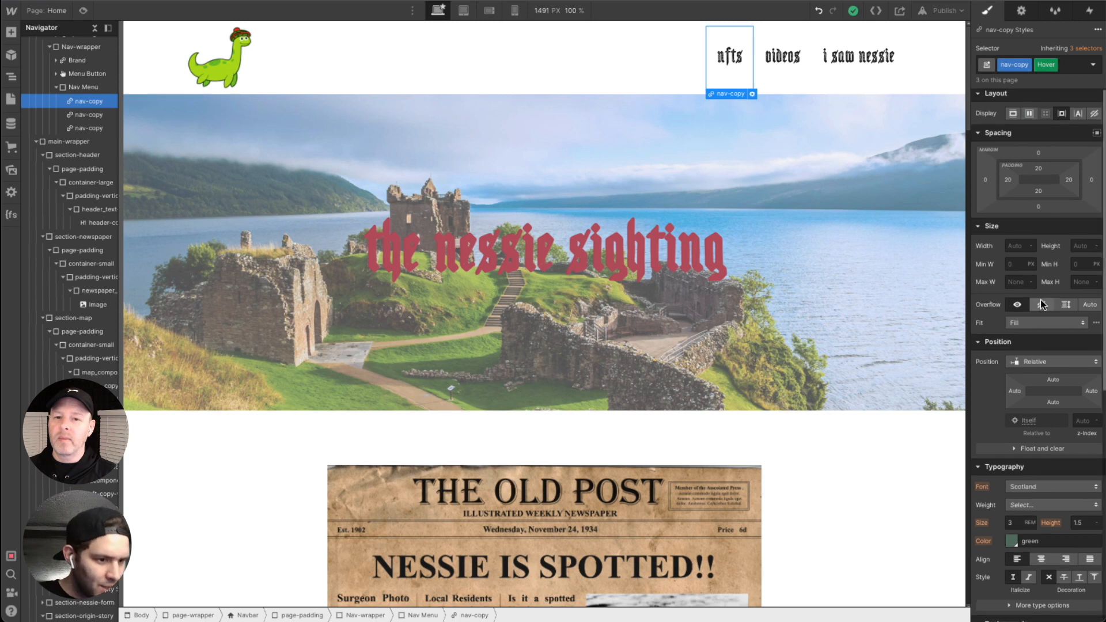
scroll(1031, 494, down, 1)
click(1011, 535)
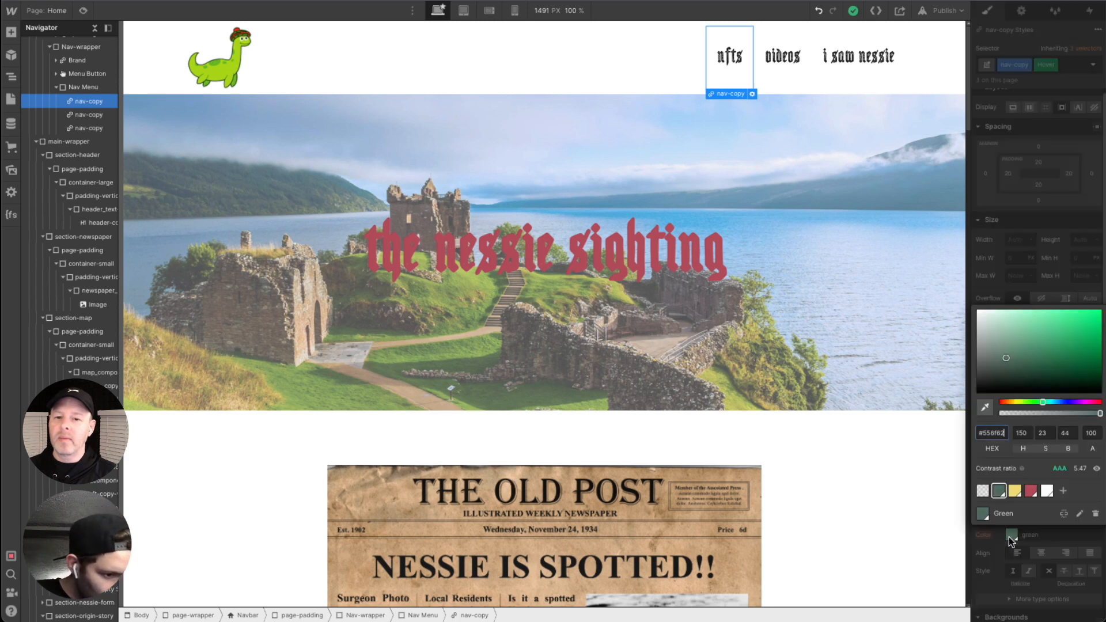
drag(1036, 348, 1054, 343)
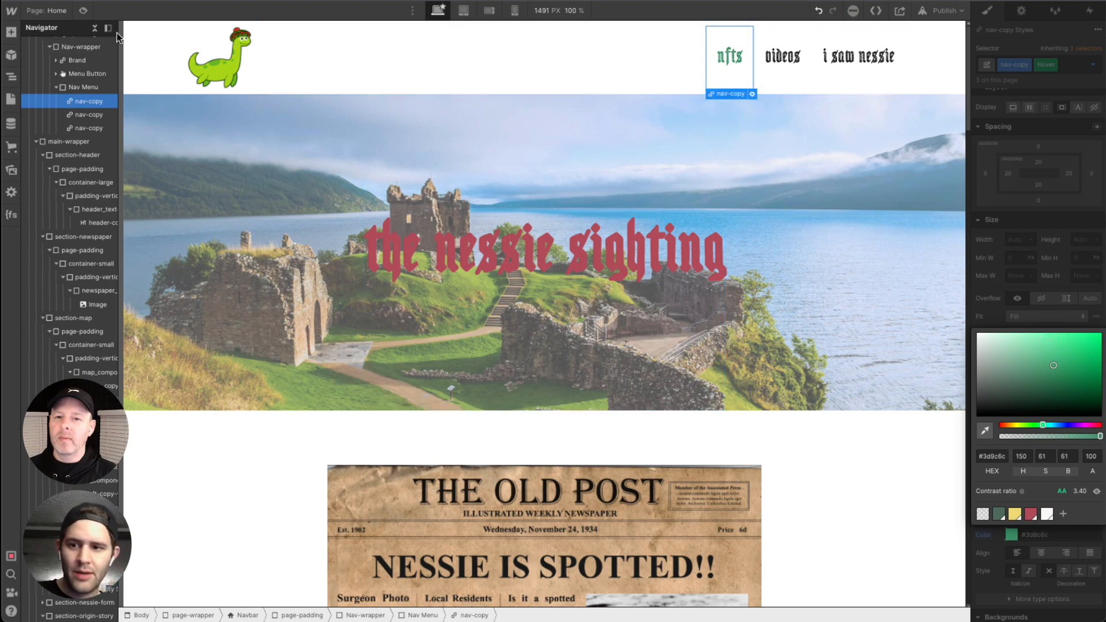
Step: Switch the nav-copy class back to its None state and preview the navigation link's hover colour
click(83, 9)
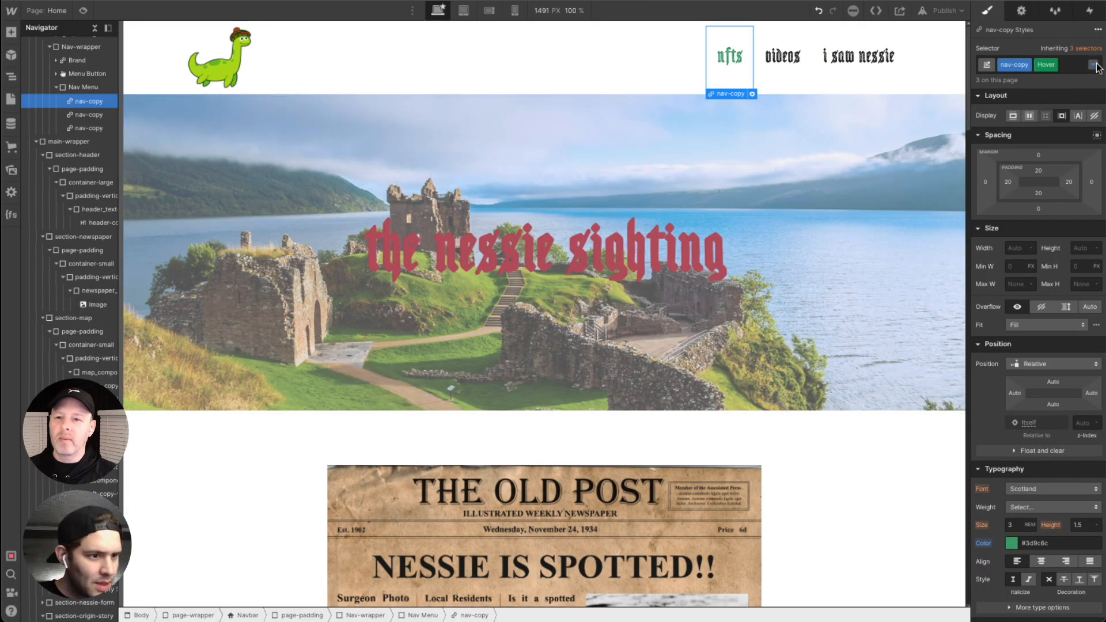
click(1097, 67)
click(1028, 90)
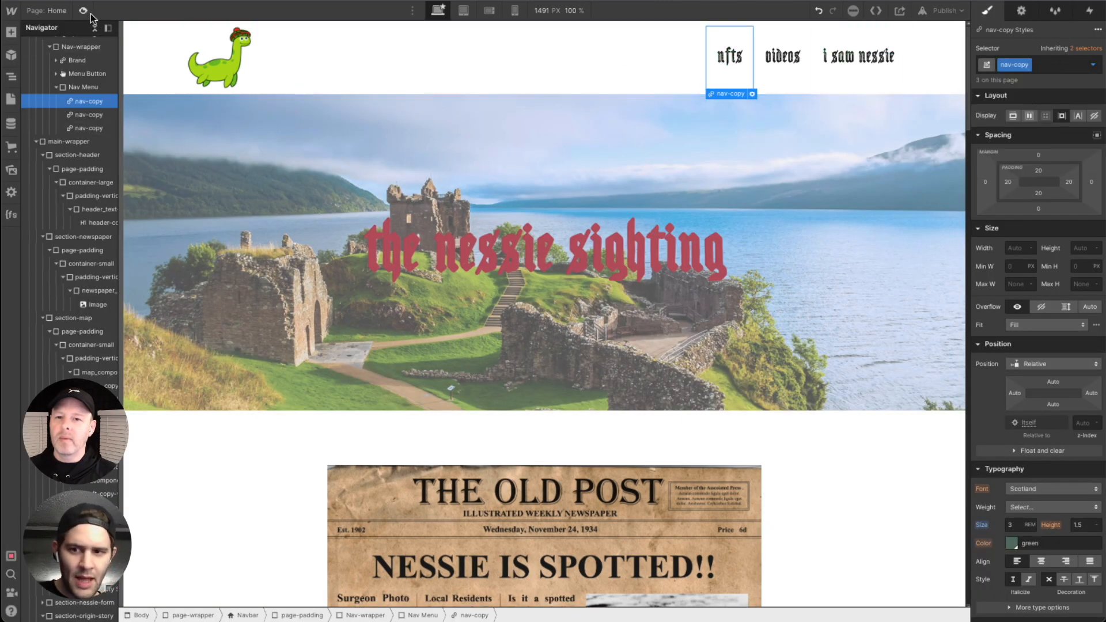
click(87, 12)
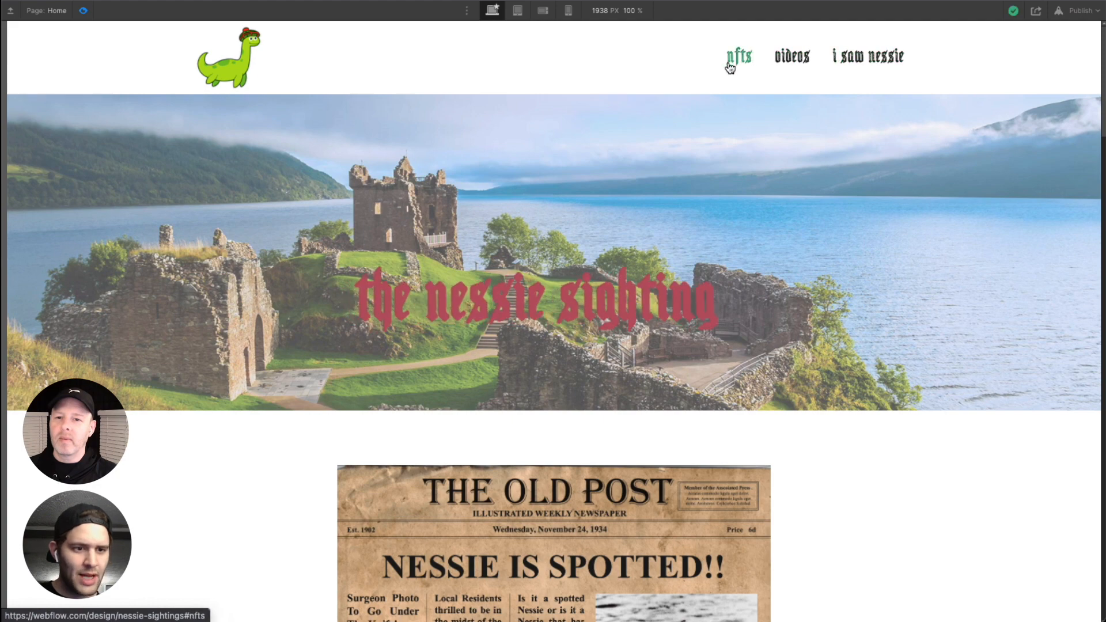
Step: Preview the page at the tablet breakpoint, testing how the hamburger menu opens and closes, and return to the design view
click(516, 12)
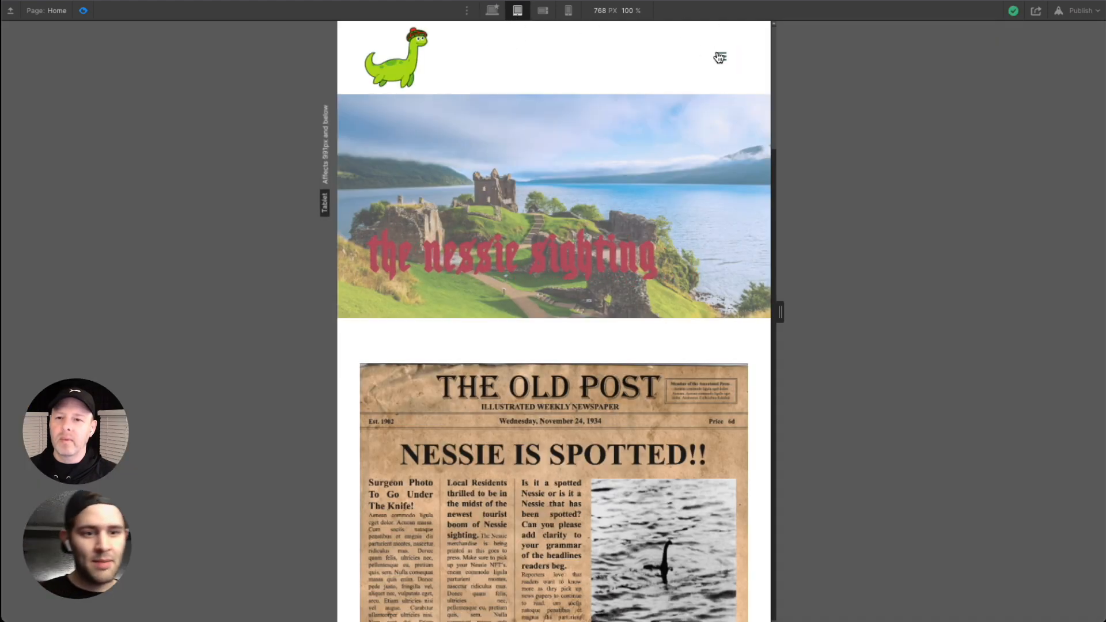
click(720, 58)
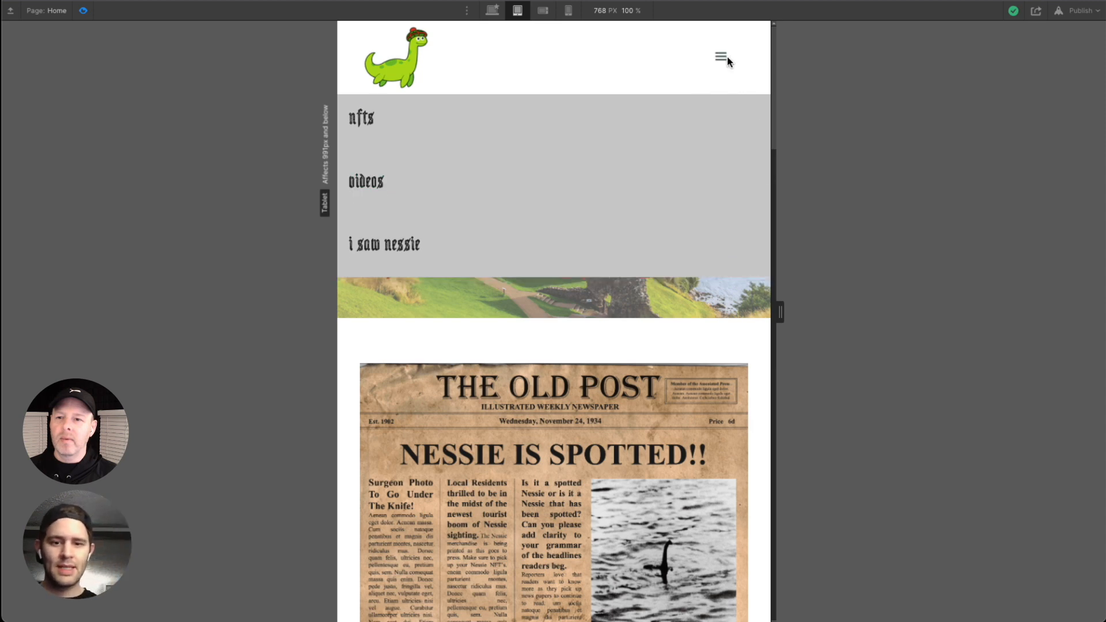
click(727, 57)
click(723, 57)
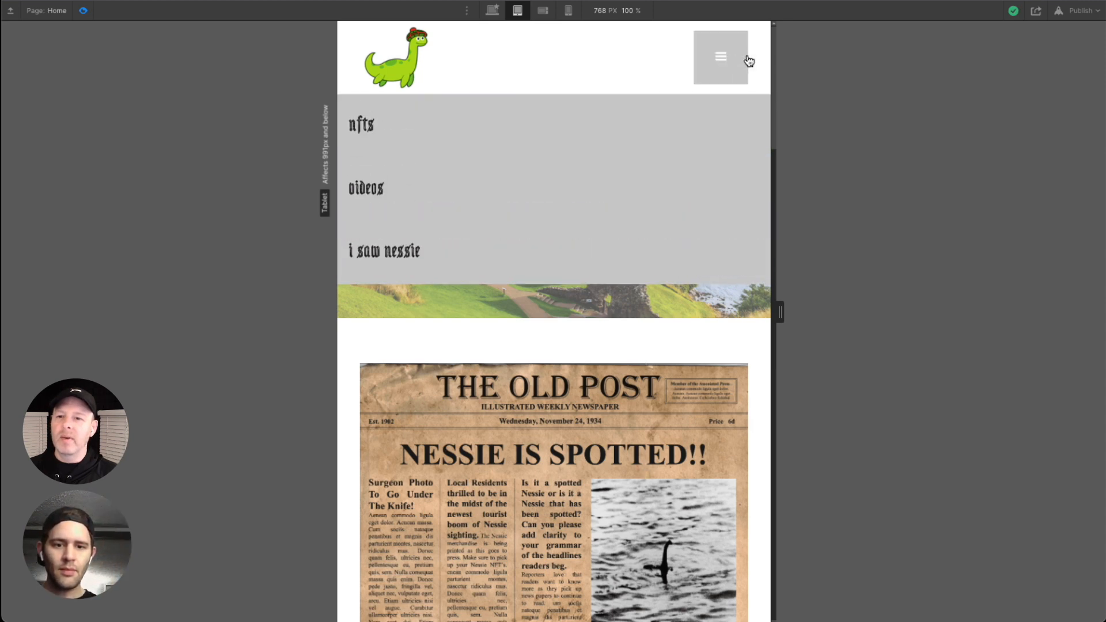
click(85, 12)
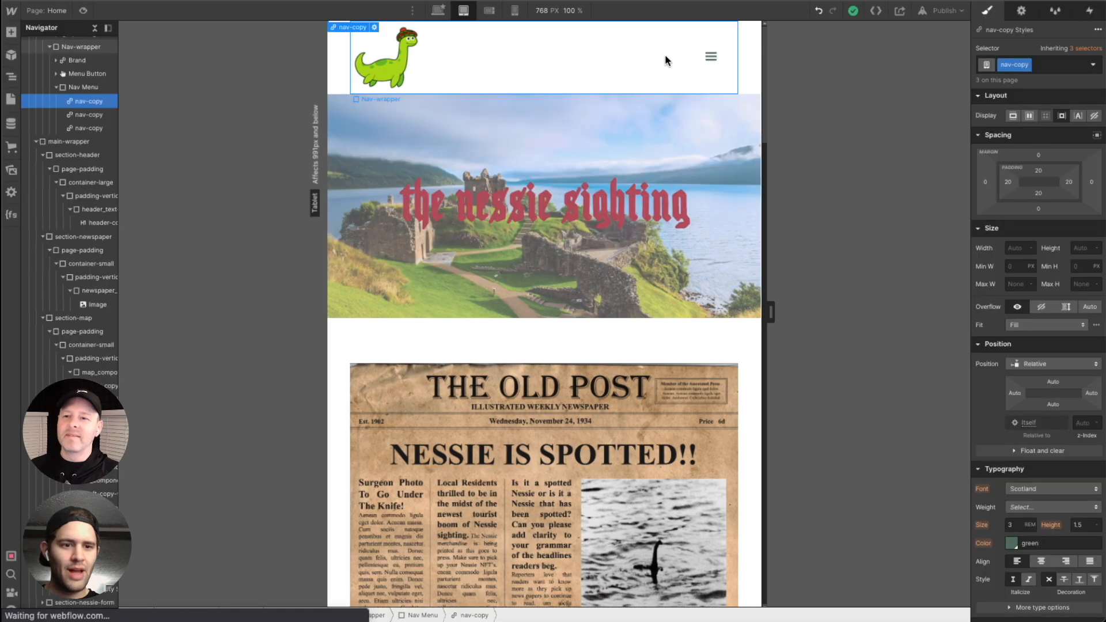
Step: Show the Menu Button's navbar menu opened on the tablet canvas for styling
click(710, 58)
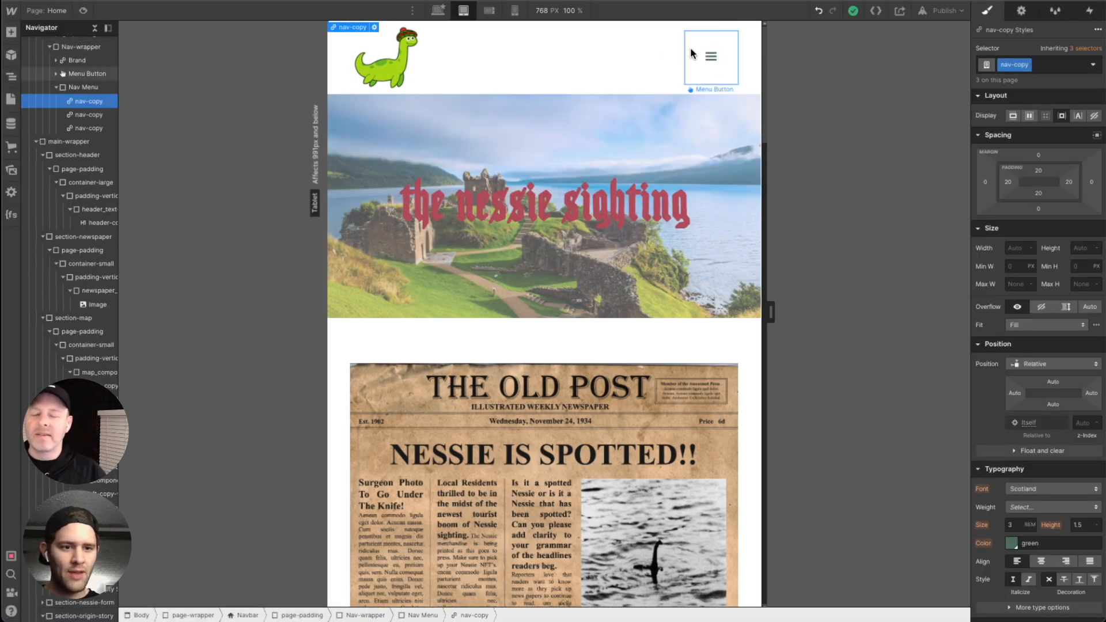
click(1020, 13)
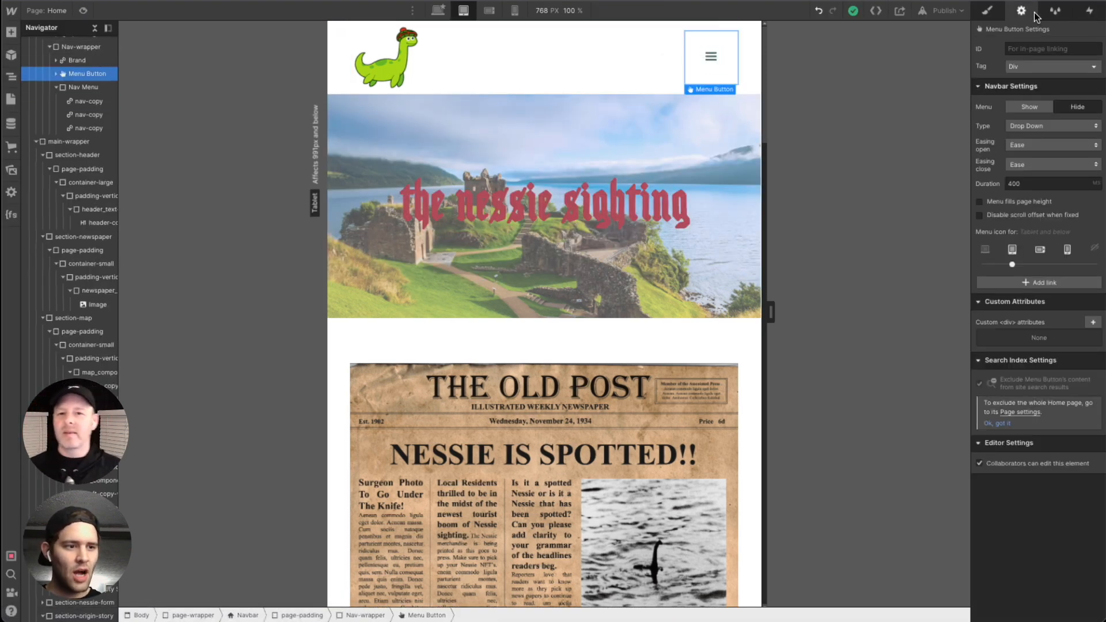
click(1046, 108)
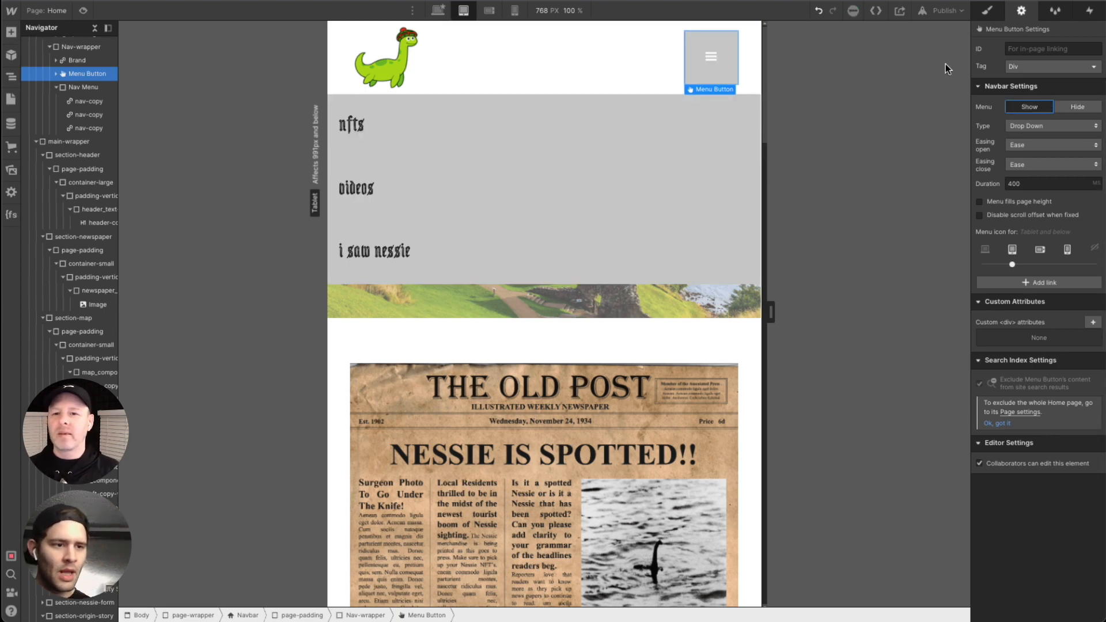
Step: Set the Menu Button's background colour to white, #ffffff, for the opened menu
click(987, 12)
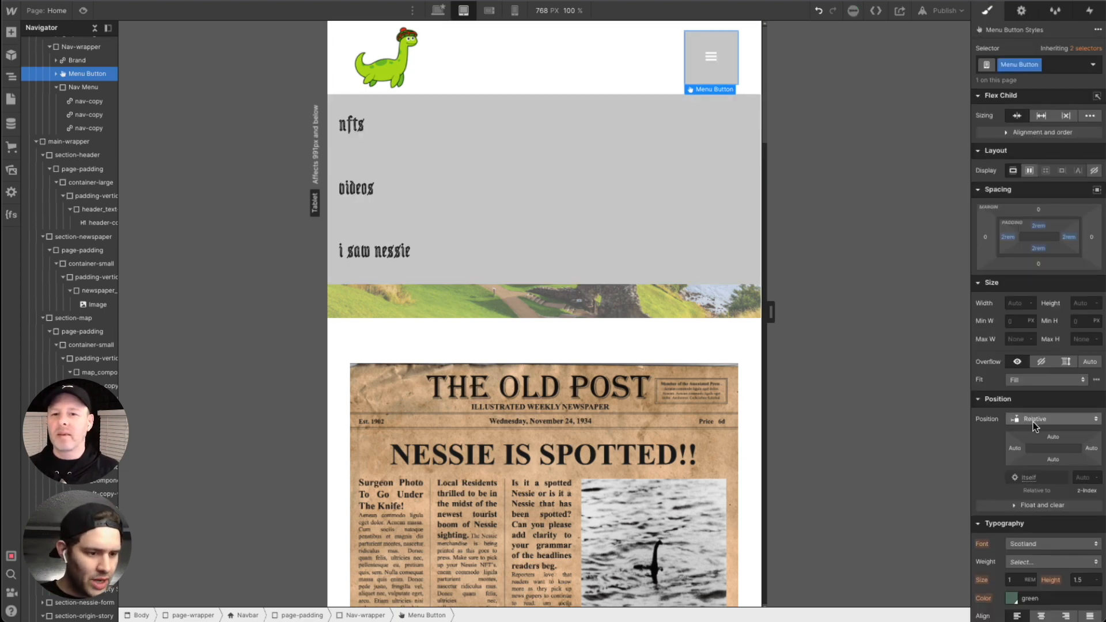
scroll(1016, 487, down, 1)
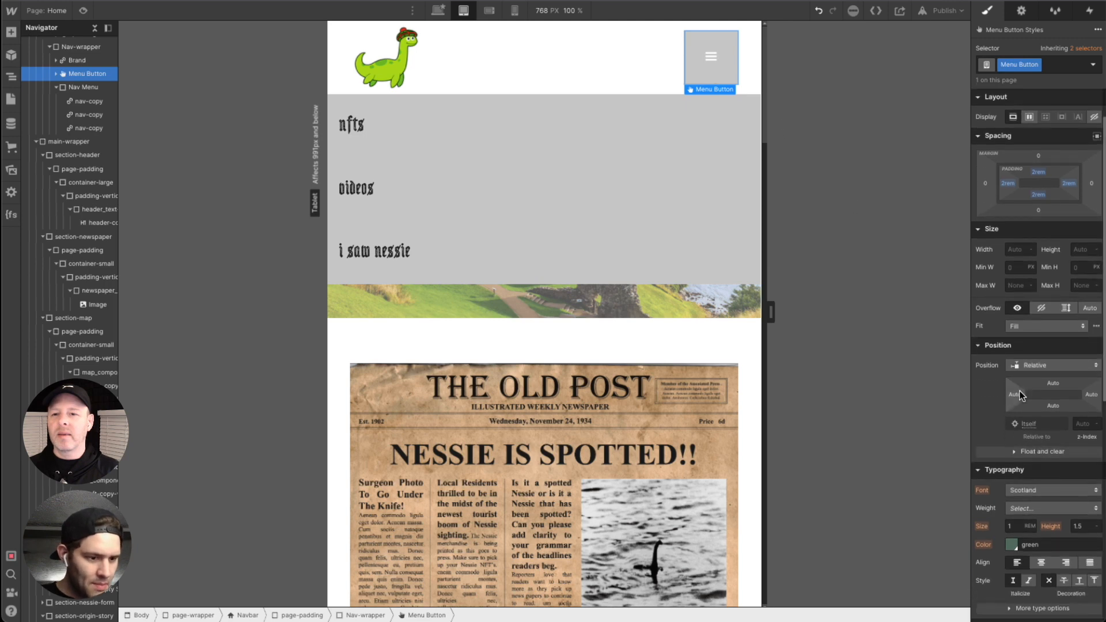
scroll(1015, 507, down, 3)
click(1012, 503)
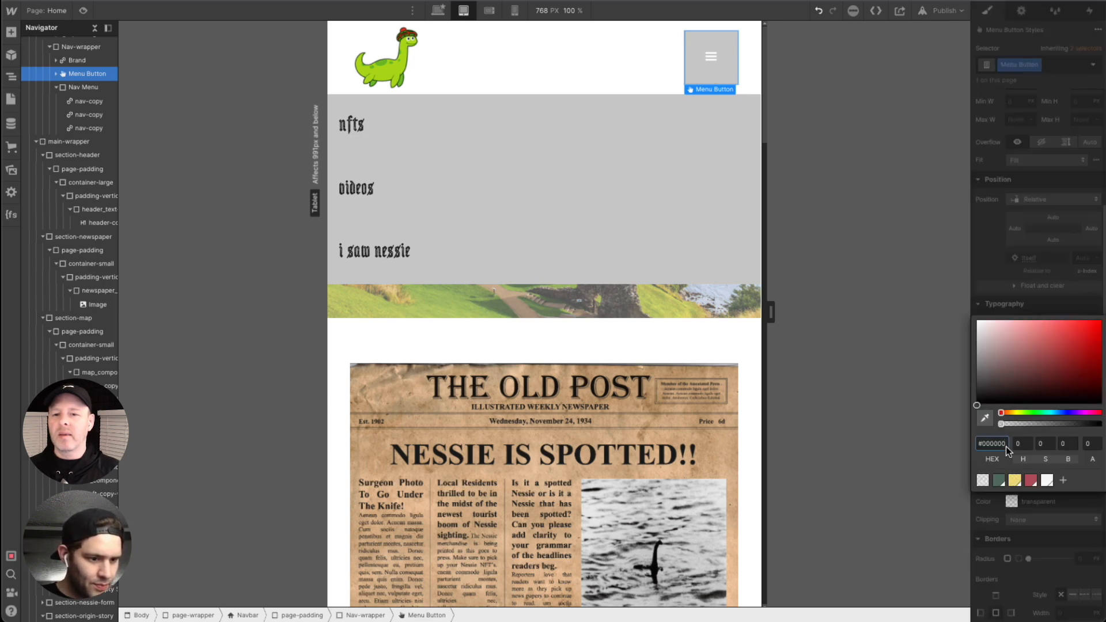
mouse_move(1004, 346)
mouse_down()
mouse_move(934, 286)
mouse_move(953, 279)
mouse_up()
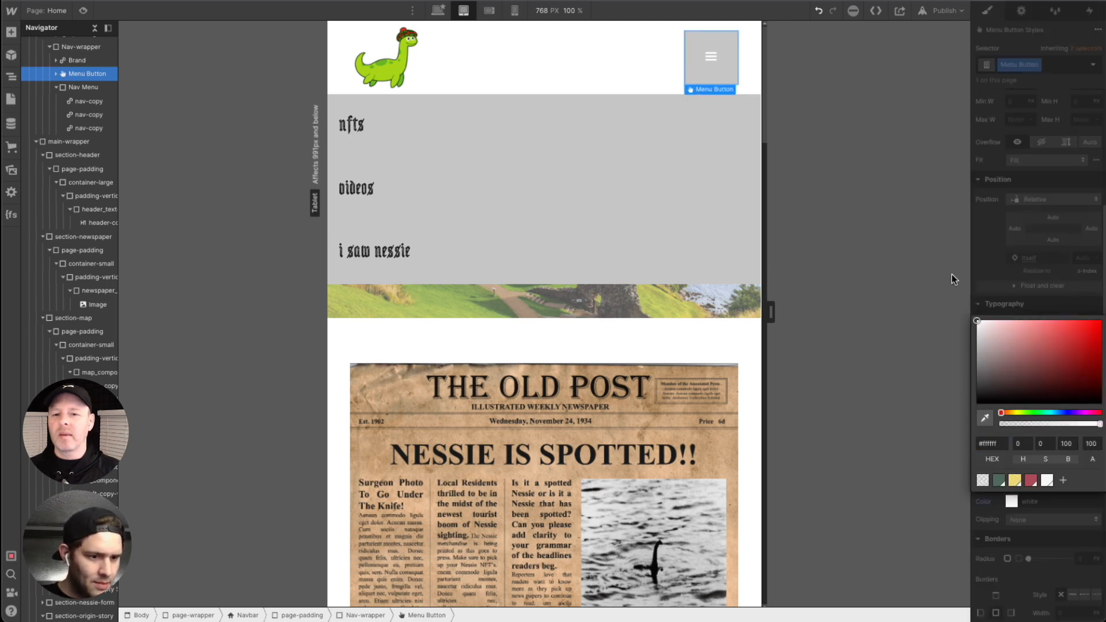
click(724, 44)
drag(994, 351, 922, 275)
Step: Try the Green swatch as the hamburger icon's background, undo it, and apply Green to the icon's text colour instead
click(717, 60)
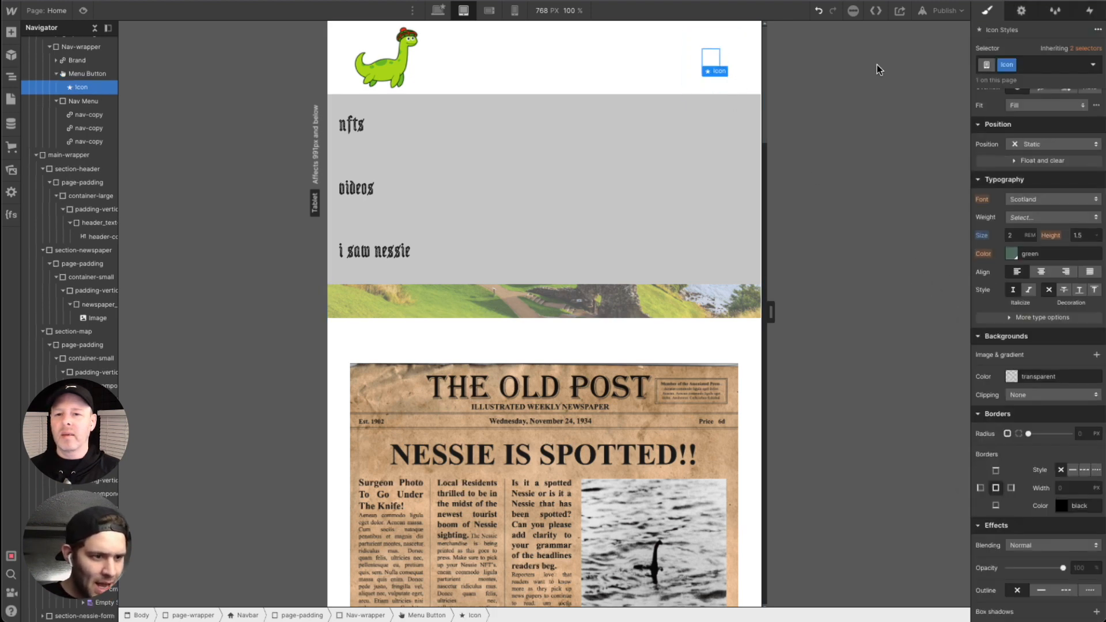
scroll(1033, 407, down, 1)
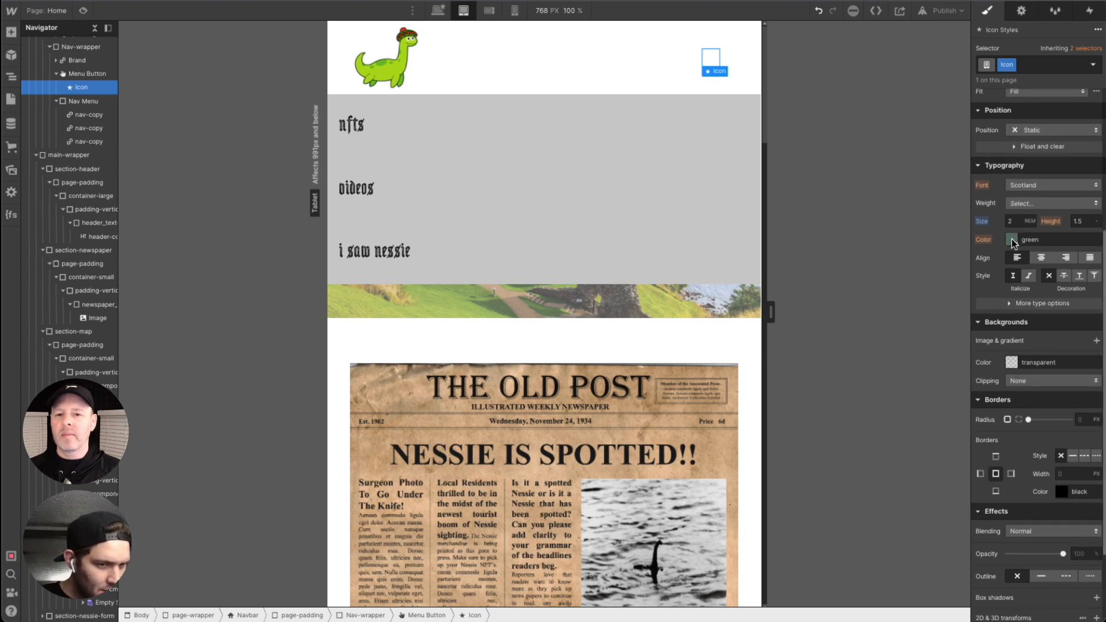
click(1011, 363)
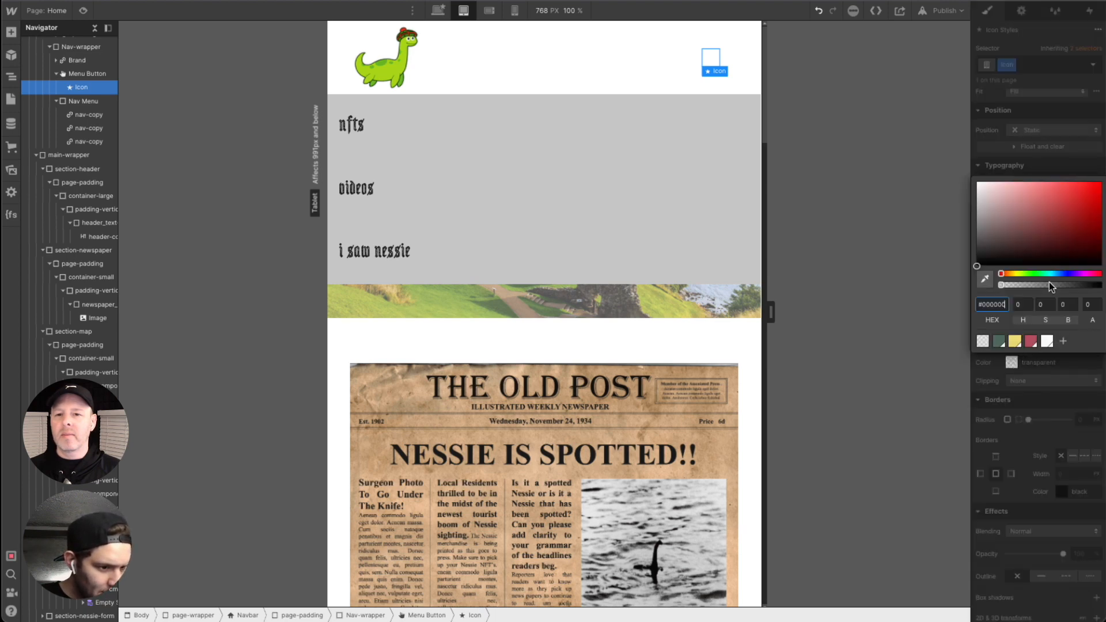
click(1004, 342)
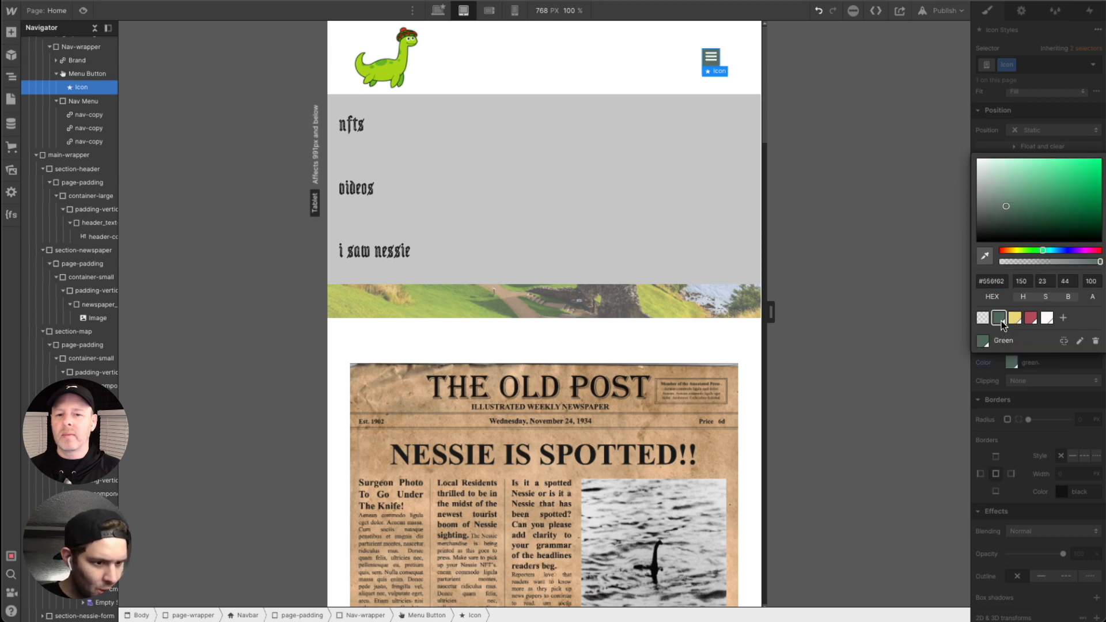
key(ctrl+z)
click(1043, 117)
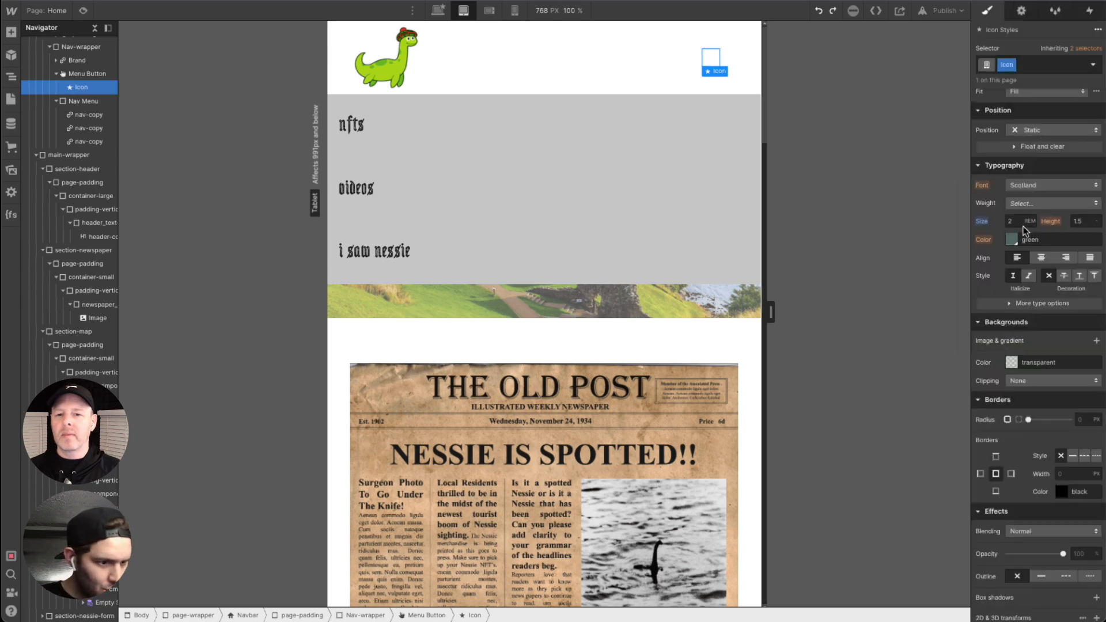
click(1012, 240)
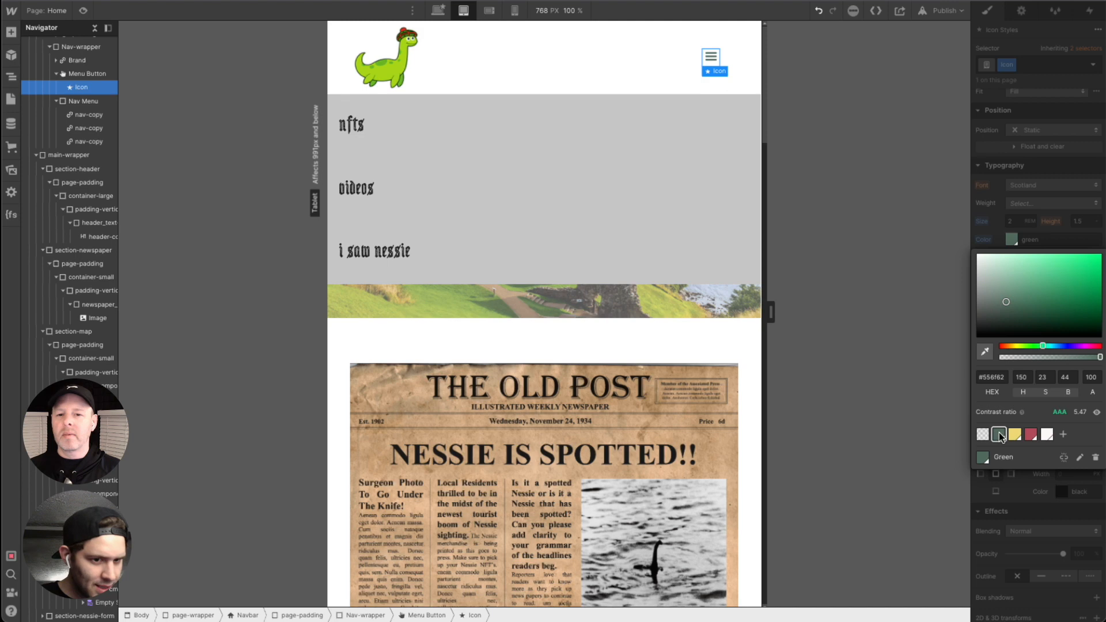
Step: Give the nav-copy links a white background, #ffffff, and centre their text at the tablet breakpoint
click(517, 114)
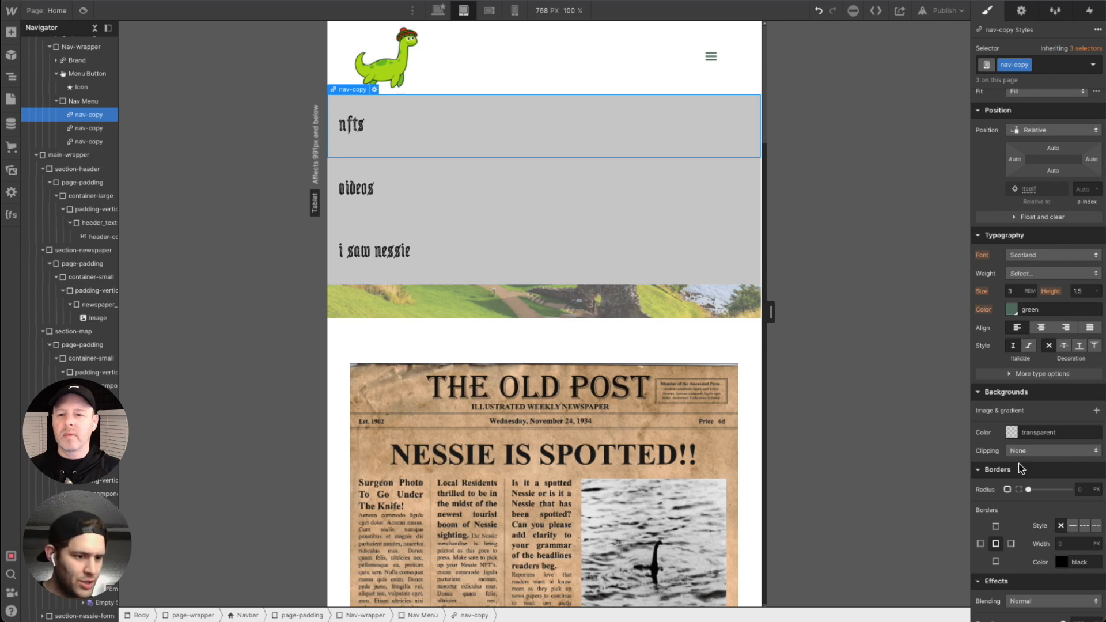
click(1015, 431)
drag(996, 463, 936, 433)
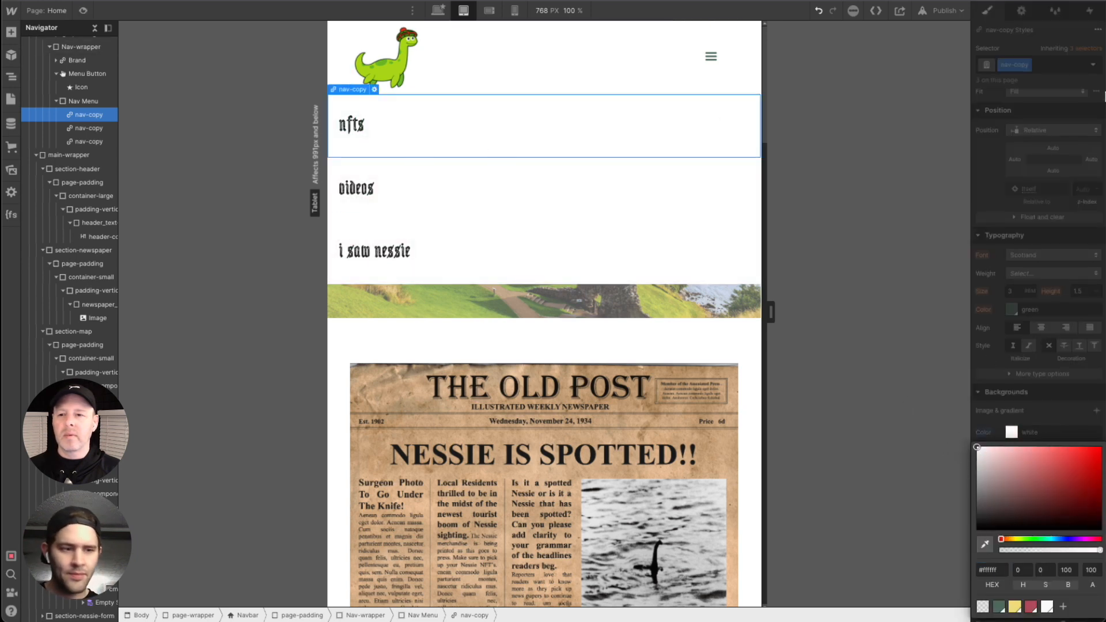
click(1093, 164)
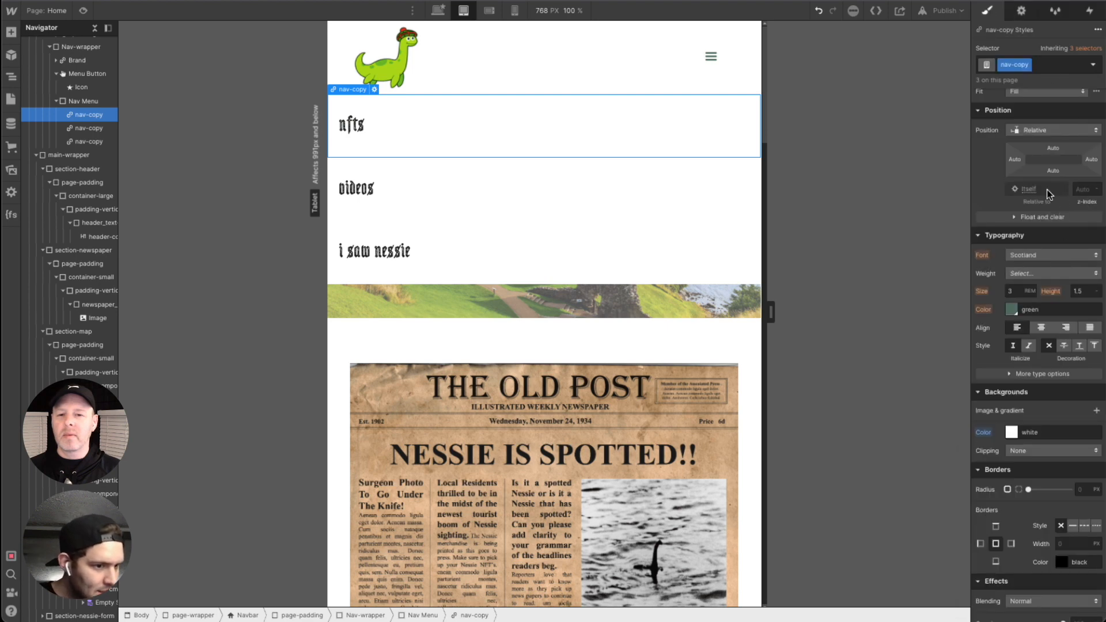
scroll(1067, 170, up, 4)
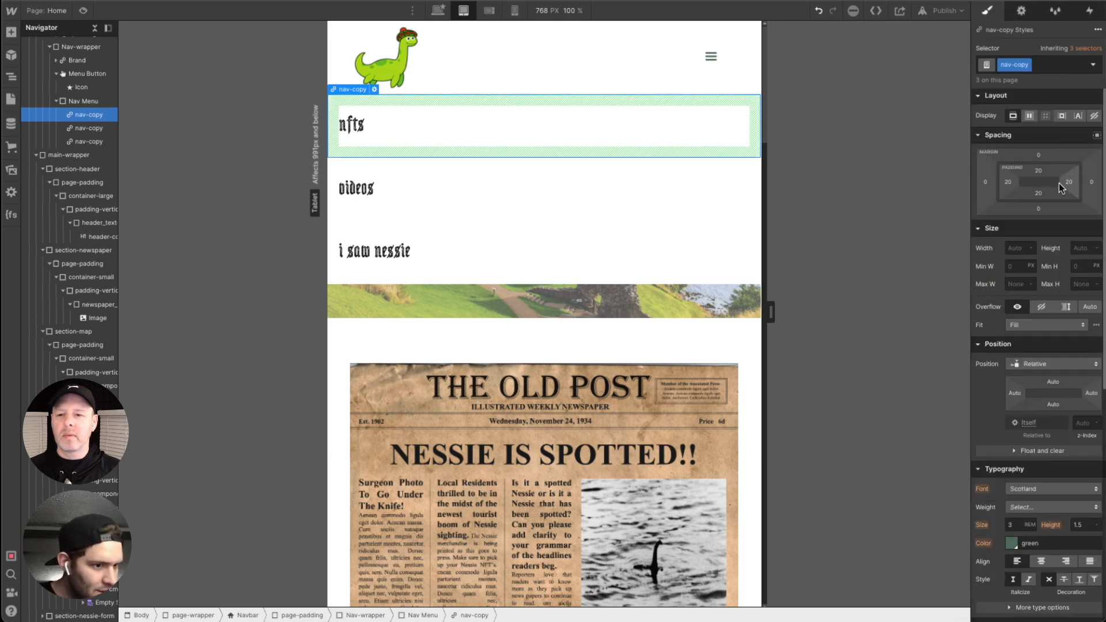
click(1041, 562)
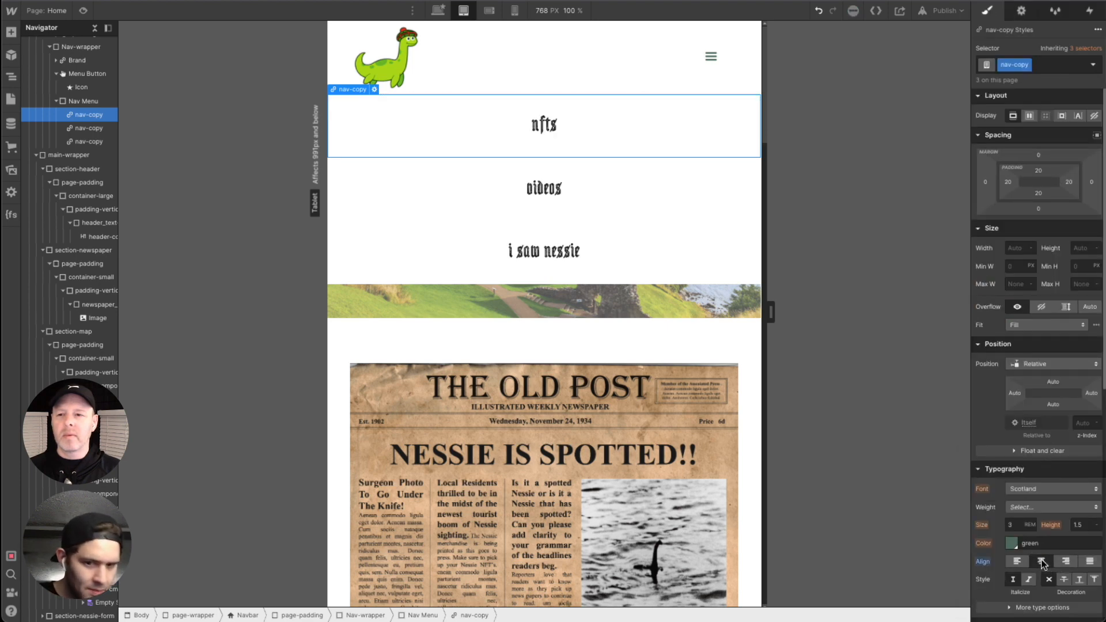
Step: Preview the restyled tablet menu by opening and closing it several times, and return to the design view
click(83, 10)
click(715, 59)
click(727, 65)
click(731, 65)
click(730, 63)
click(727, 57)
click(723, 55)
click(720, 63)
click(716, 60)
click(83, 10)
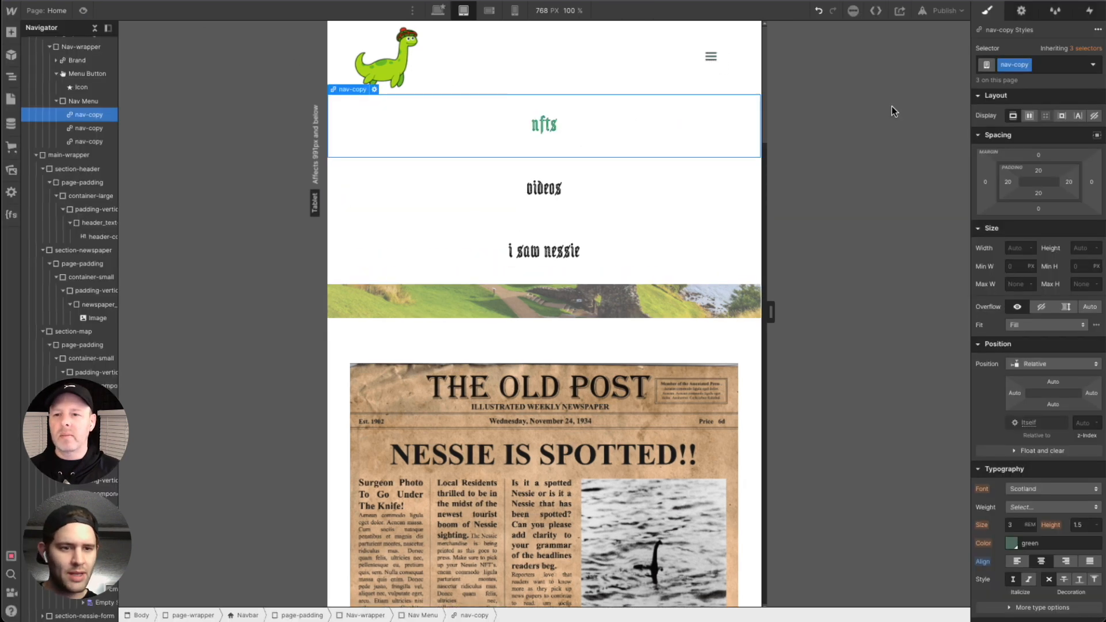
Step: Try the Over Right menu type for the Menu Button and return it to Drop Down
click(1021, 10)
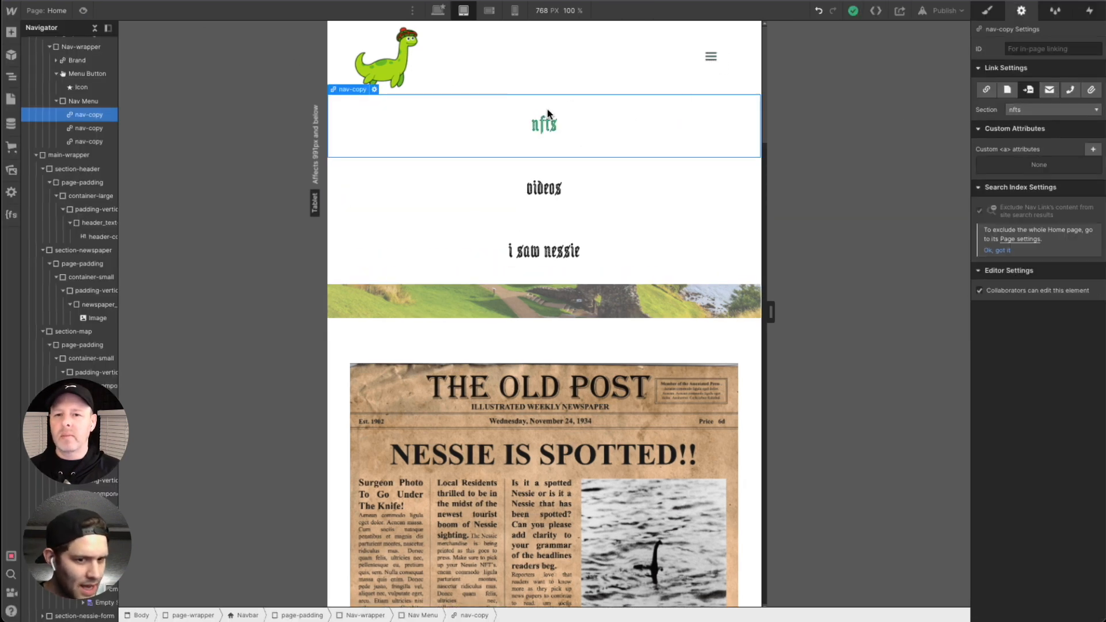
click(733, 68)
click(1049, 125)
click(1052, 140)
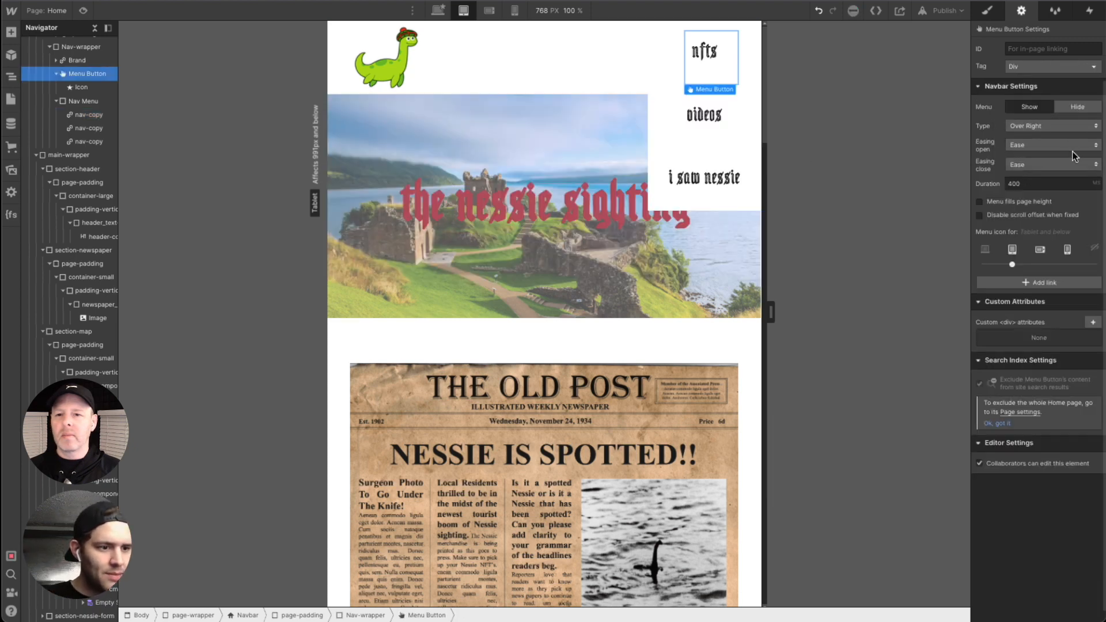
click(1051, 128)
click(1042, 140)
click(1042, 125)
click(1036, 99)
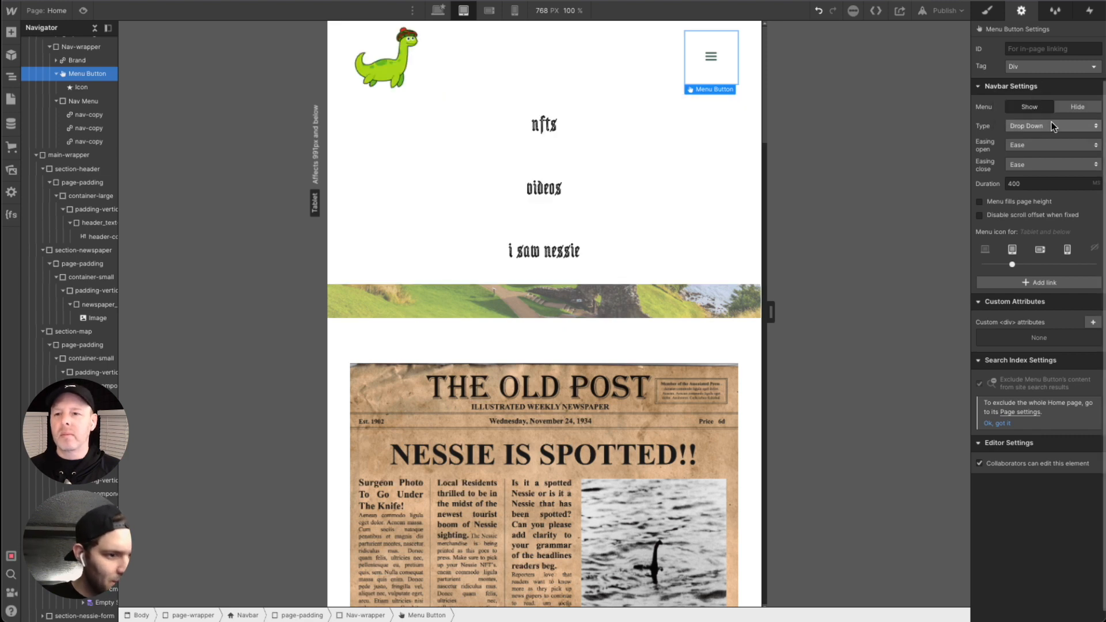
Step: Set the menu's opening easing to Ease In and its closing easing to Ease In Out
click(1021, 141)
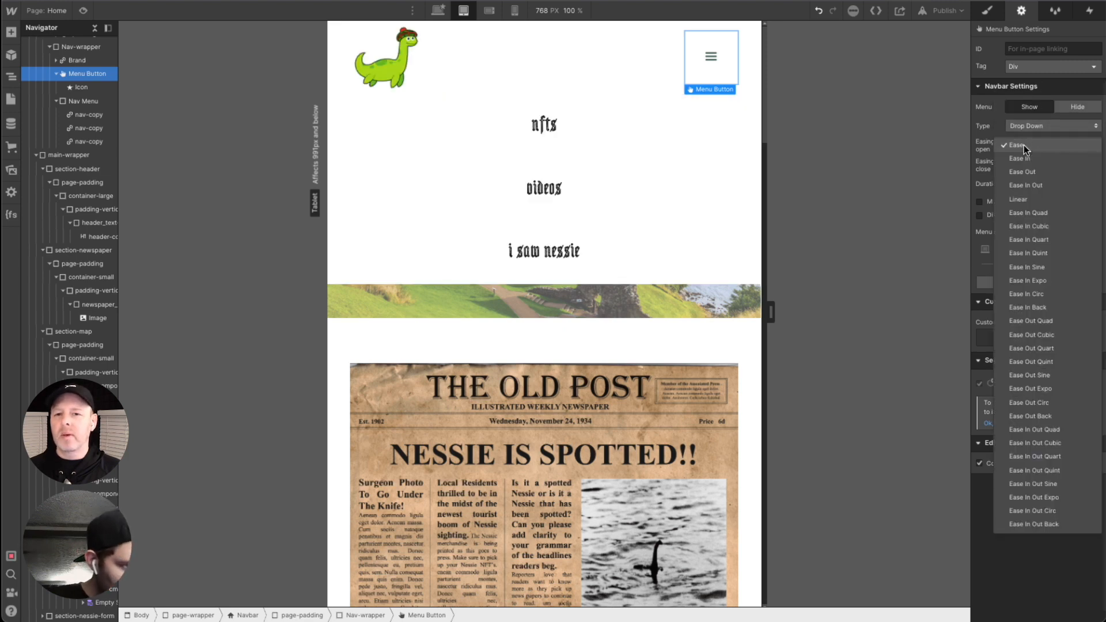
click(1028, 156)
click(1029, 162)
click(1031, 173)
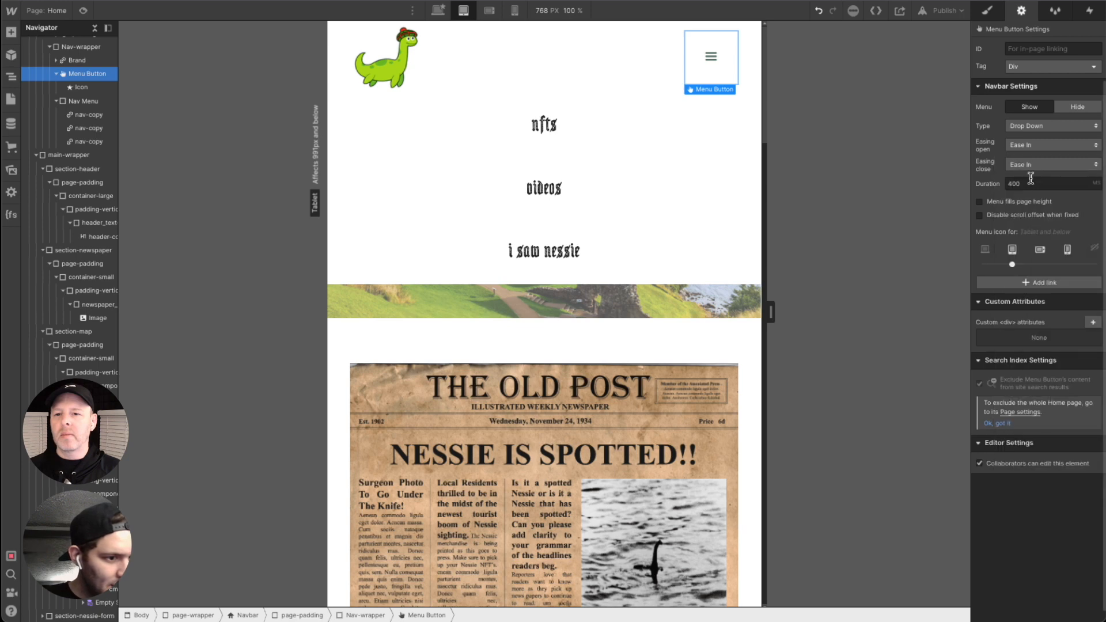
click(1043, 169)
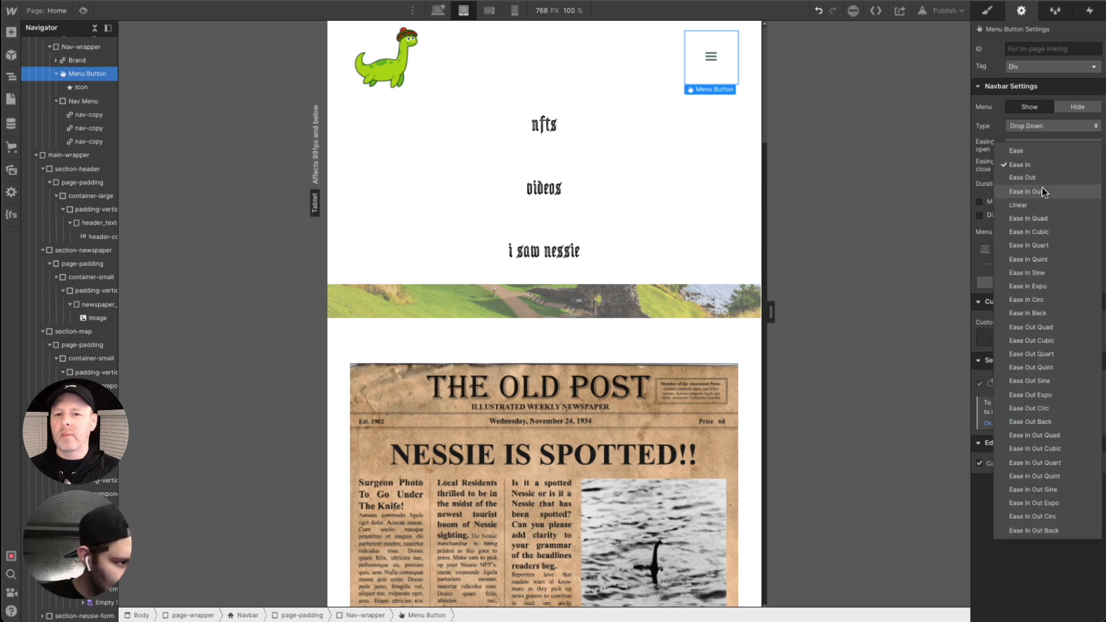
click(1042, 187)
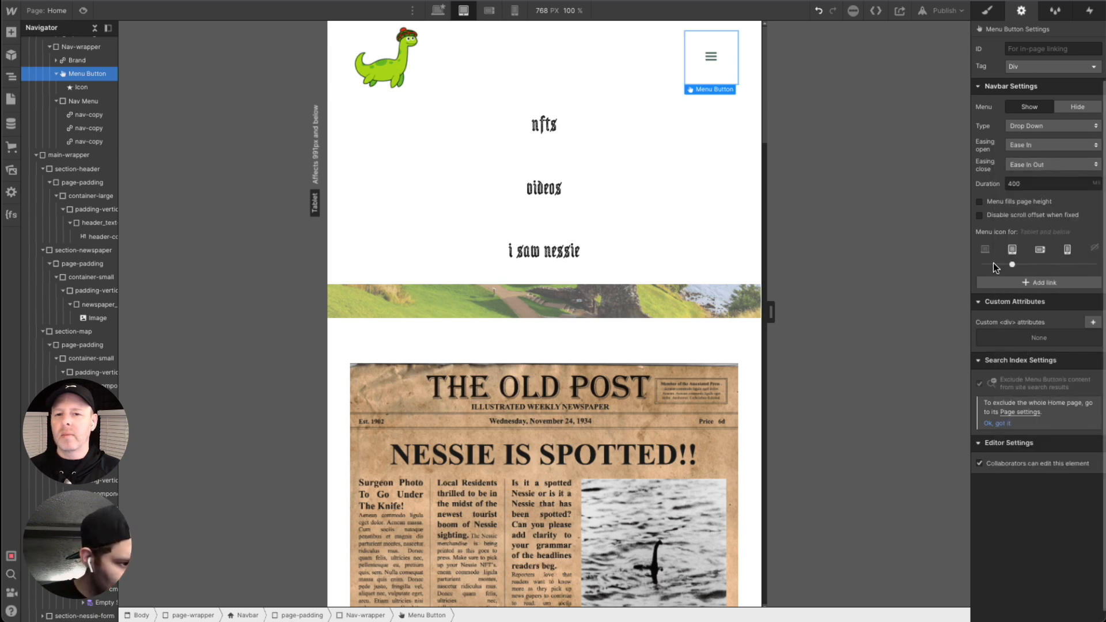
Step: Preview the menu's new easing at tablet width and look through the home page down to the footer
click(83, 11)
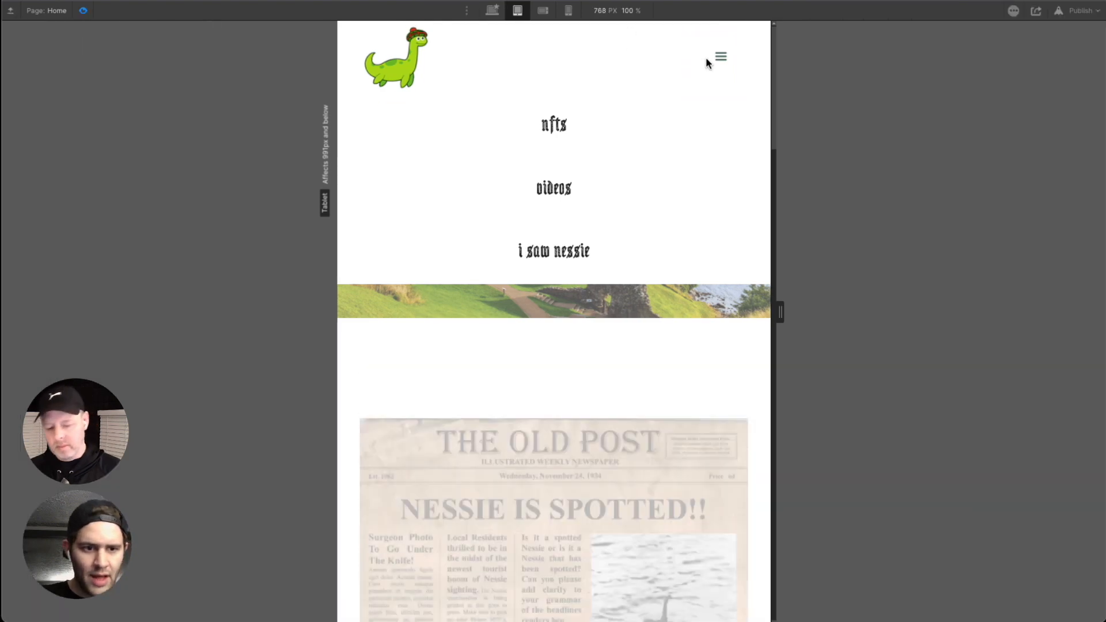
click(721, 60)
click(724, 63)
click(723, 62)
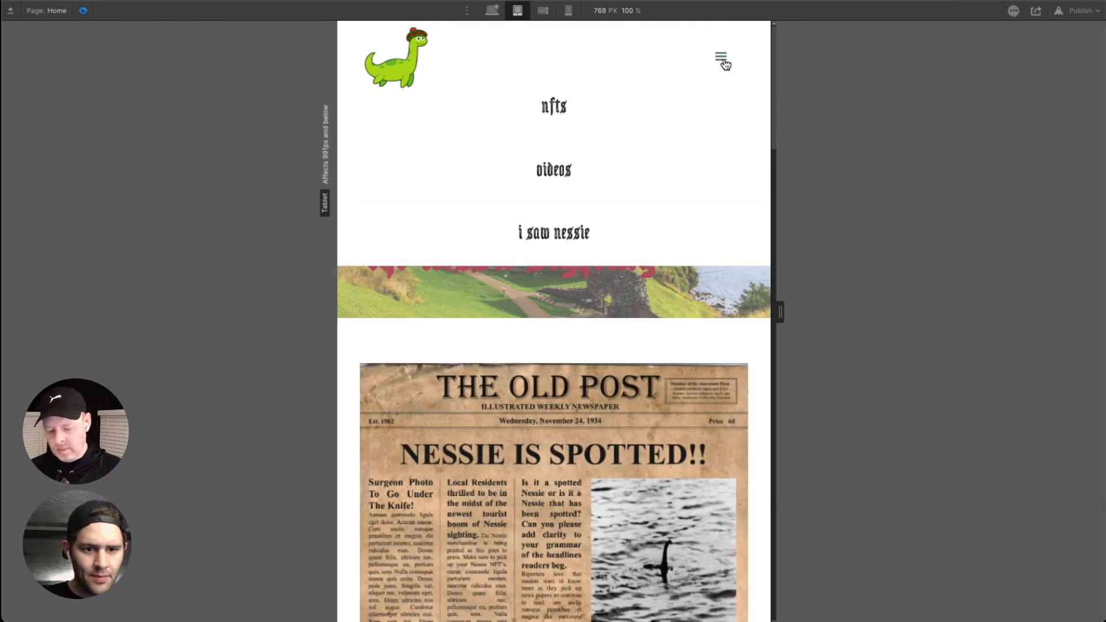
scroll(738, 173, down, 4)
scroll(743, 175, down, 20)
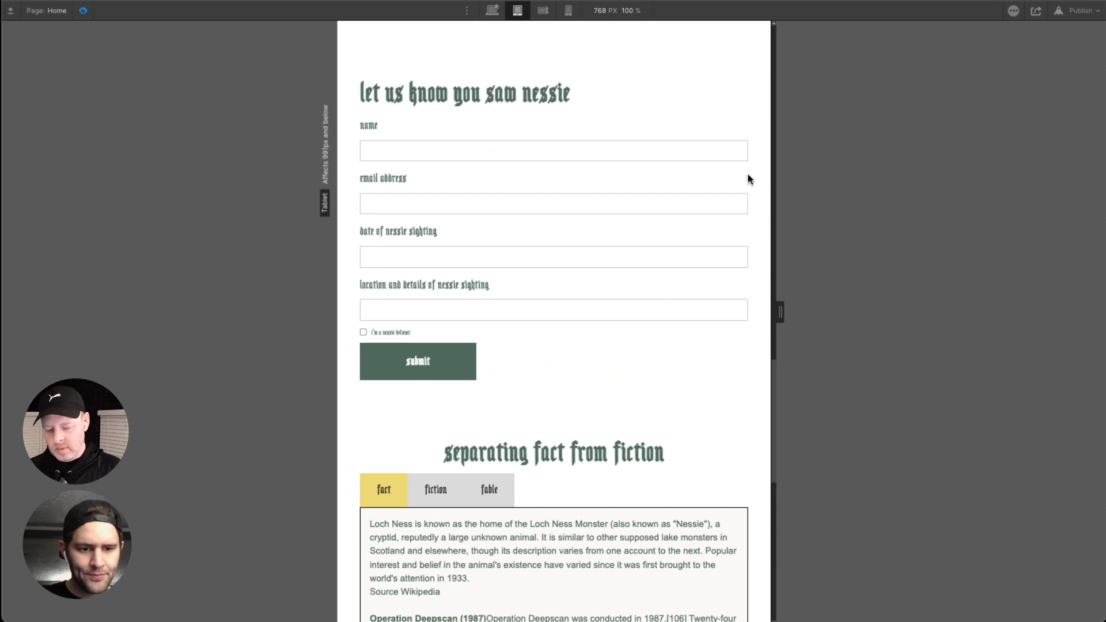
scroll(687, 157, up, 15)
scroll(570, 248, up, 9)
scroll(602, 293, up, 7)
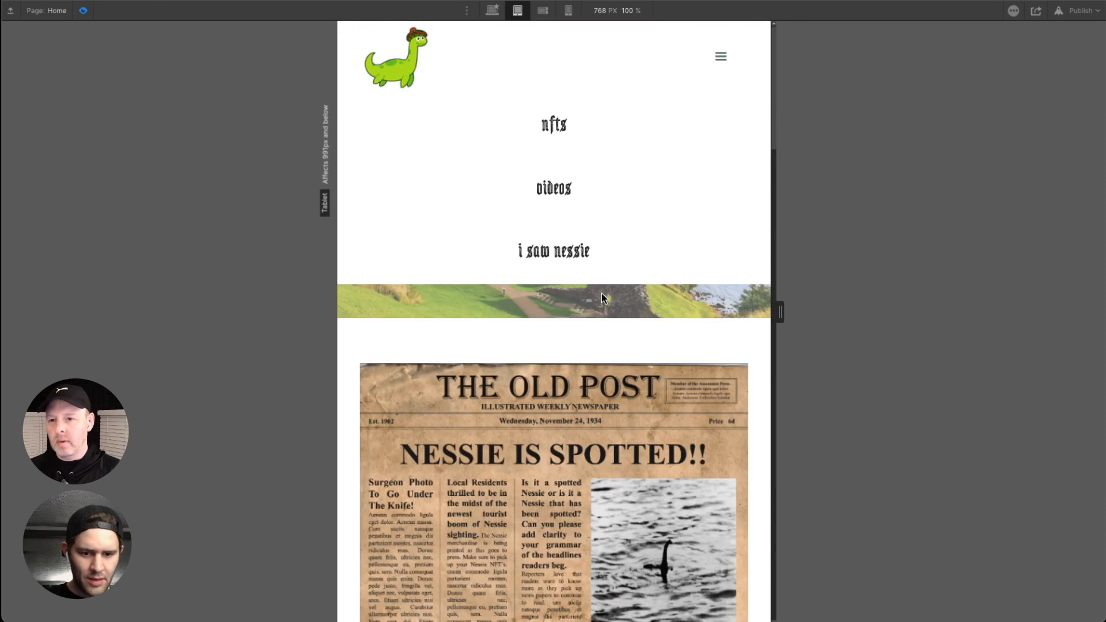
scroll(603, 294, down, 20)
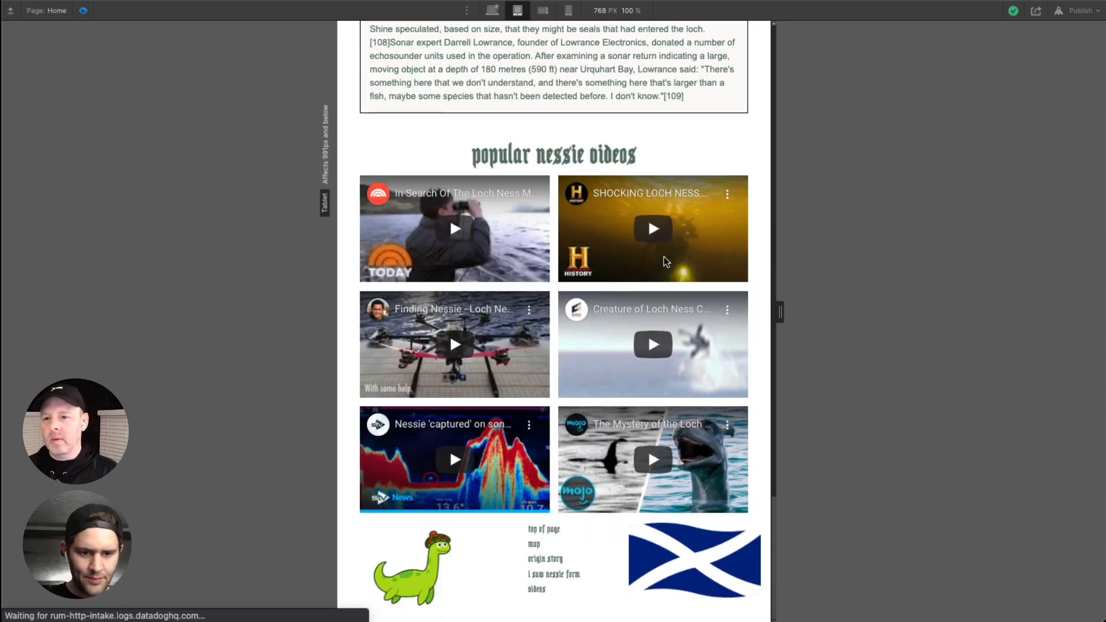
Step: Leave the preview and compare the opened navigation menu at the desktop and tablet breakpoints
scroll(584, 218, up, 10)
scroll(584, 218, up, 20)
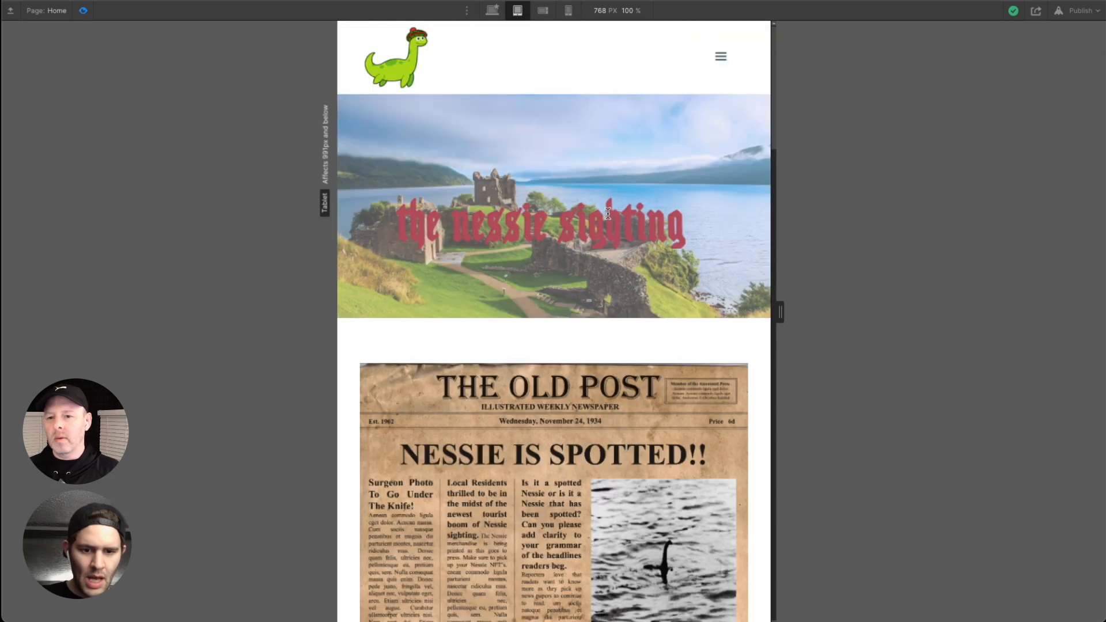
click(77, 13)
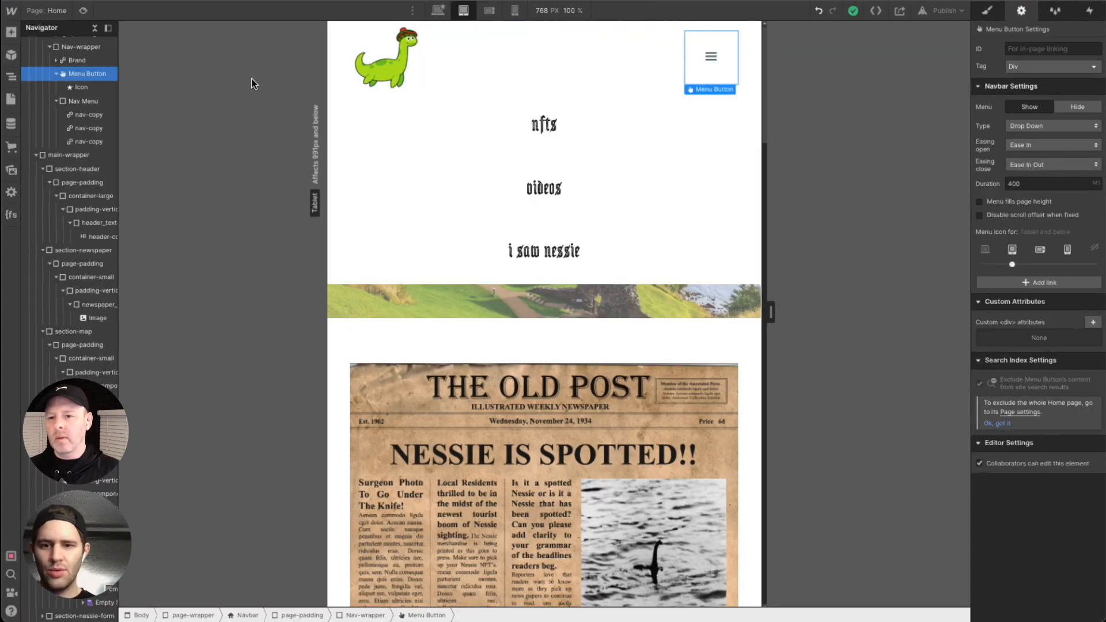
click(437, 10)
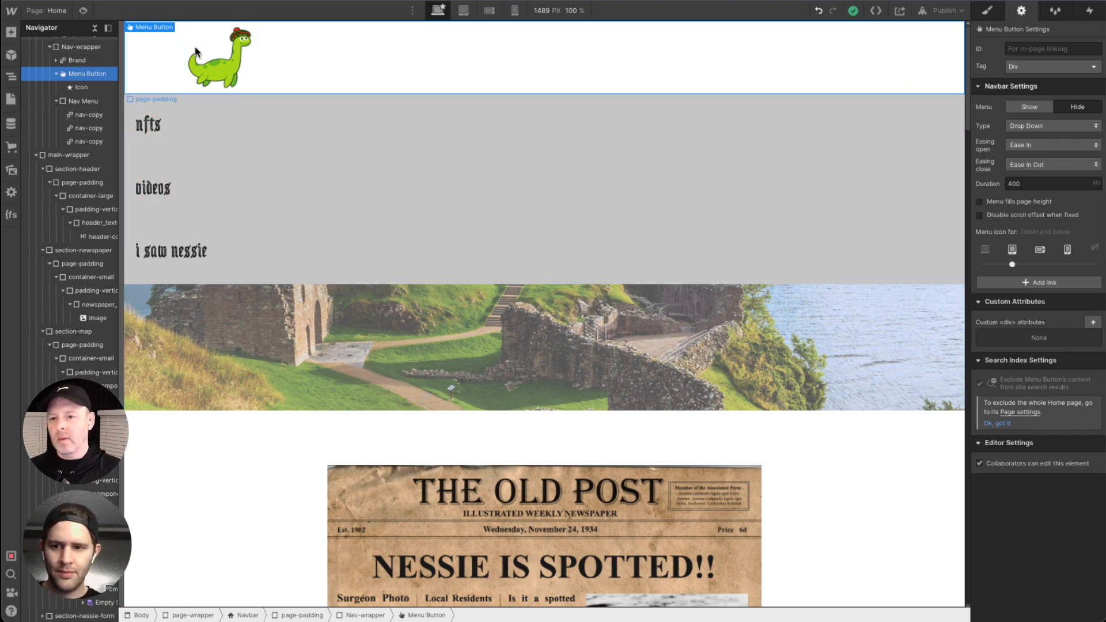
click(463, 10)
click(437, 11)
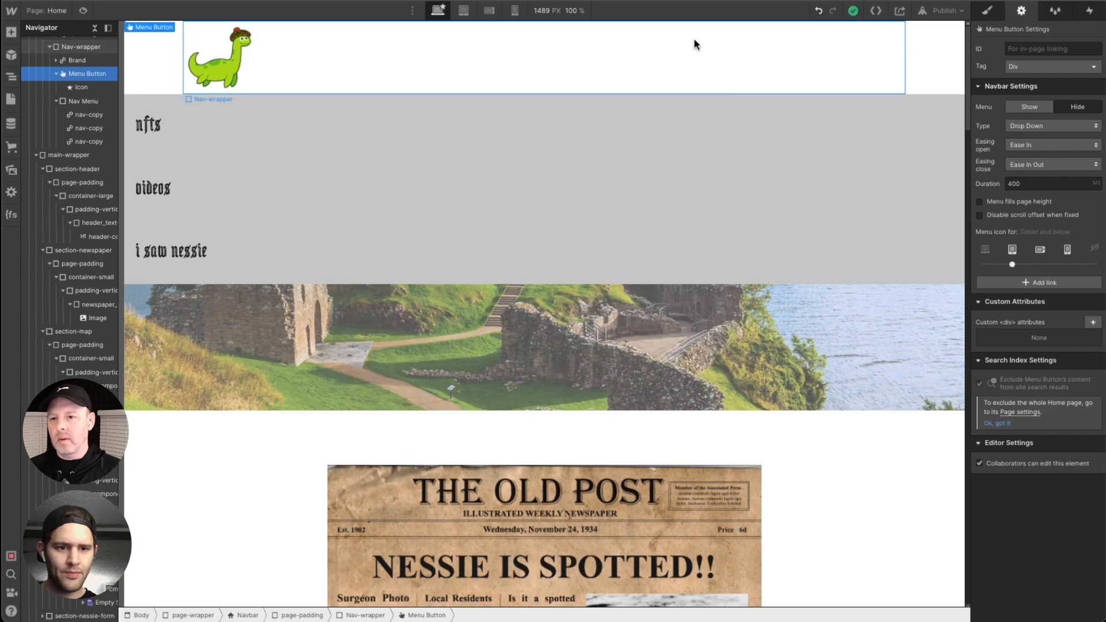
click(464, 11)
click(624, 306)
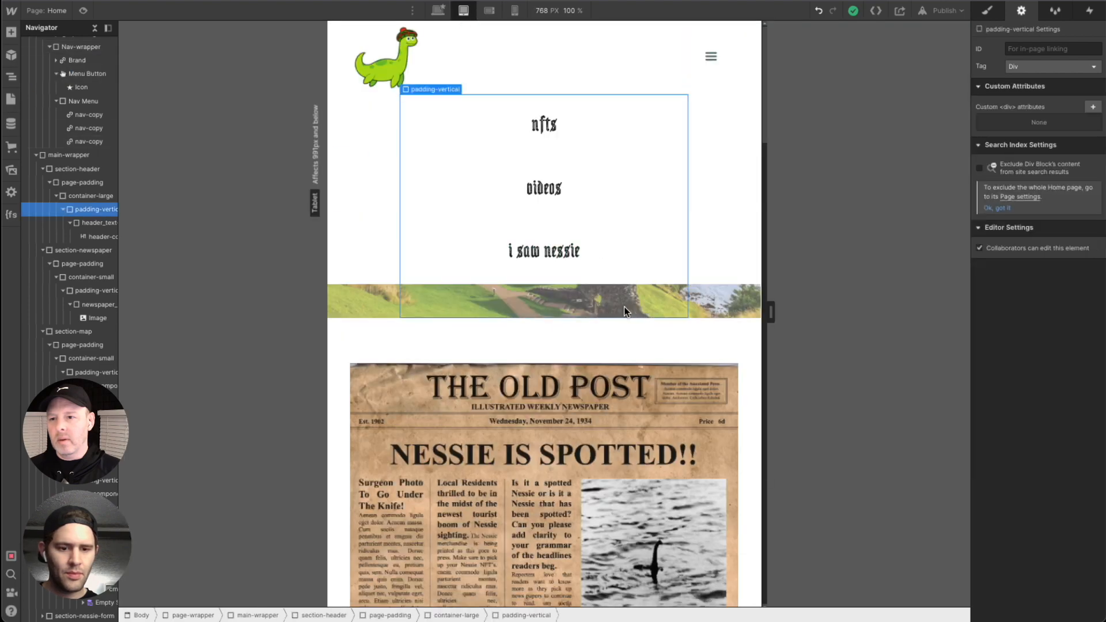
click(438, 11)
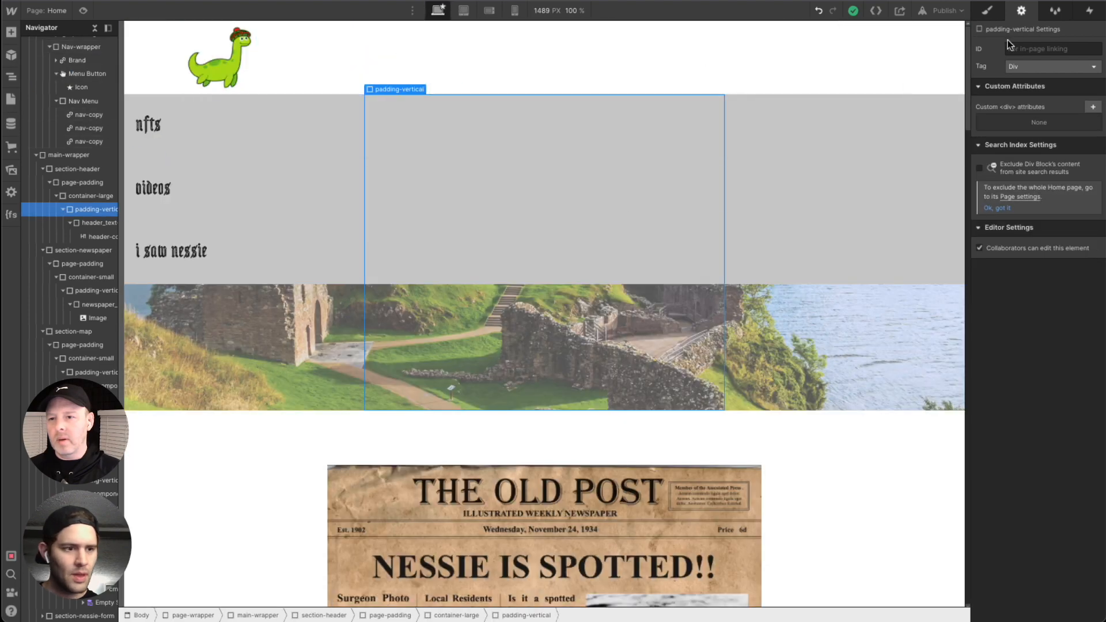
click(748, 311)
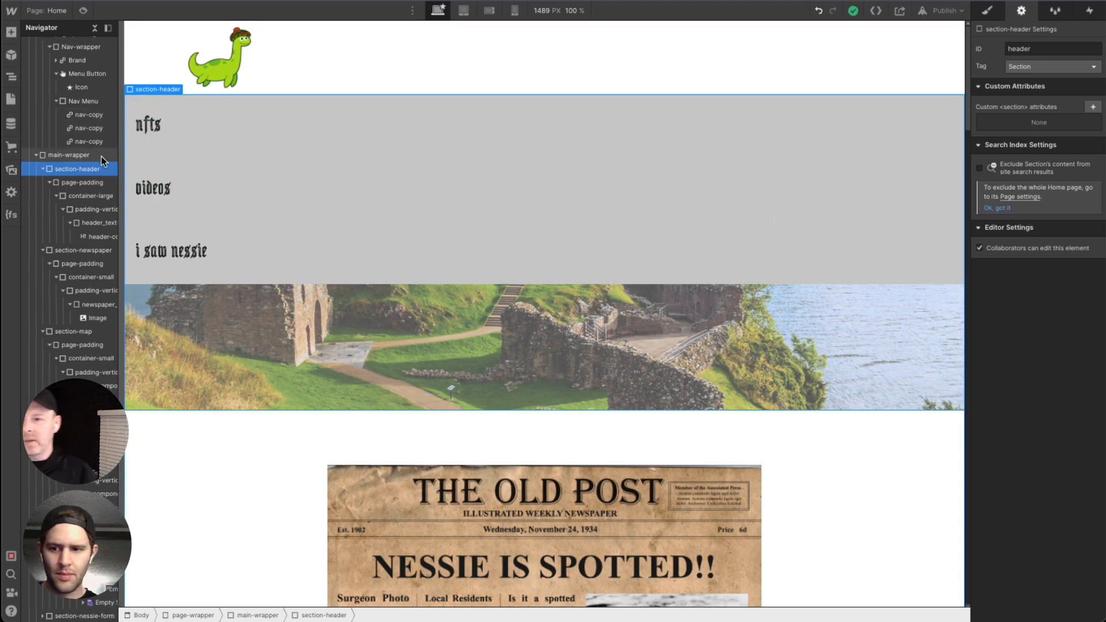
Step: Inspect the Menu Button and Navbar settings at desktop width and preview the desktop navigation
click(87, 74)
scroll(89, 124, up, 2)
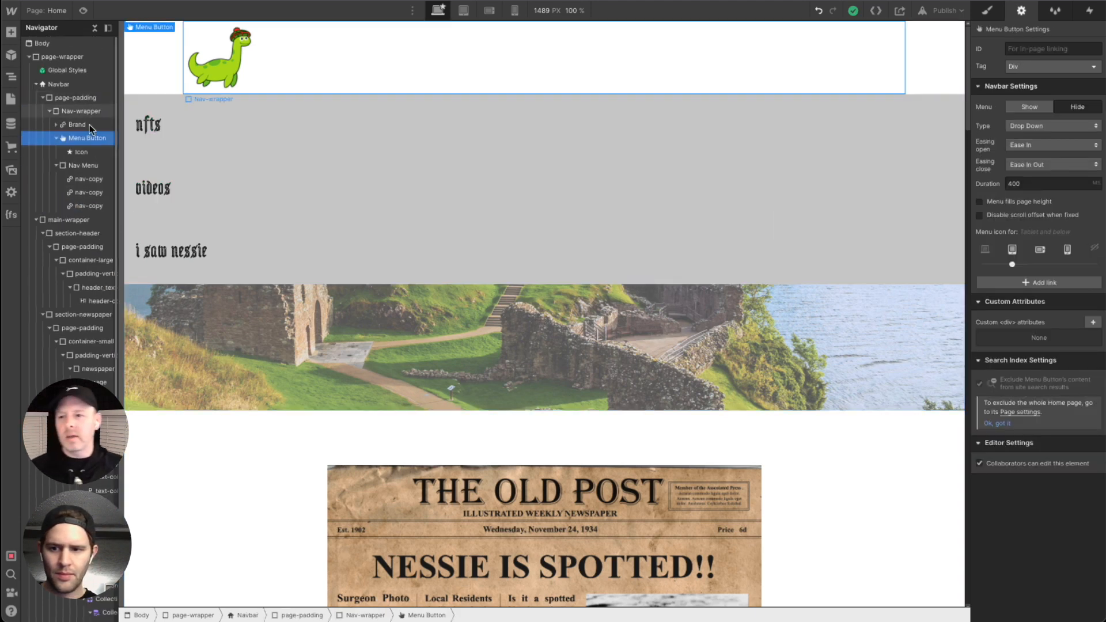
click(60, 86)
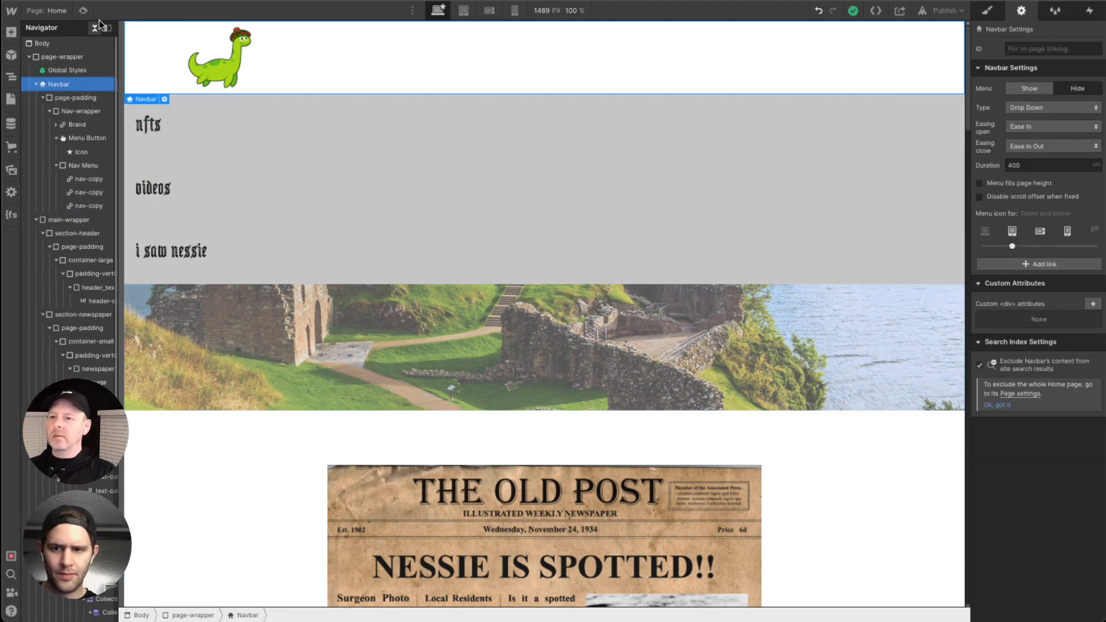
click(83, 11)
click(84, 11)
click(84, 11)
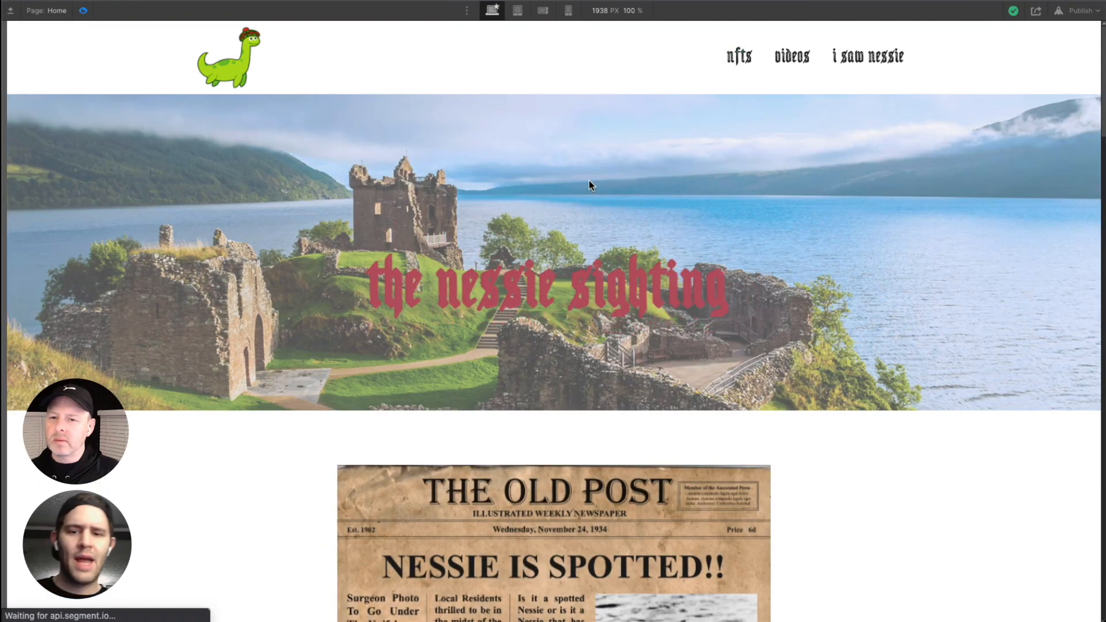
click(83, 10)
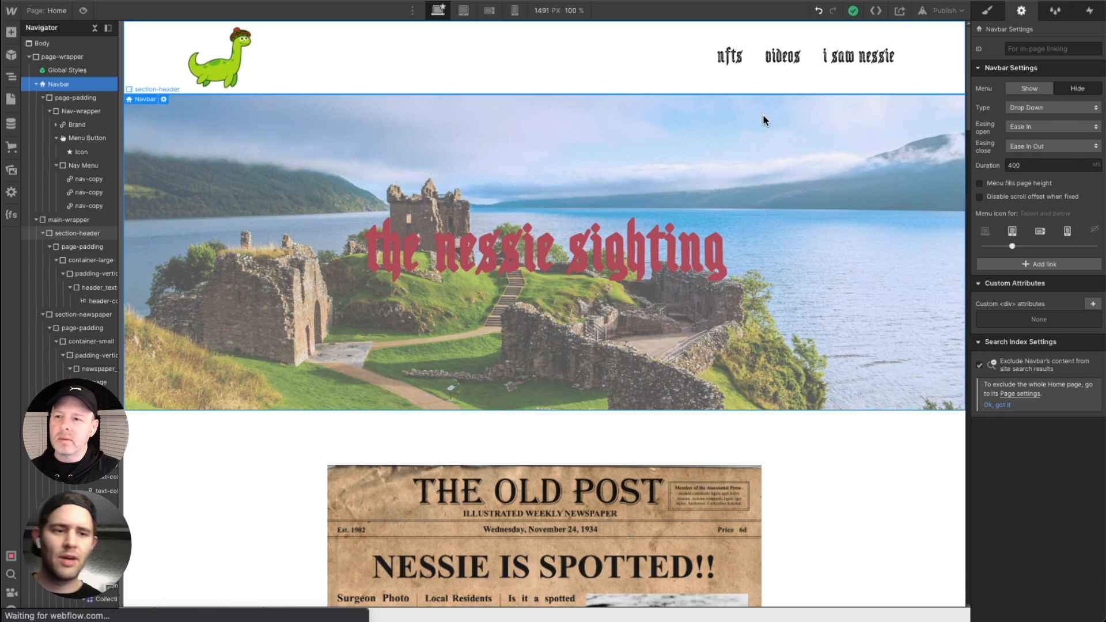
click(83, 10)
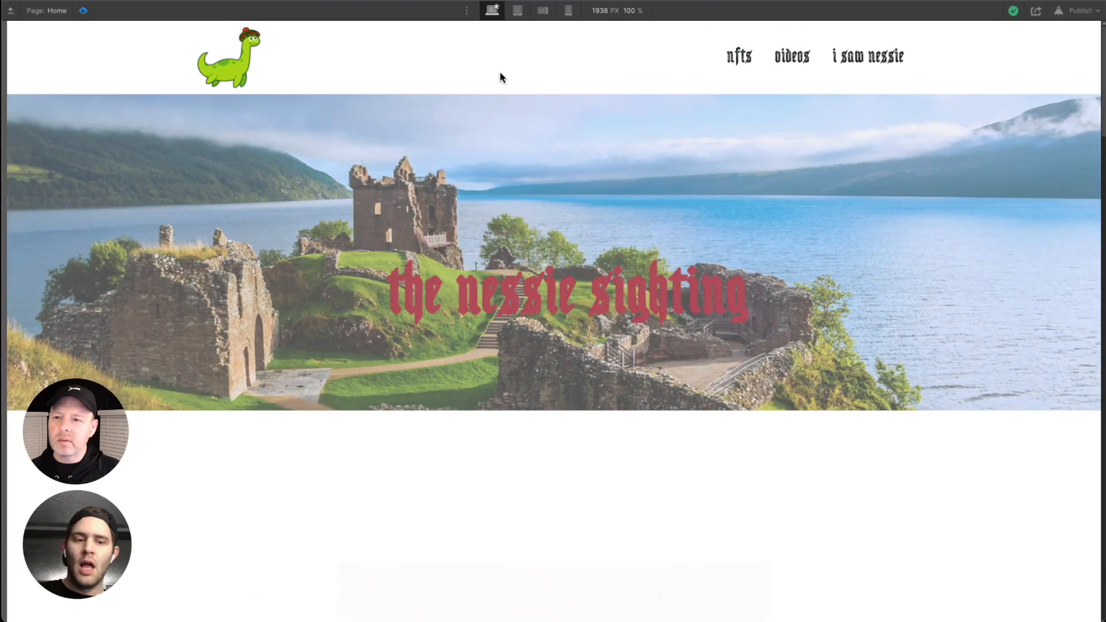
click(83, 10)
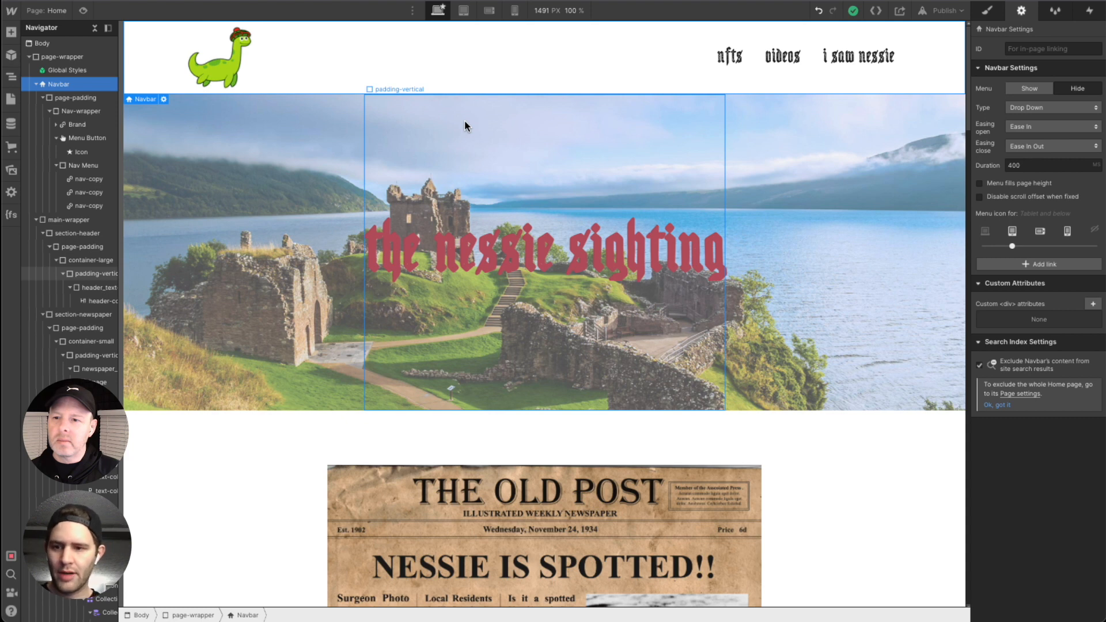
Step: Collapse the element tree and go to the navbar logo listed under Missing alt text in the page audit
click(94, 27)
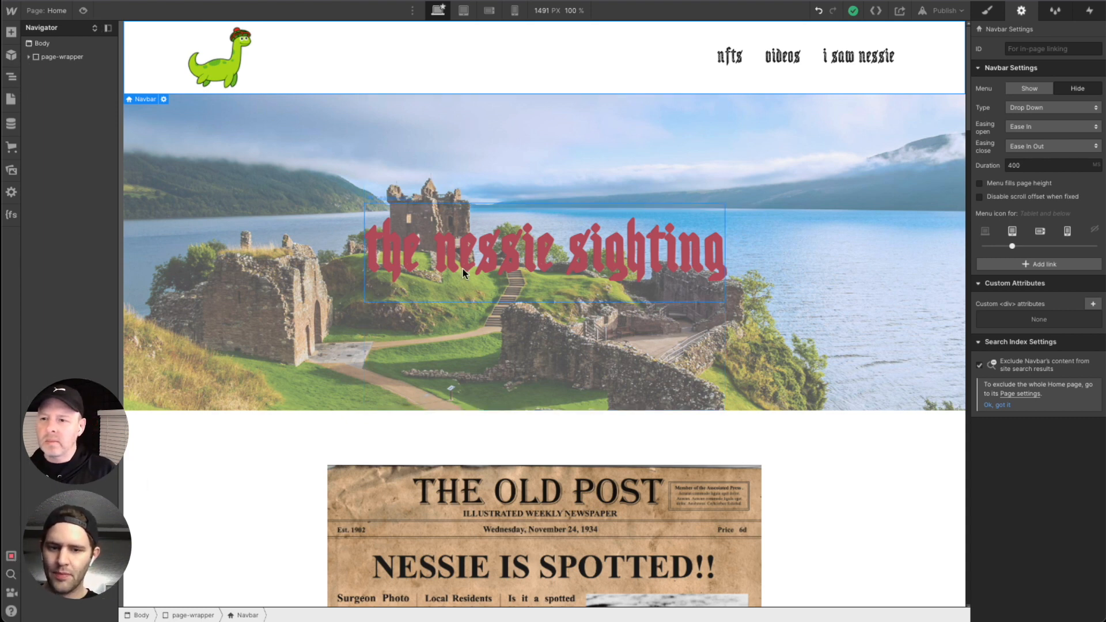
click(10, 556)
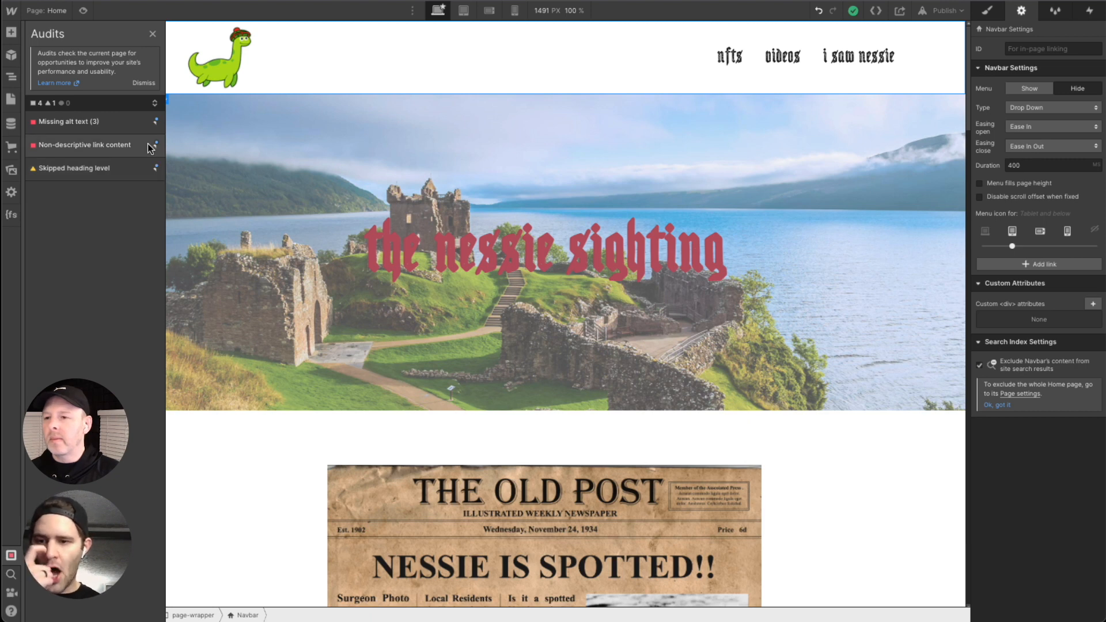
click(125, 125)
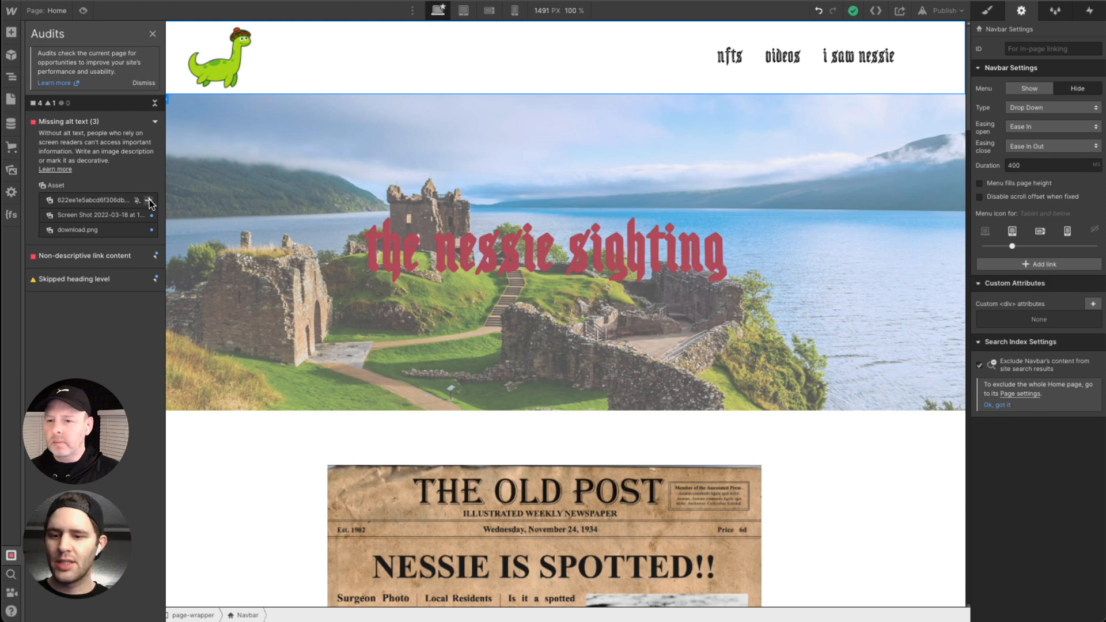
click(150, 200)
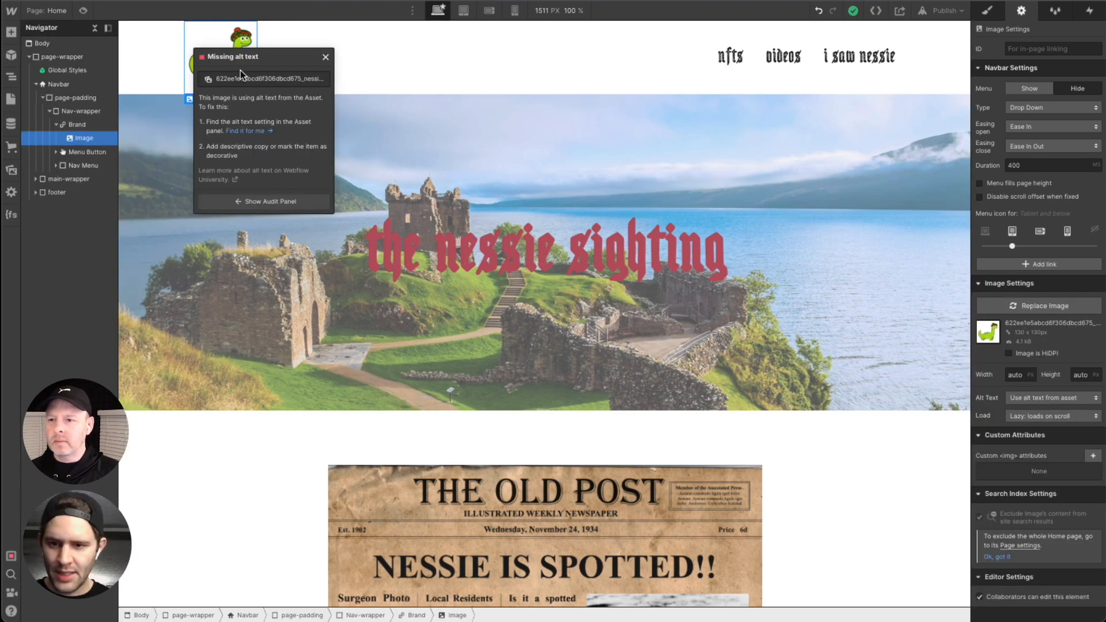
Step: Give the navbar logo image the custom alt text description "cute nessie with hat"
click(326, 58)
click(263, 98)
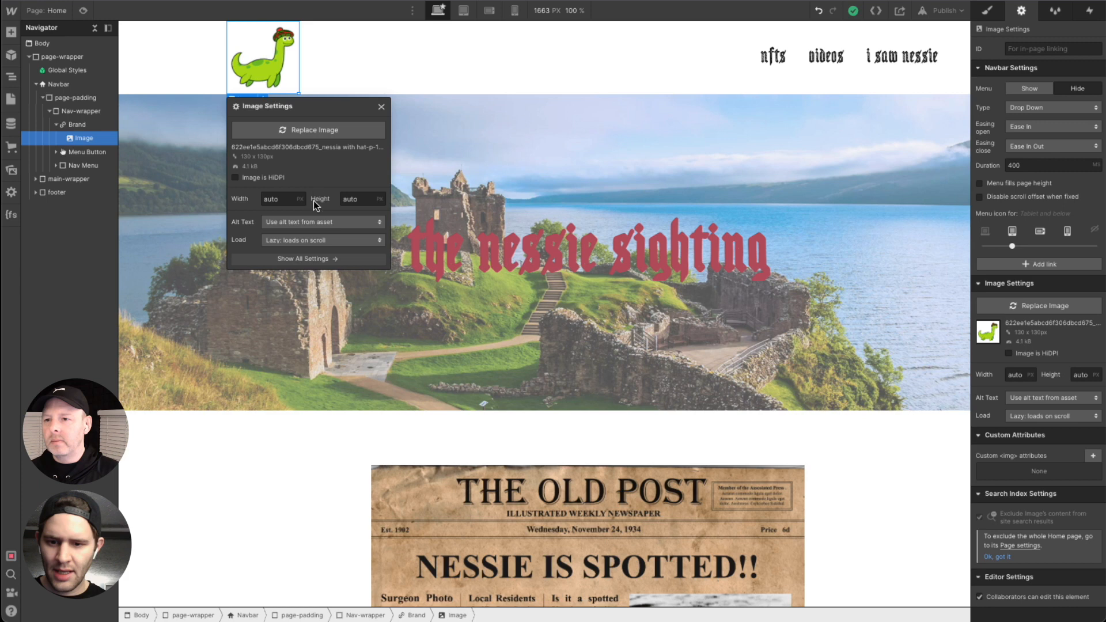
click(326, 222)
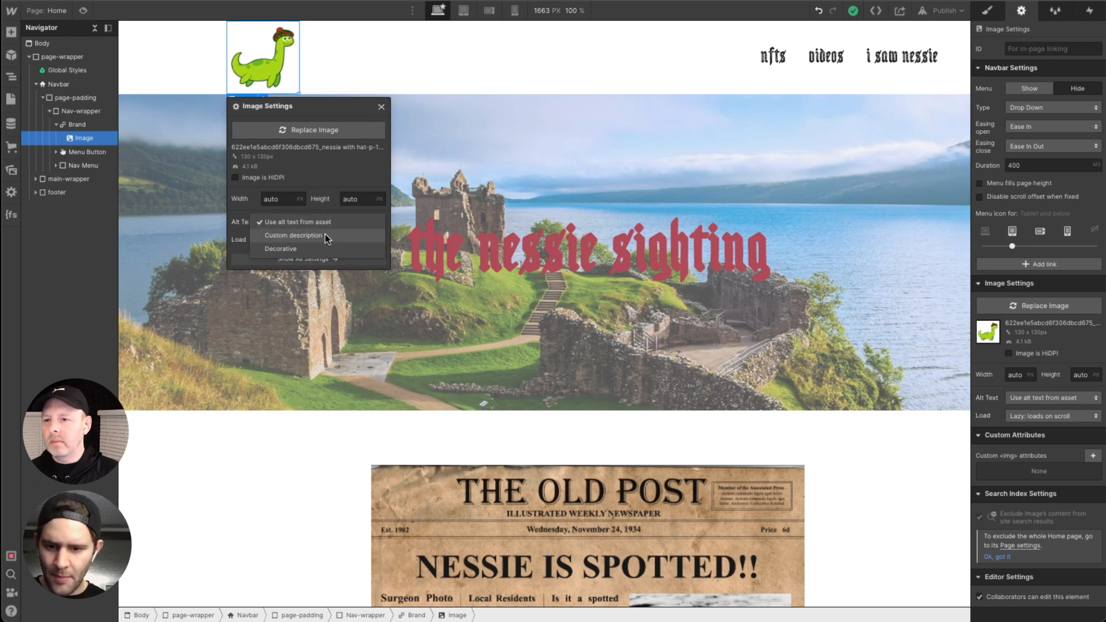
click(306, 236)
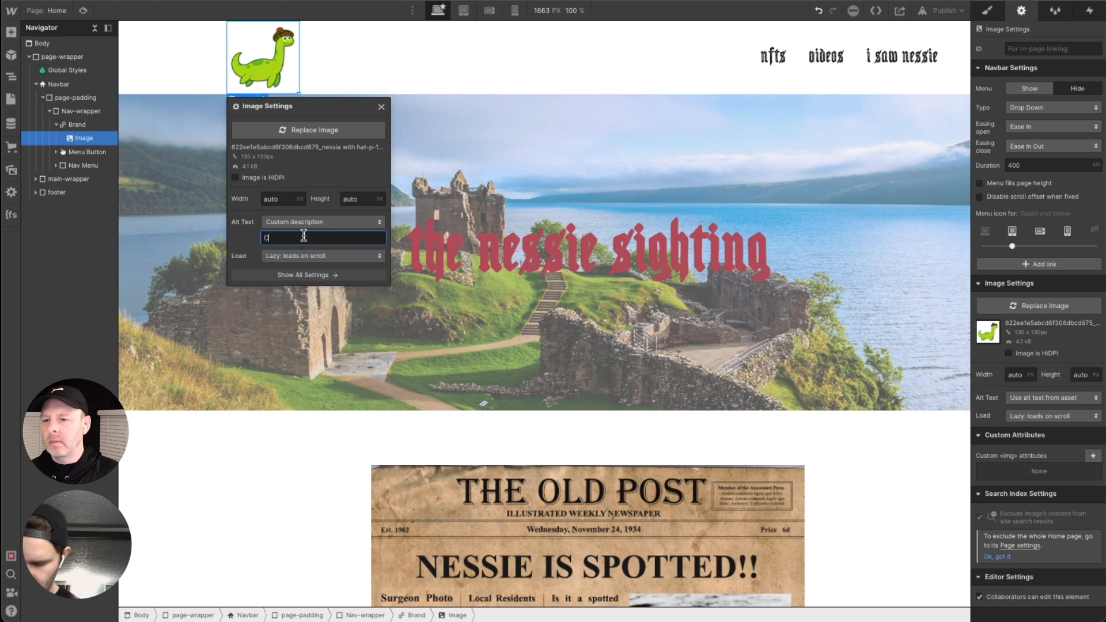
text(cute nessie with hat)
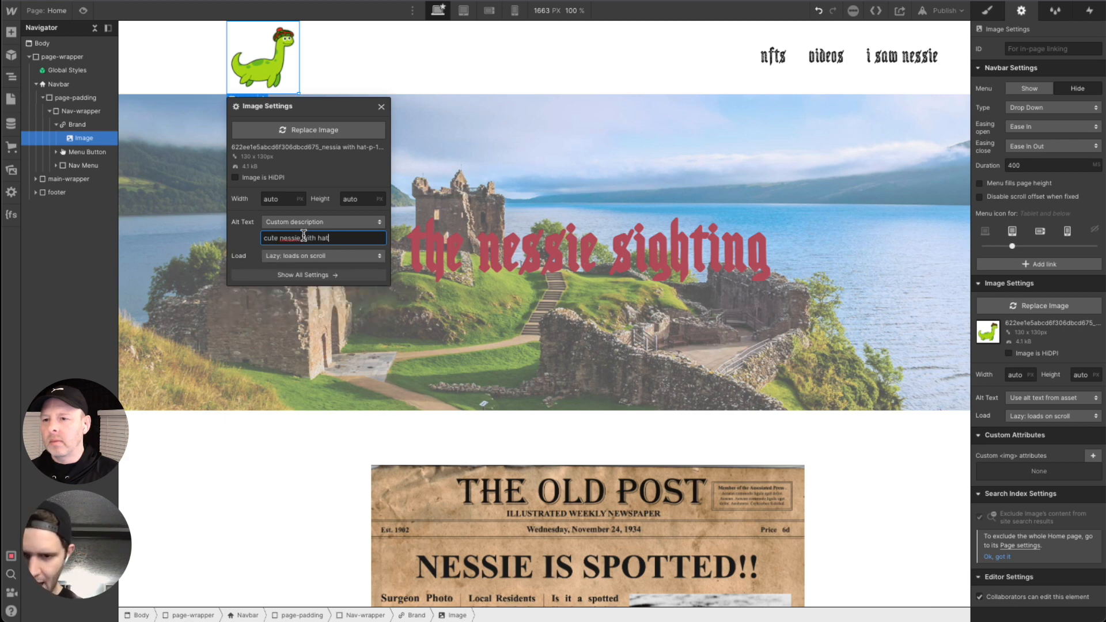
key(Return)
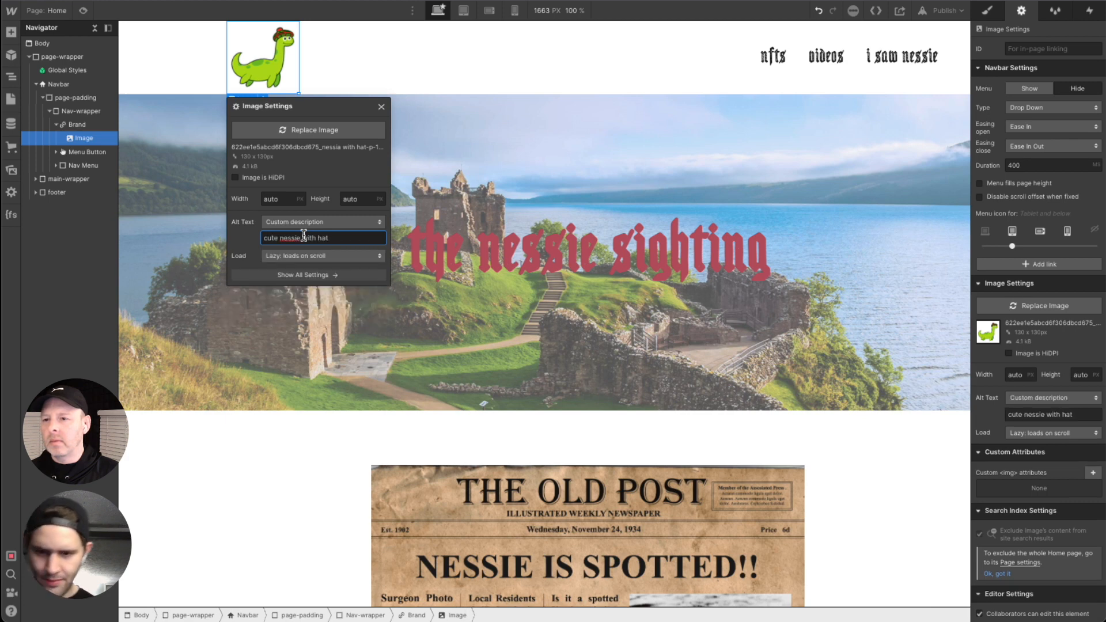
click(381, 106)
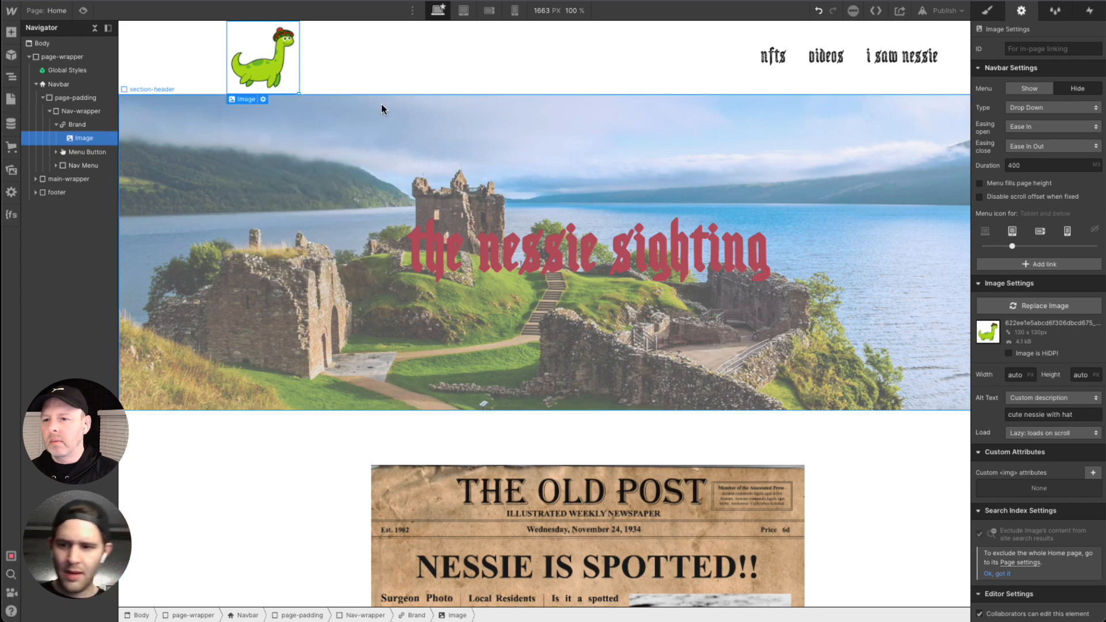
Step: Look up the newspaper screenshot in the missing alt text audit and recheck the navbar logo's alt text
click(10, 556)
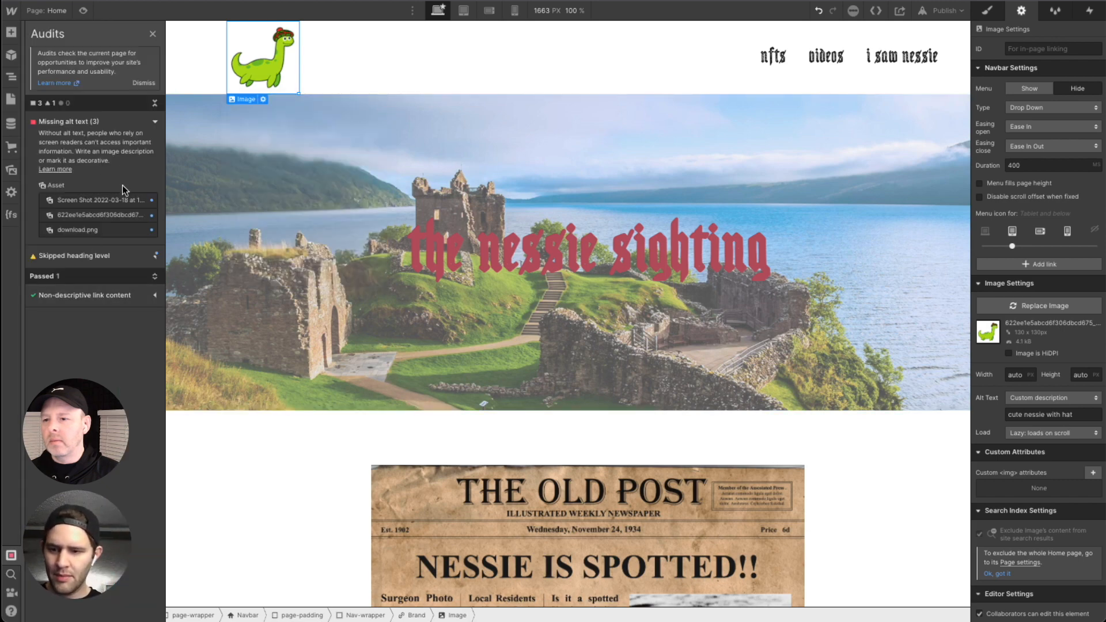
click(148, 205)
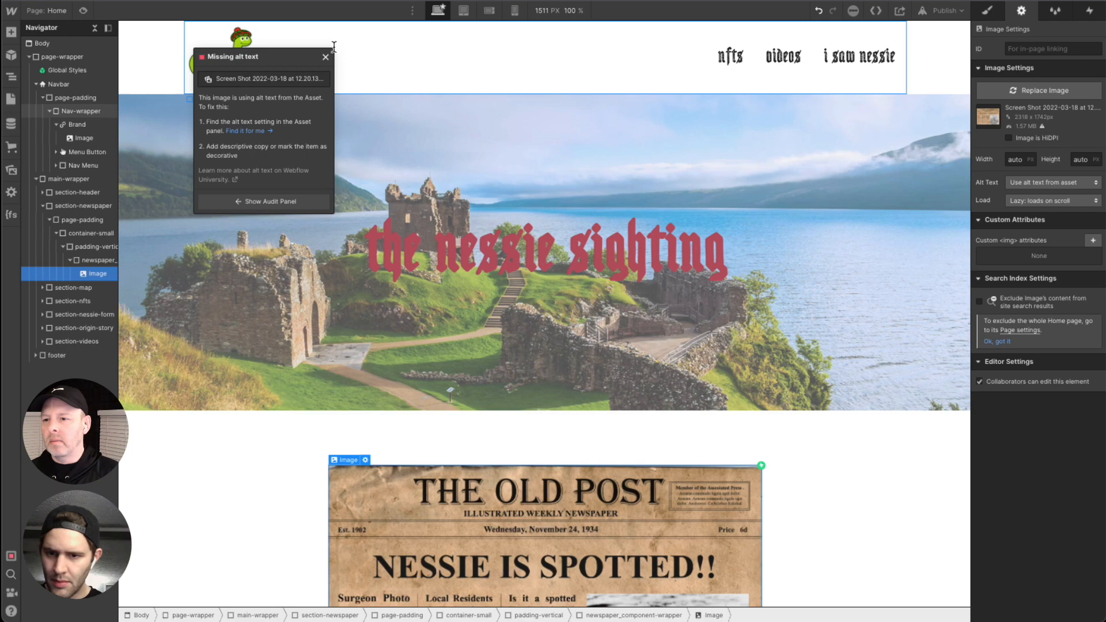
click(321, 79)
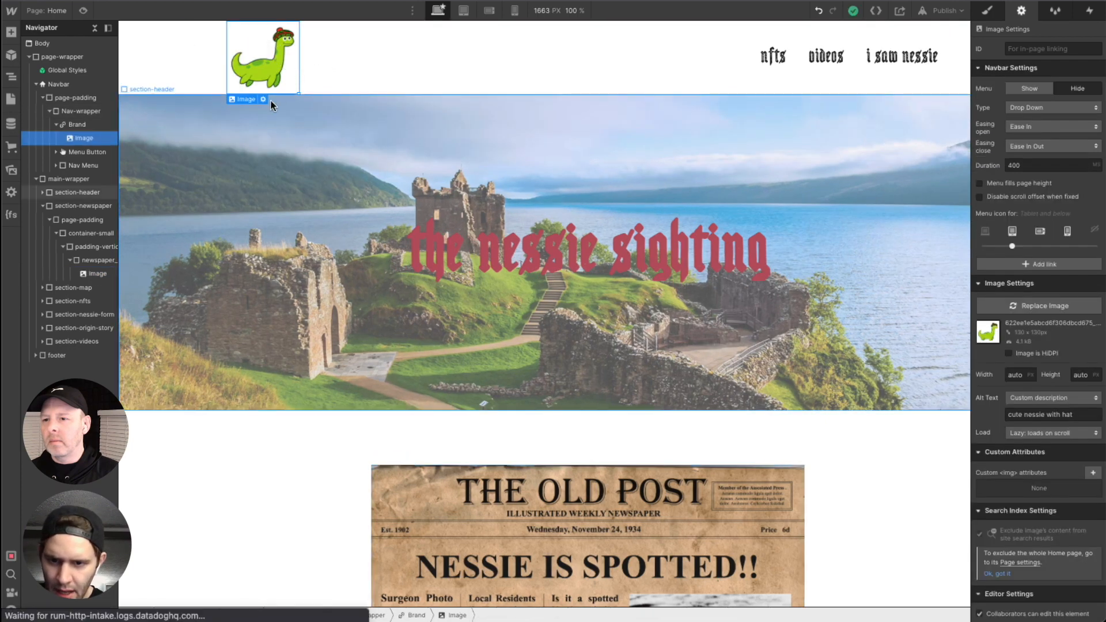
click(264, 99)
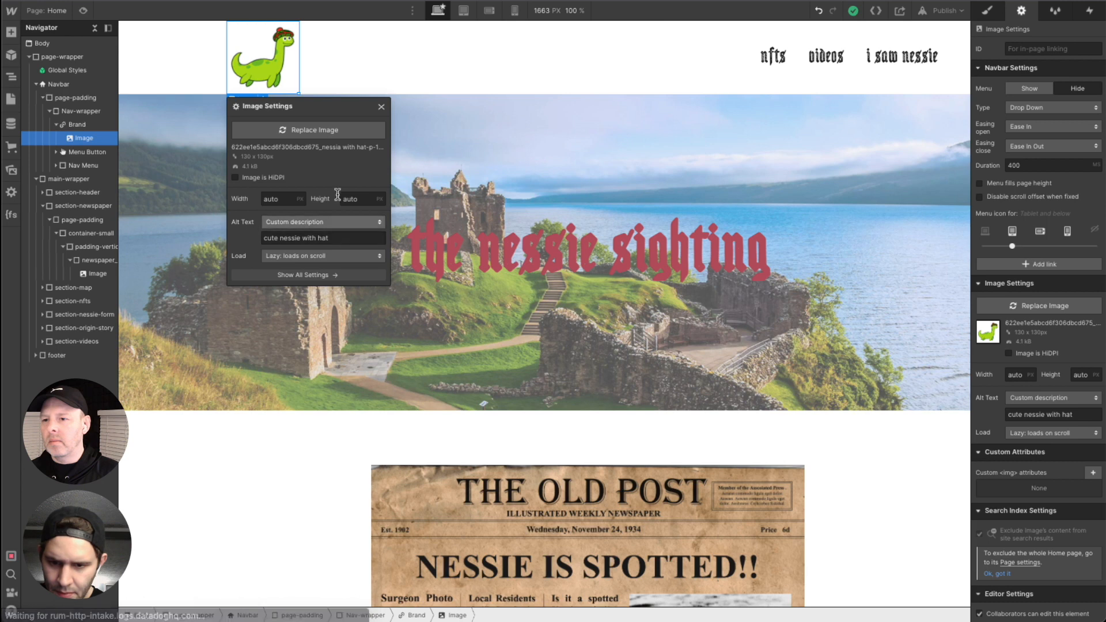
click(358, 236)
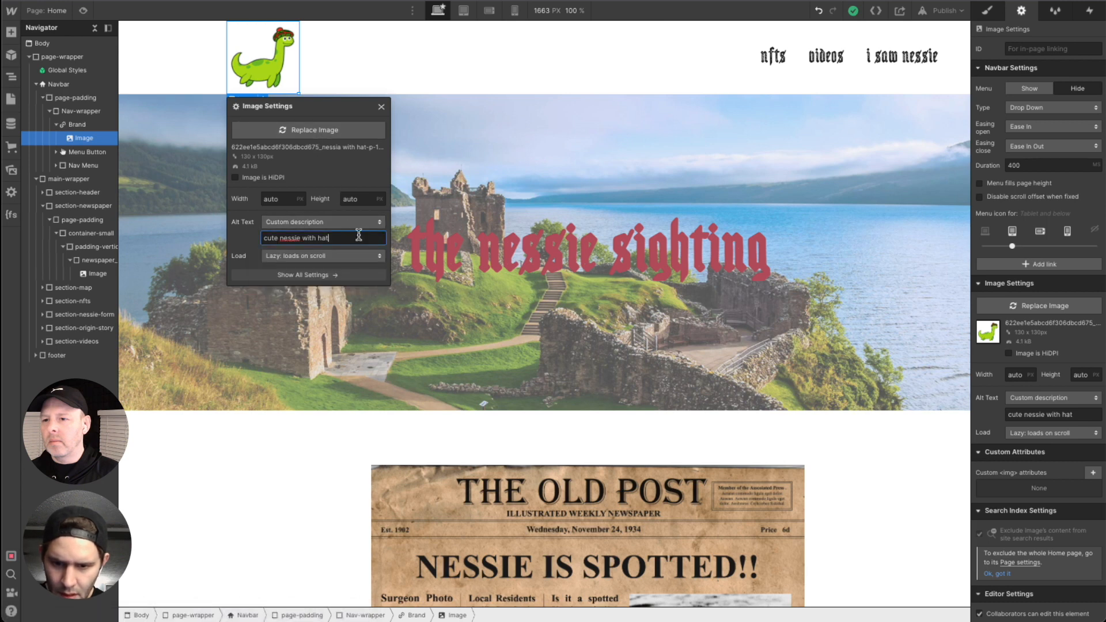
click(346, 449)
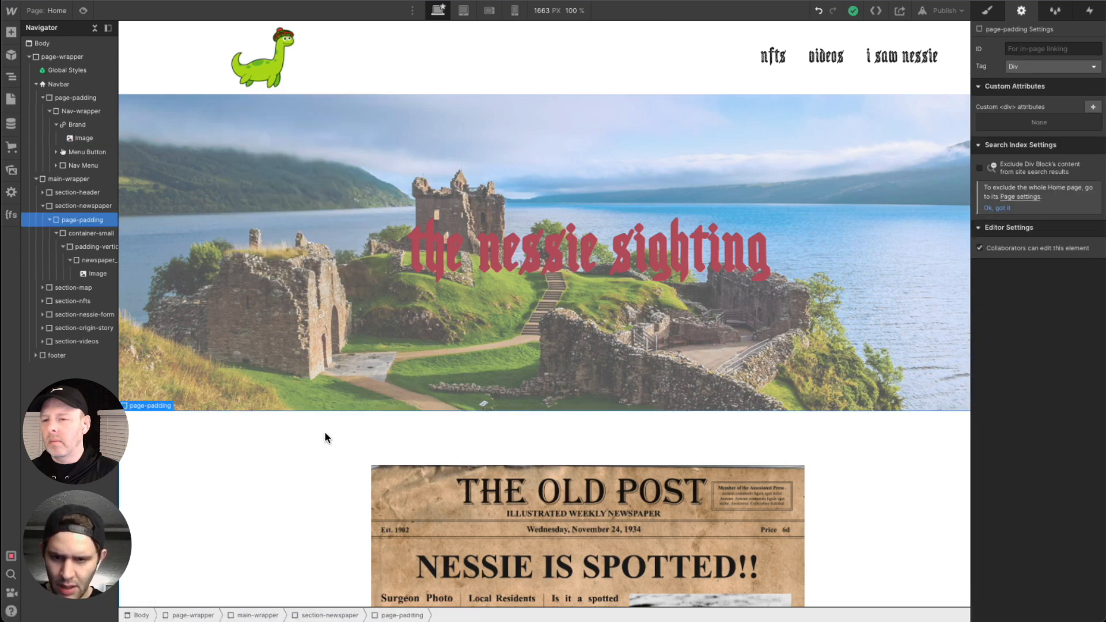
Step: Locate the footer's Nessie image from the missing alt text audit and dismiss the audit note
click(10, 556)
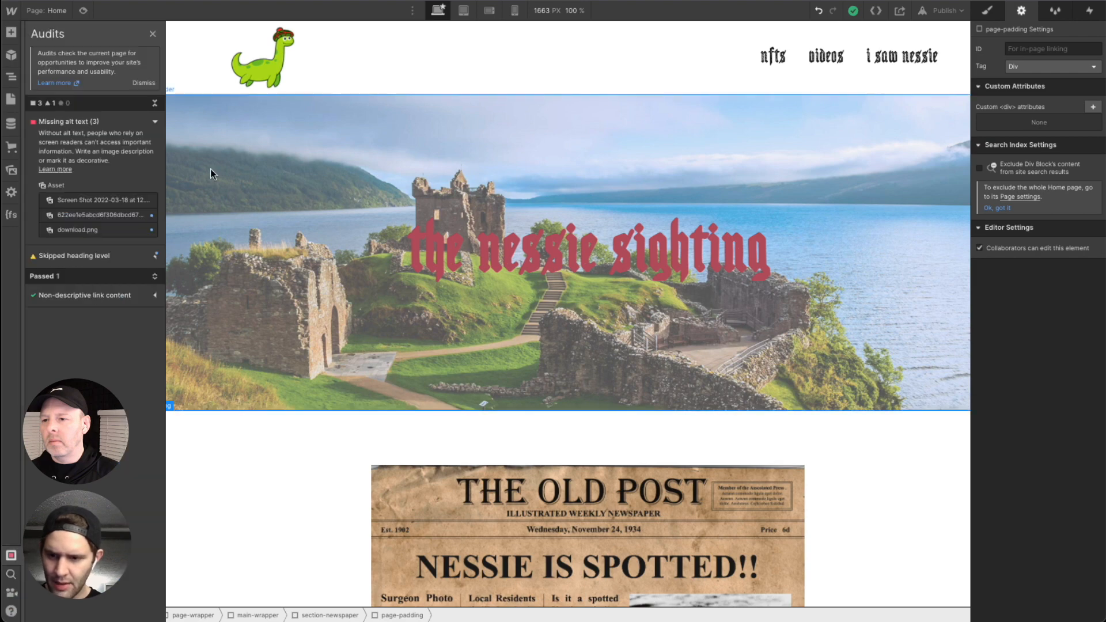
click(148, 218)
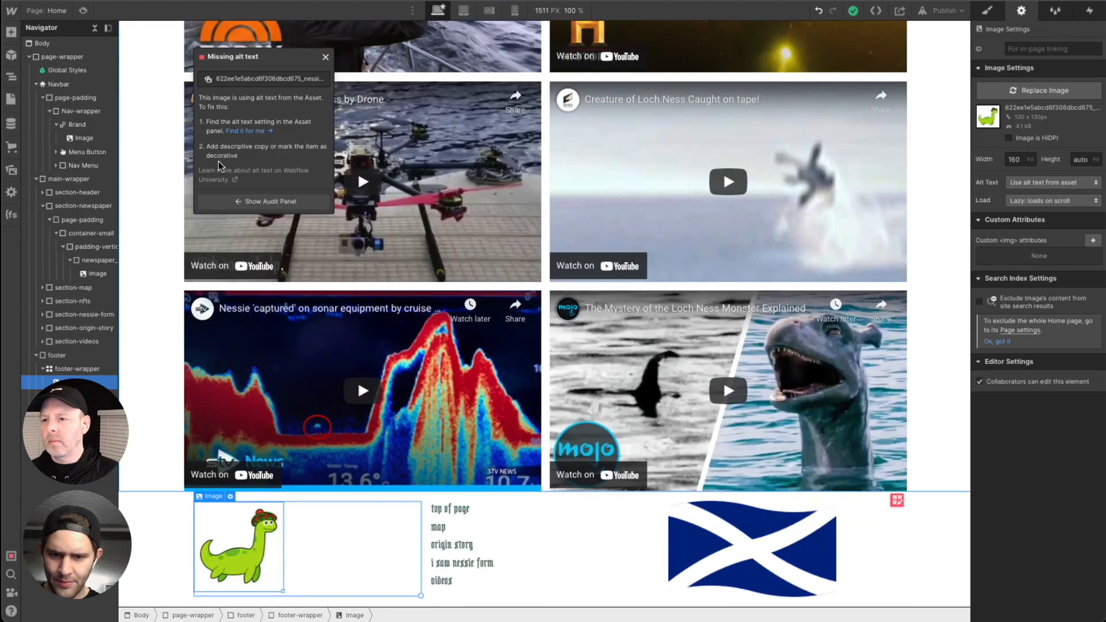
click(326, 58)
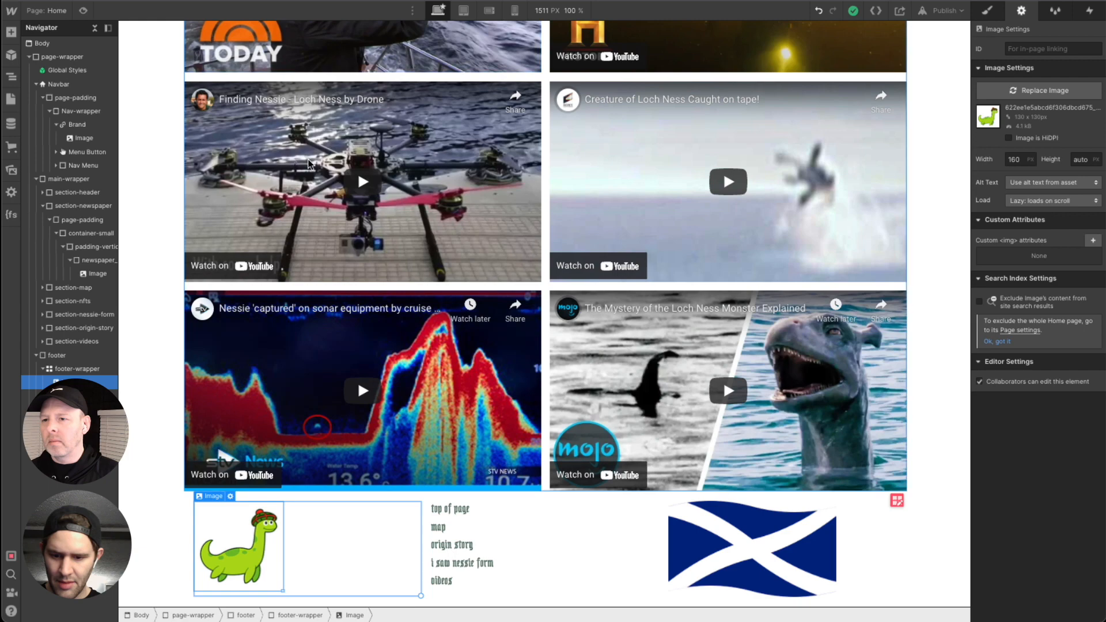
Step: Copy the custom alt text from the navbar logo's image settings and dismiss the settings
scroll(193, 299, up, 15)
click(249, 35)
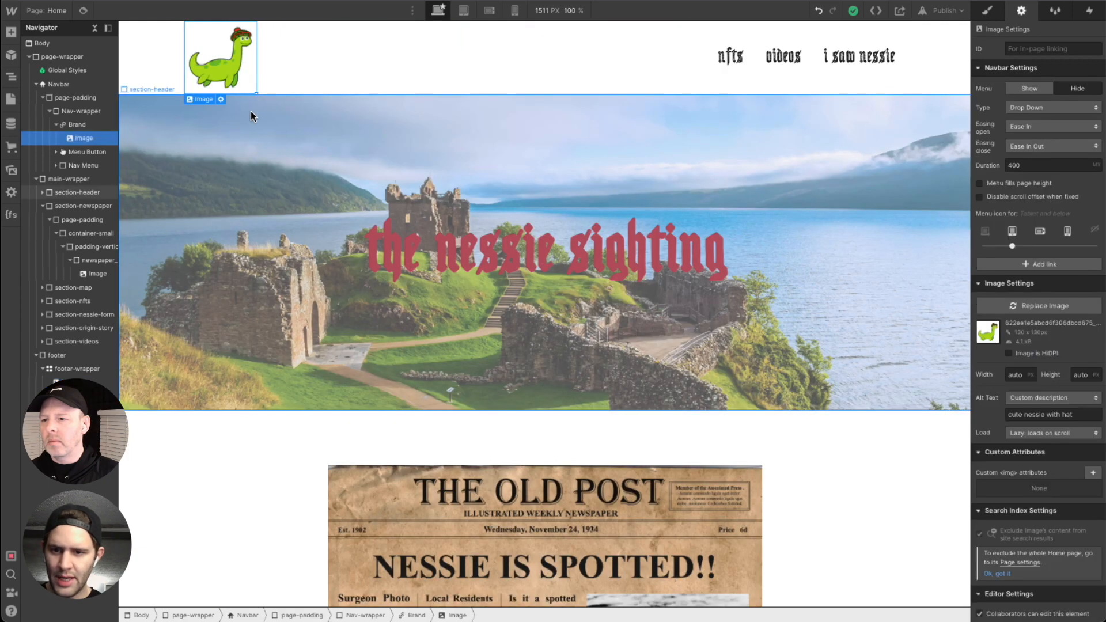
click(222, 98)
click(223, 79)
click(267, 216)
click(212, 72)
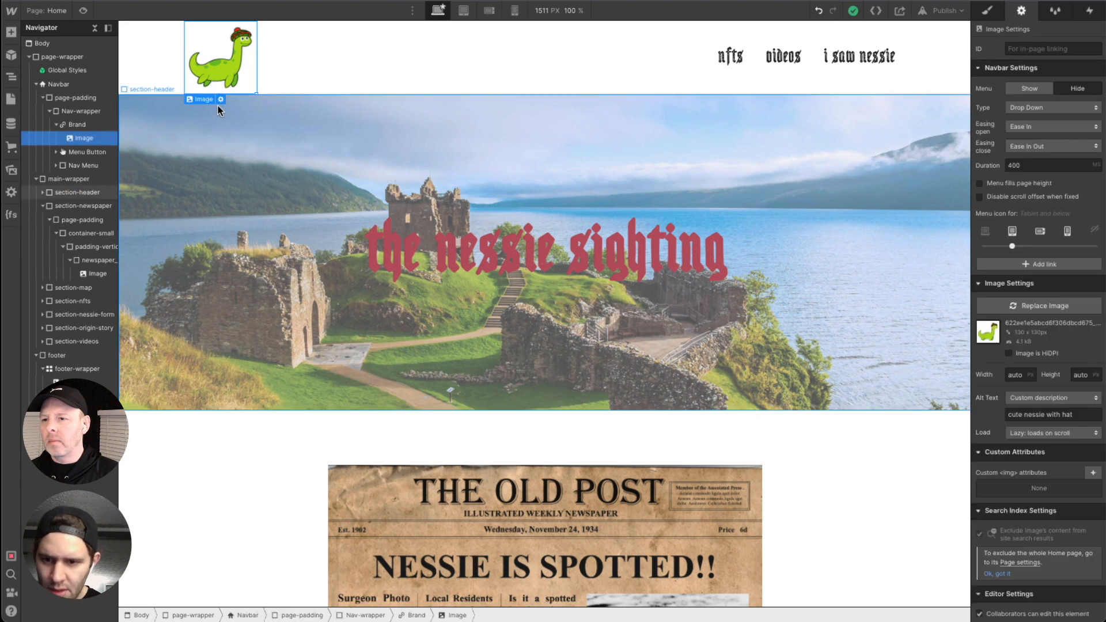
click(221, 99)
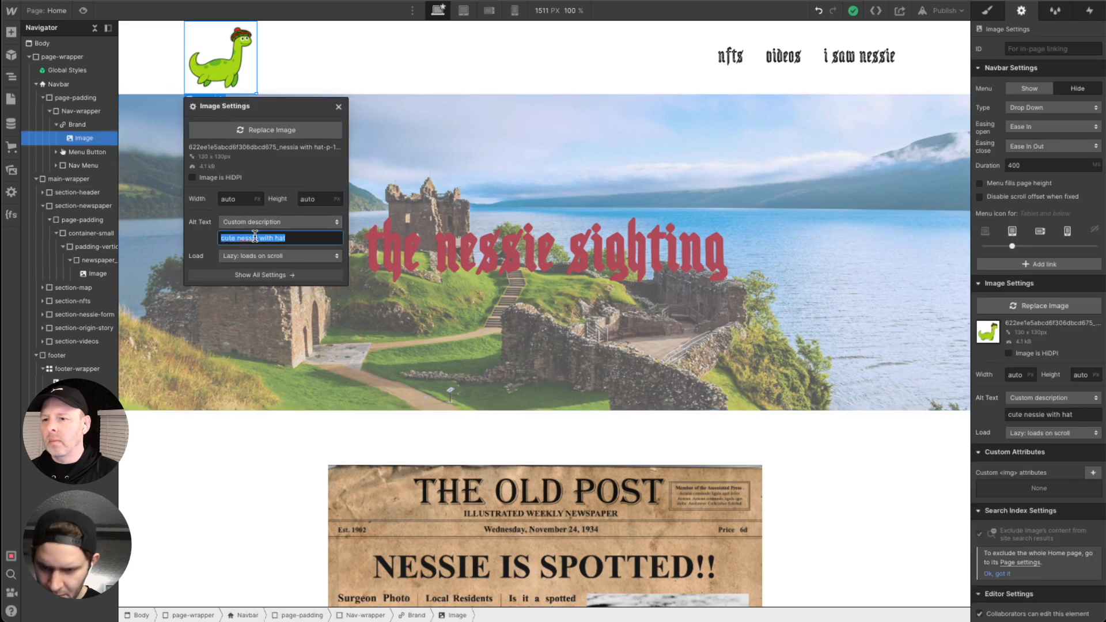
click(338, 107)
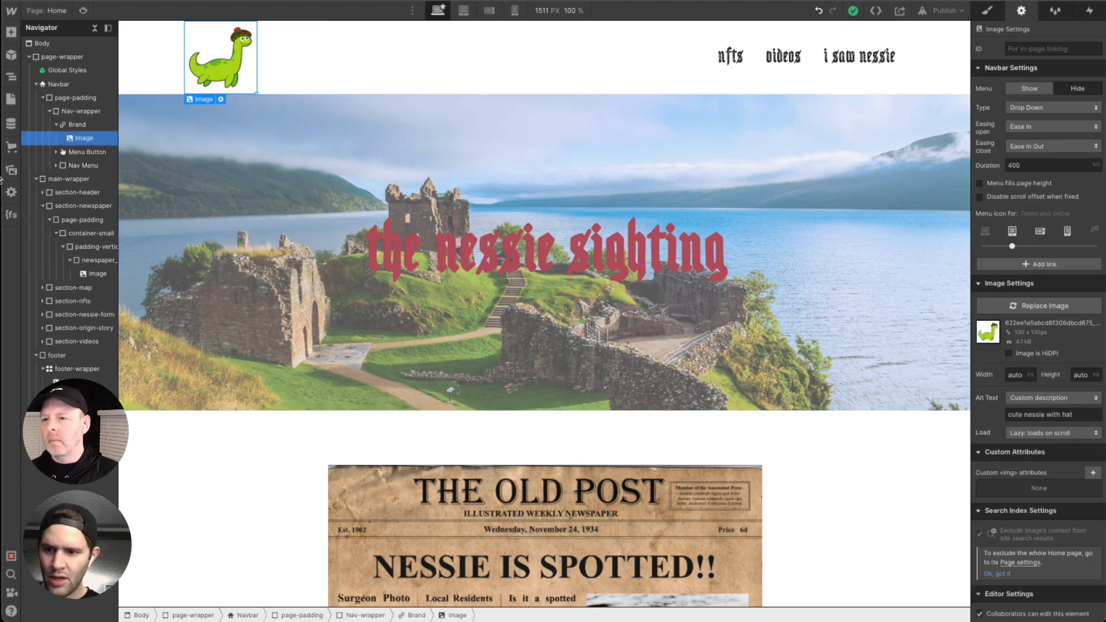
Step: Give the Nessie logo file in the site's assets the descriptive alt text "cute nessie with hat"
click(10, 169)
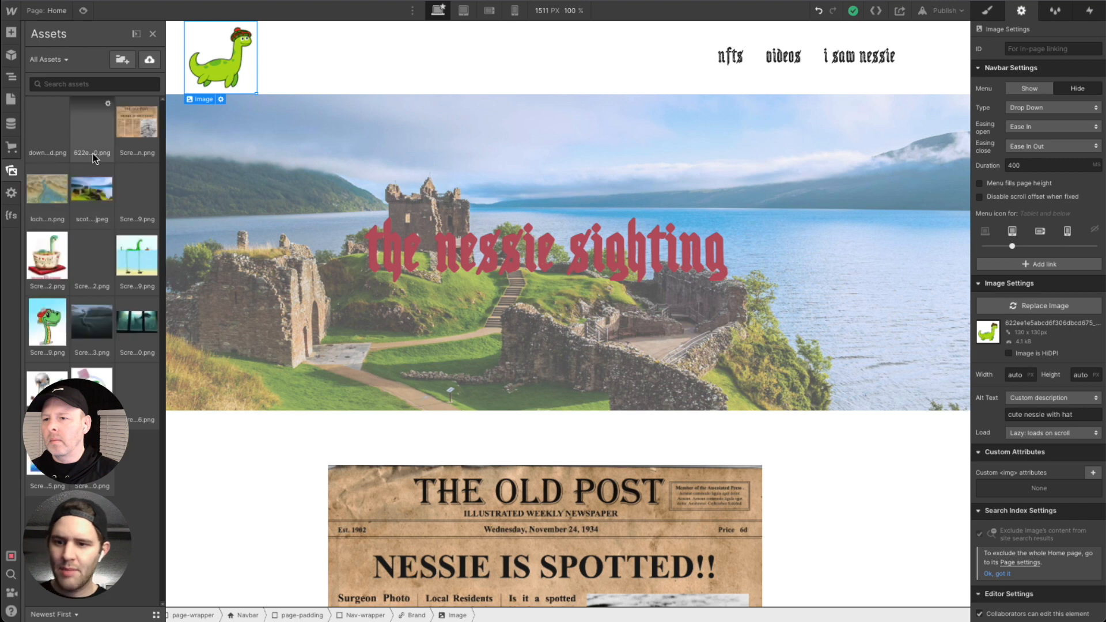
click(108, 107)
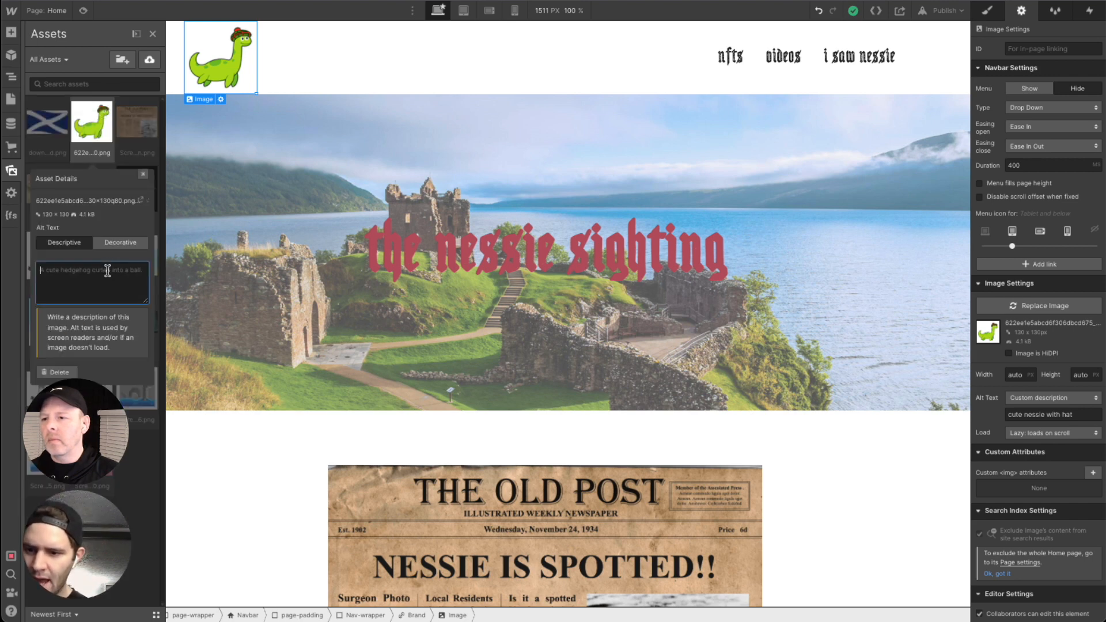
text(cute nessie with hat)
key(Escape)
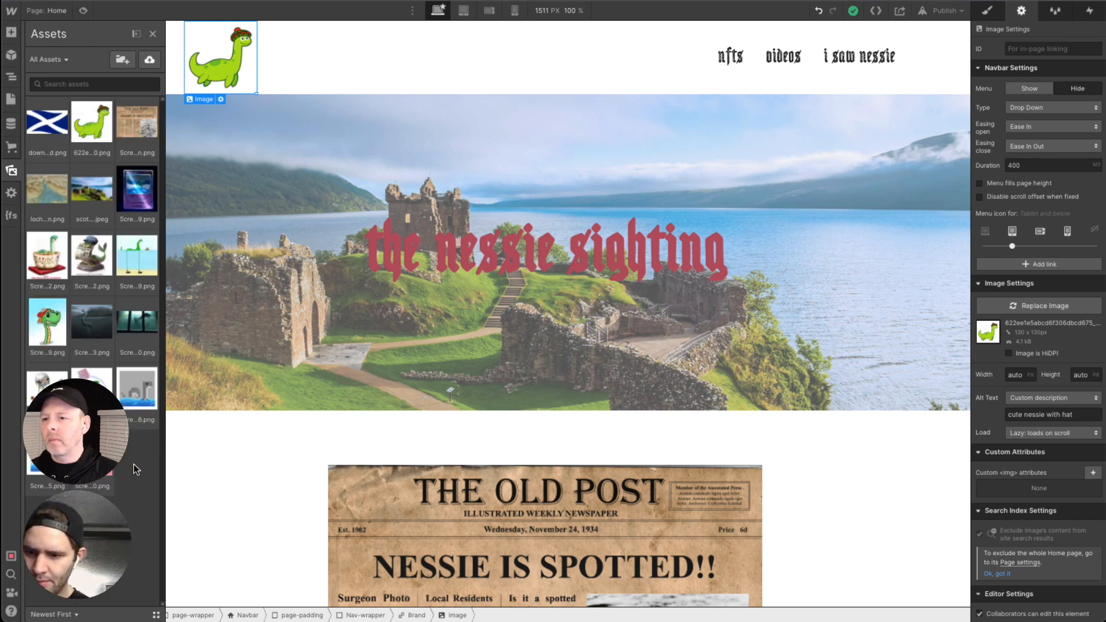
click(152, 33)
Step: Look up the newspaper screenshot listed under missing alt text in the page audit
click(11, 556)
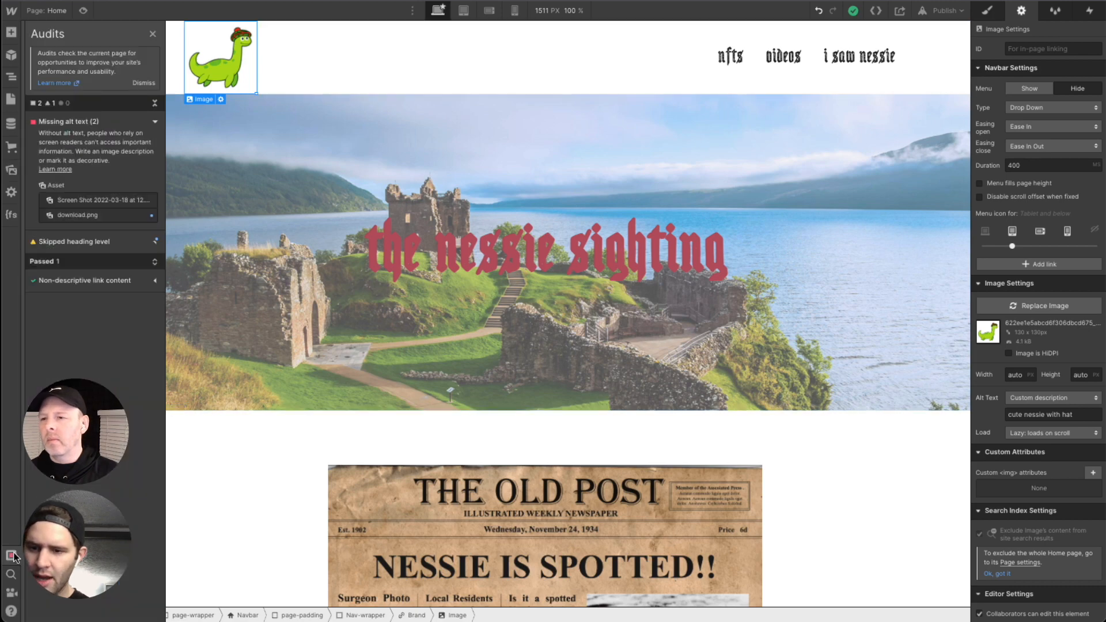
click(147, 201)
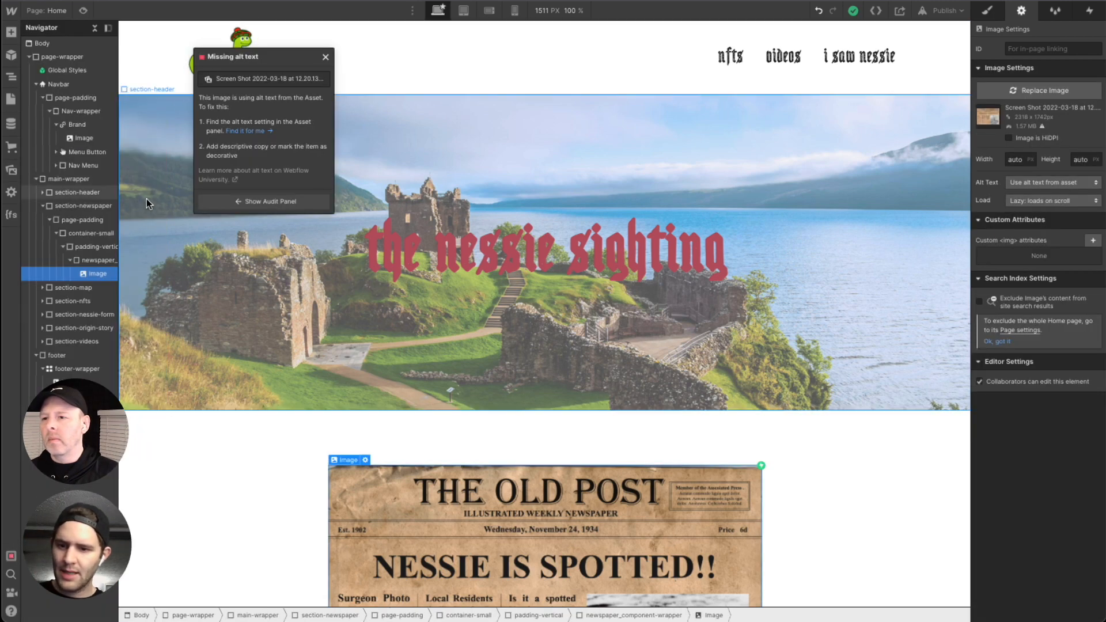
click(320, 78)
Step: Switch the navbar logo's alt text from a custom description to the alt text from its asset
click(263, 100)
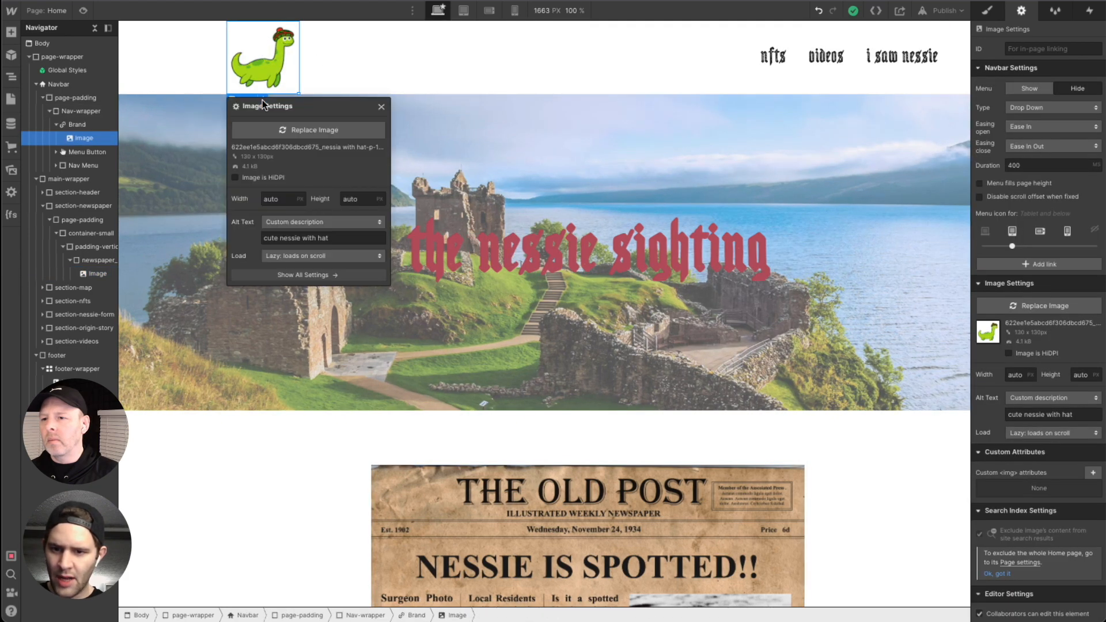
click(315, 226)
click(313, 210)
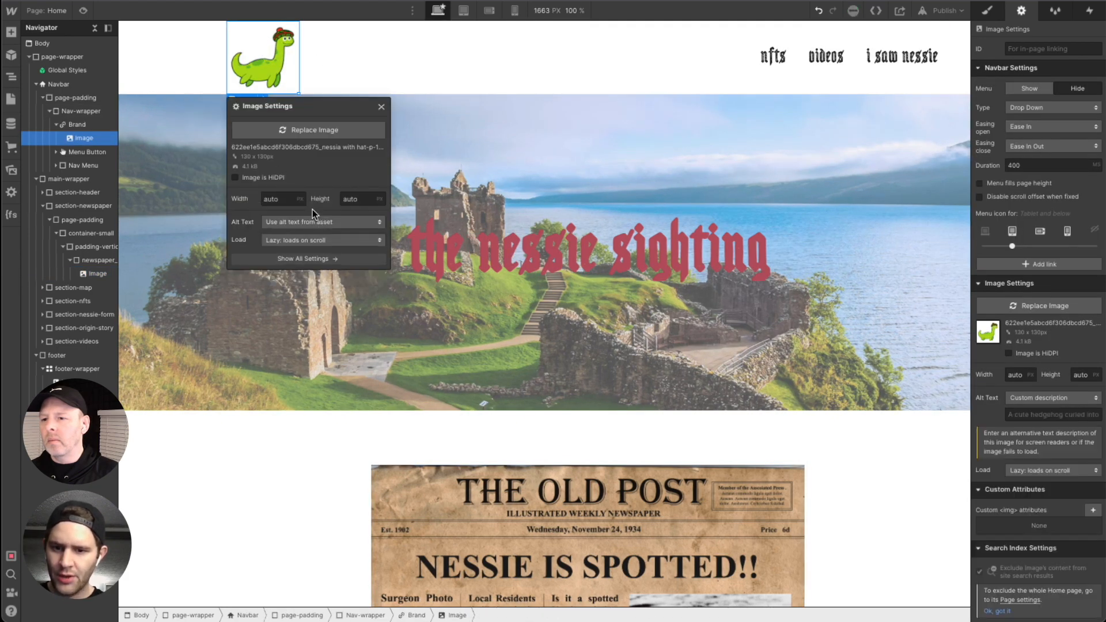
click(382, 108)
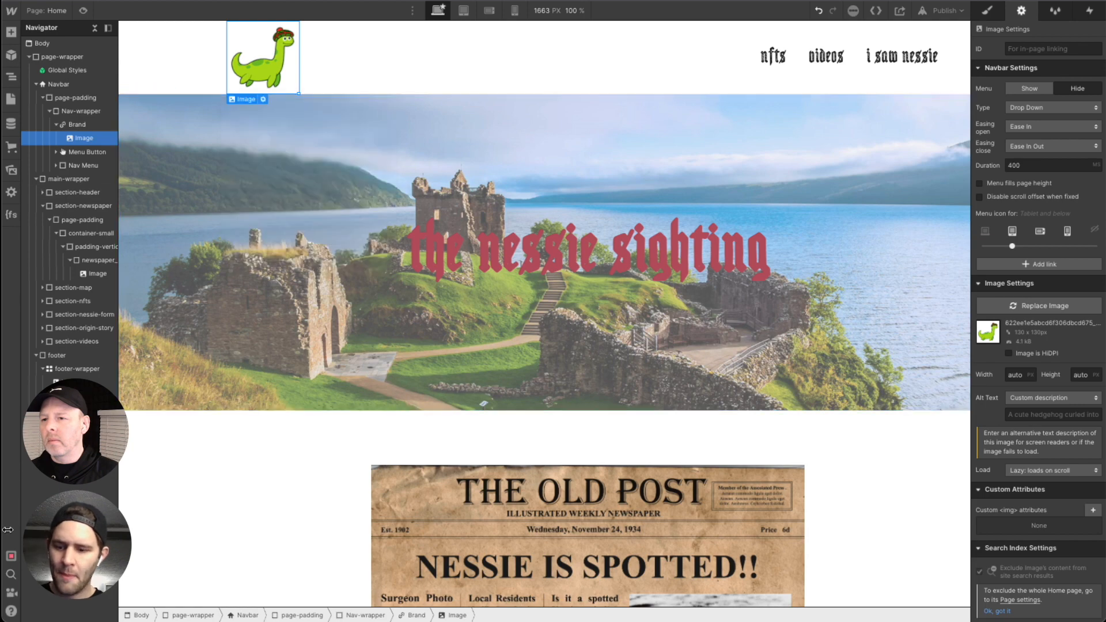
Step: Locate the footer's flag image through the missing alt text audit and give its download.png asset the alt text "scotland flag"
click(11, 556)
click(151, 215)
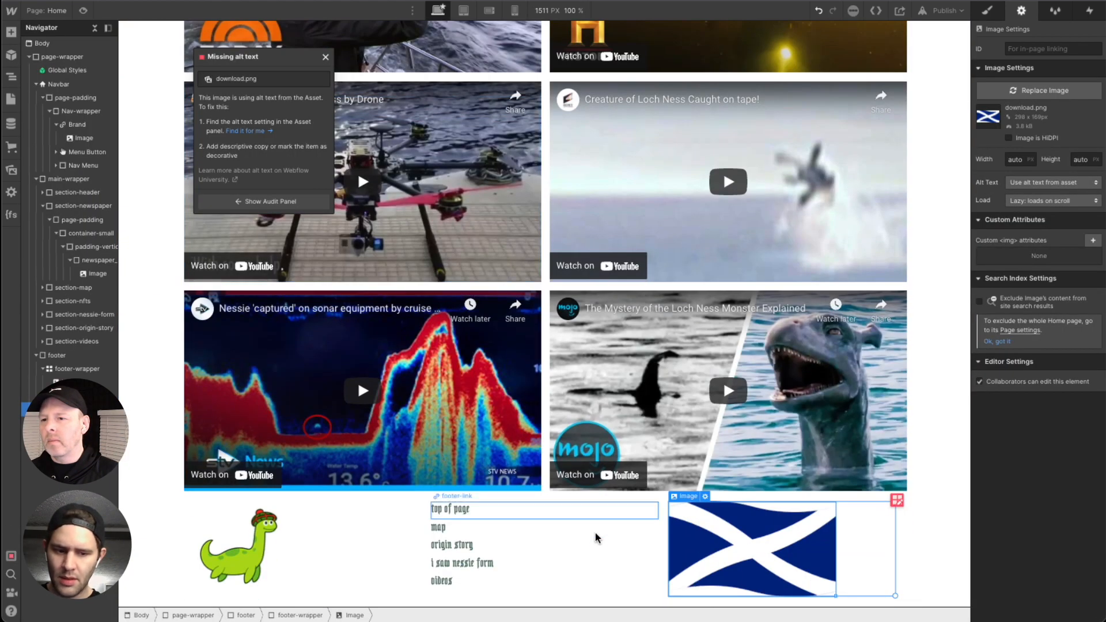
click(597, 539)
click(692, 540)
click(10, 170)
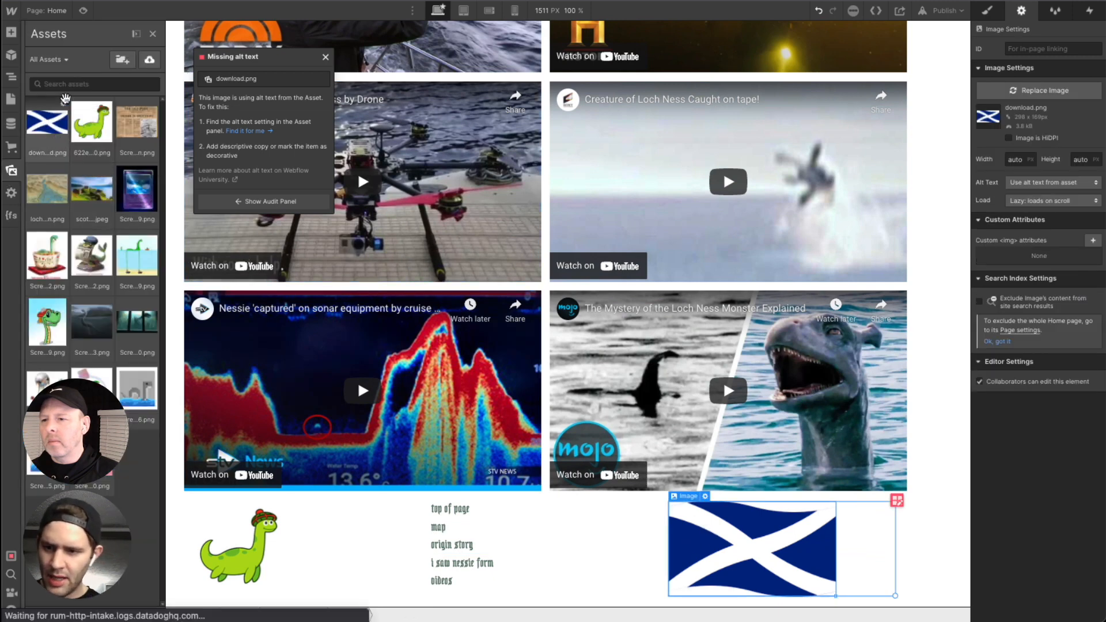
click(65, 107)
click(84, 283)
text(scot)
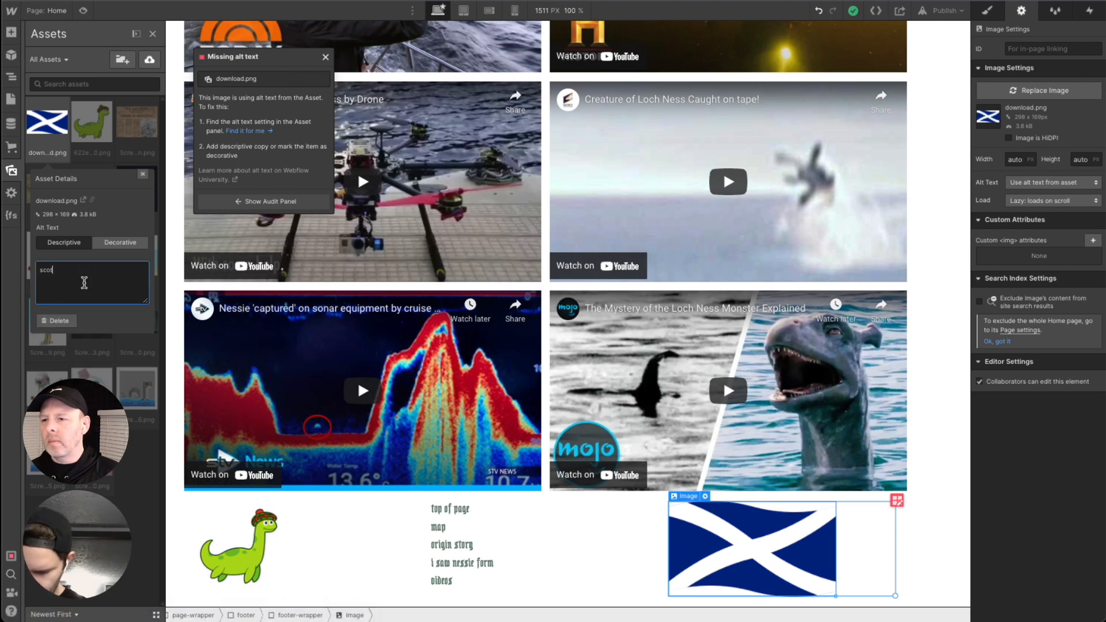
text(land flag)
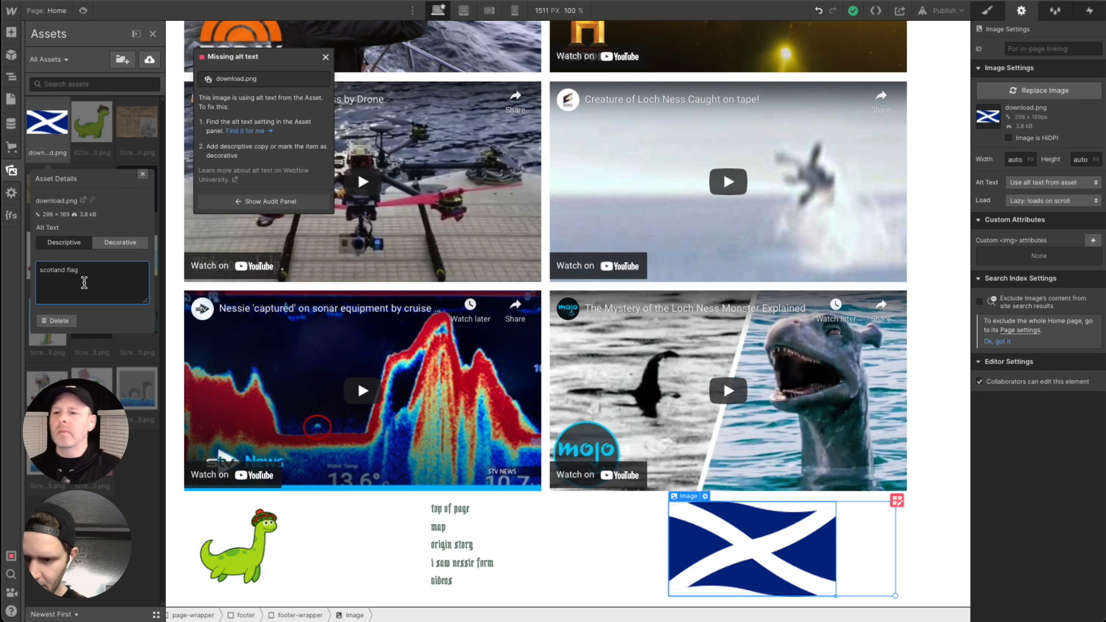
key(Return)
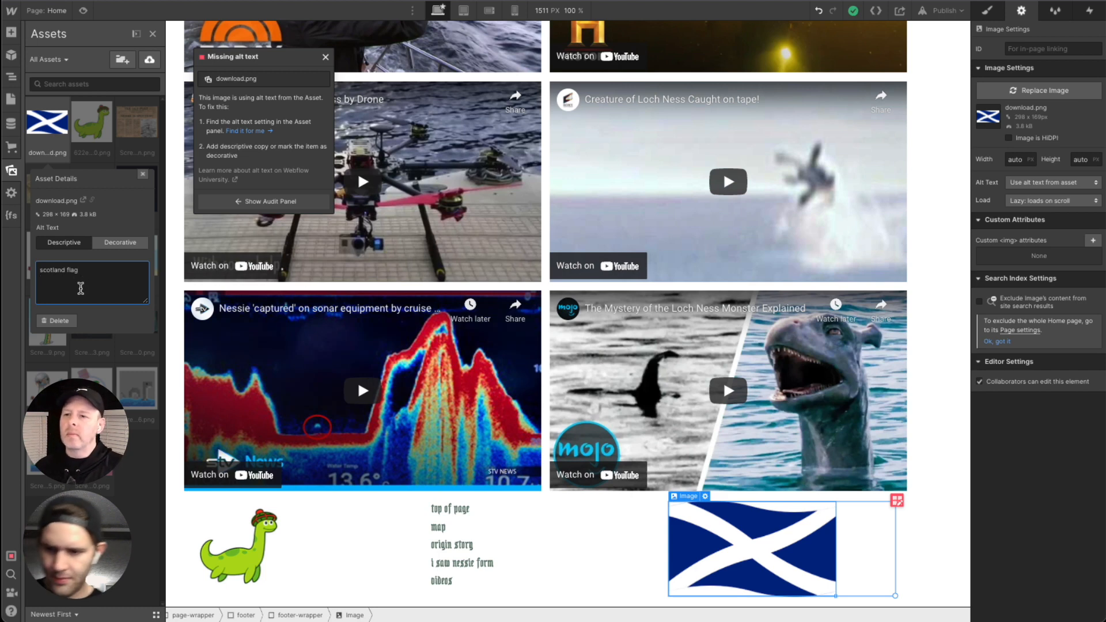
click(248, 56)
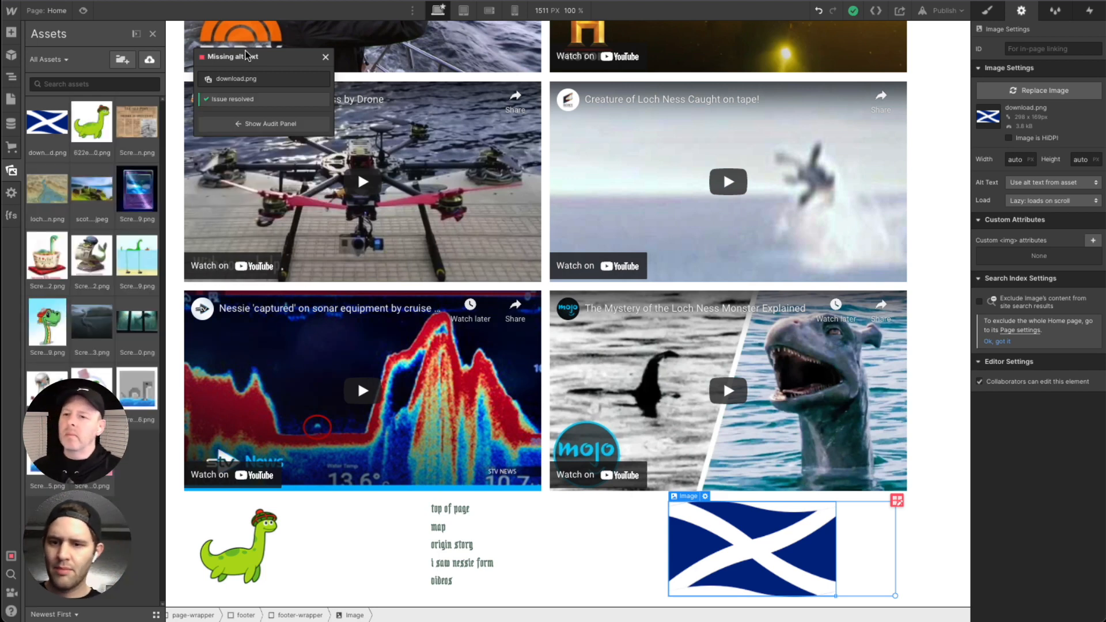
key(z)
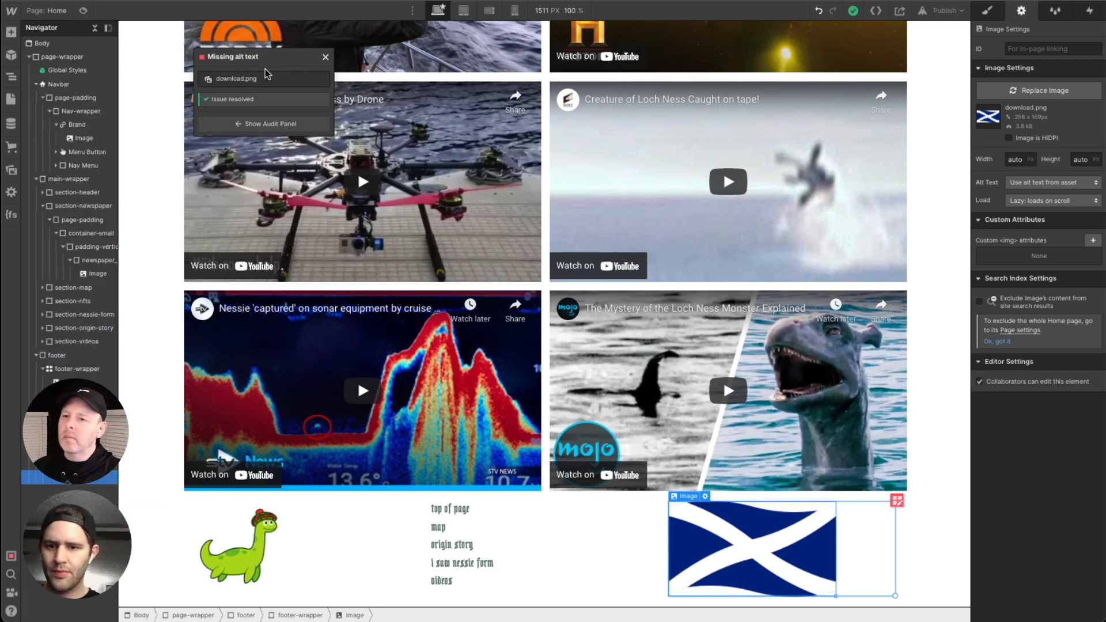
click(325, 57)
Step: Give the newspaper screenshot asset still flagged in the audit the descriptive alt text "nessie is spotted newspaper"
click(11, 556)
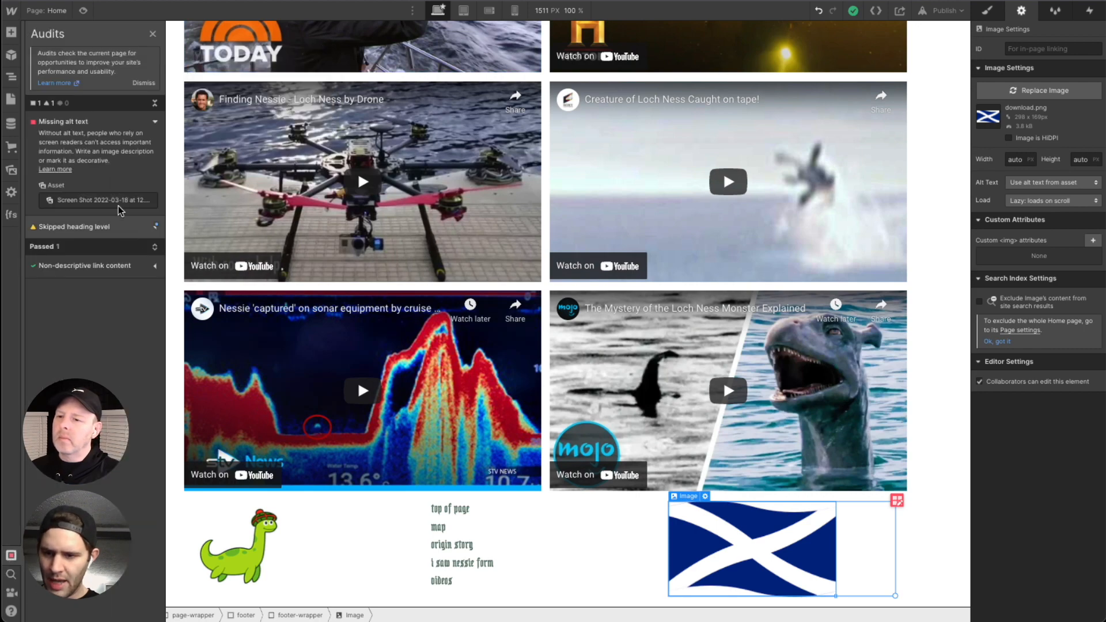
click(149, 202)
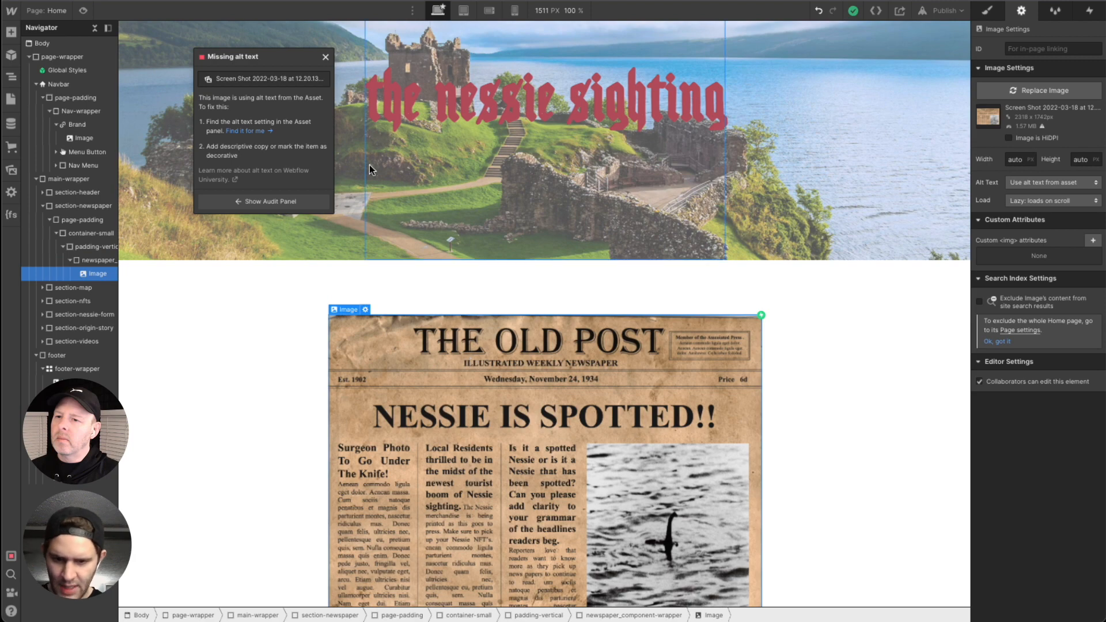
click(329, 57)
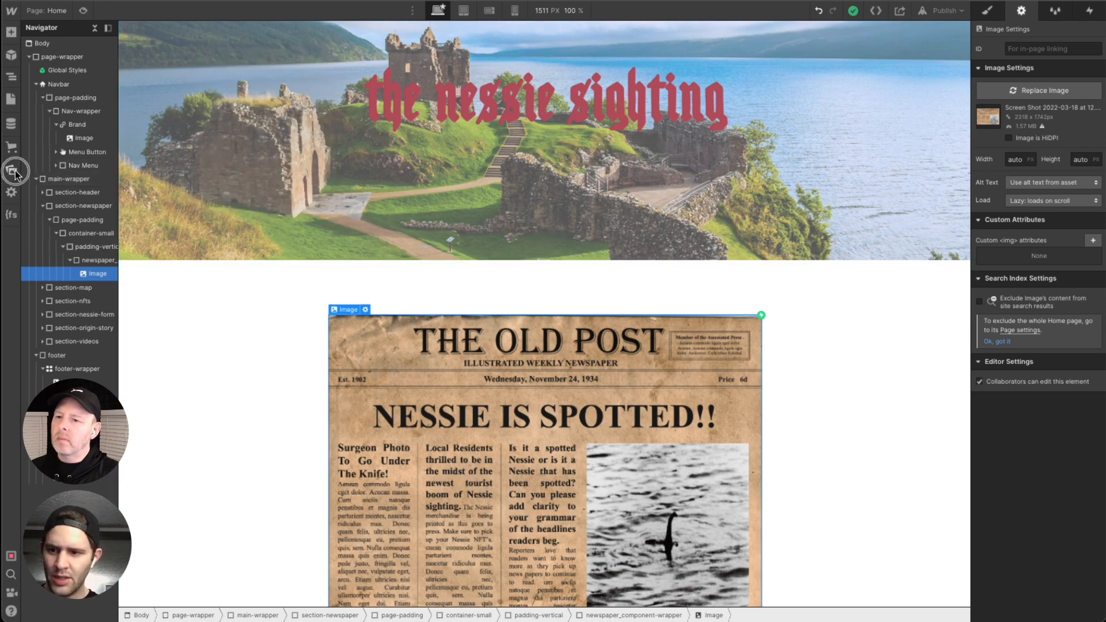
click(11, 170)
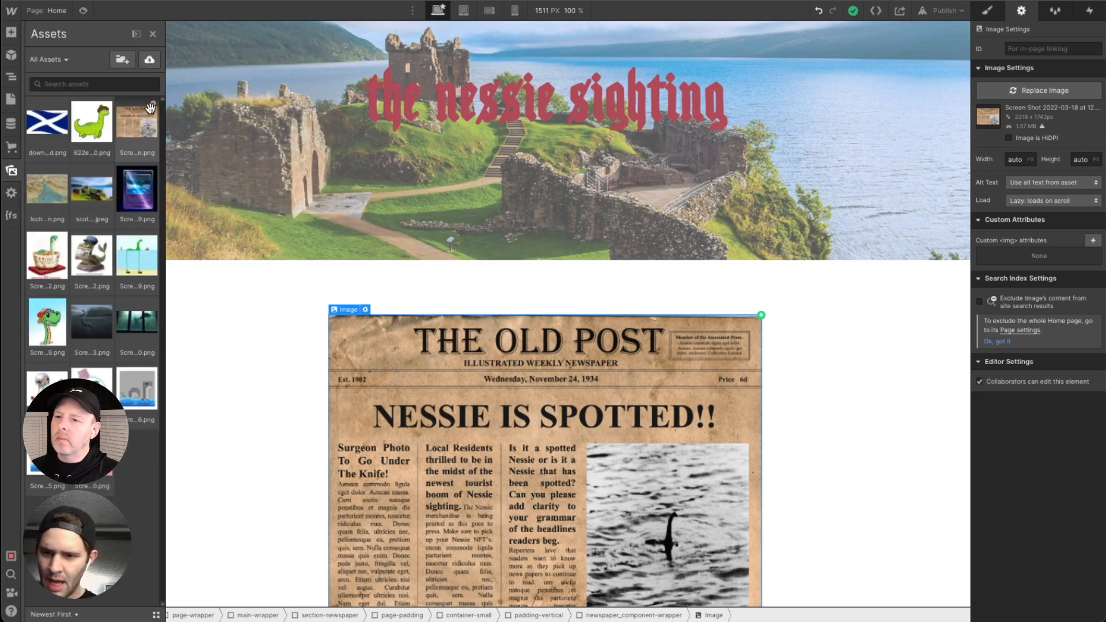
click(152, 104)
click(103, 284)
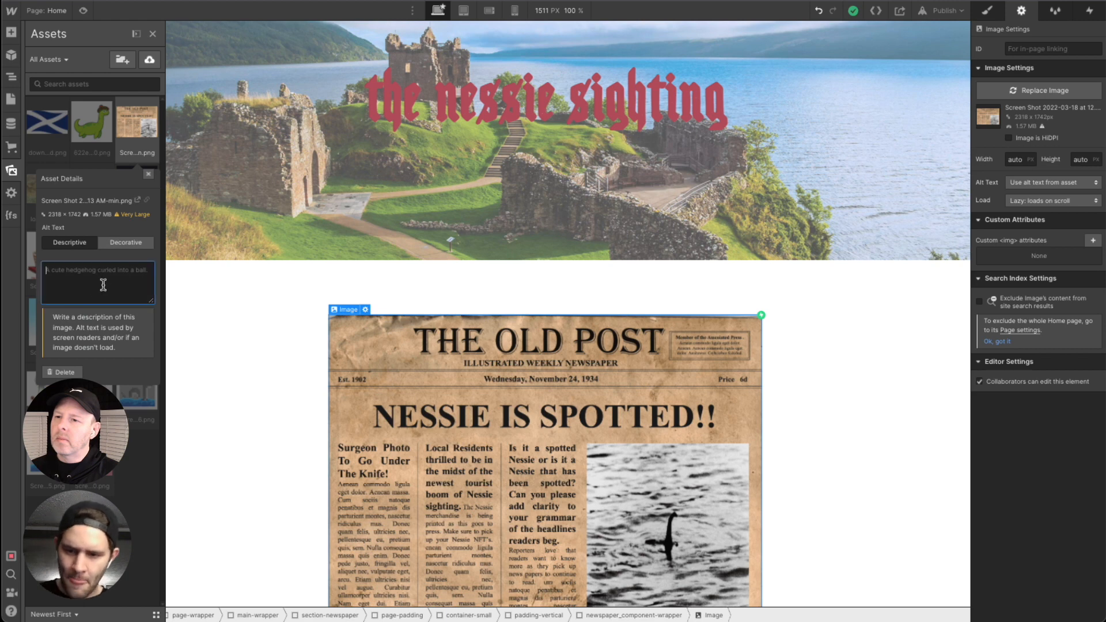
text(nessie is spotted newspaper)
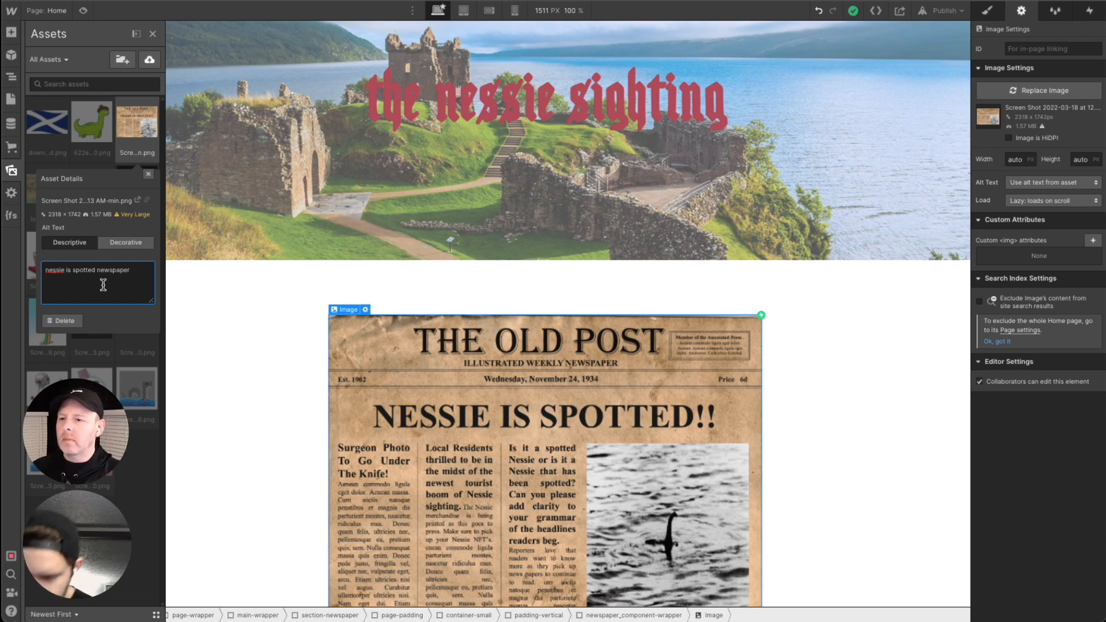
click(148, 176)
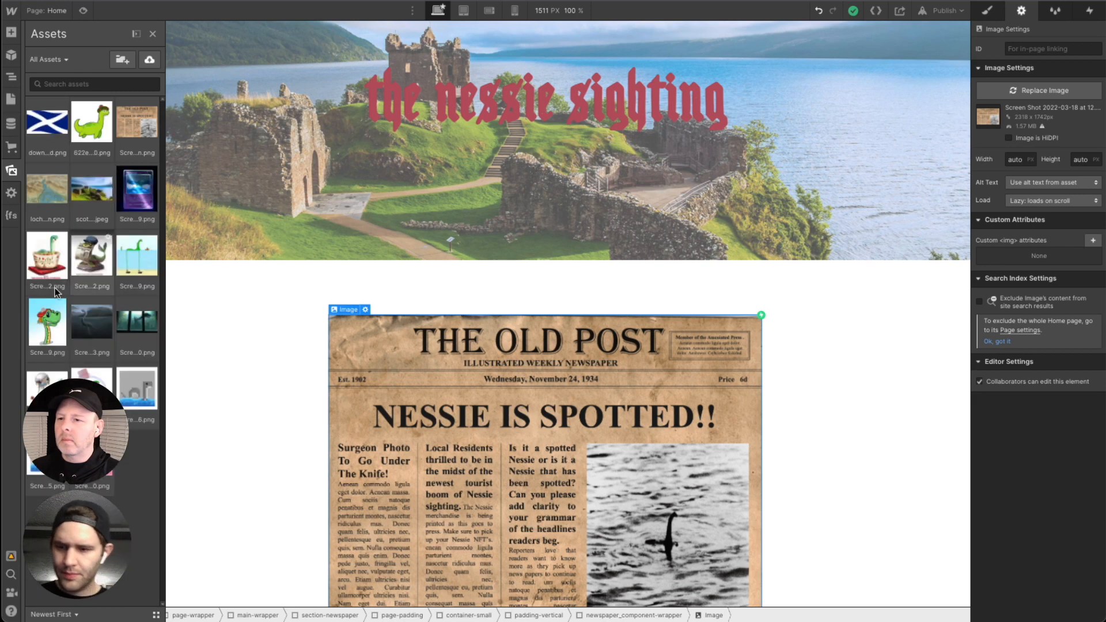
Step: Change the NFT name heading flagged for a skipped heading level to H3 and recheck the page audit
click(10, 557)
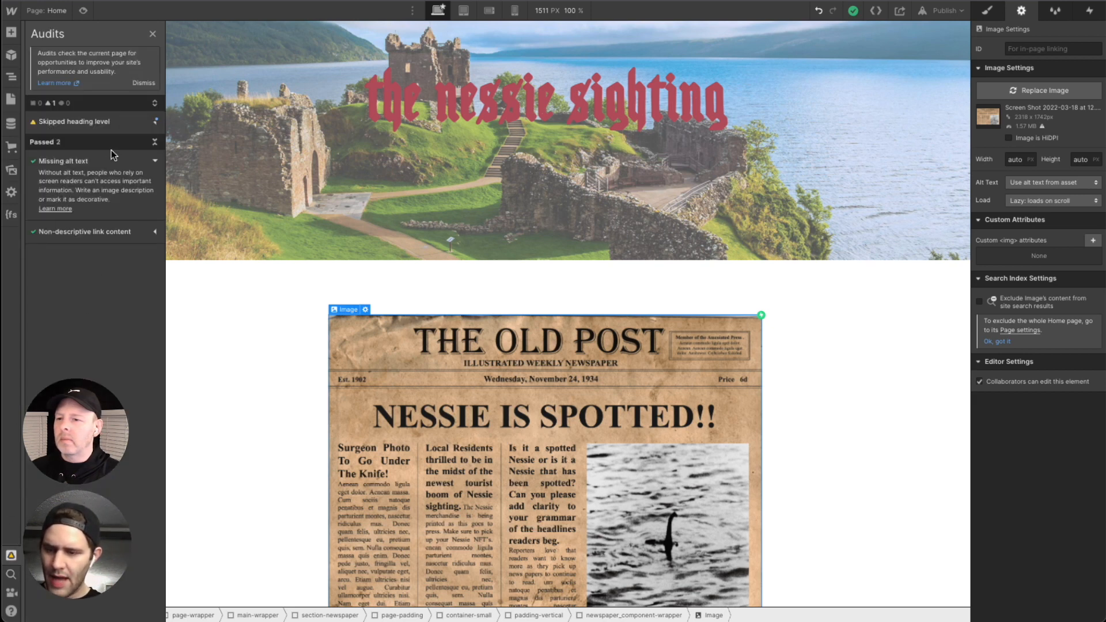
click(149, 127)
click(152, 182)
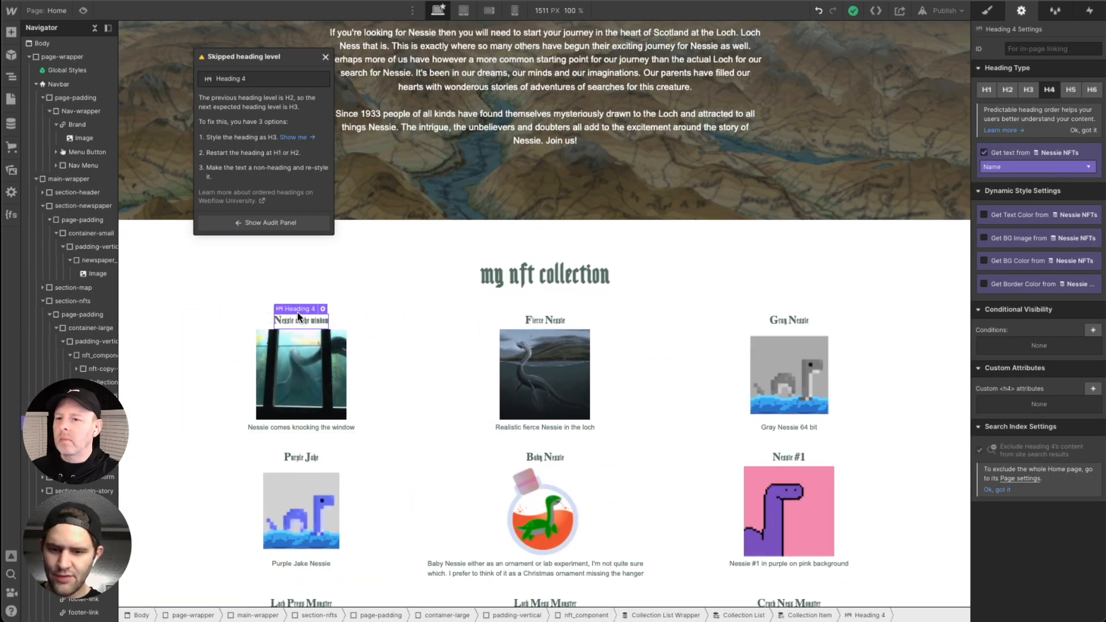
click(325, 59)
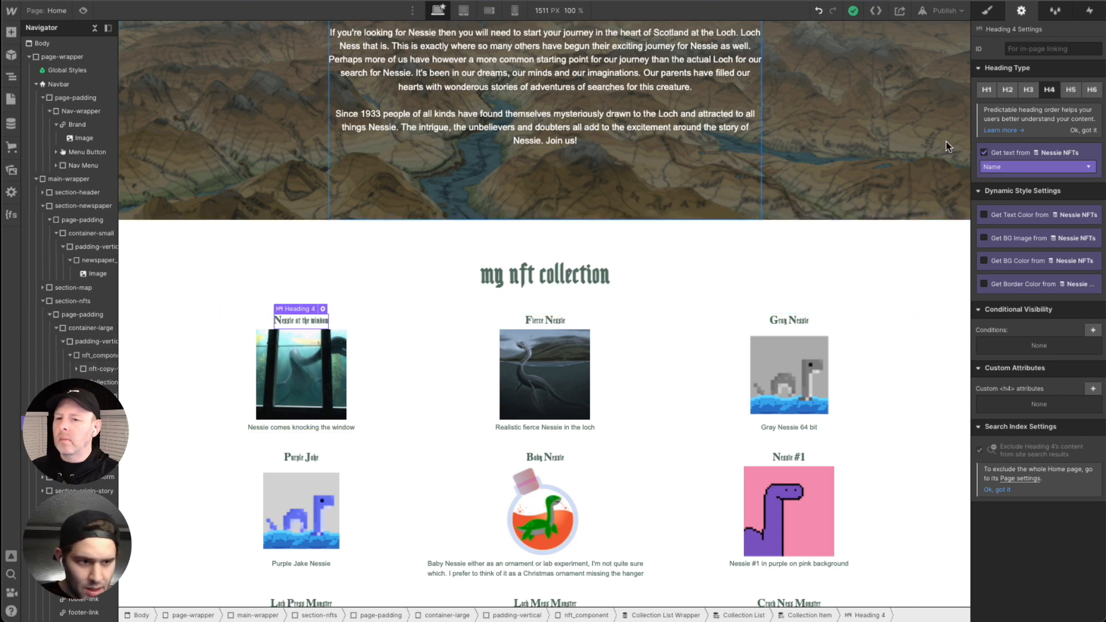
click(1029, 90)
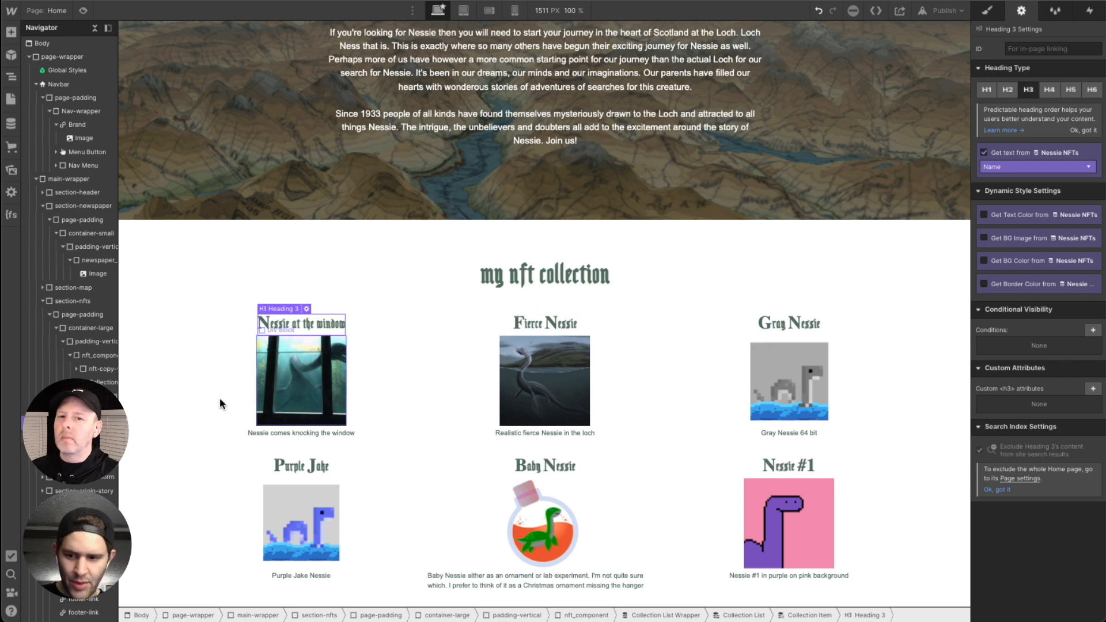
click(12, 556)
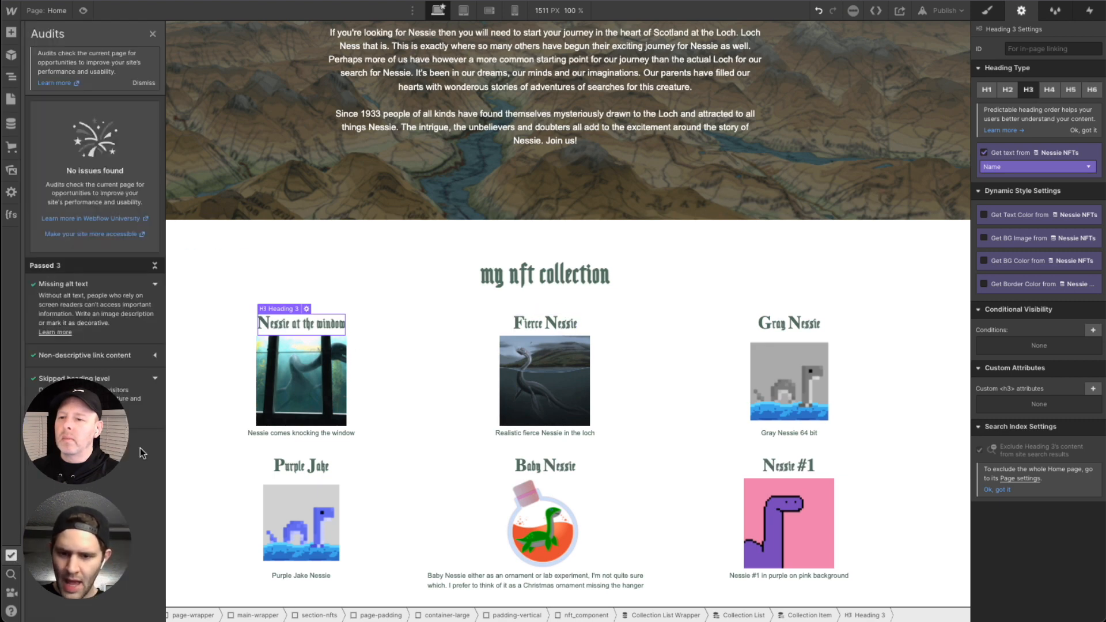
click(331, 255)
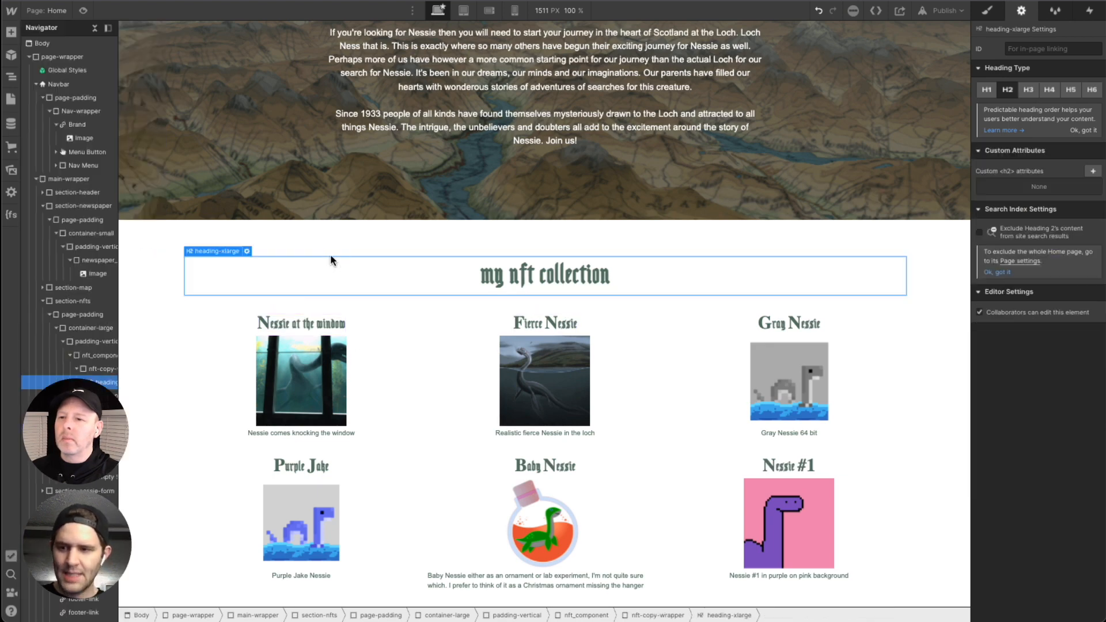
Step: Apply the existing heading-medium class to the NFT name heading in the collection list
click(322, 331)
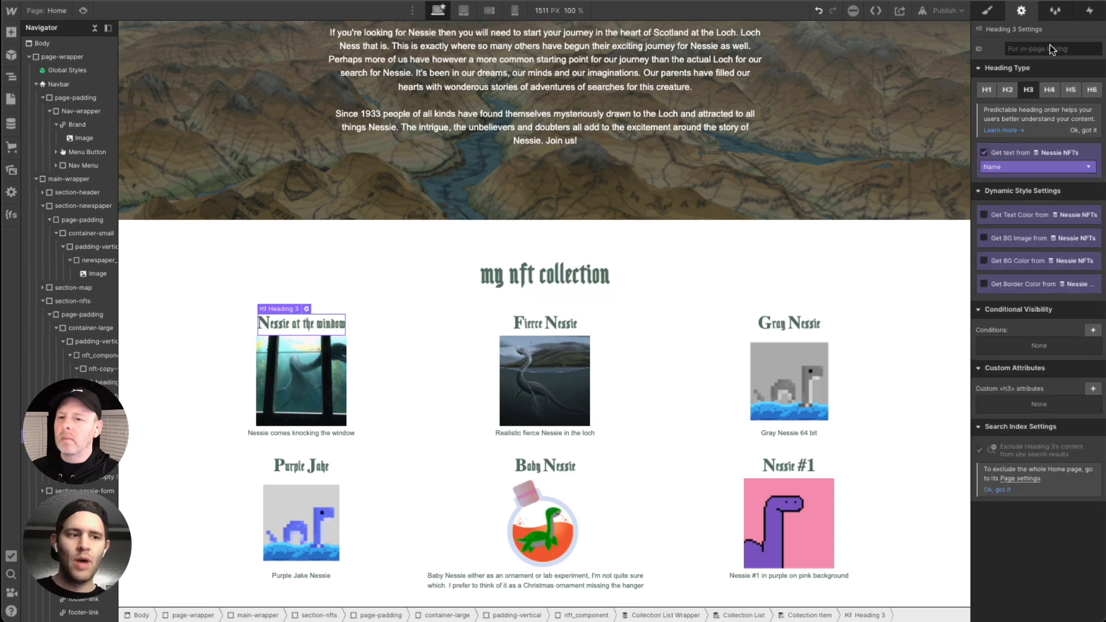
click(987, 11)
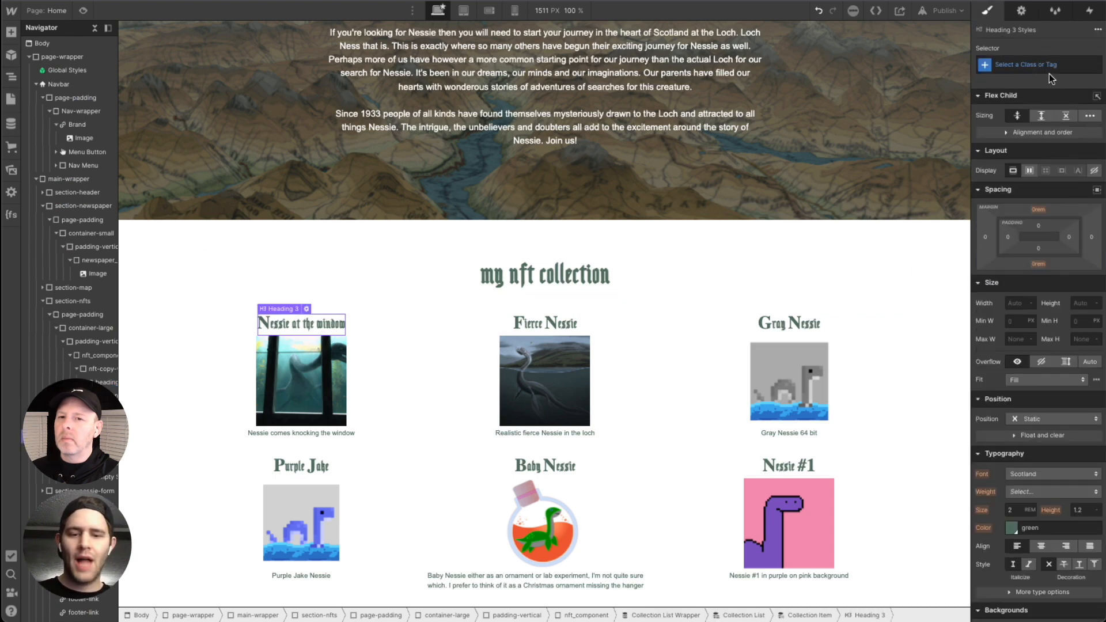
click(1050, 69)
text(heading)
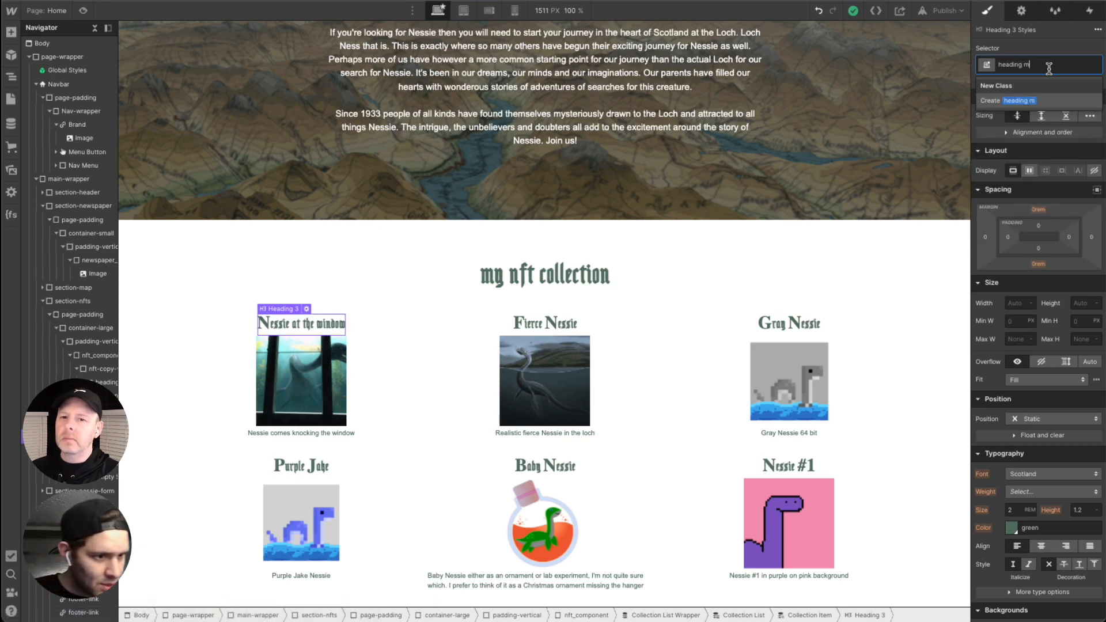
text(med)
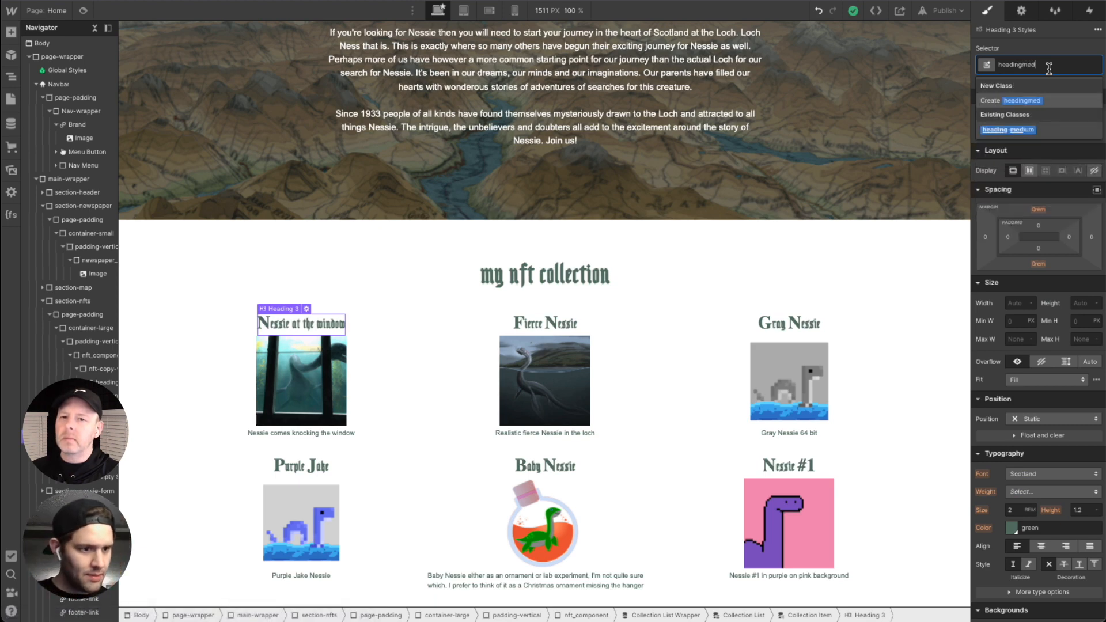
key(Down)
key(Return)
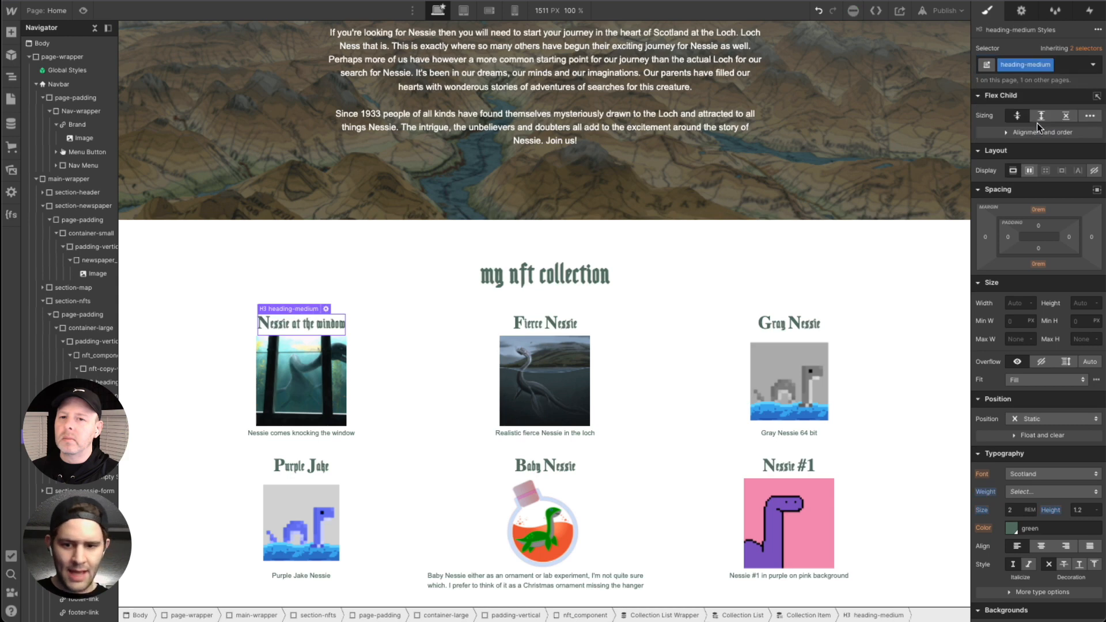
Step: Replace the NFT name heading's class with the existing heading-small class
click(1064, 66)
key(BackSpace)
text(headu)
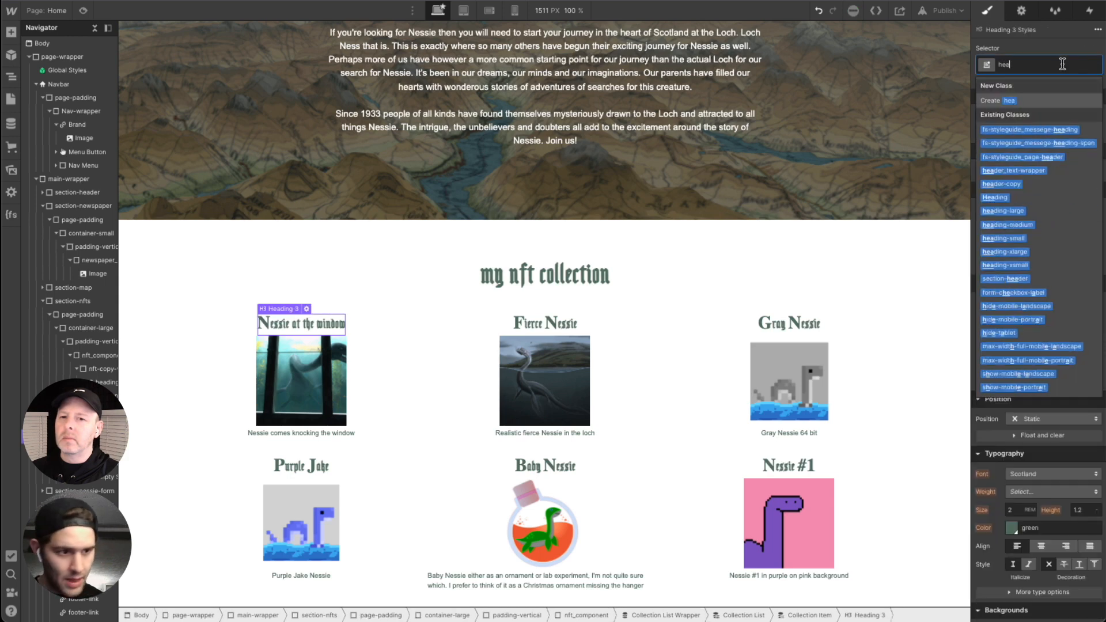
key(BackSpace)
key(BackSpace)
key(BackSpace)
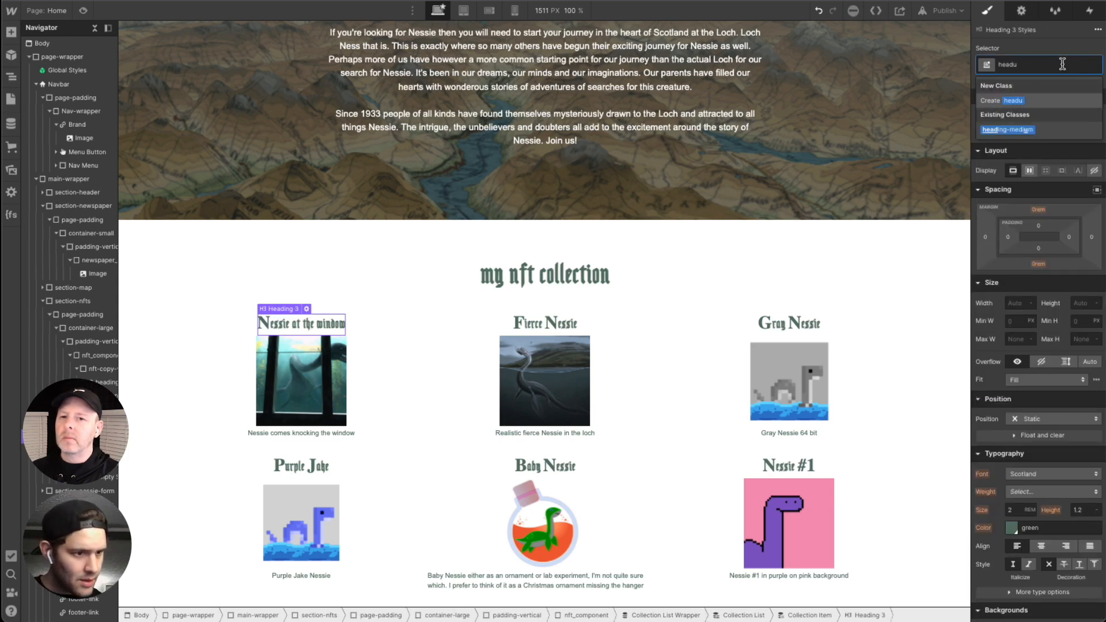
text(asm)
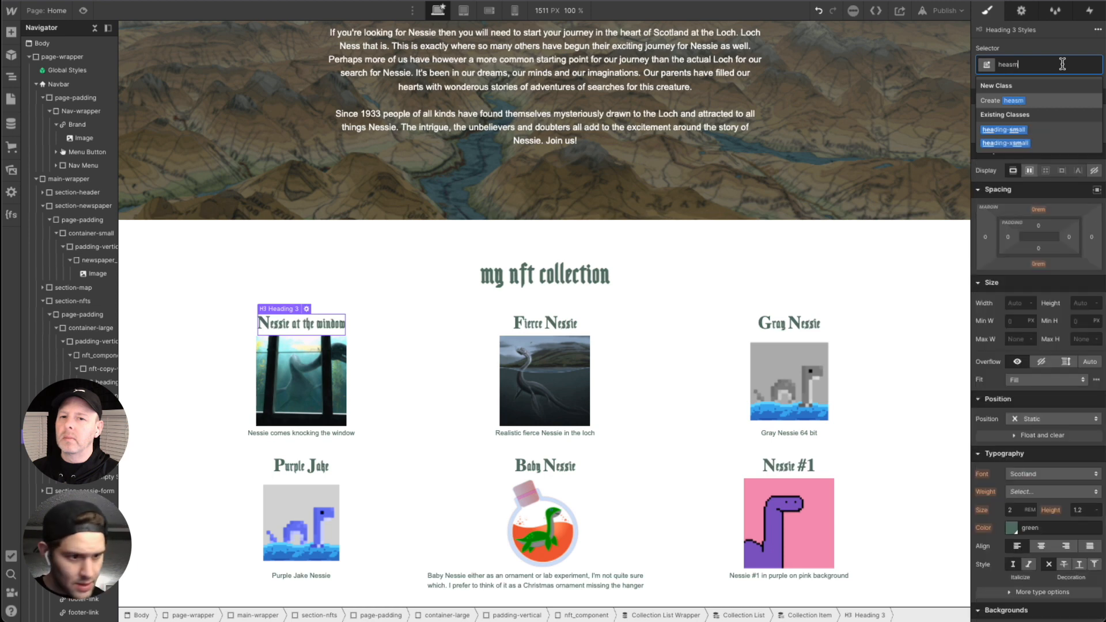
click(1006, 131)
click(680, 306)
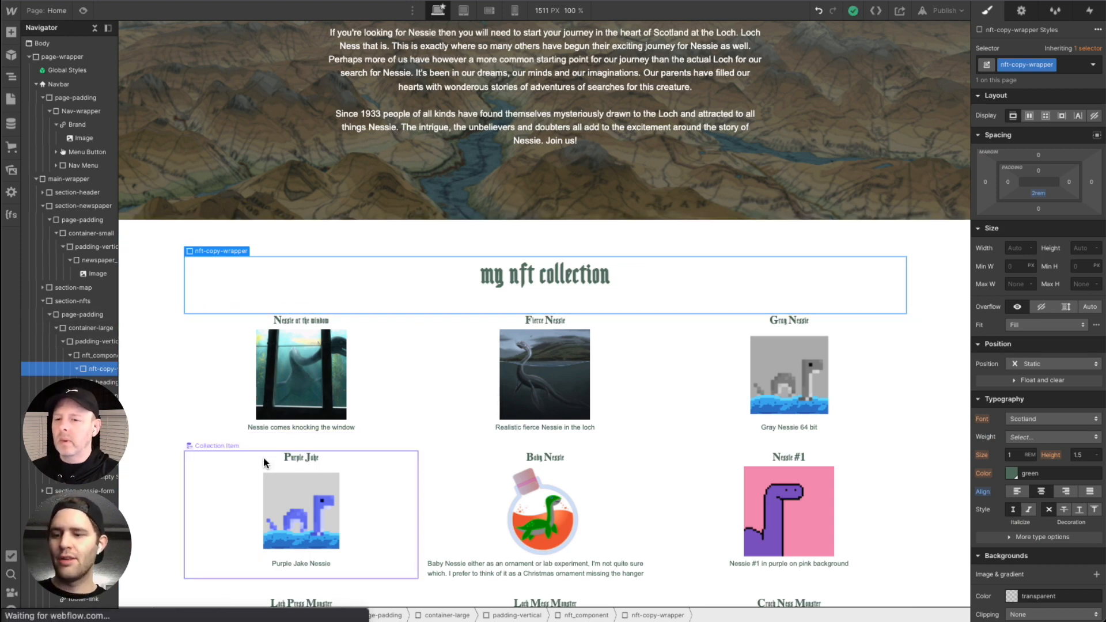
Step: Recheck the page audit for remaining issues
click(11, 556)
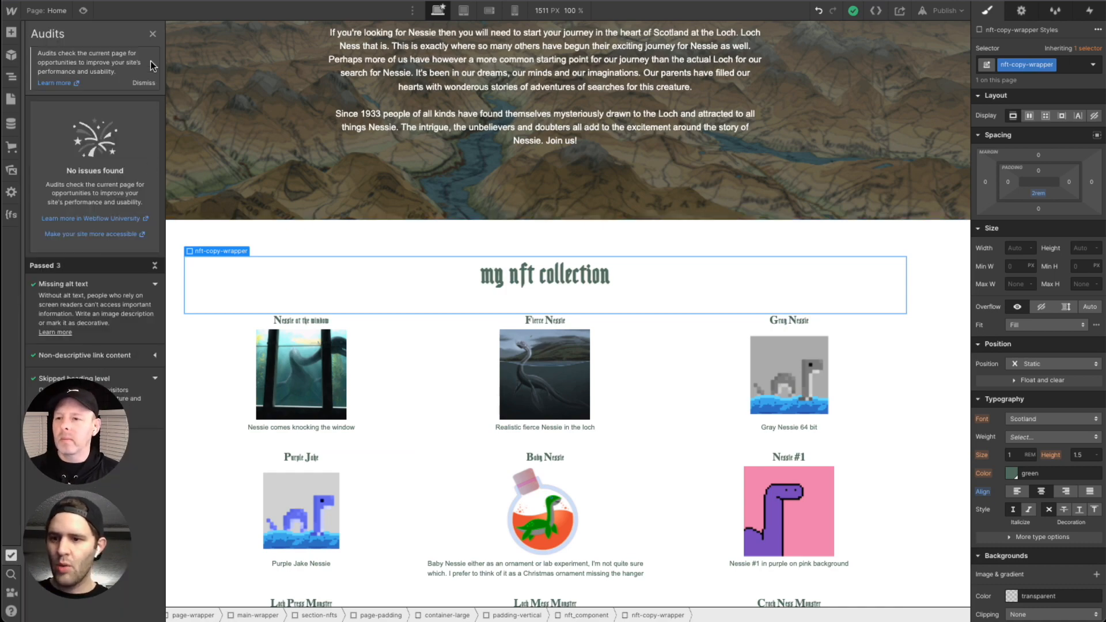
click(152, 37)
scroll(253, 187, up, 10)
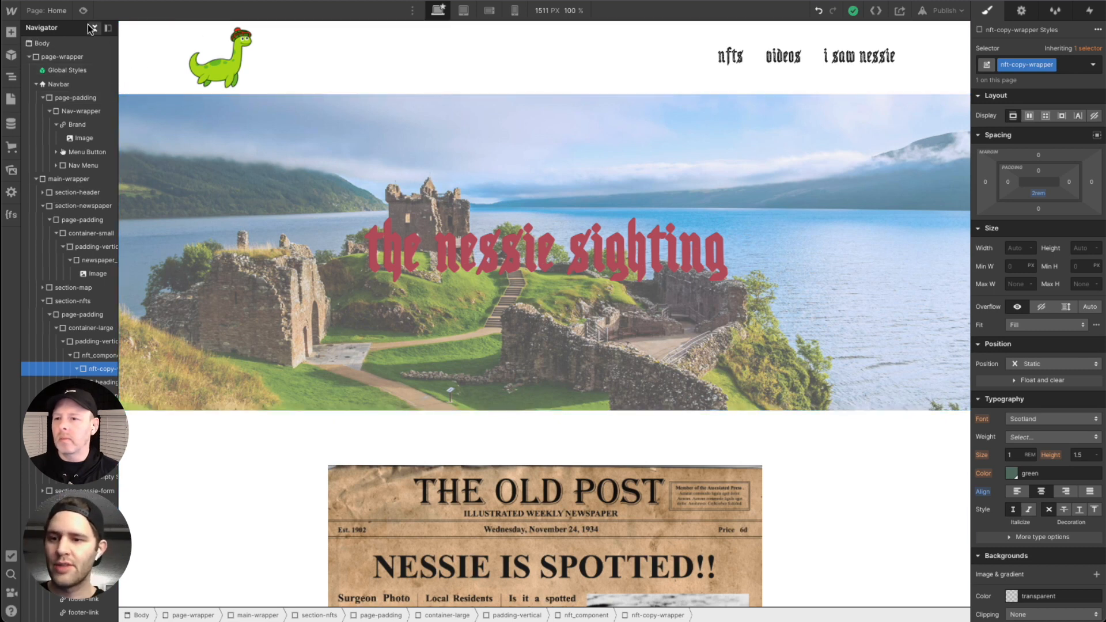
Step: In the Home page's settings, set the SEO title tag to "Check out our cool nessie website"
click(53, 12)
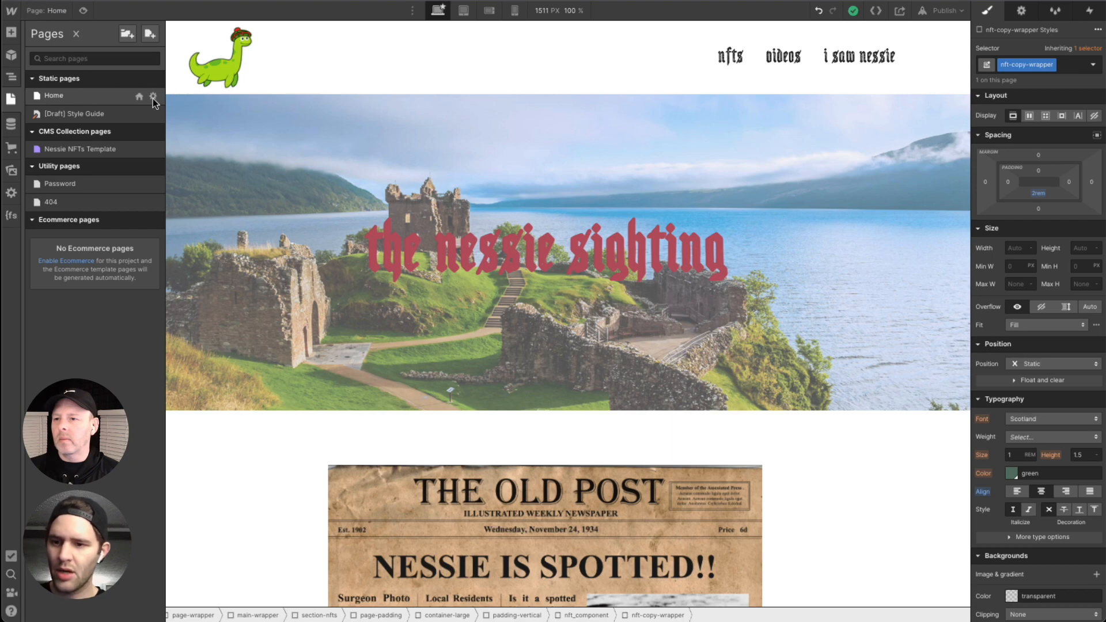
click(153, 96)
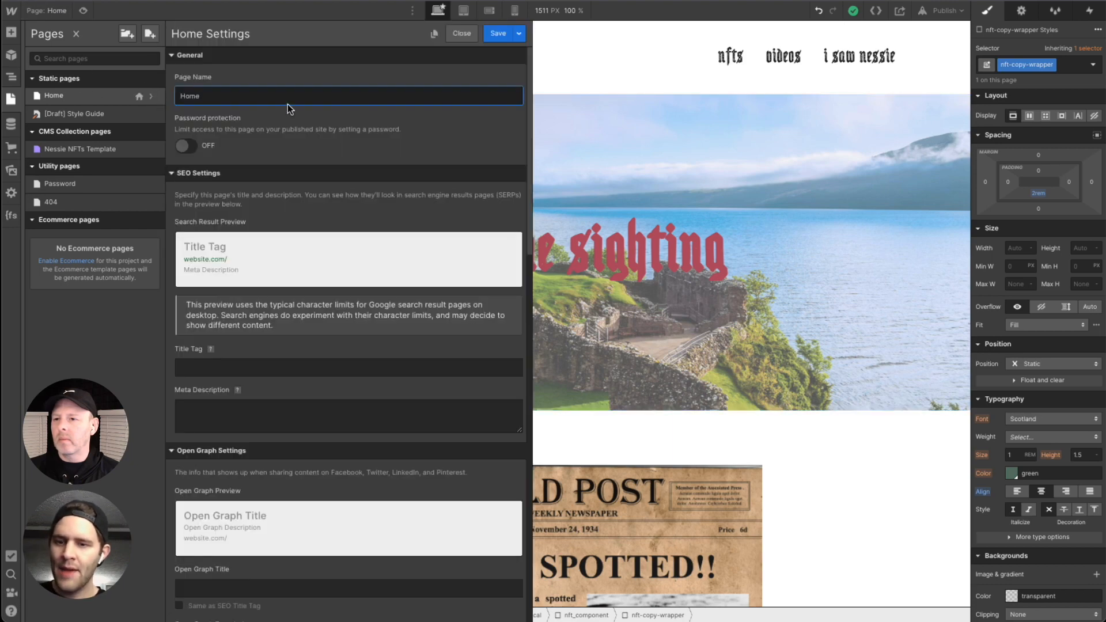
scroll(373, 265, down, 15)
scroll(375, 283, up, 20)
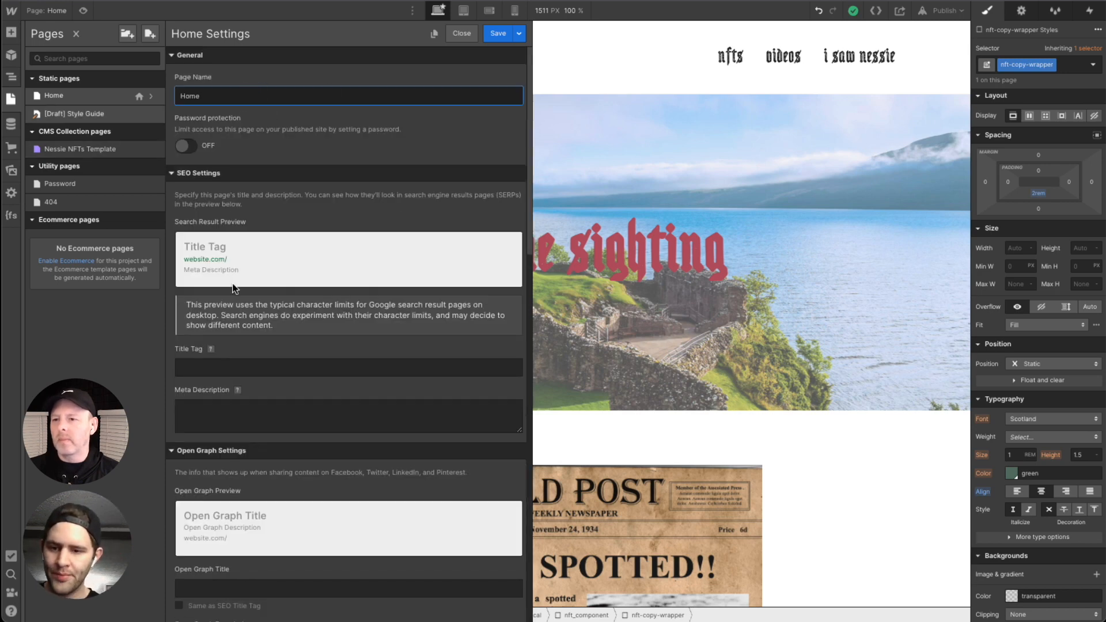
click(209, 369)
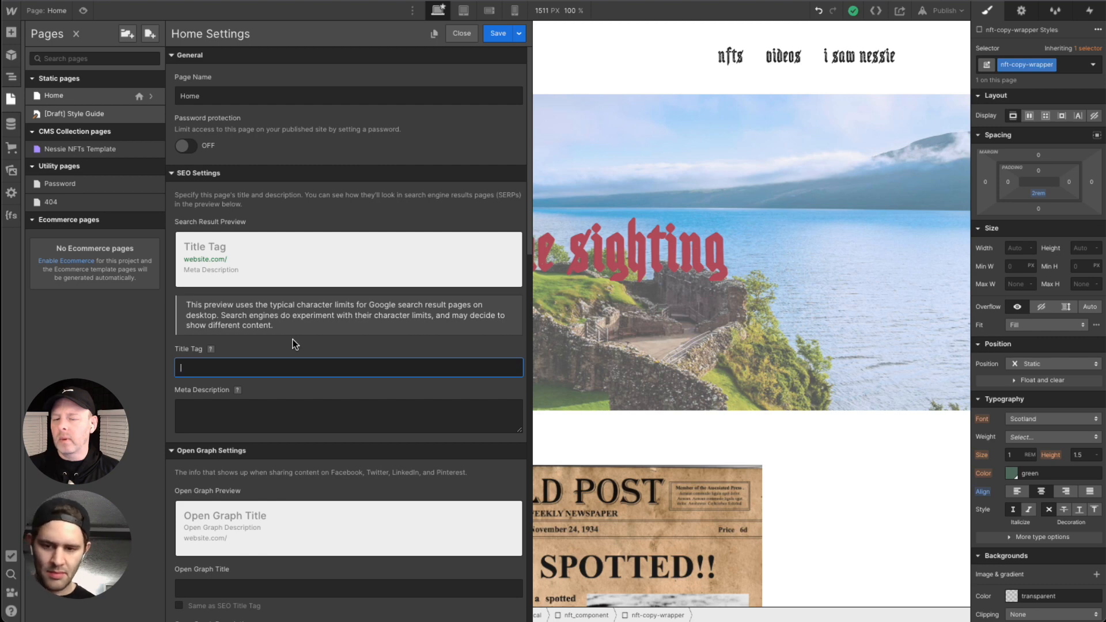
text(Check out our cool nessie website)
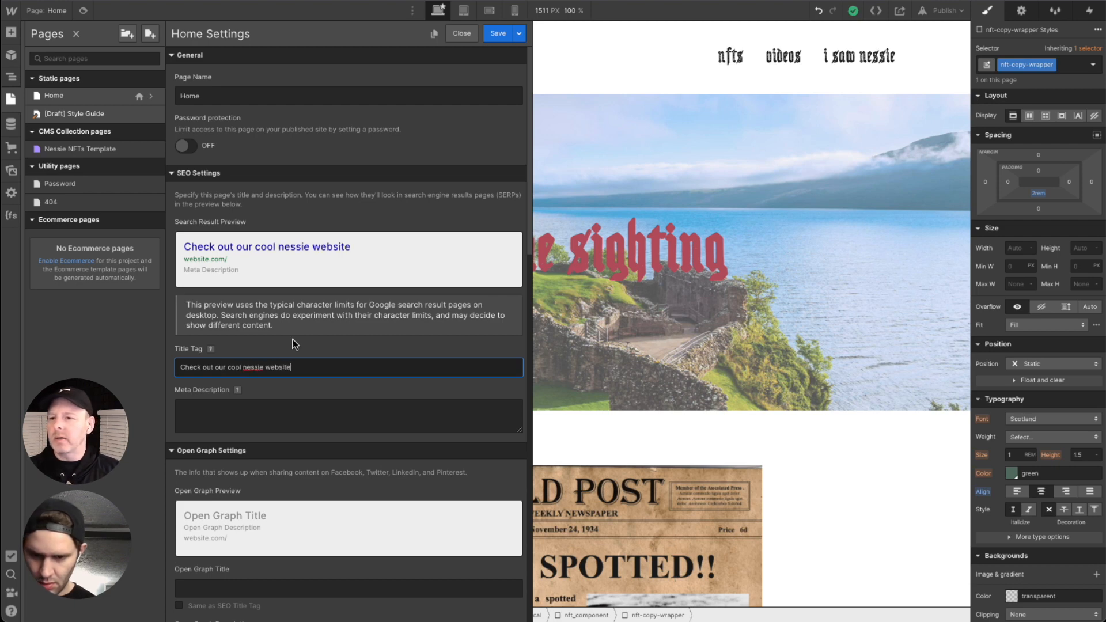
Step: Set the Home page's meta description to "Plus we've got an awesome NFT collection"
click(263, 415)
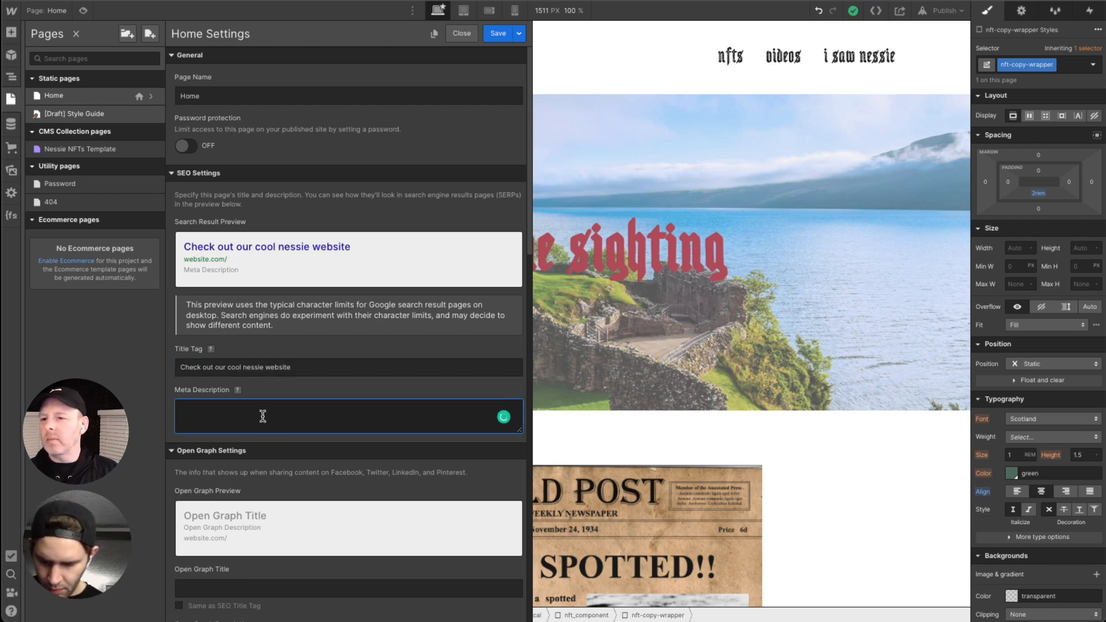
text(Plus we've got an awesome)
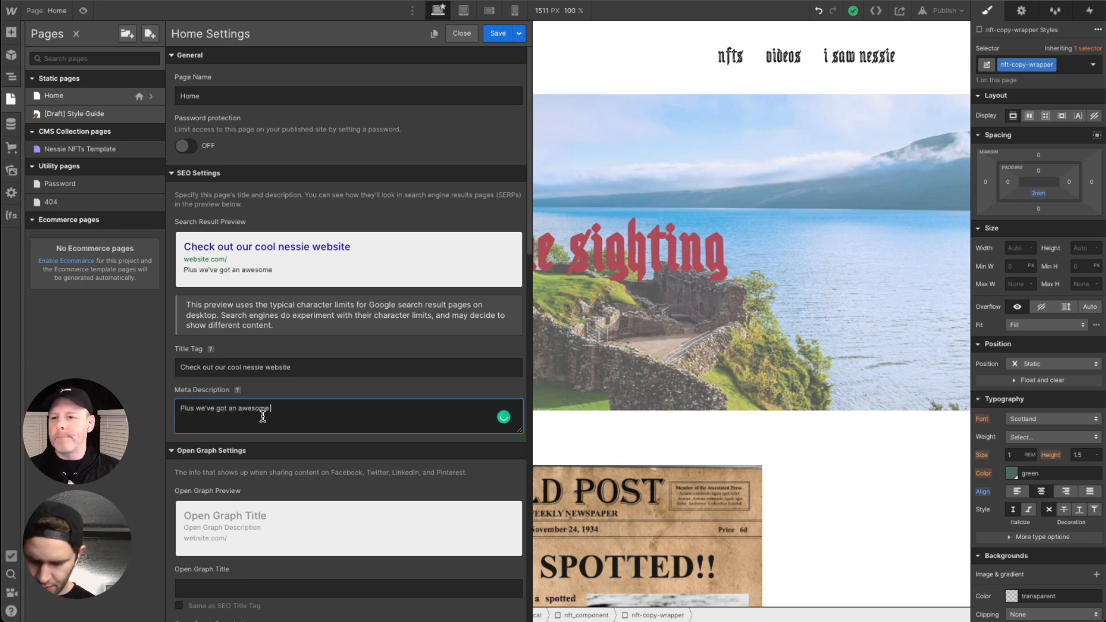
text(NFT collection)
Step: Make the Open Graph title and description the same as the SEO title tag and meta description
scroll(327, 461, down, 1)
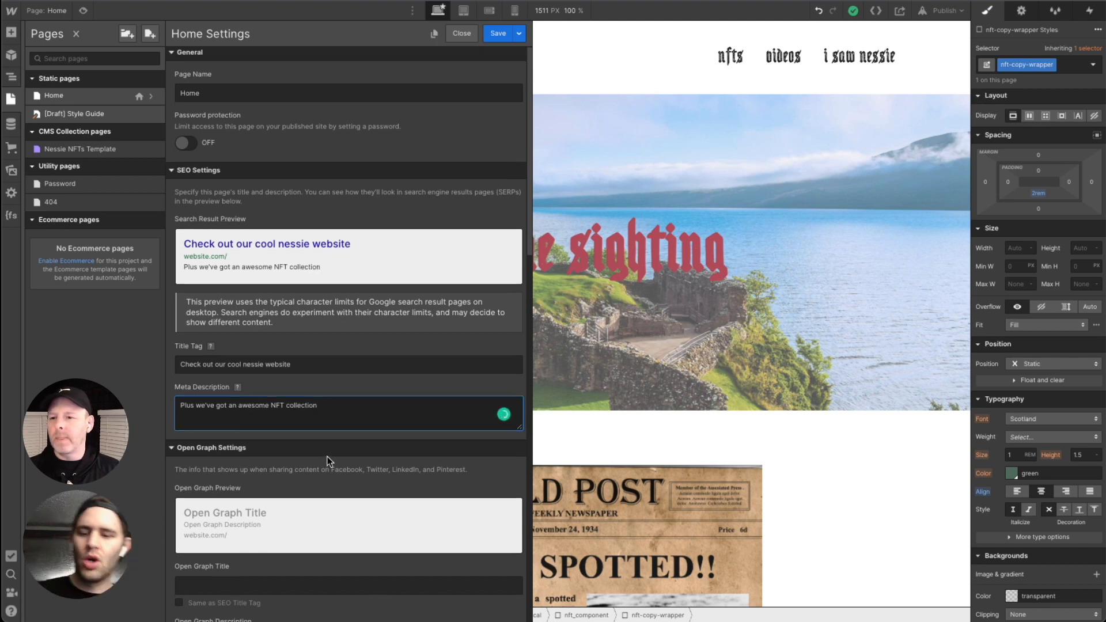
scroll(334, 447, down, 3)
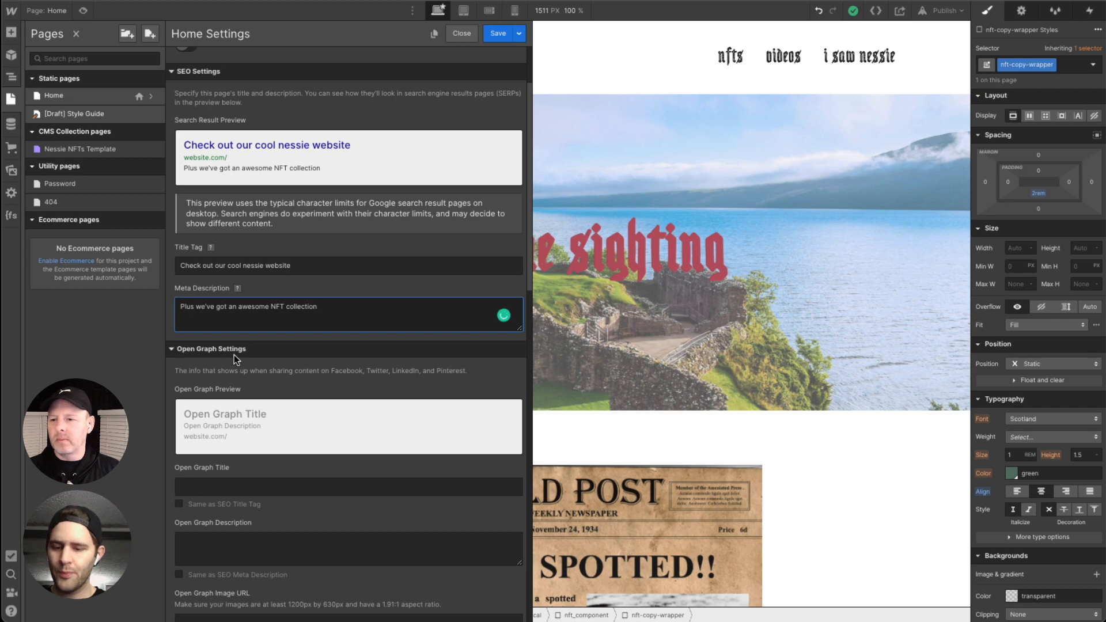
click(178, 504)
scroll(178, 530, down, 1)
click(180, 547)
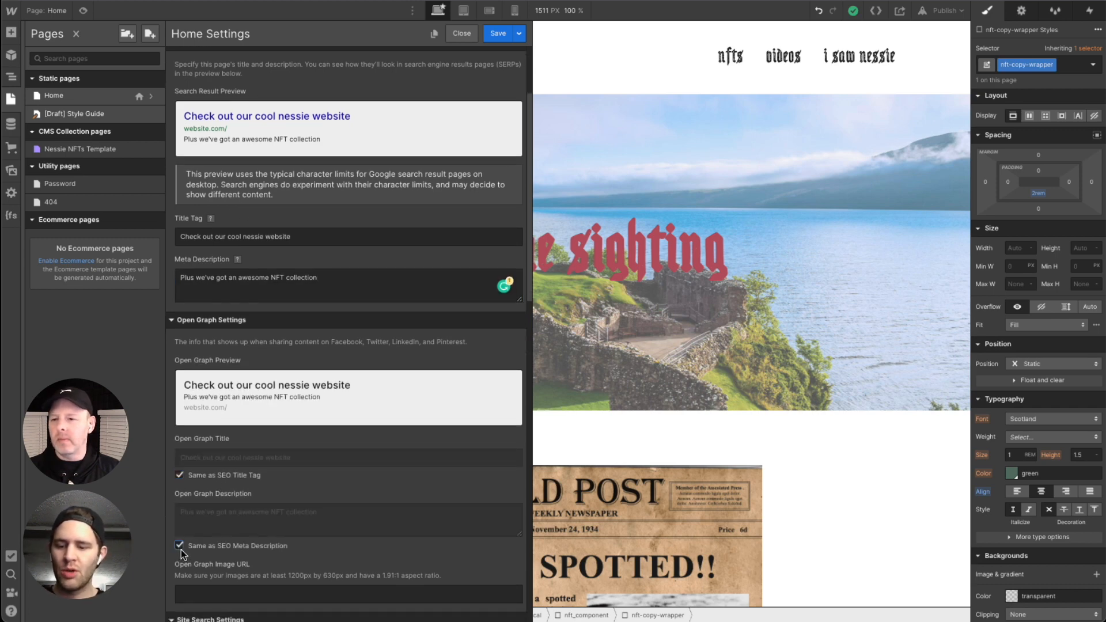
scroll(316, 498, down, 1)
scroll(303, 482, up, 5)
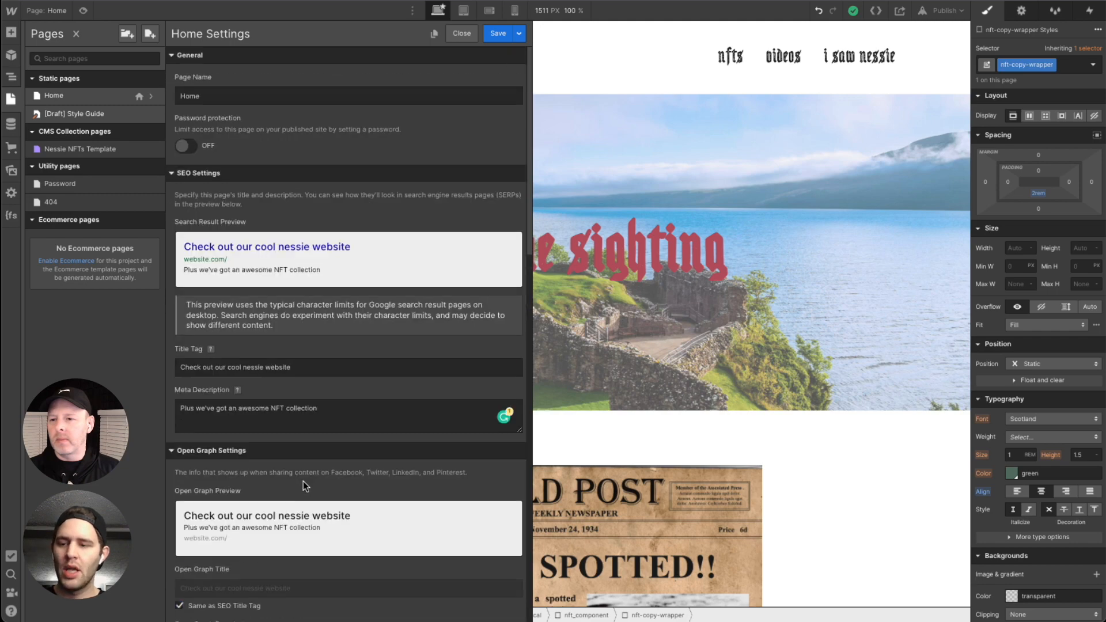
Step: Copy the image URL of the Nessie-with-hat logo from the site's assets for the Open Graph image
scroll(317, 438, down, 5)
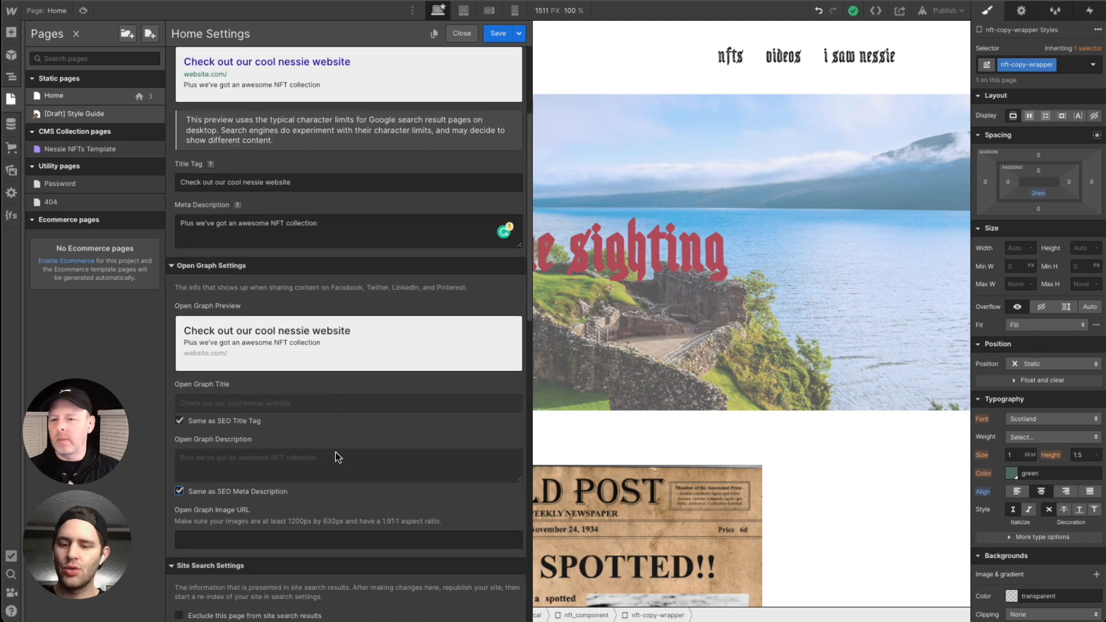
scroll(303, 449, down, 1)
click(268, 495)
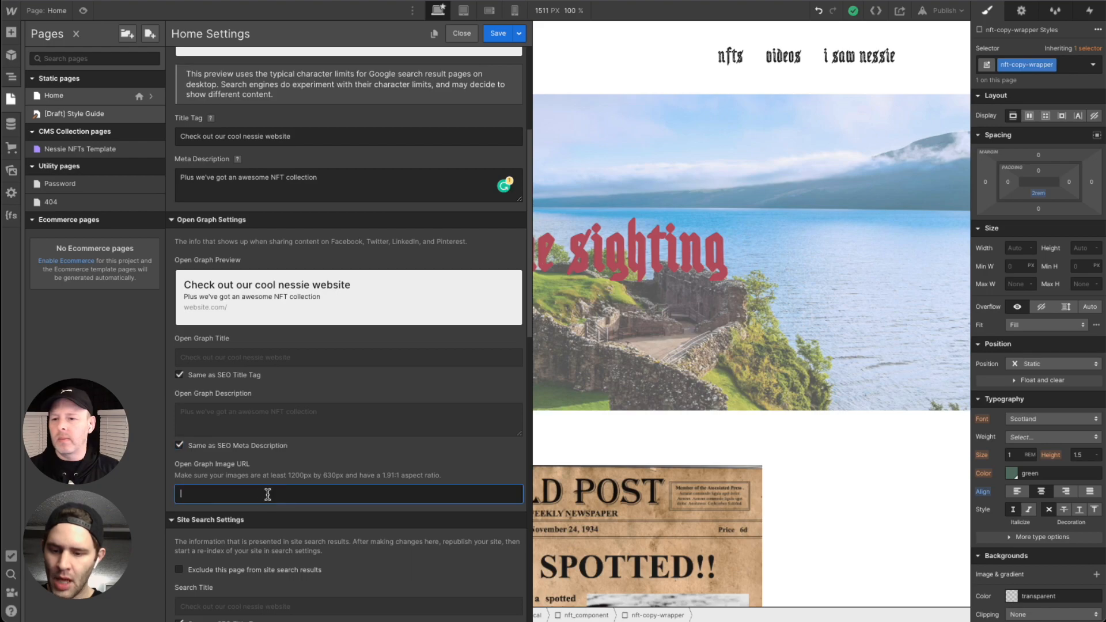
click(9, 173)
click(636, 344)
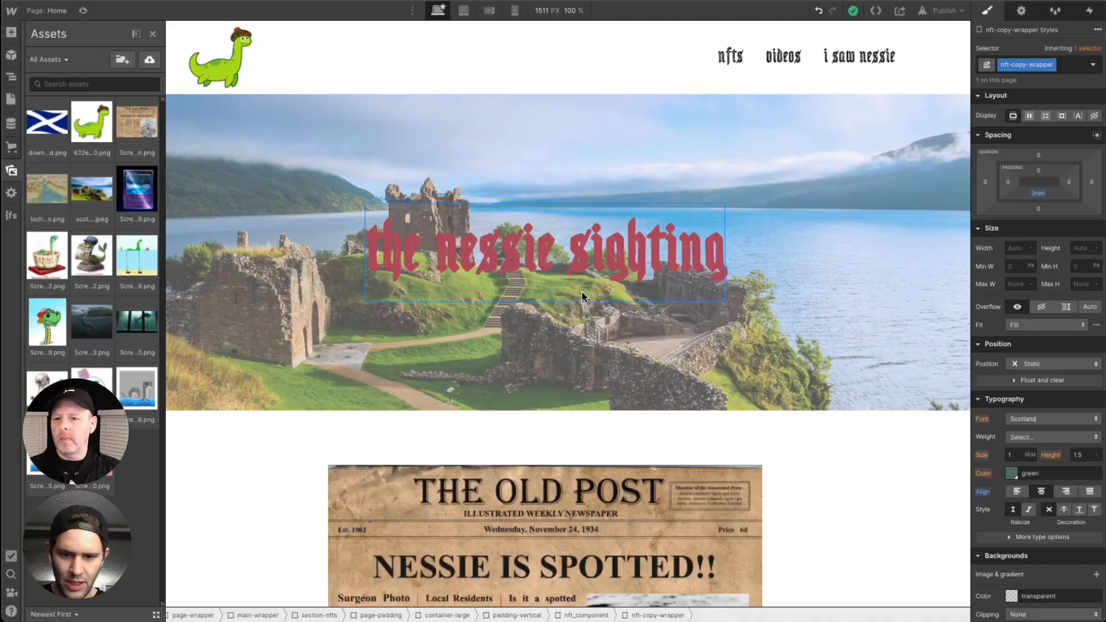
click(107, 106)
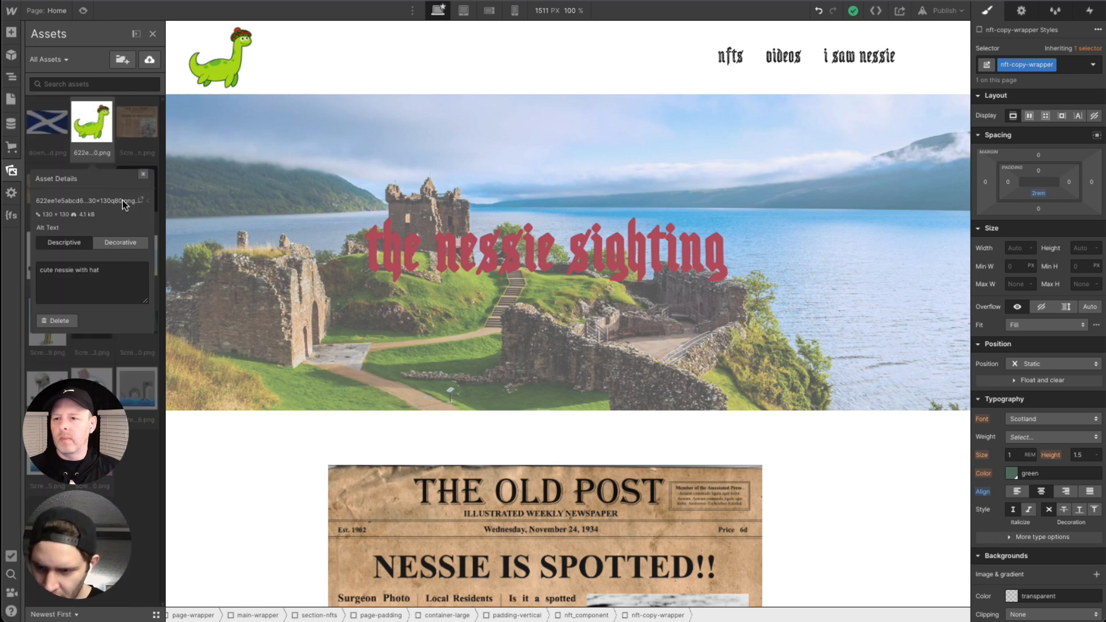
click(143, 174)
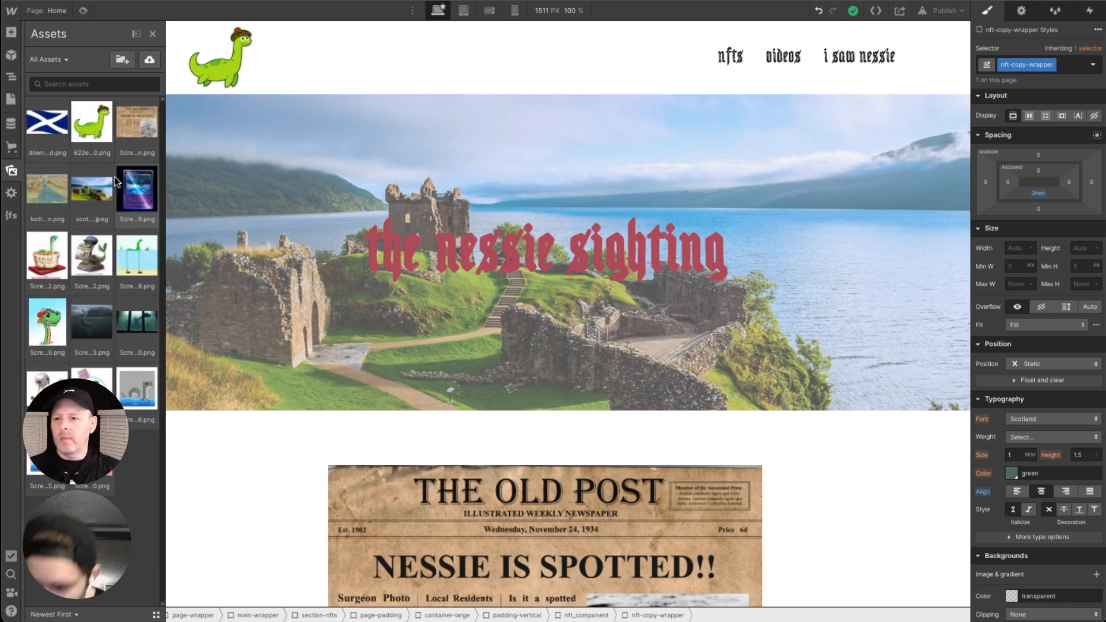
Step: Reopen the Home page's settings and paste the Nessie-with-hat image link as the Open Graph image URL
click(153, 34)
click(54, 13)
click(151, 96)
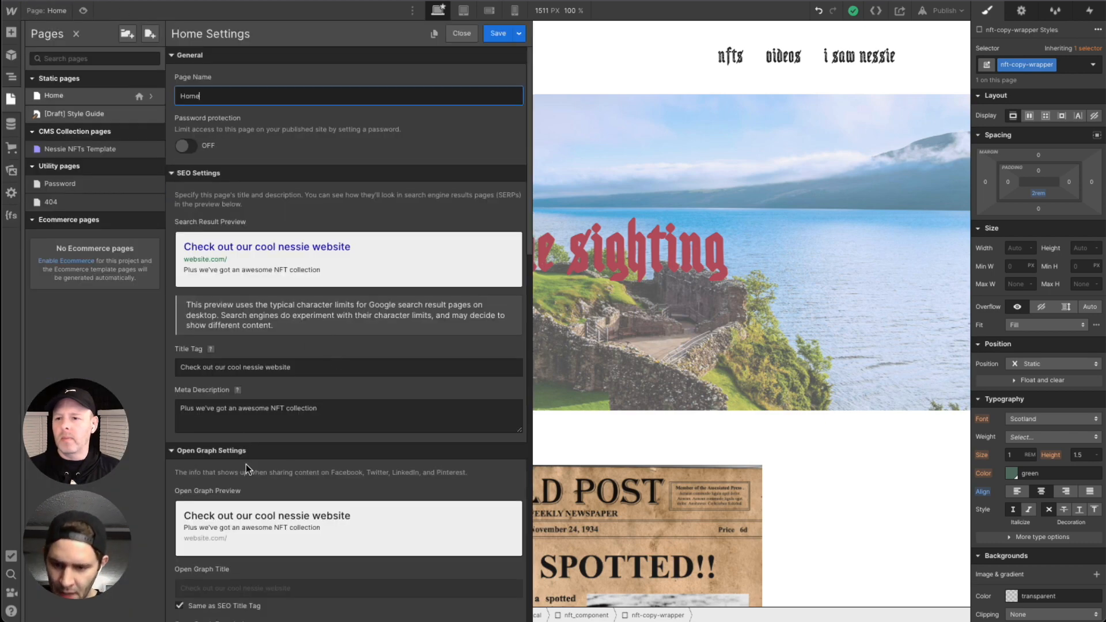
scroll(247, 462, down, 5)
click(242, 542)
key(ctrl+v)
Step: Review the Open Graph preview, site search and custom code sections, and save the Home page's settings
scroll(297, 487, down, 5)
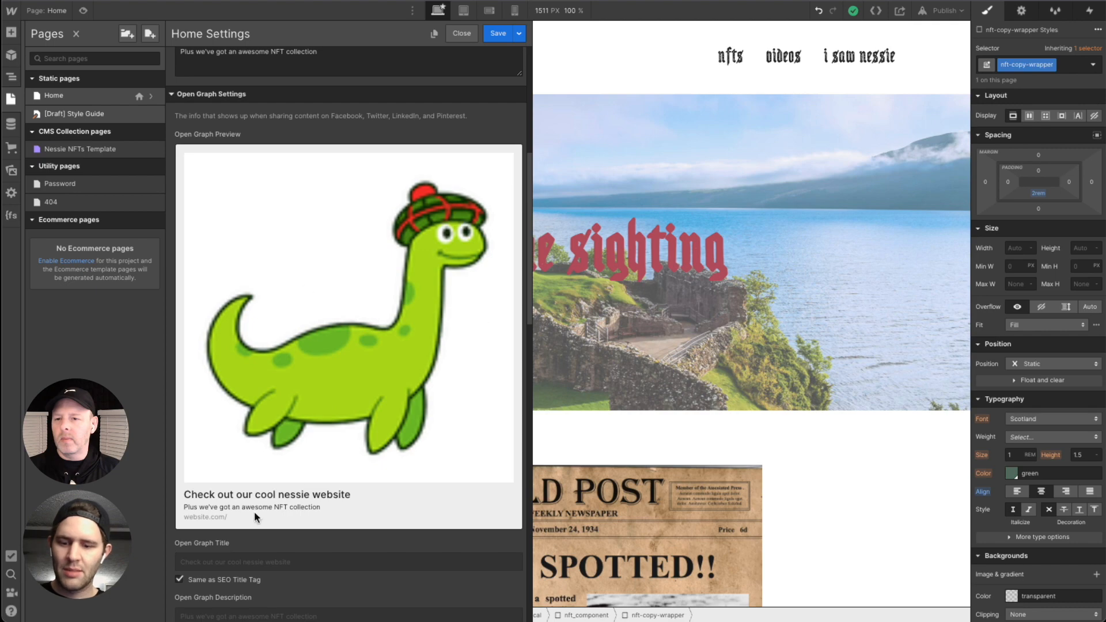
scroll(324, 450, down, 3)
scroll(290, 386, down, 5)
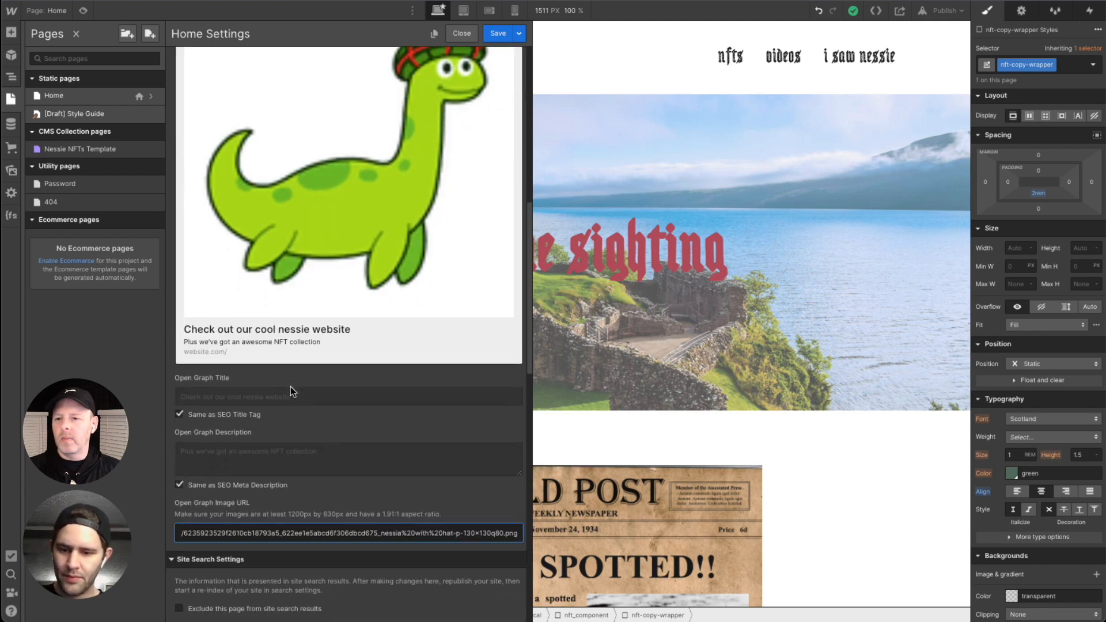
scroll(294, 414, down, 2)
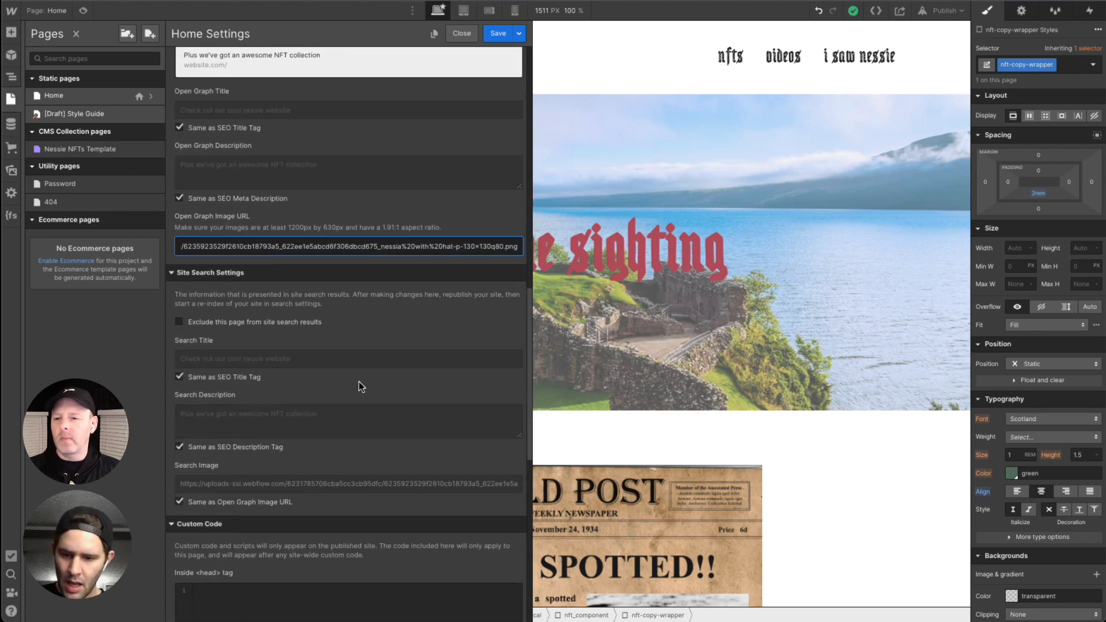
scroll(226, 413, down, 10)
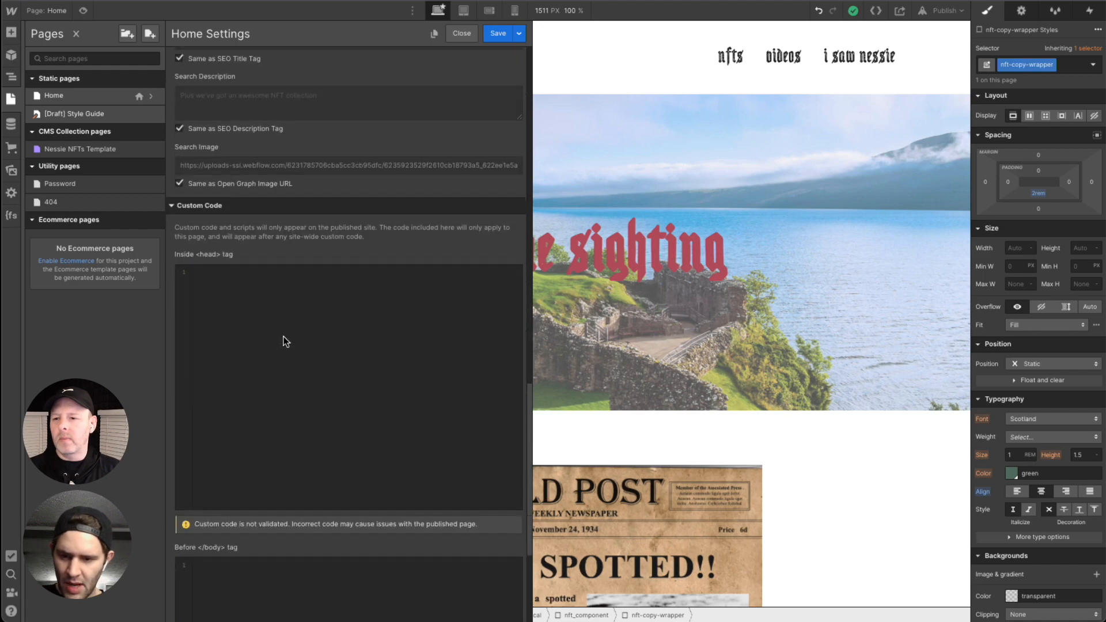
scroll(353, 457, up, 20)
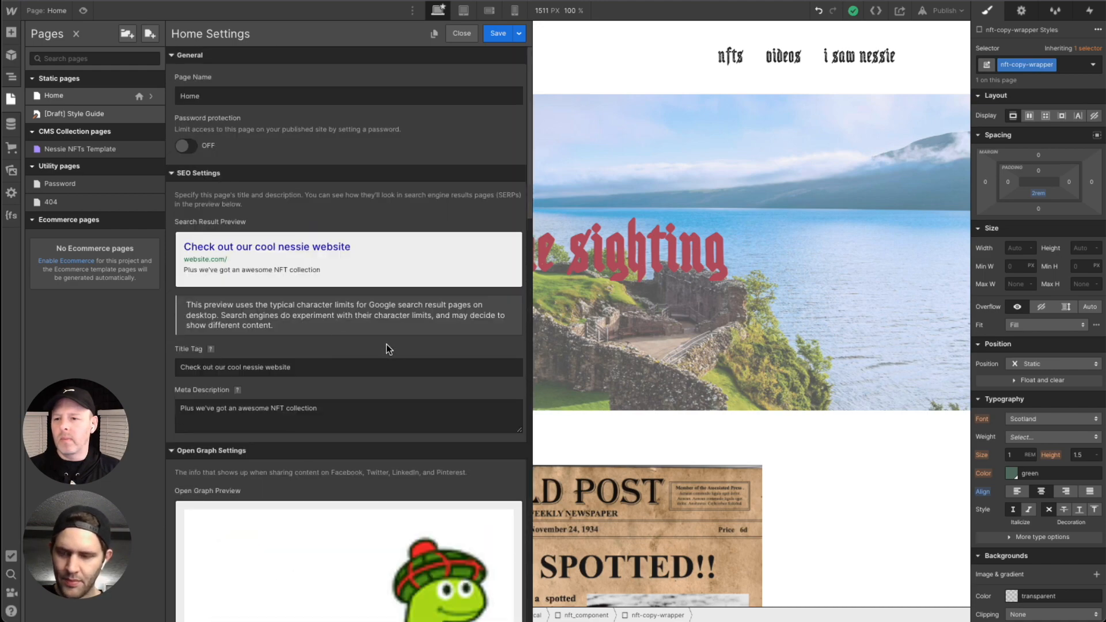
click(495, 35)
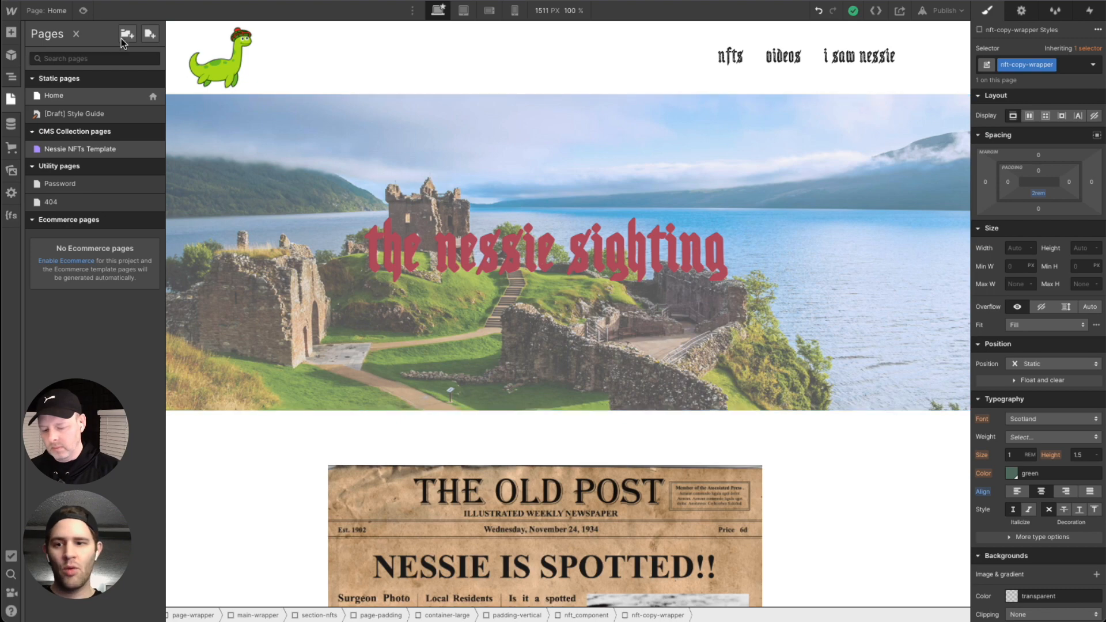
Step: Preview the home page and publish the site to nessie-sightings.webflow.io
click(85, 11)
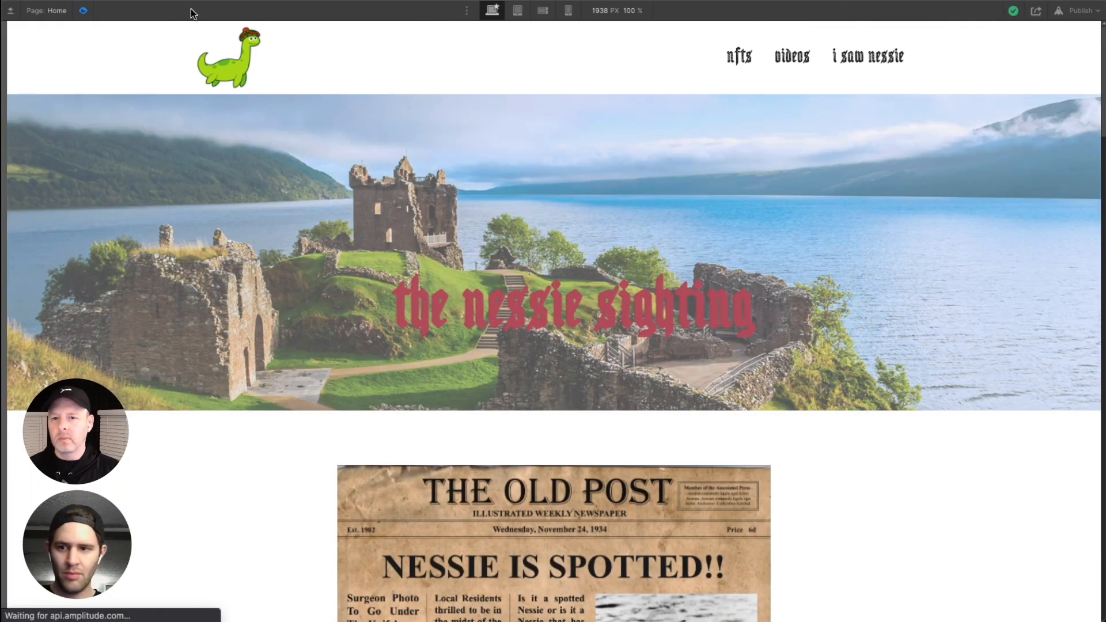
click(1081, 10)
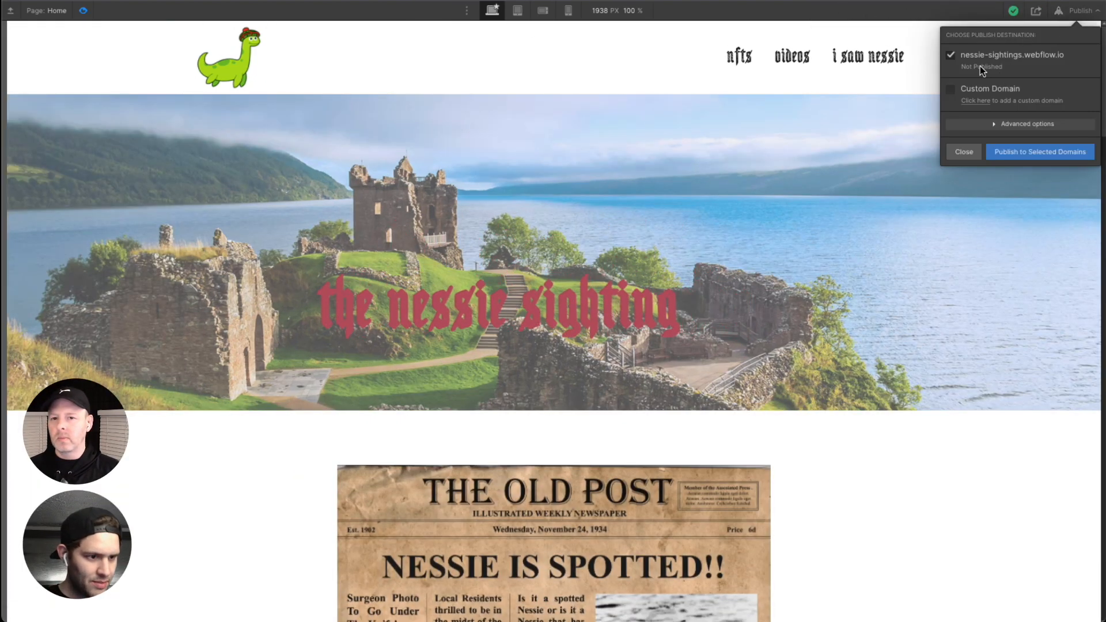
click(1045, 154)
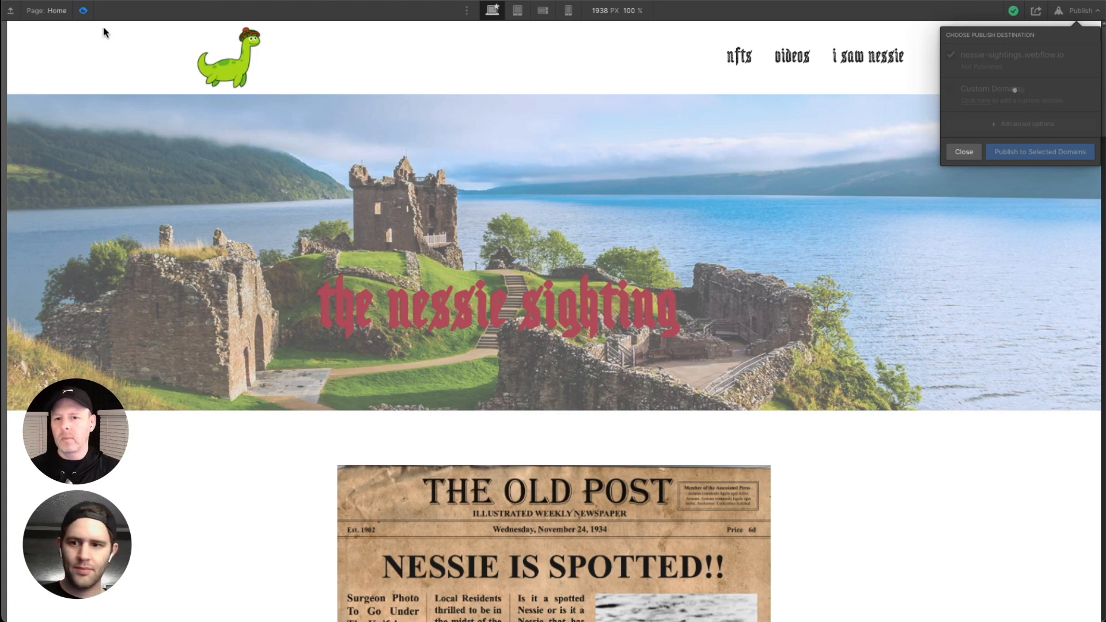
Step: Leave the preview, check the publishing options and preview the home page again
click(83, 11)
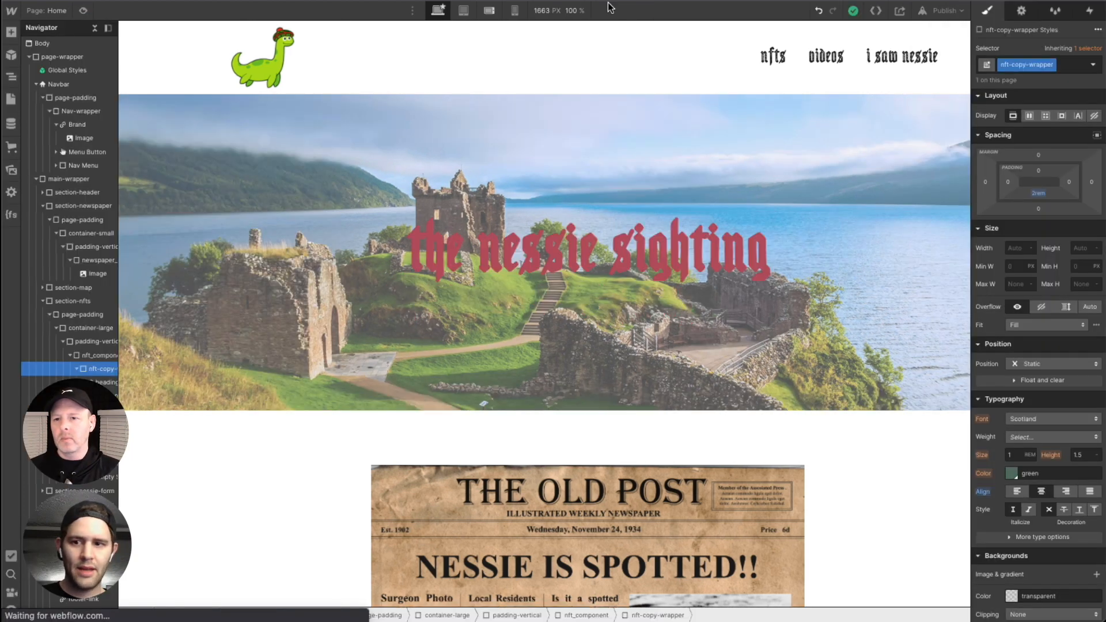
click(945, 10)
click(562, 53)
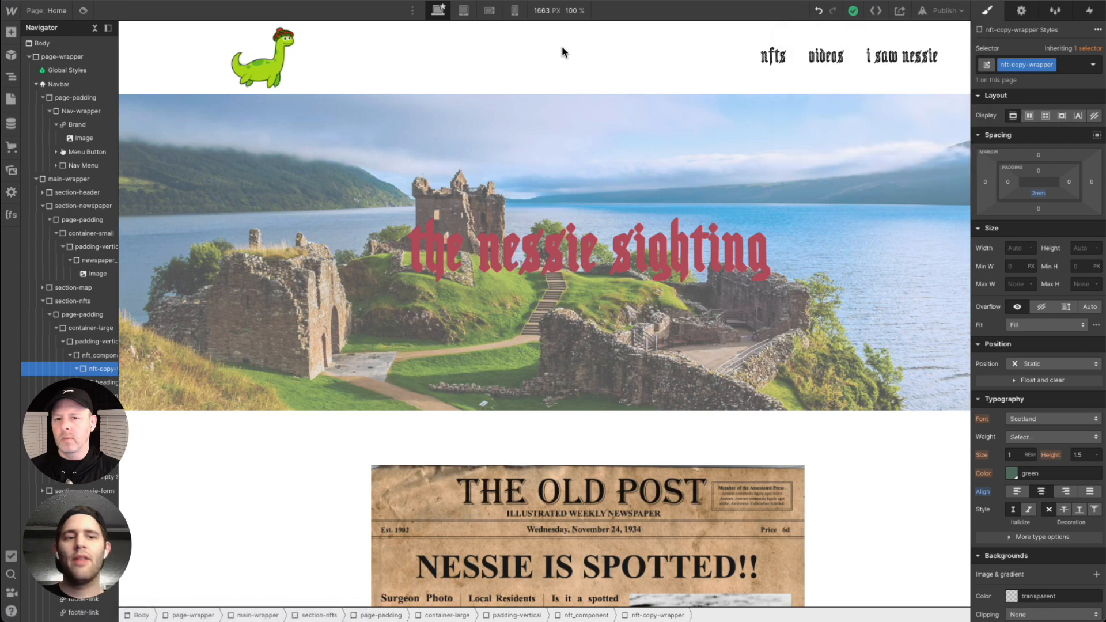
click(83, 11)
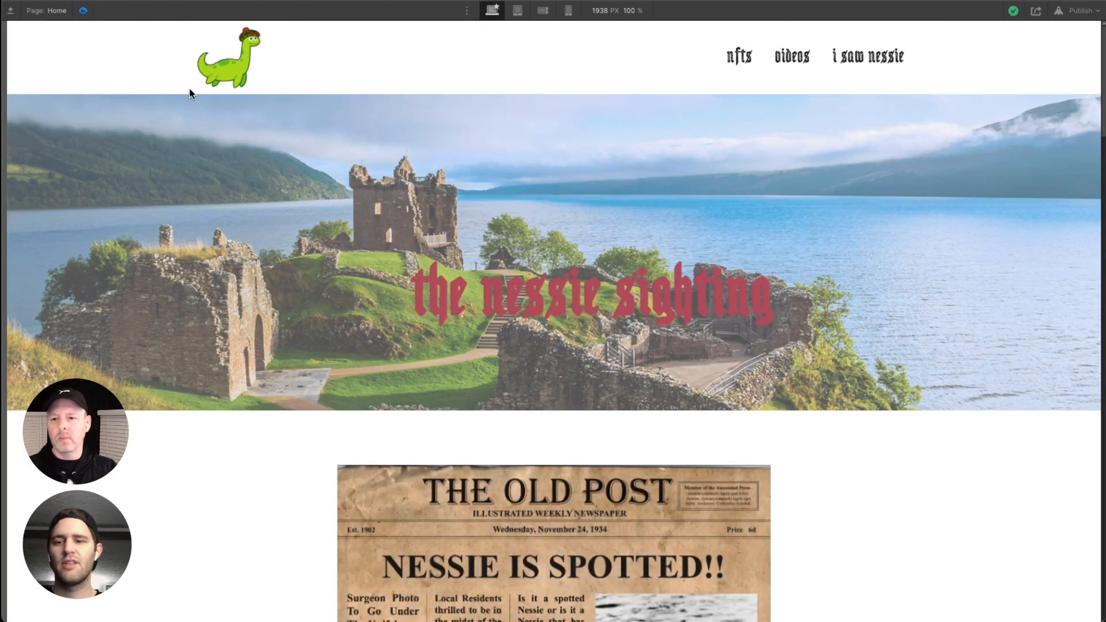